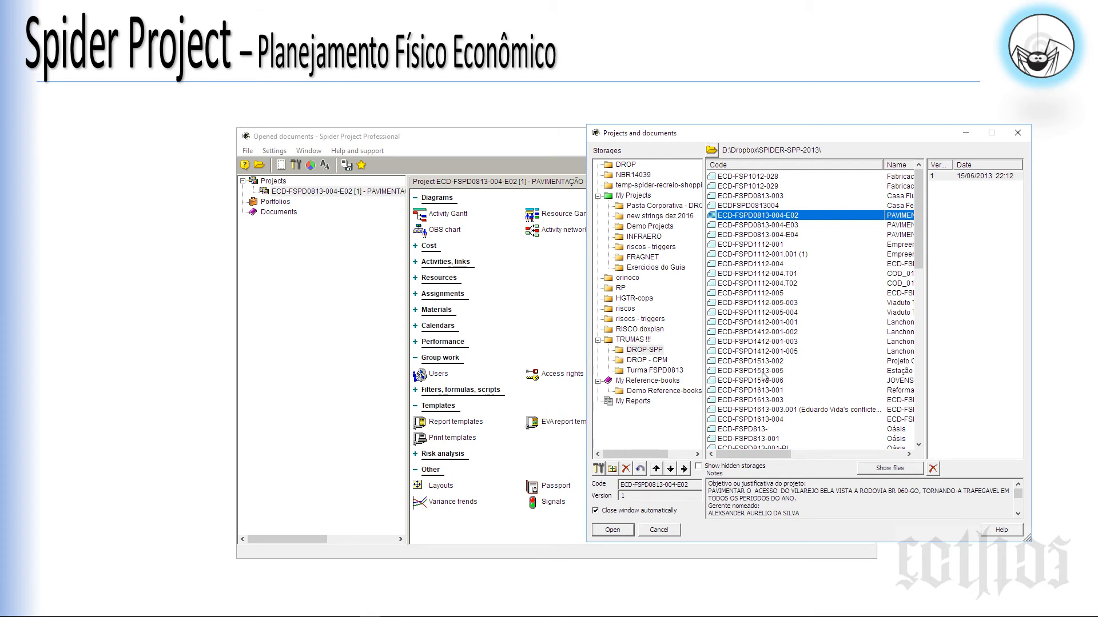
# Step: Preview the E03 and E04 project versions, go back to E02, and cancel the browser
pyautogui.click(764, 225)
pyautogui.click(764, 230)
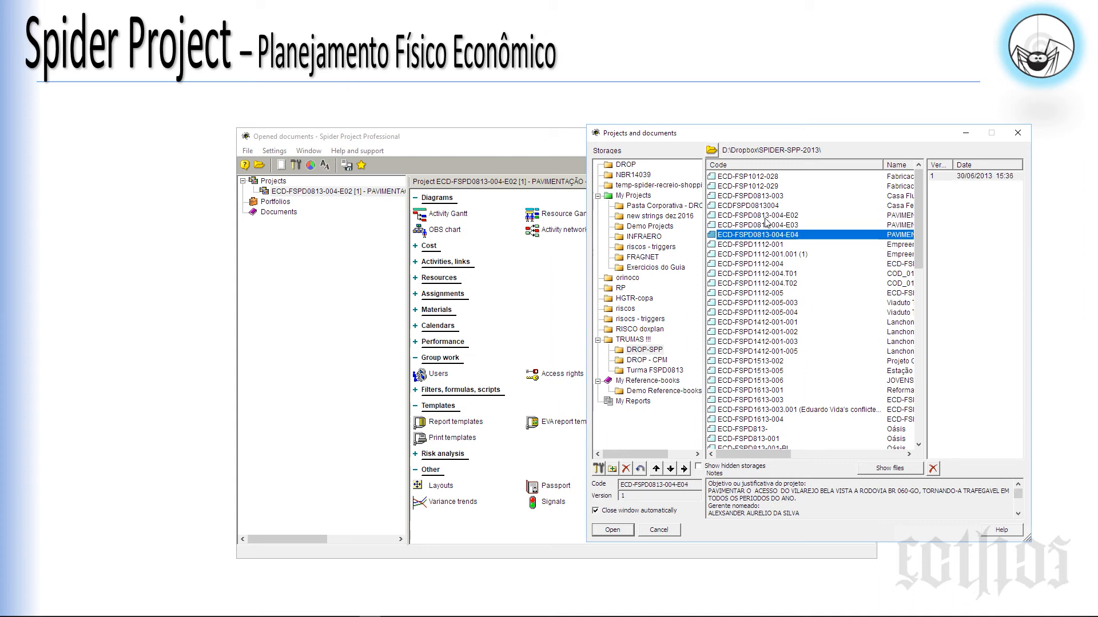
pyautogui.click(765, 217)
pyautogui.click(659, 530)
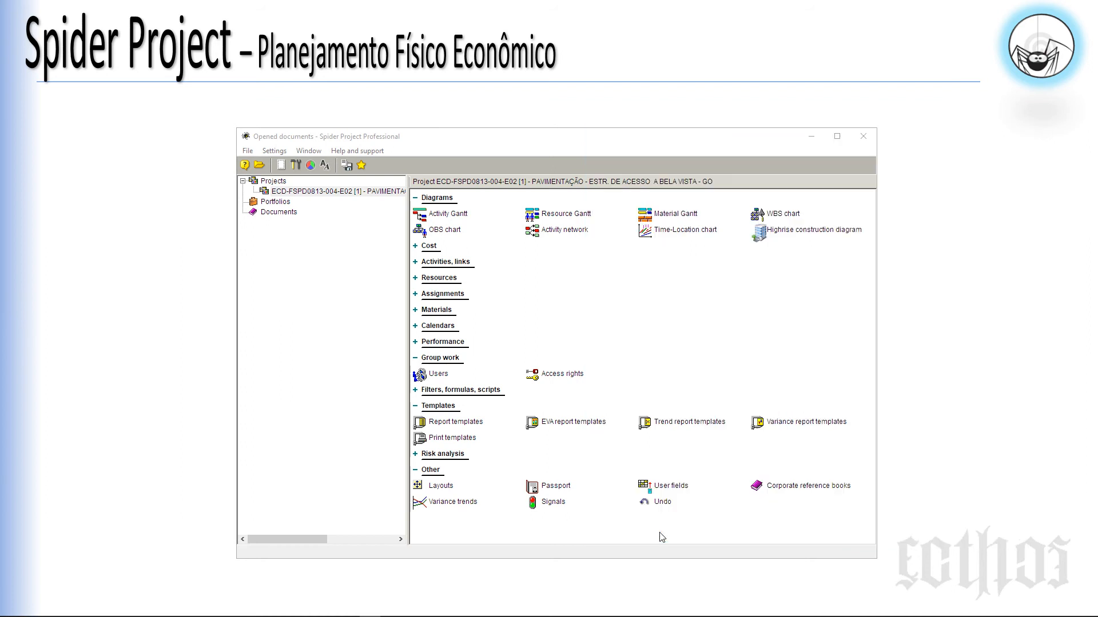
# Step: Select the E02 project, widen the tree slightly, and collapse Group work, Other and Templates
pyautogui.click(356, 194)
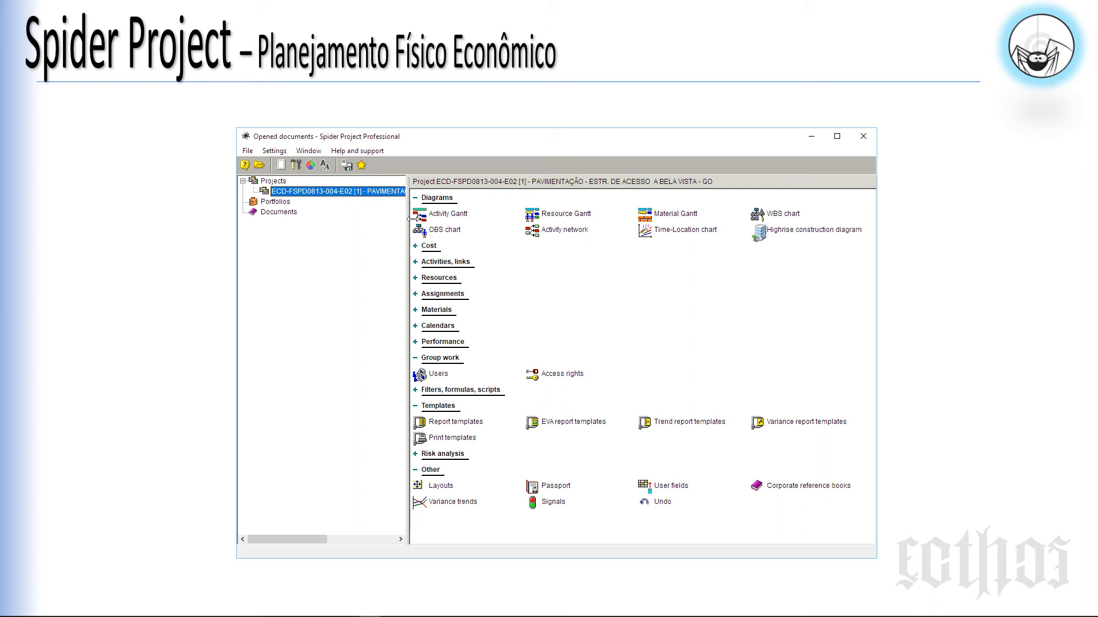
pyautogui.moveTo(416, 219); pyautogui.dragTo(420, 219)
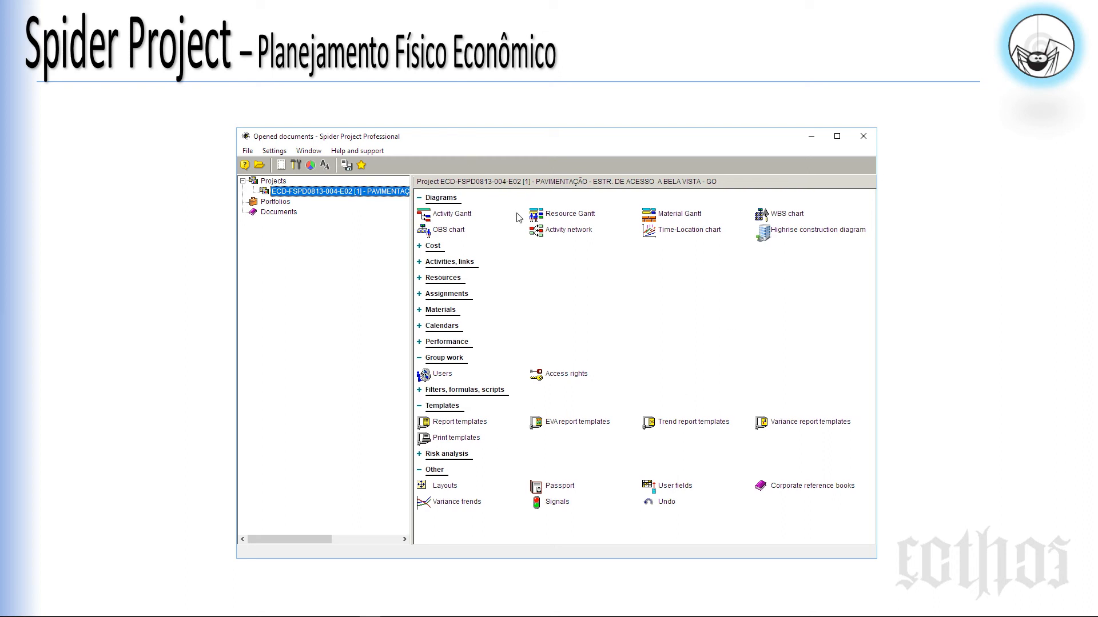
pyautogui.click(420, 198)
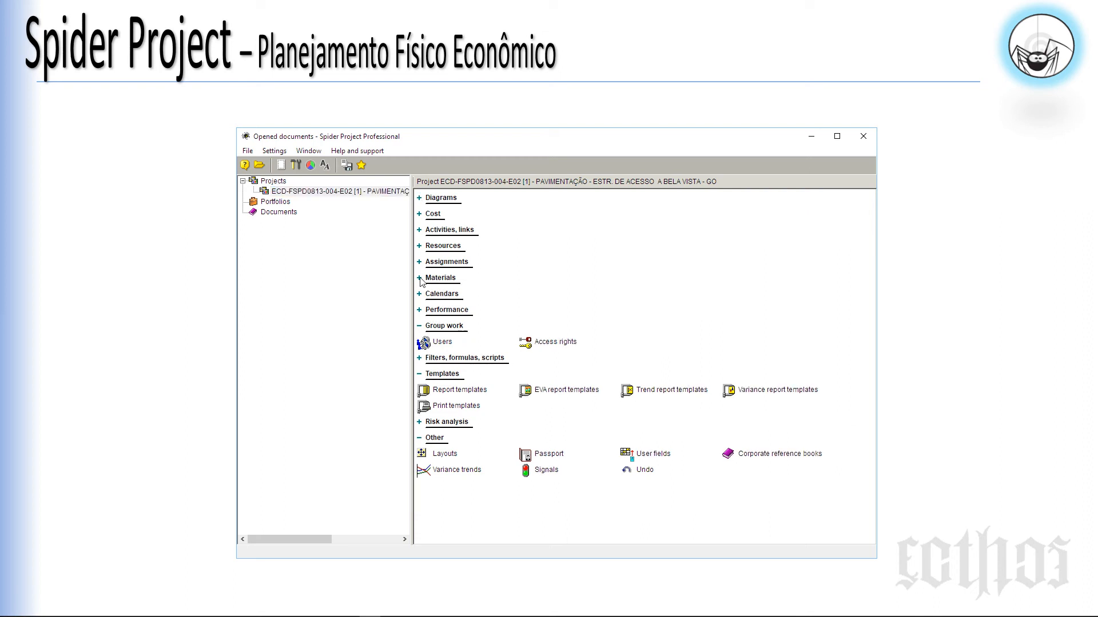
pyautogui.click(419, 326)
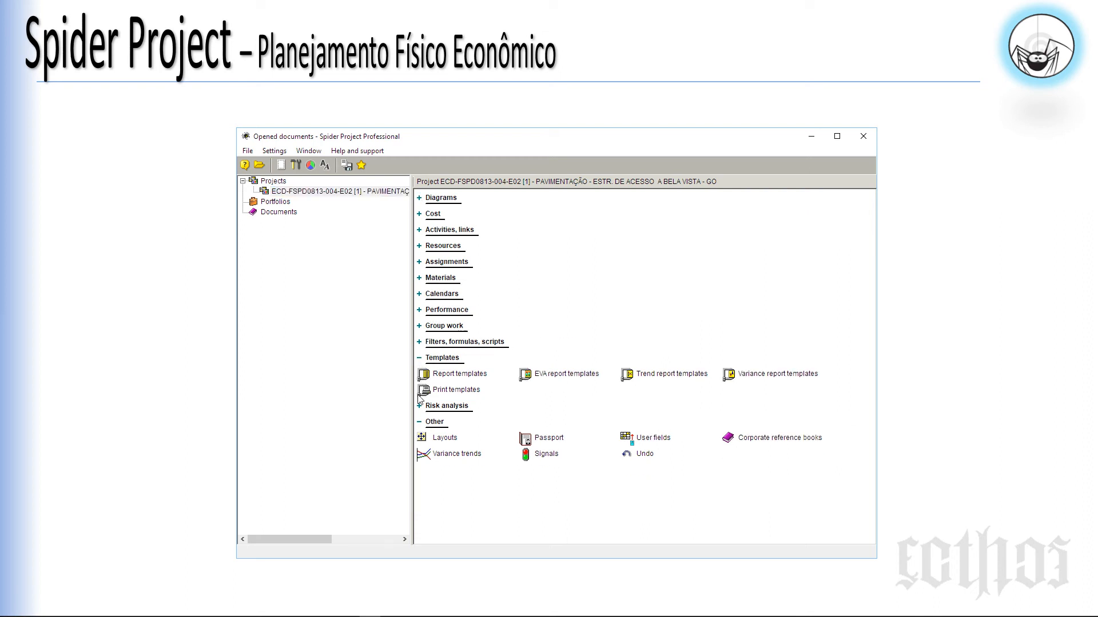
pyautogui.click(419, 422)
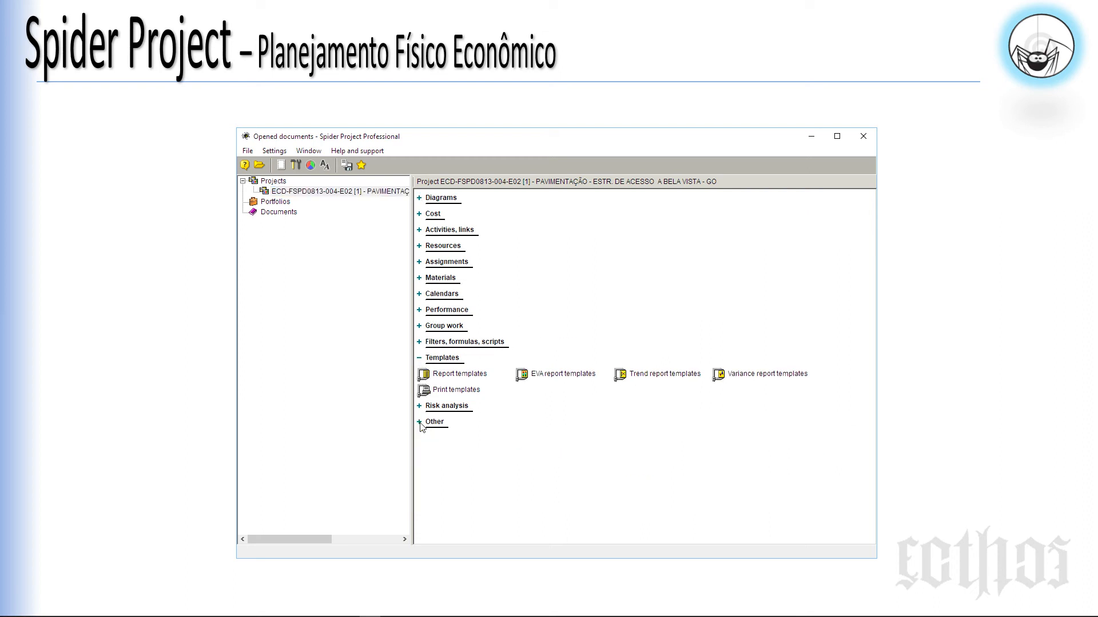
pyautogui.click(420, 357)
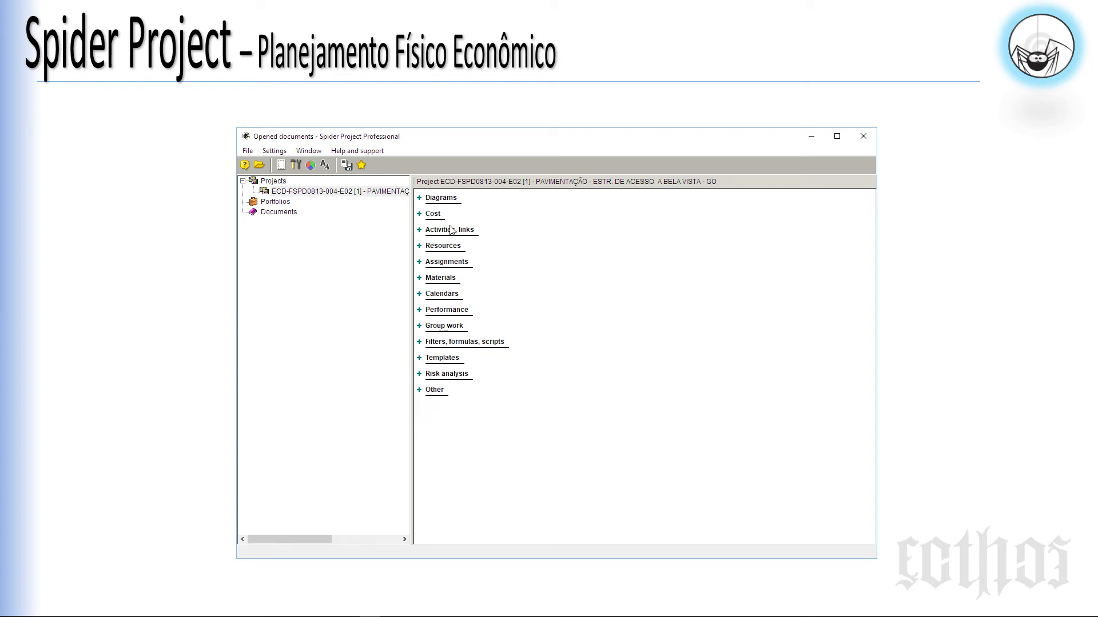
pyautogui.click(419, 198)
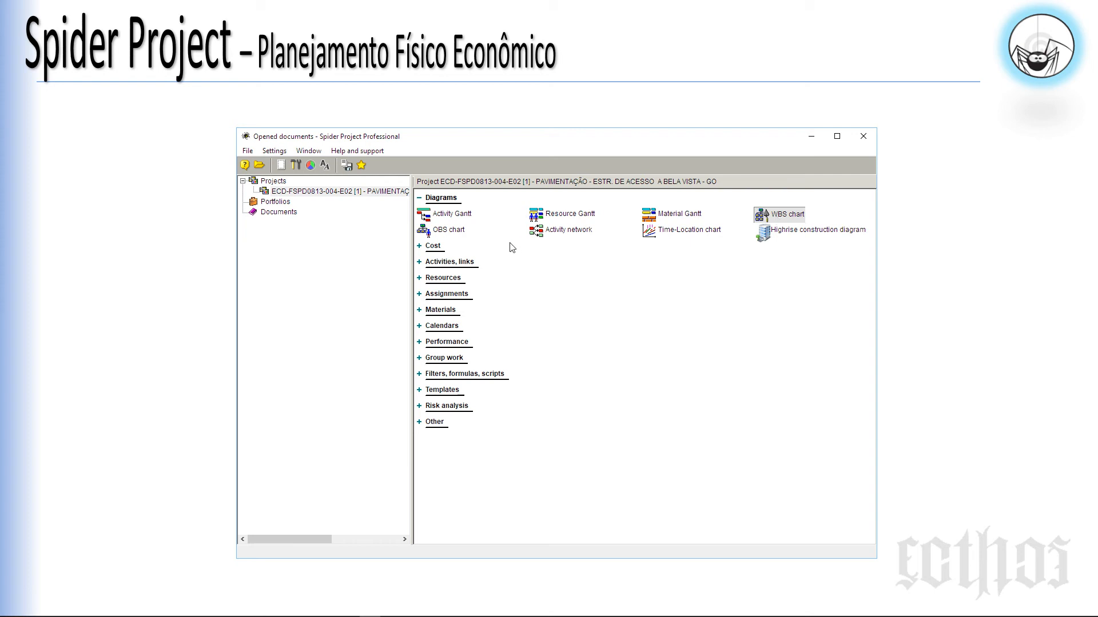
pyautogui.click(448, 215)
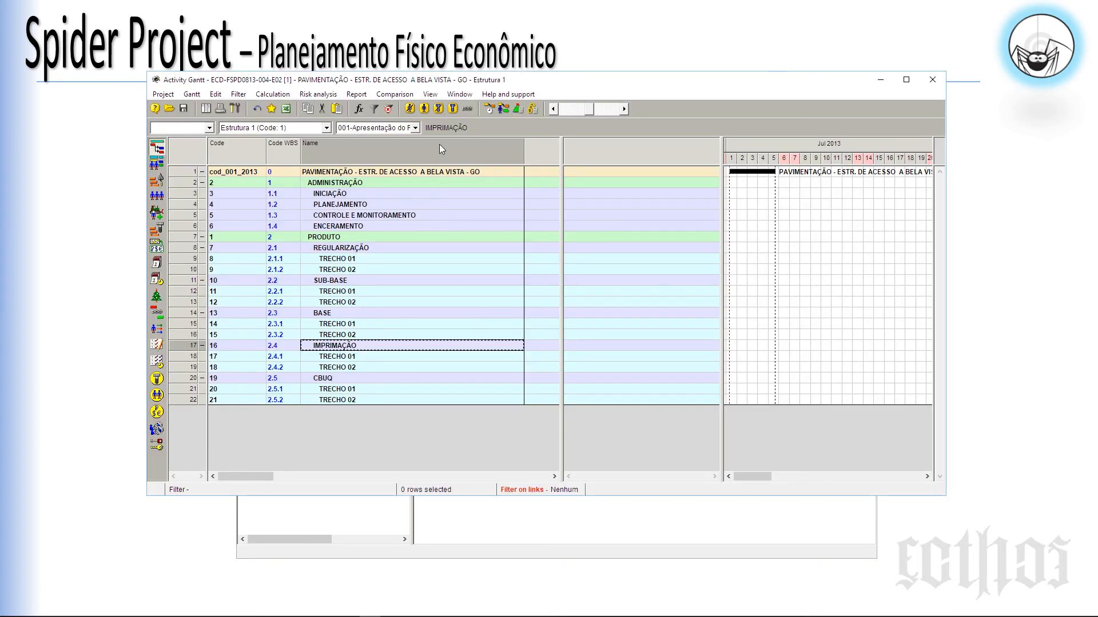
pyautogui.moveTo(519, 85); pyautogui.dragTo(537, 105)
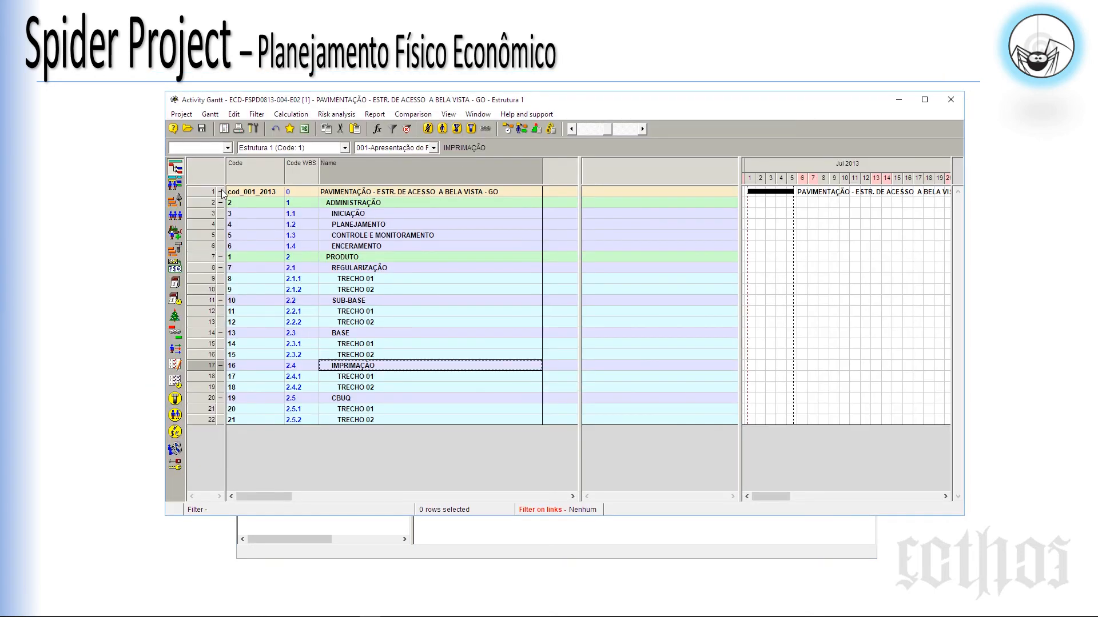
pyautogui.click(221, 192)
pyautogui.click(339, 194)
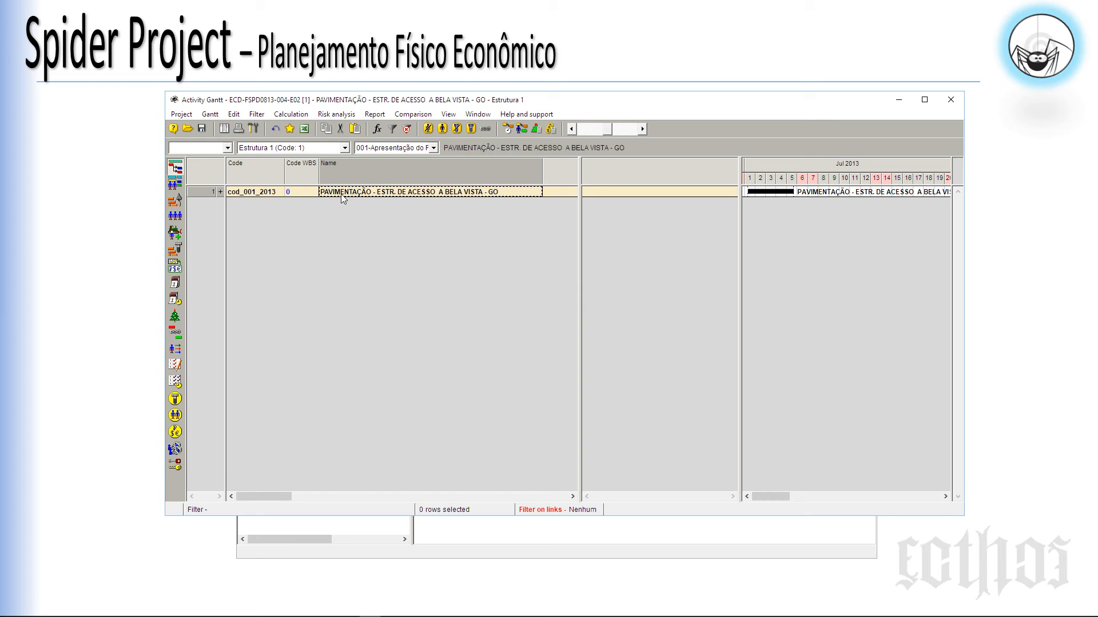
pyautogui.click(950, 100)
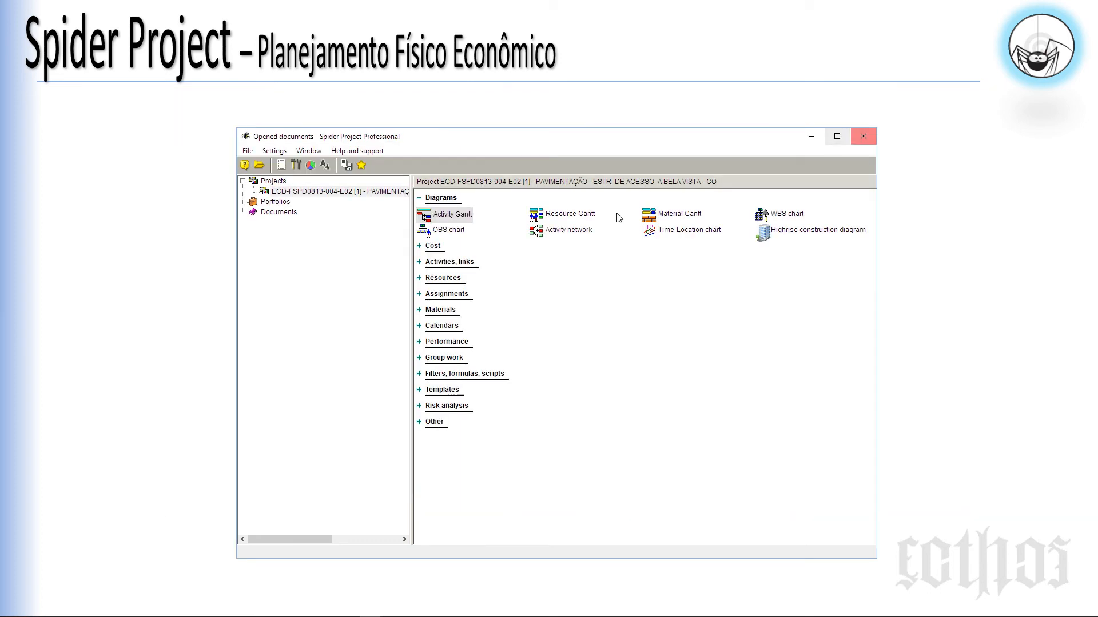
# Step: Expand Group work and open the project's Users table
pyautogui.click(420, 359)
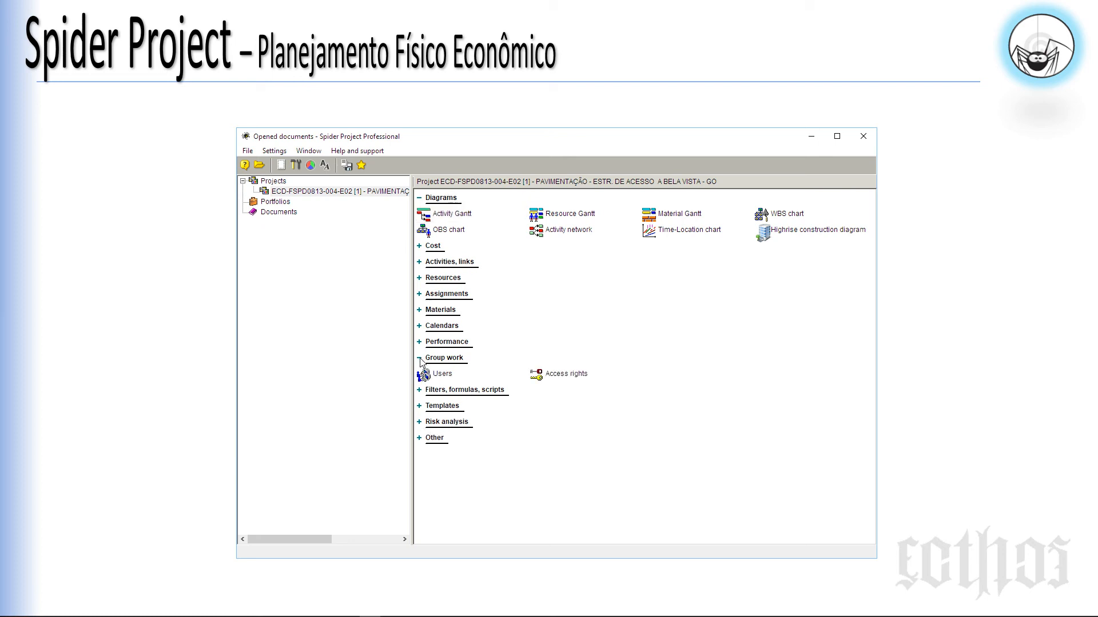
pyautogui.rightClick(443, 380)
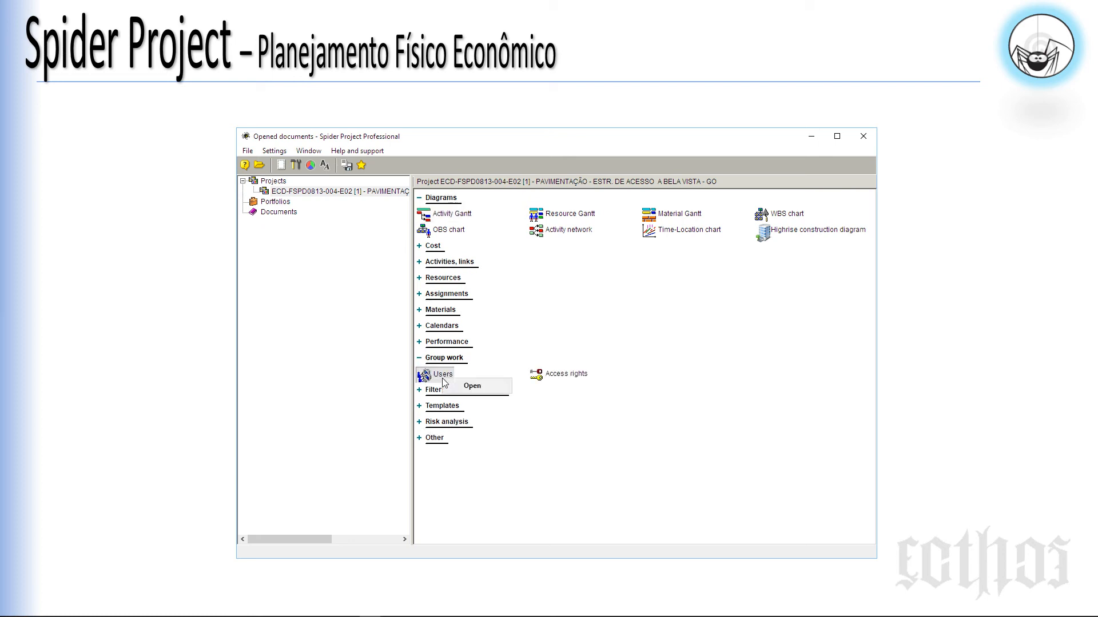
pyautogui.click(470, 387)
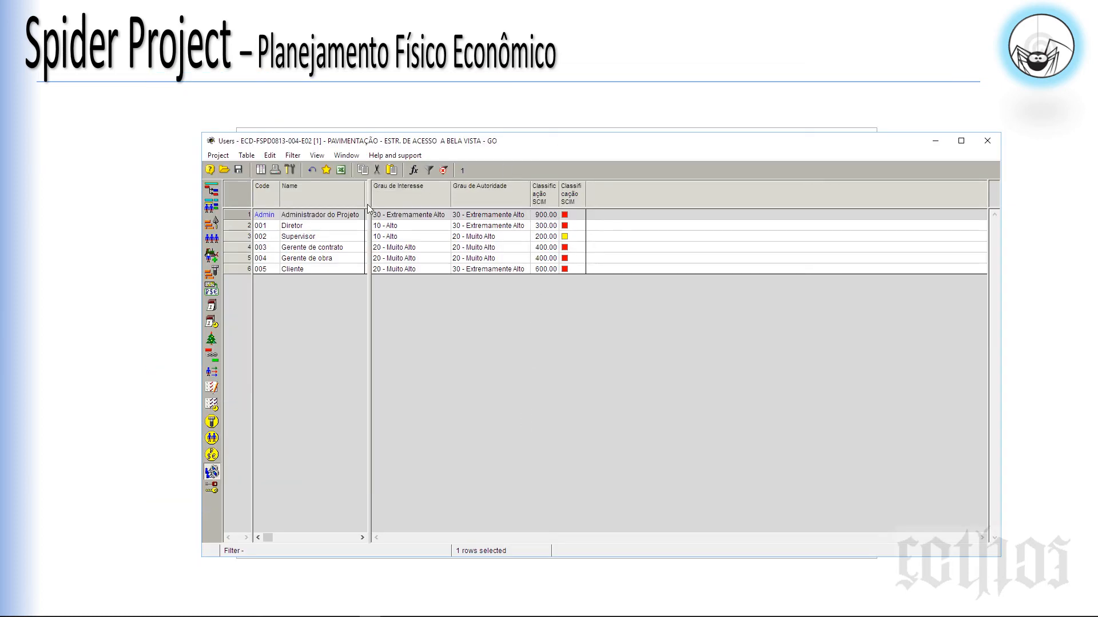
# Step: Widen the Users table's left pane and Name column, then check the Supervisor, Gerente de obra and Cliente rows
pyautogui.moveTo(369, 206); pyautogui.dragTo(649, 204)
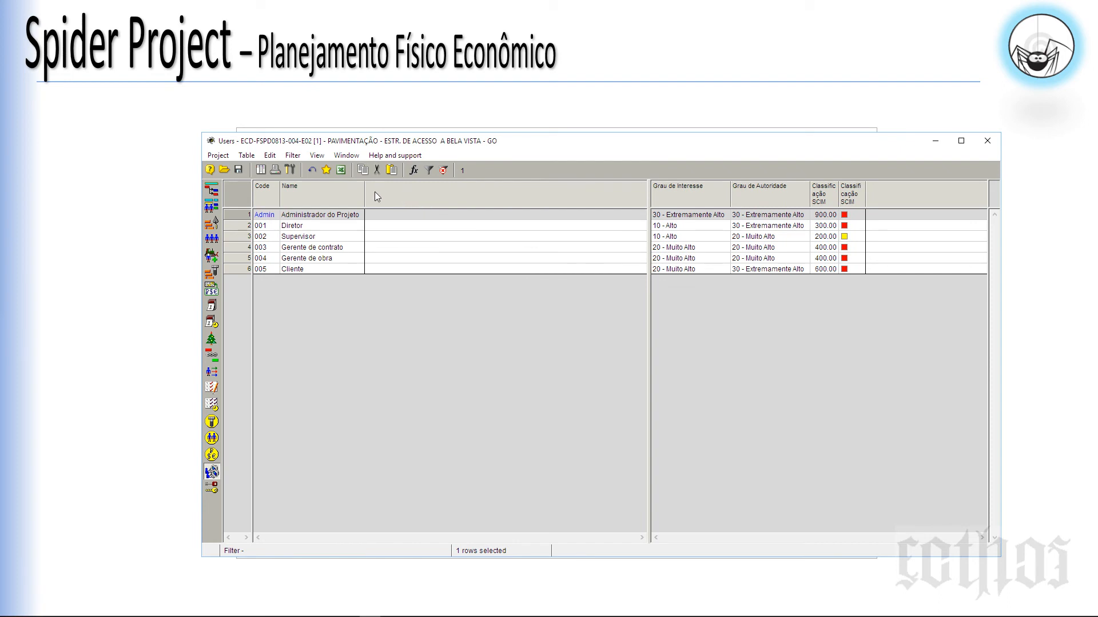
pyautogui.moveTo(371, 195); pyautogui.dragTo(406, 201)
pyautogui.moveTo(406, 201); pyautogui.dragTo(392, 201)
pyautogui.click(356, 238)
pyautogui.click(355, 258)
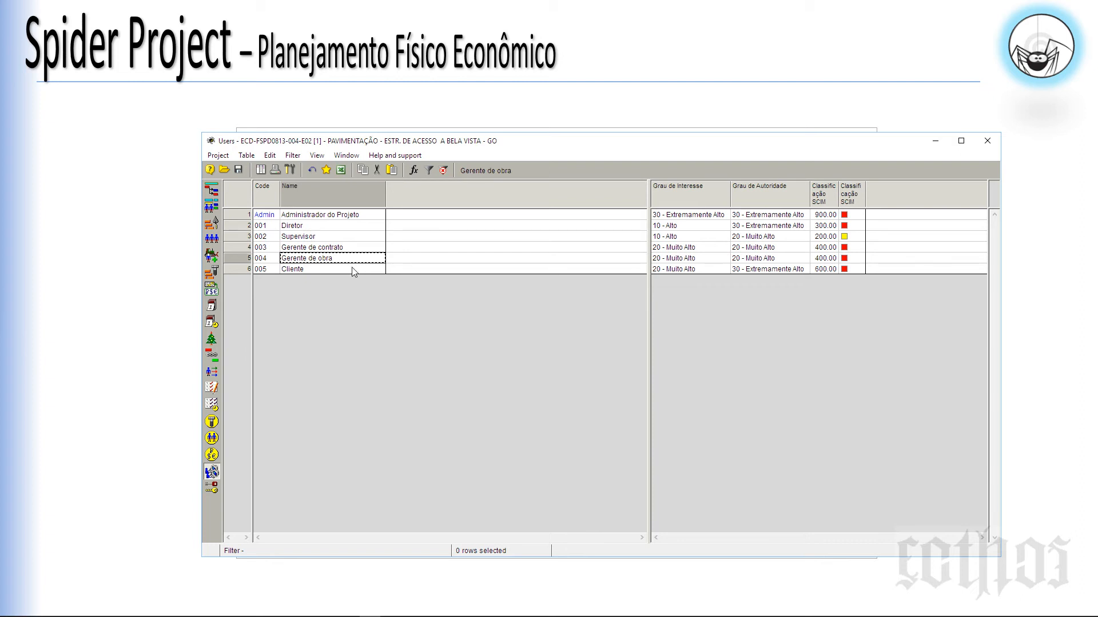
pyautogui.click(353, 271)
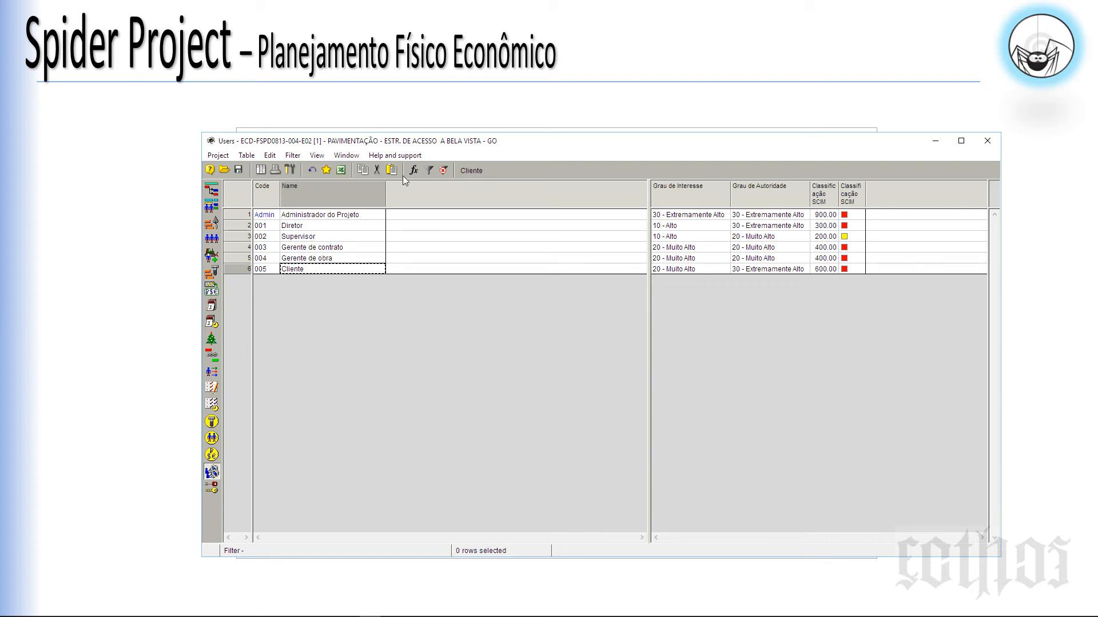
# Step: Glance at the Access rights table, return to Users, and select the Name column
pyautogui.moveTo(419, 147); pyautogui.dragTo(426, 131)
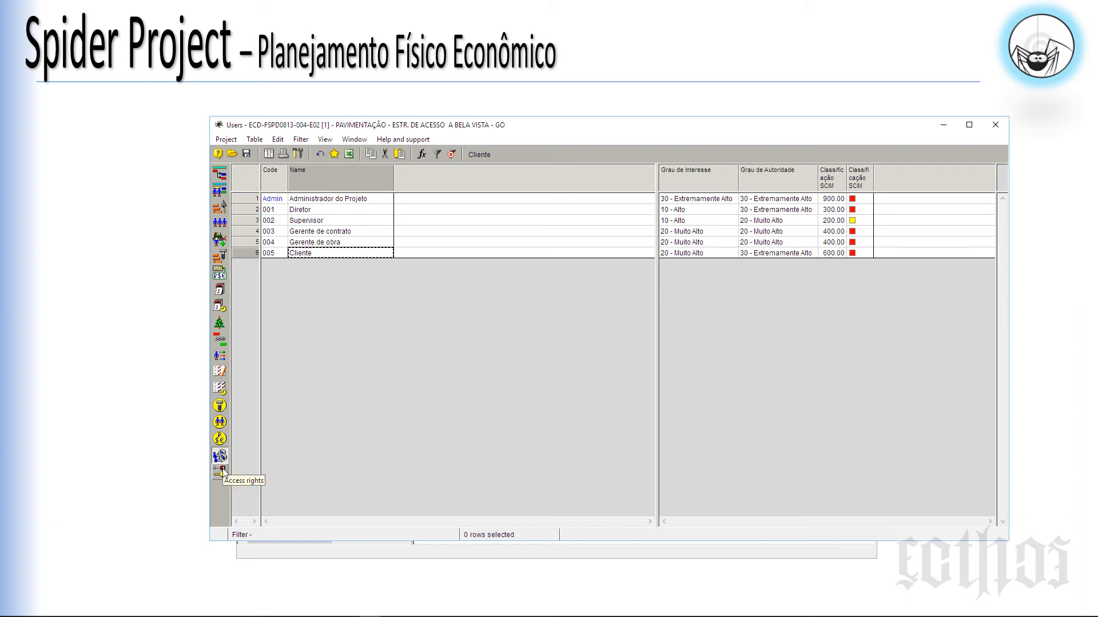
pyautogui.click(220, 471)
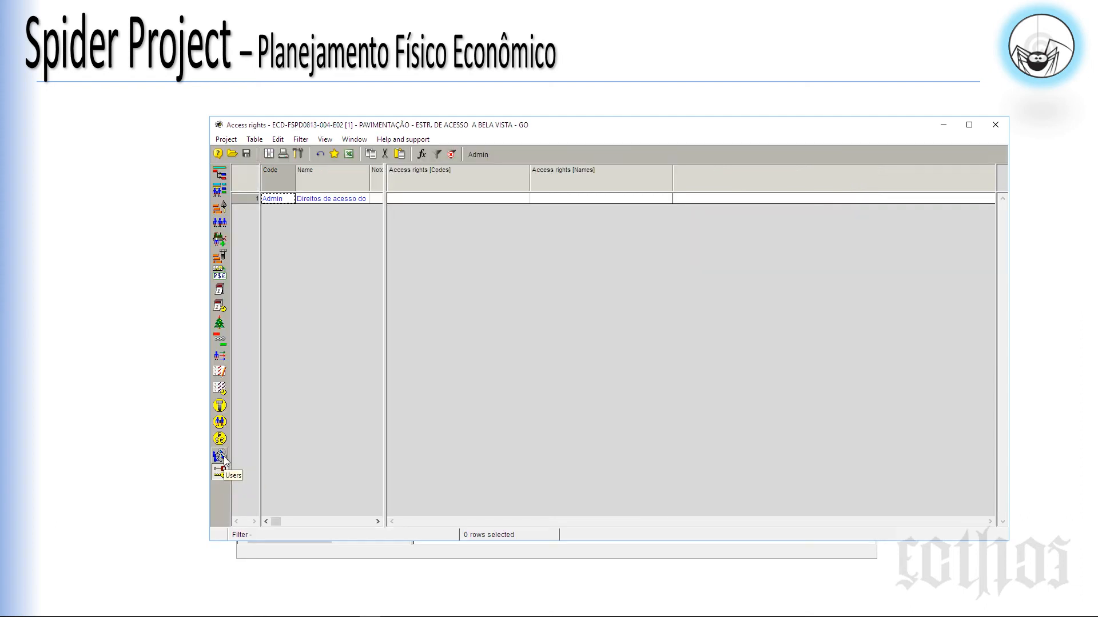
pyautogui.click(220, 456)
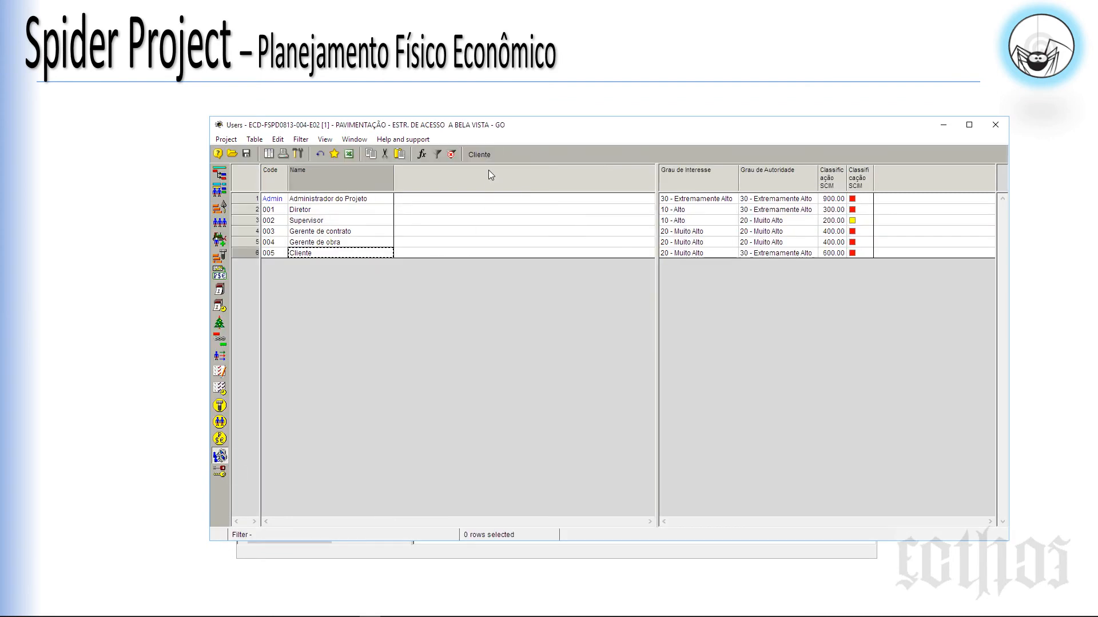
pyautogui.moveTo(497, 130); pyautogui.dragTo(490, 129)
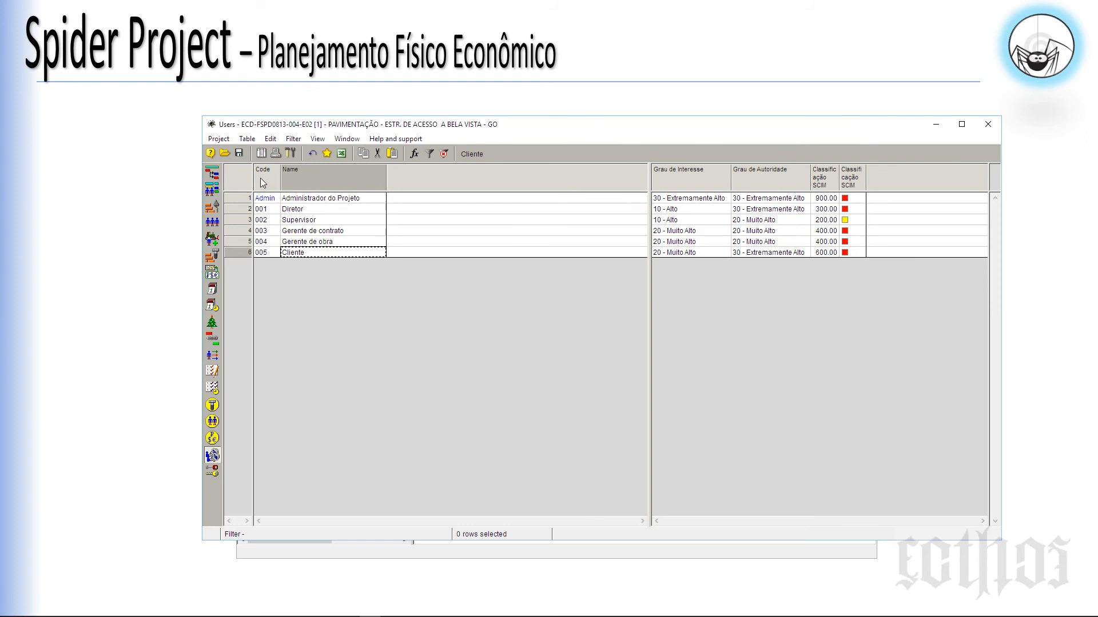
pyautogui.click(304, 177)
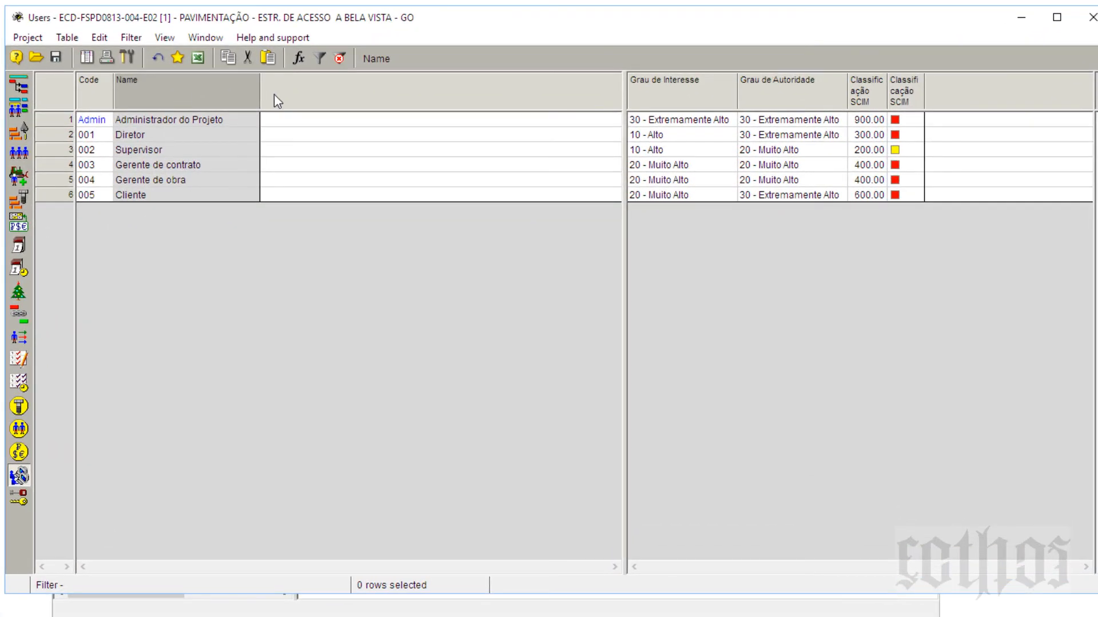
# Step: Open the Users table's field list and browse the Access rights fields in All standard
pyautogui.rightClick(278, 101)
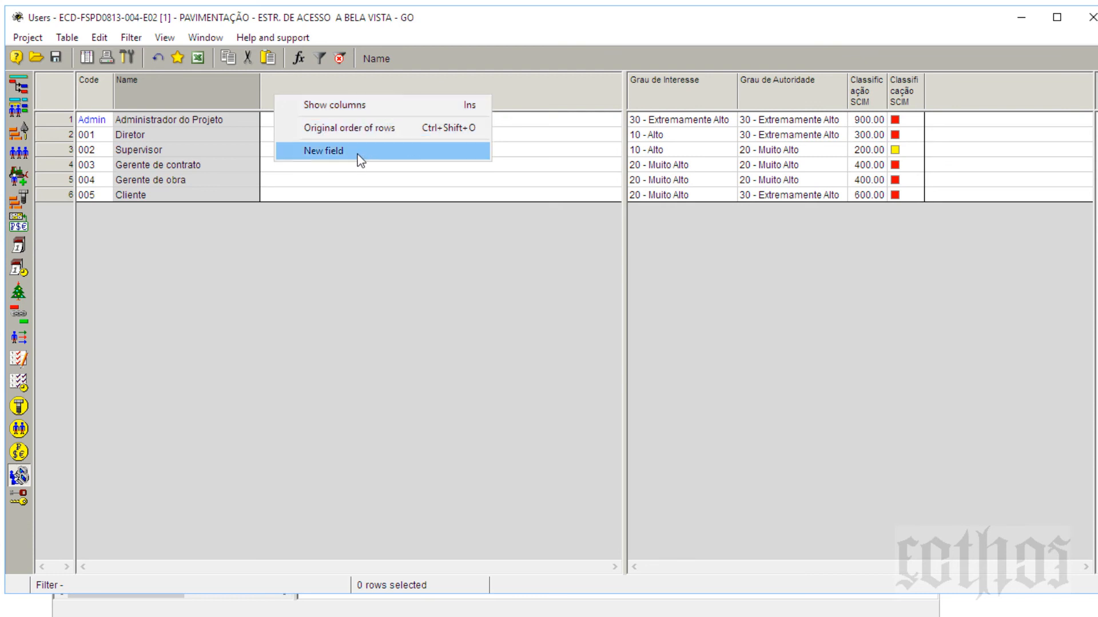
pyautogui.click(357, 112)
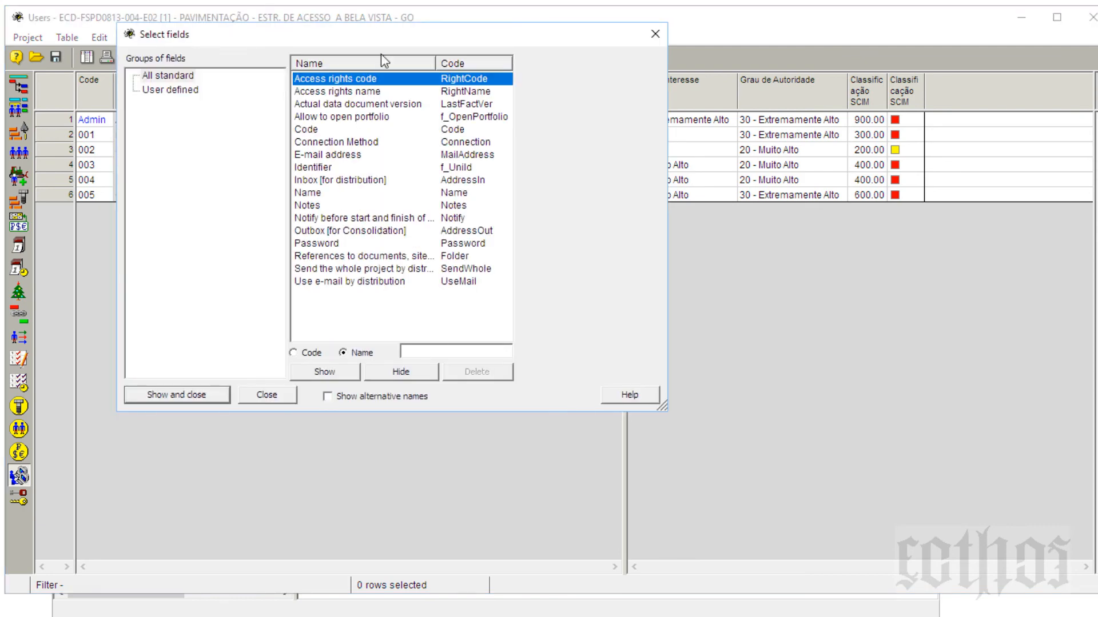
pyautogui.moveTo(397, 42); pyautogui.dragTo(905, 245)
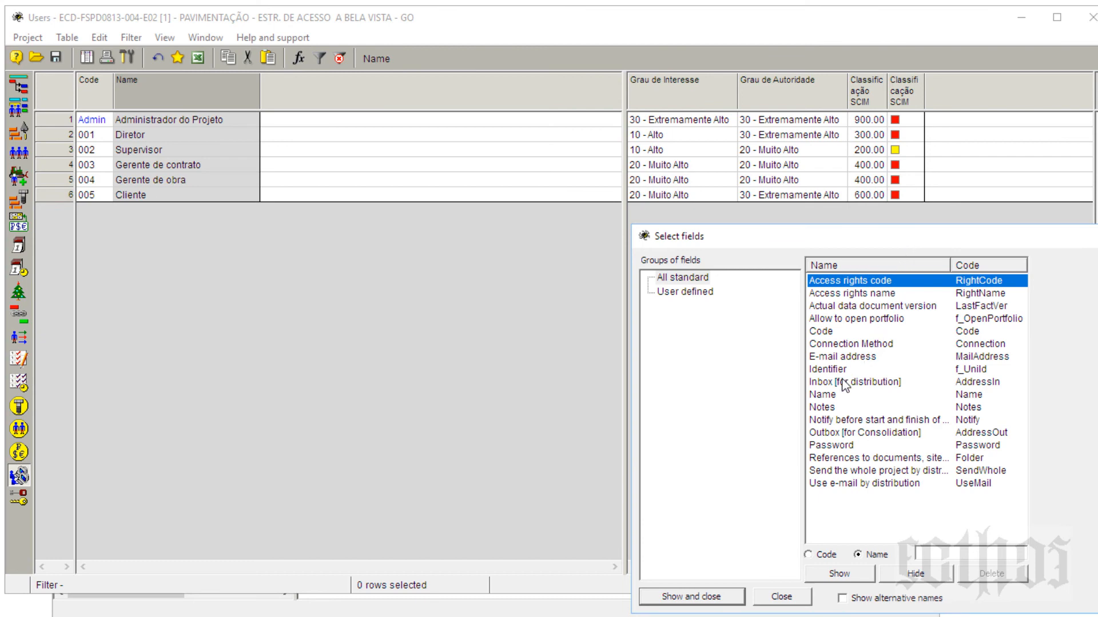
pyautogui.click(841, 292)
pyautogui.click(699, 279)
pyautogui.click(860, 283)
pyautogui.click(862, 296)
# Step: Look over a few more standard fields, close the list, and add a new user-defined field
pyautogui.click(860, 309)
pyautogui.click(854, 322)
pyautogui.click(854, 331)
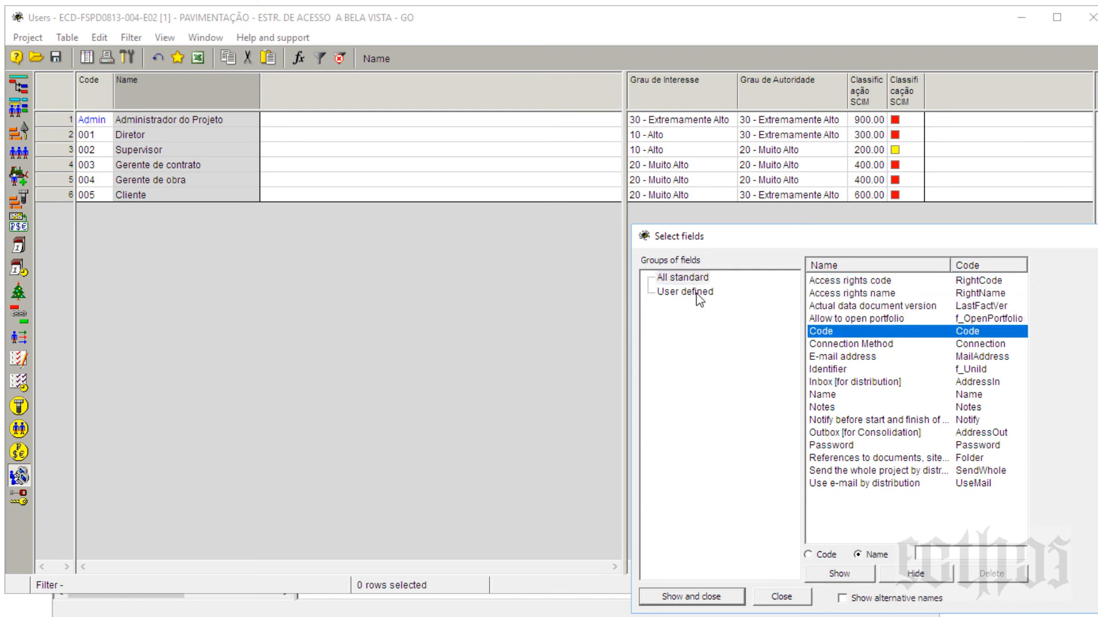
pyautogui.click(1096, 235)
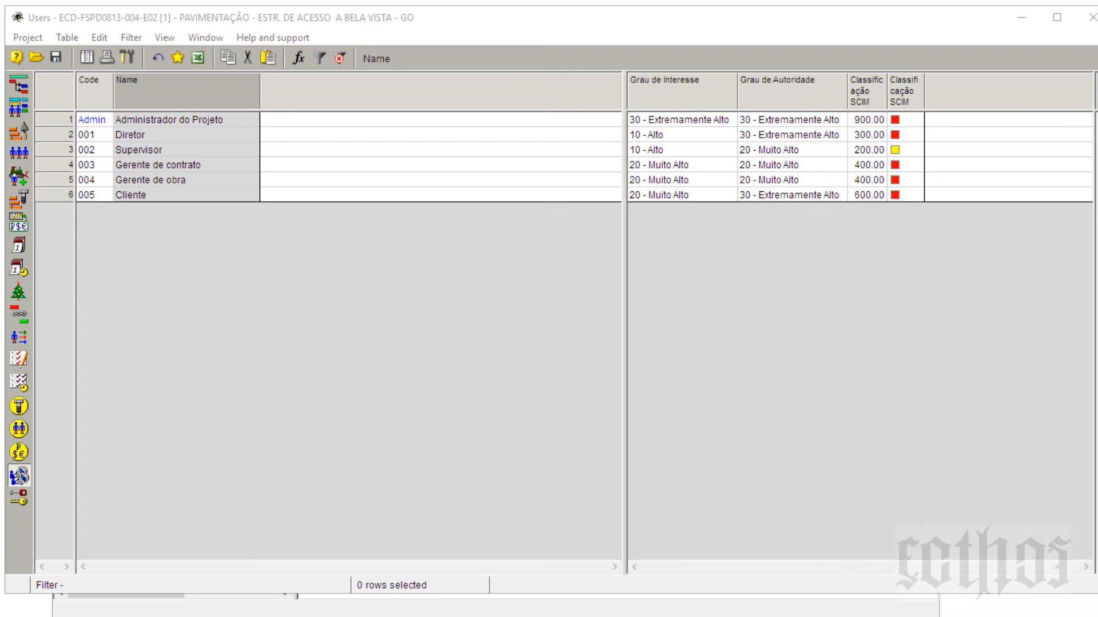
pyautogui.rightClick(314, 101)
pyautogui.click(338, 154)
# Step: Open User field A's properties, try Numerical and Date-time, keep Text, and view Values
pyautogui.doubleClick(393, 86)
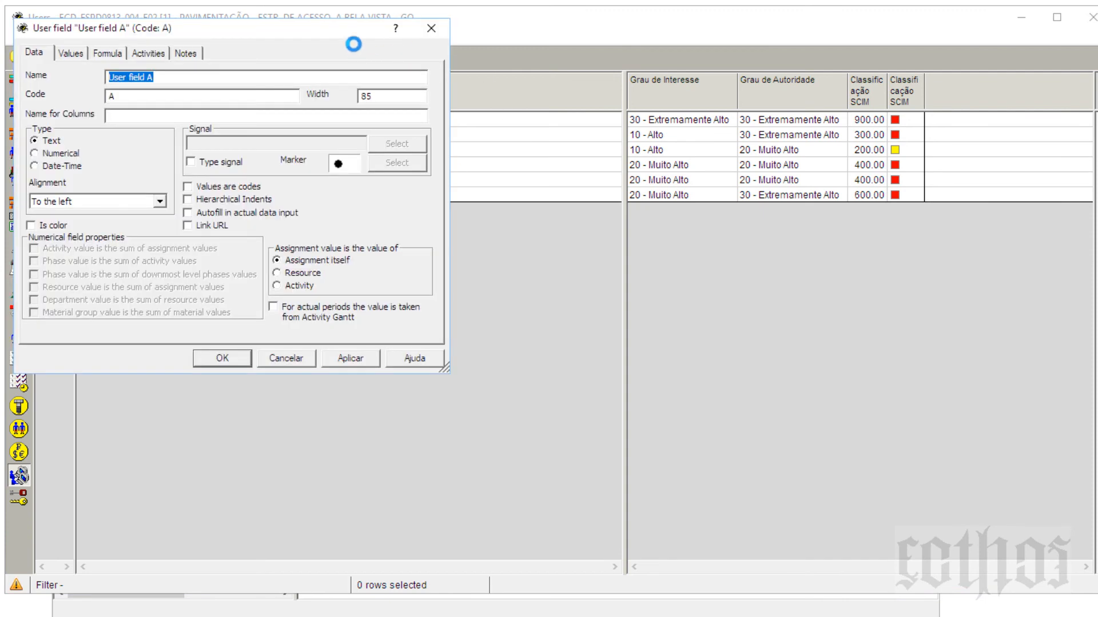
pyautogui.moveTo(388, 151); pyautogui.dragTo(833, 189)
pyautogui.click(766, 243)
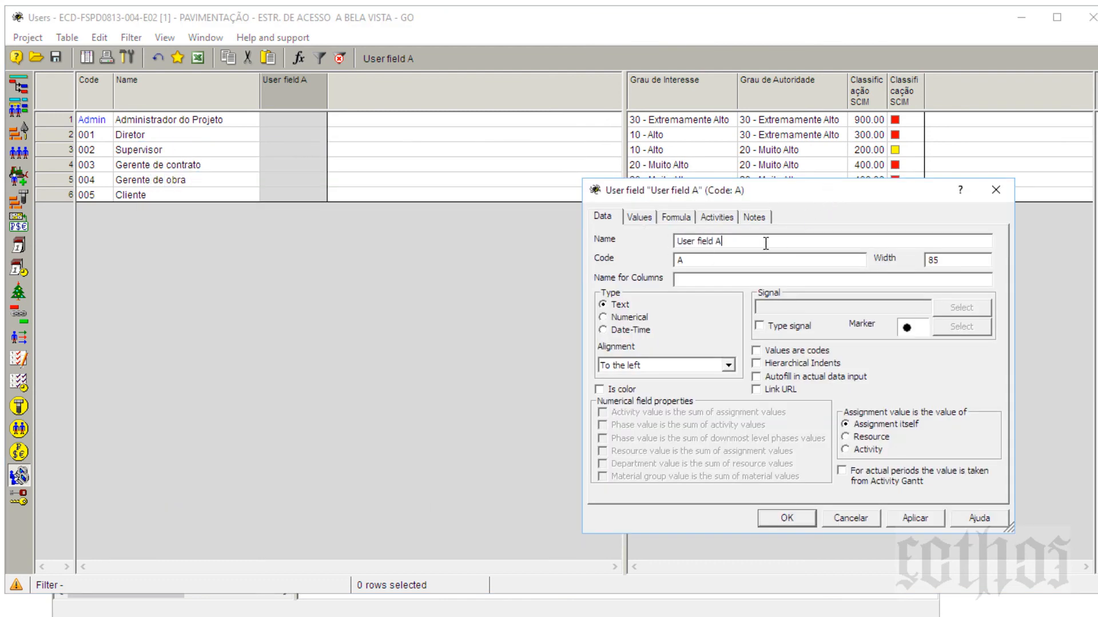
pyautogui.click(608, 317)
pyautogui.click(616, 330)
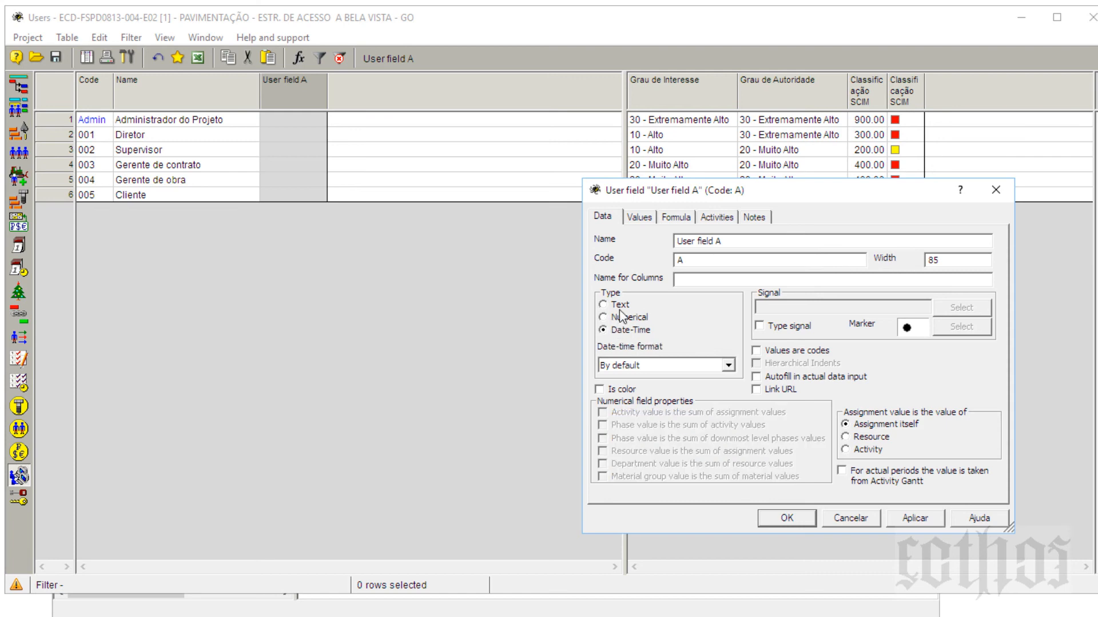
pyautogui.click(620, 306)
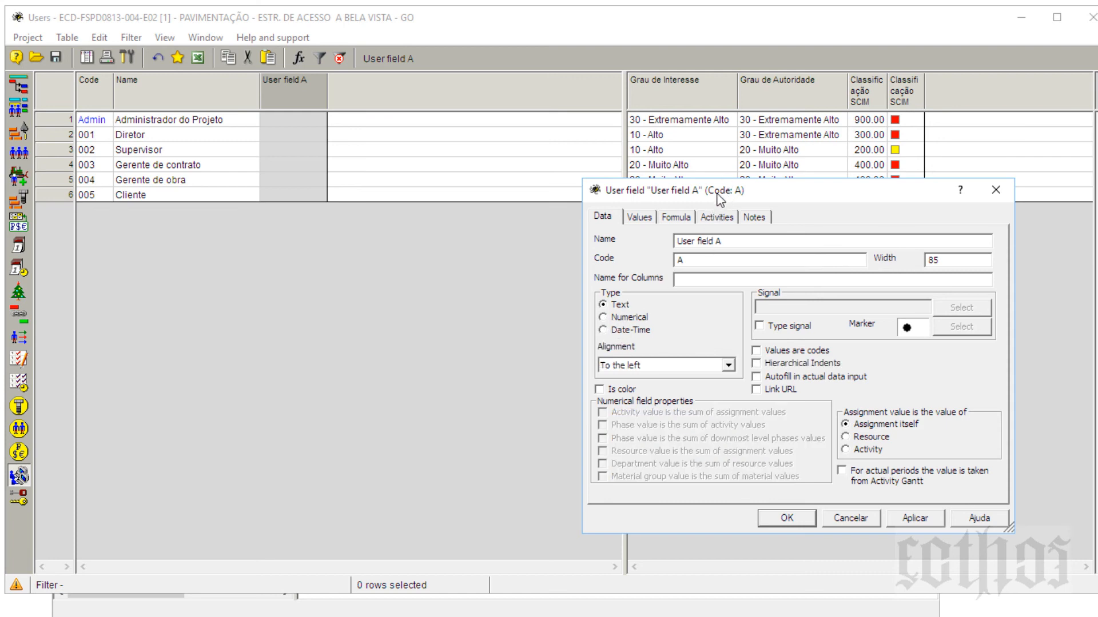
pyautogui.moveTo(718, 195); pyautogui.dragTo(420, 293)
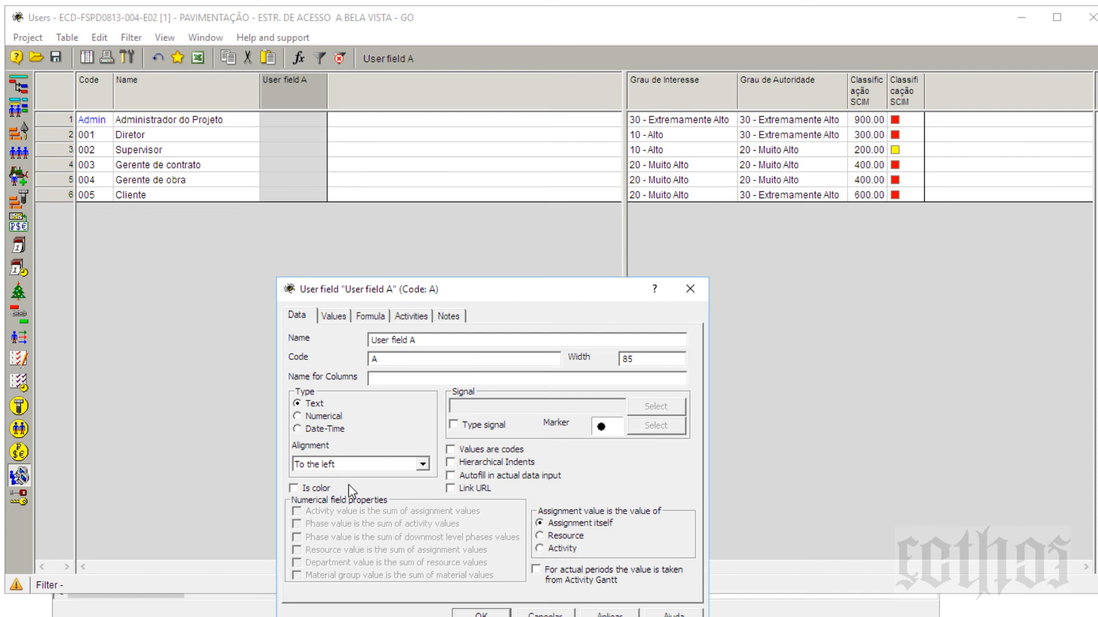
pyautogui.click(334, 318)
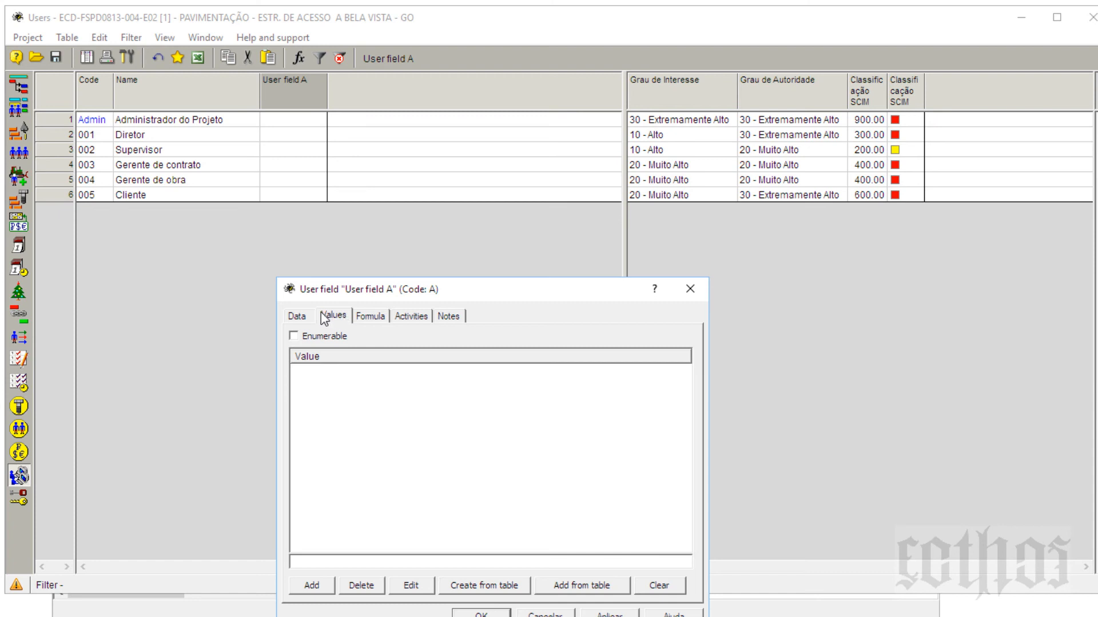
# Step: Browse User field A's Values, Formula, Activities and Notes pages, then return to Data
pyautogui.click(298, 318)
pyautogui.click(436, 346)
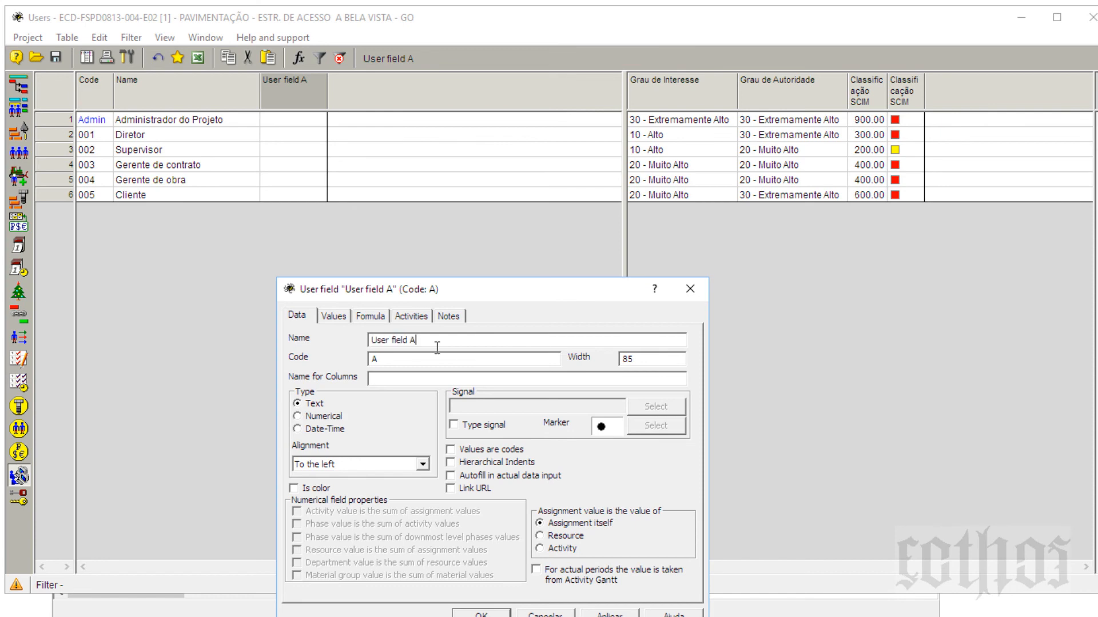
pyautogui.click(340, 321)
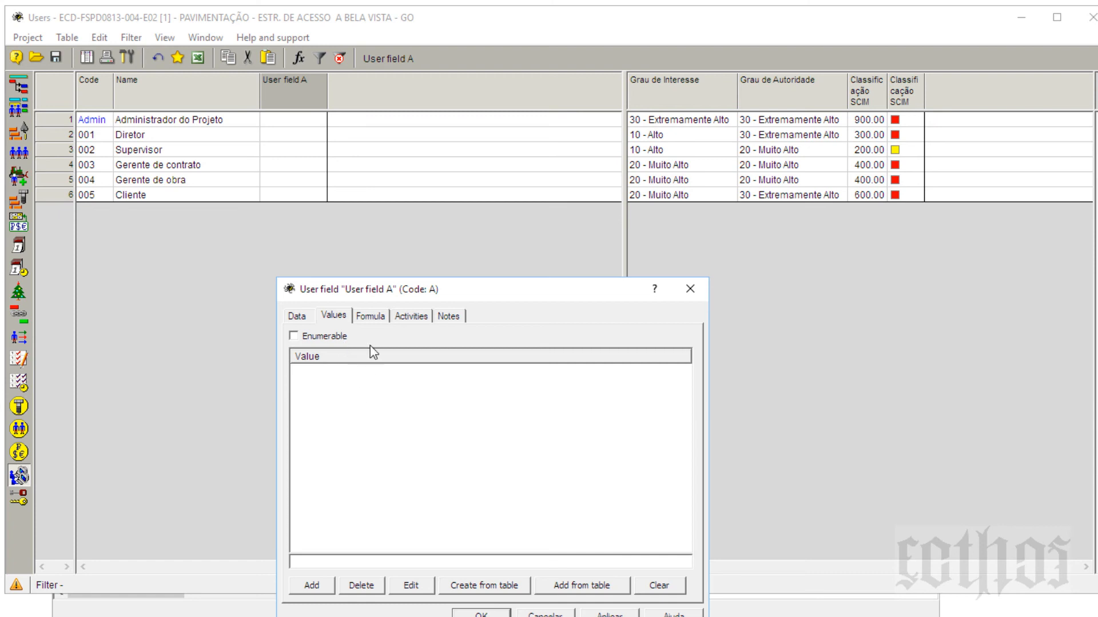
pyautogui.click(375, 317)
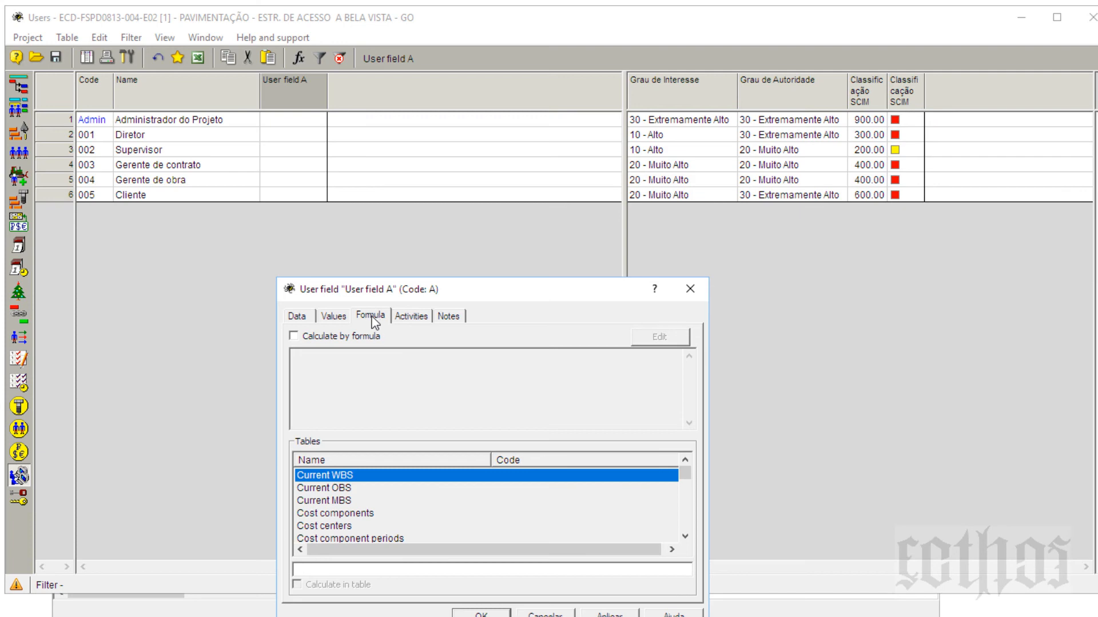
pyautogui.click(411, 317)
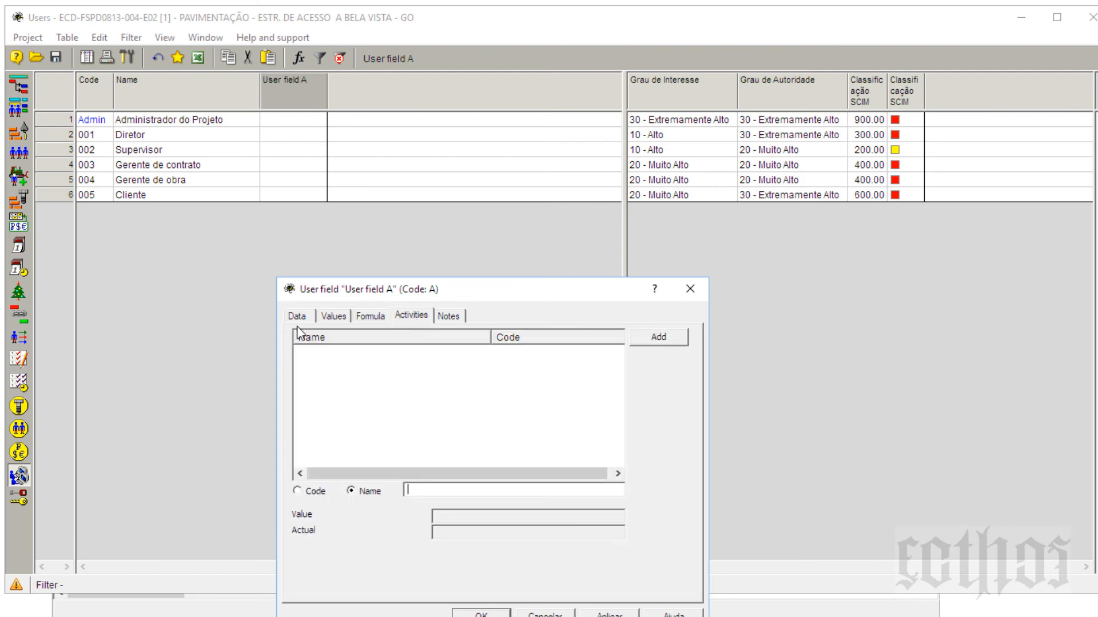
pyautogui.click(448, 318)
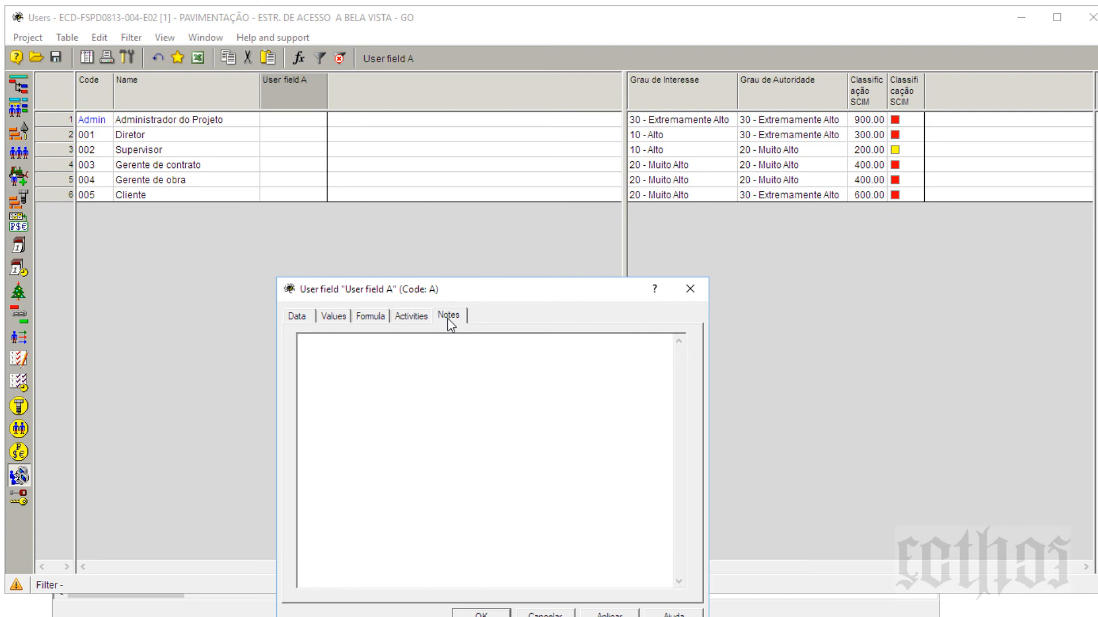
pyautogui.click(299, 321)
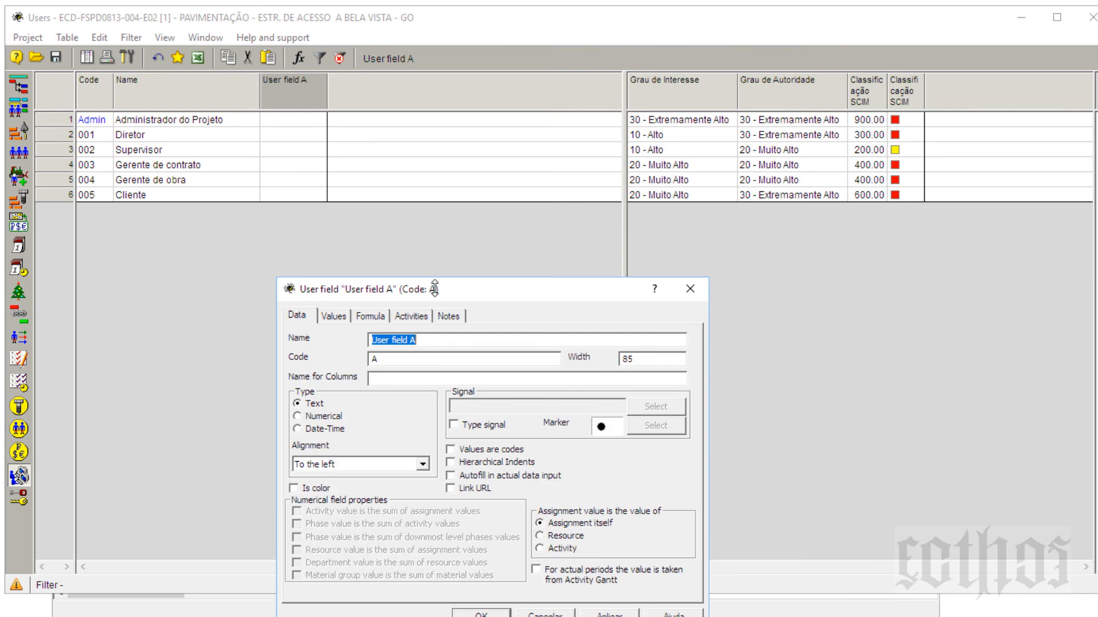
pyautogui.moveTo(441, 287); pyautogui.dragTo(803, 232)
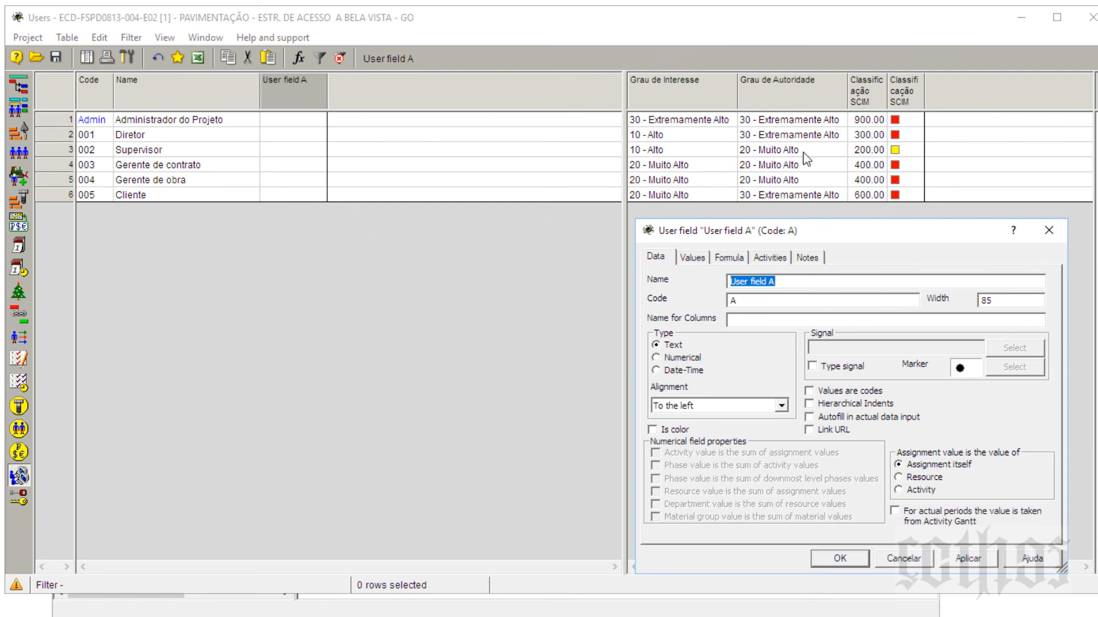
# Step: Discard User field A, bring Grau de Interesse and Grau de Autoridade beside names, widen Classificação SCIM
pyautogui.click(1049, 230)
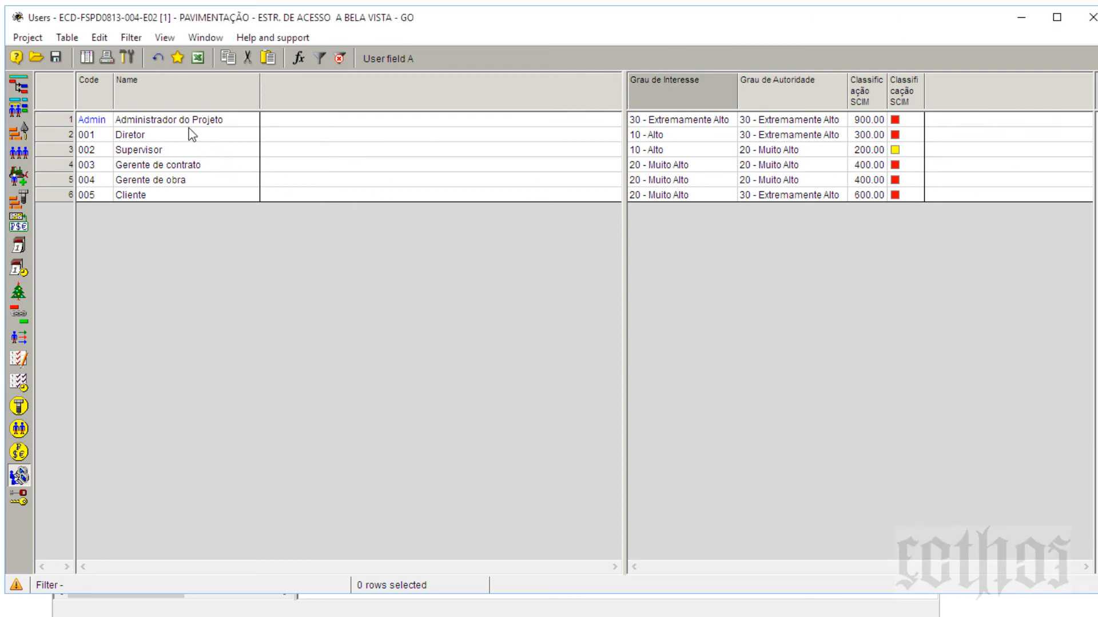
pyautogui.click(190, 149)
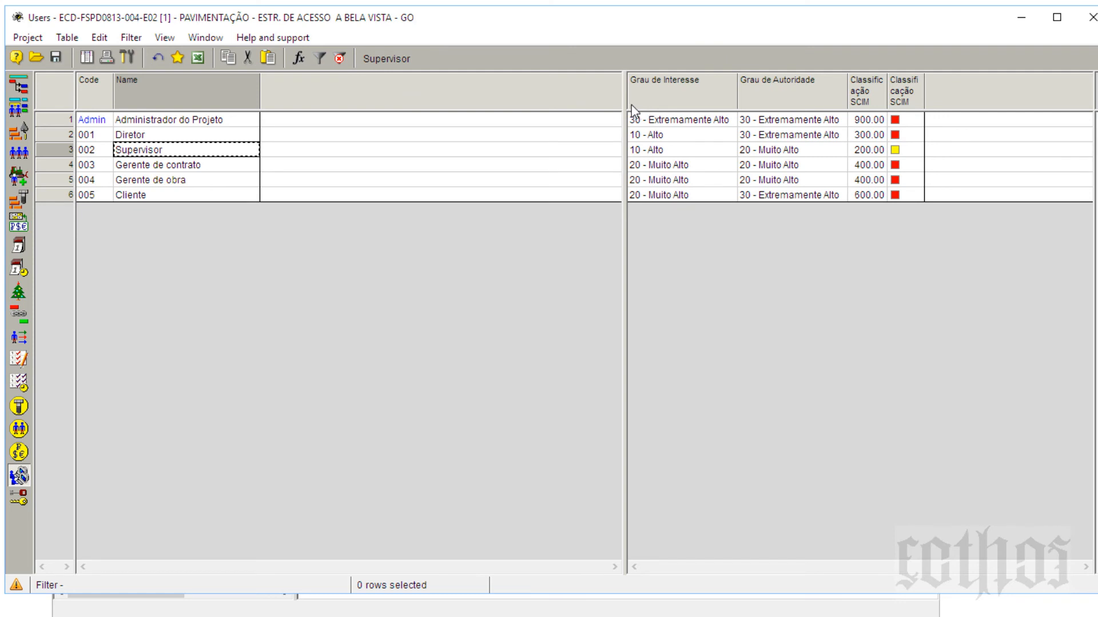
pyautogui.moveTo(629, 111); pyautogui.dragTo(267, 189)
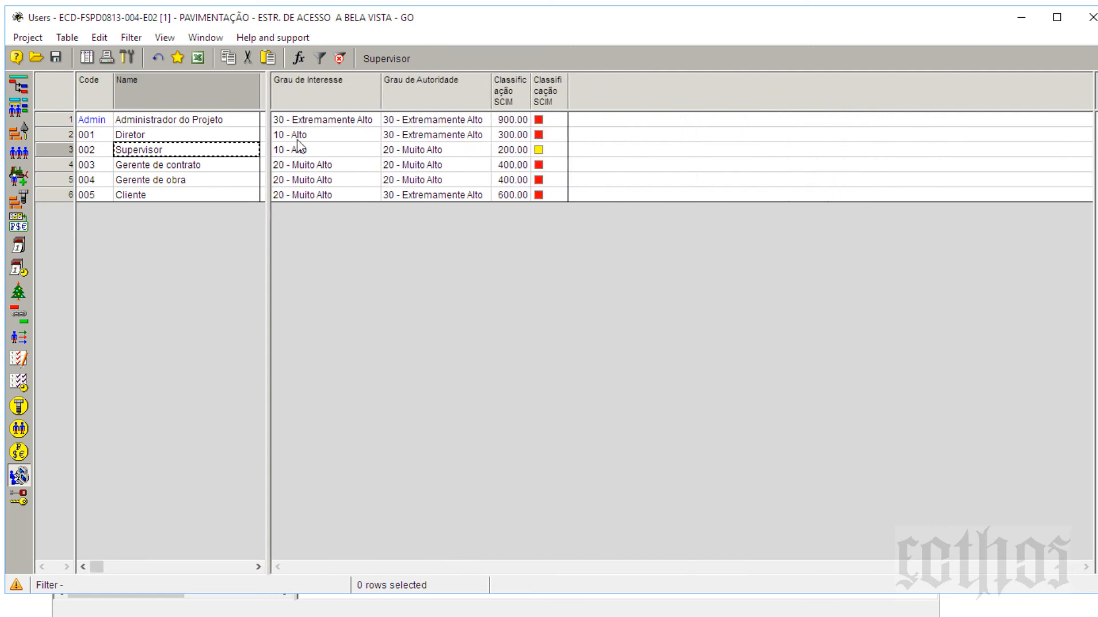
pyautogui.click(307, 86)
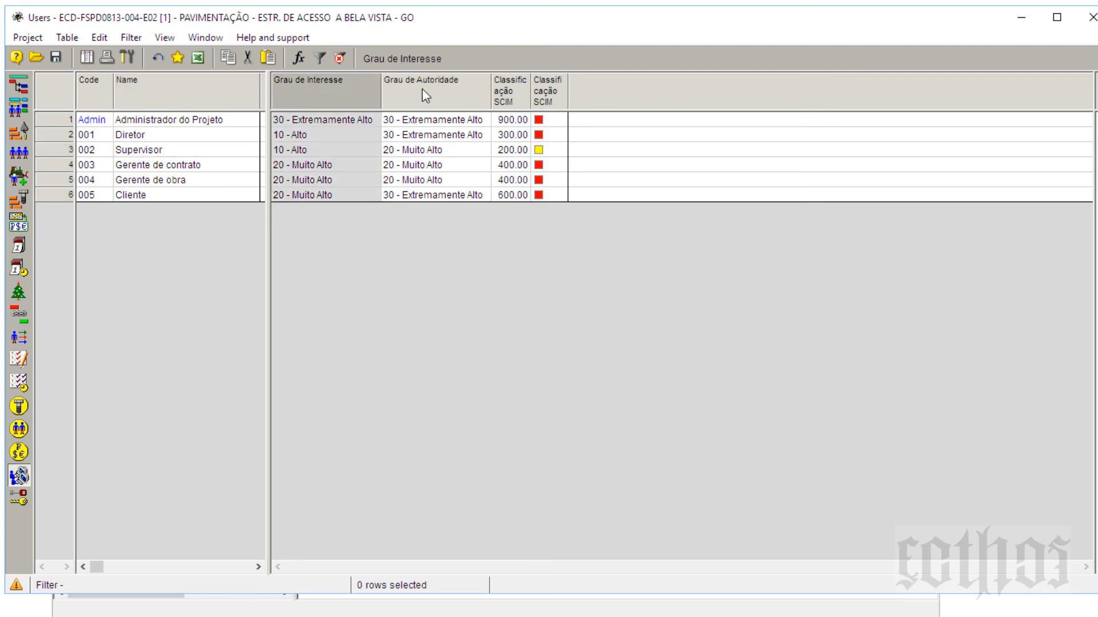
pyautogui.click(449, 100)
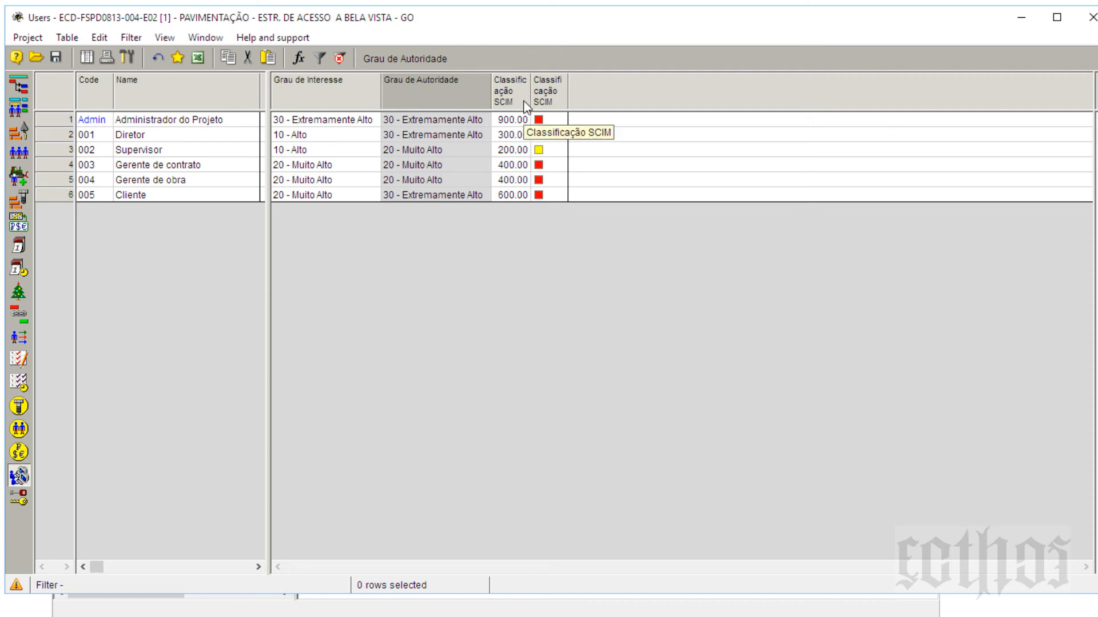
pyautogui.moveTo(532, 100); pyautogui.dragTo(639, 97)
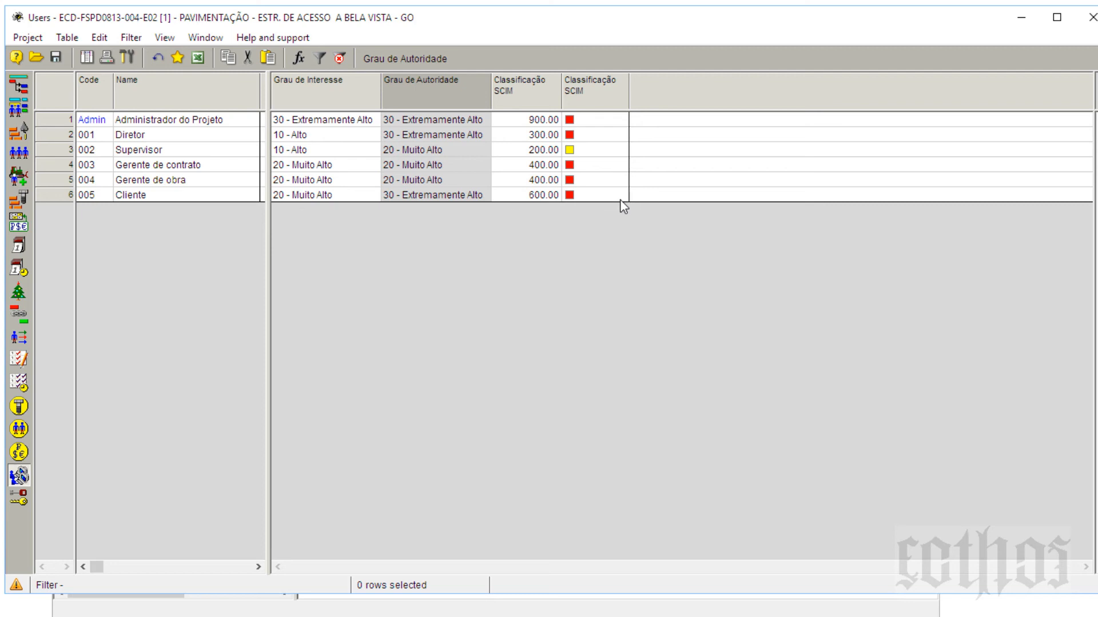
pyautogui.click(182, 136)
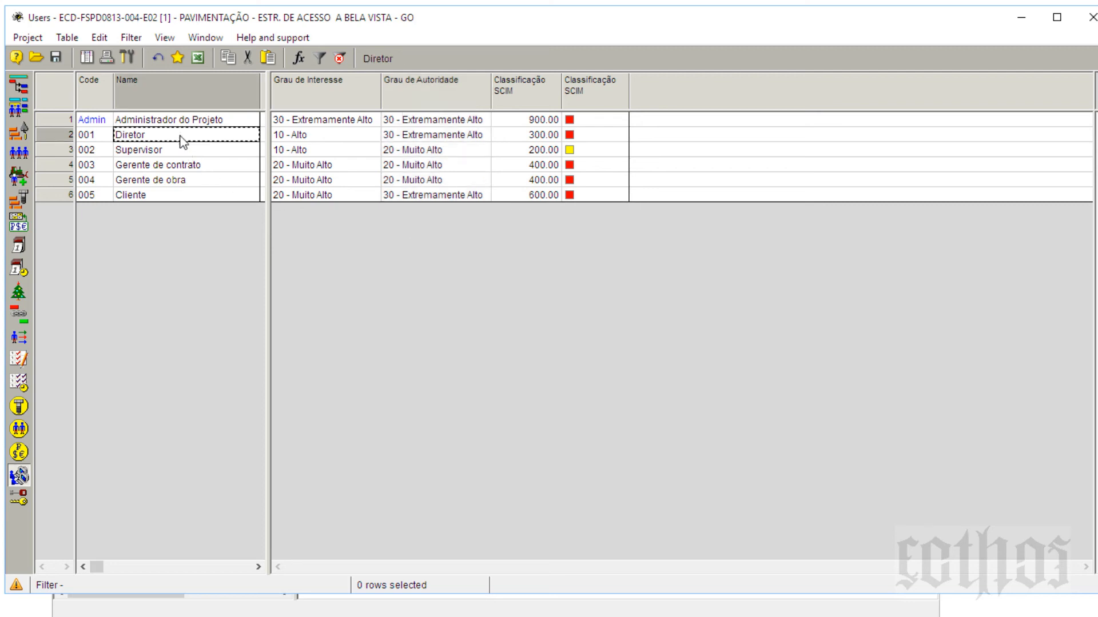
# Step: Move through the Supervisor and Cliente names, then select the entire Cliente row (row 6)
pyautogui.click(182, 154)
pyautogui.click(183, 198)
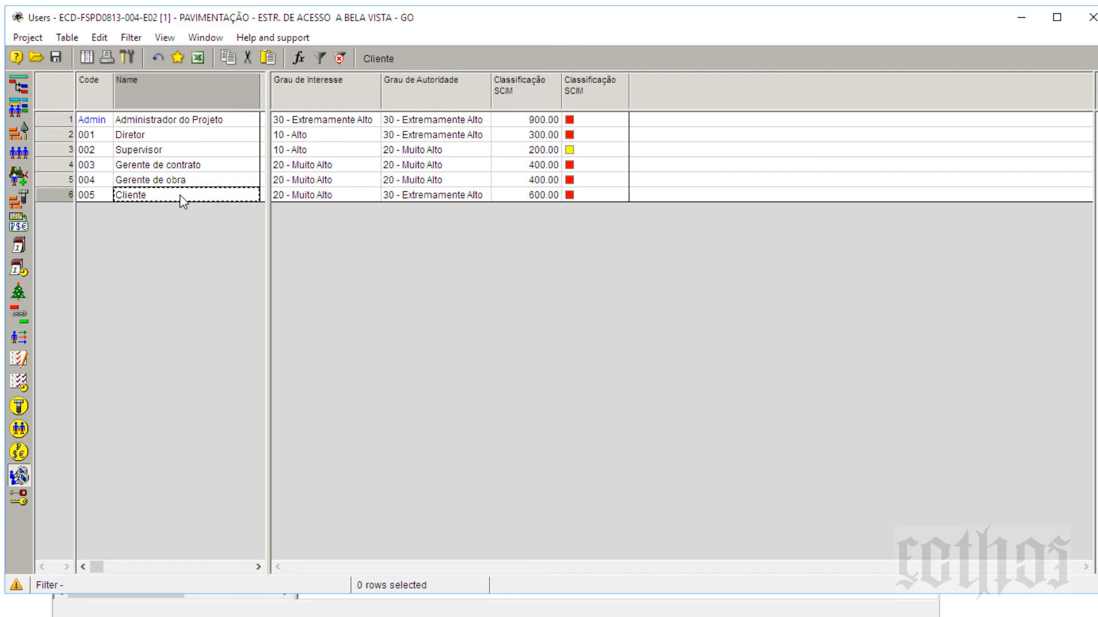
pyautogui.click(62, 201)
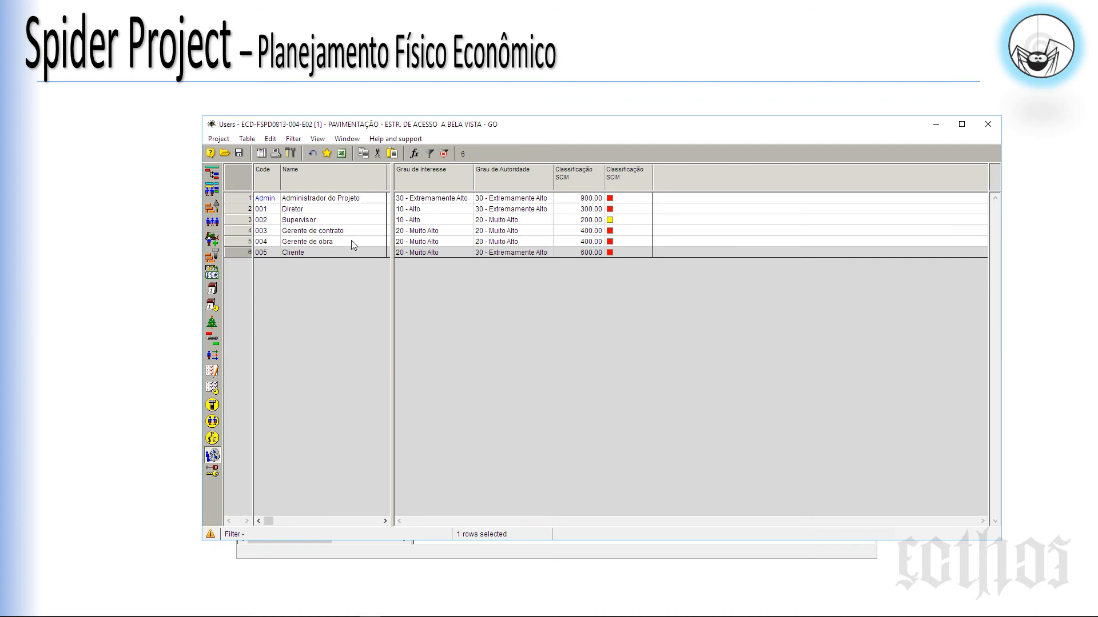
# Step: Enlarge the Users window, check Access rights, return to Users, and move the window left
pyautogui.moveTo(350, 130); pyautogui.dragTo(412, 131)
pyautogui.moveTo(269, 544); pyautogui.dragTo(446, 578)
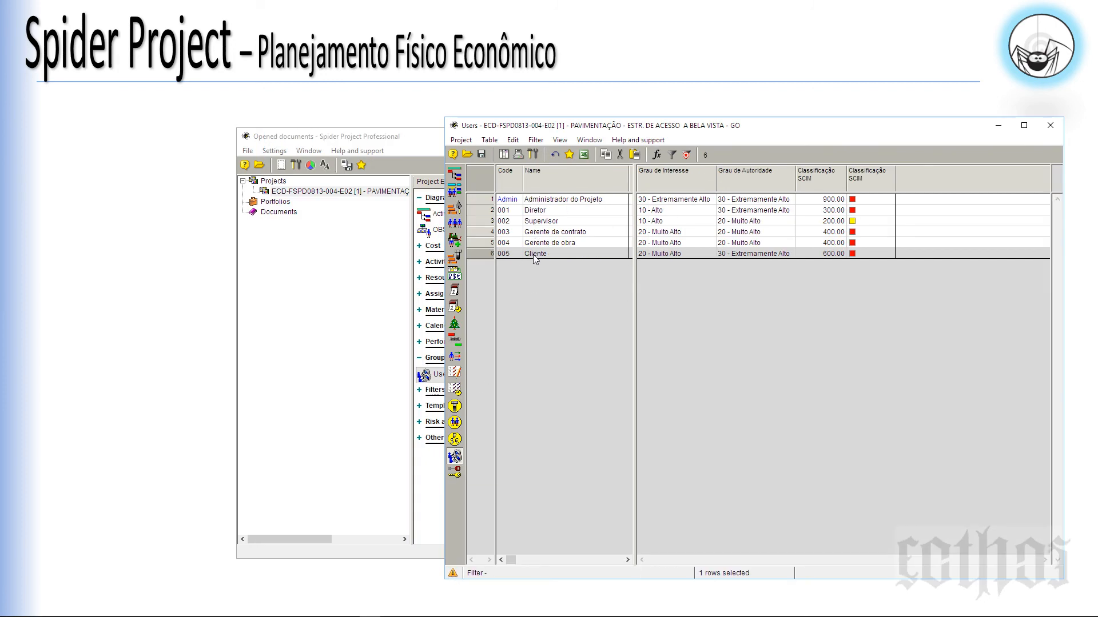
pyautogui.click(456, 474)
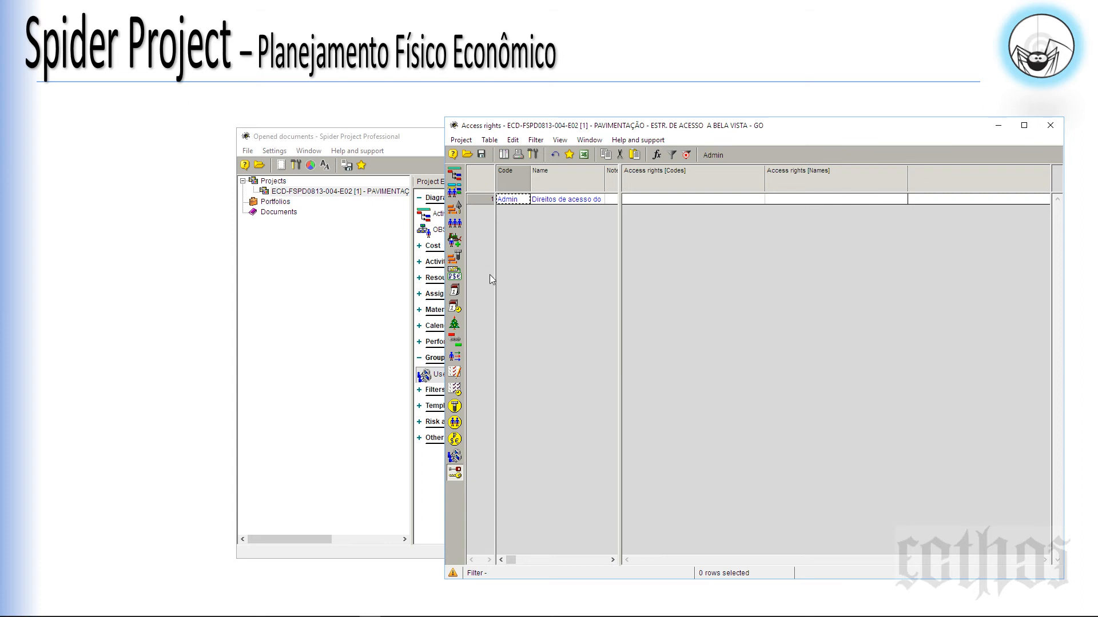
pyautogui.click(455, 458)
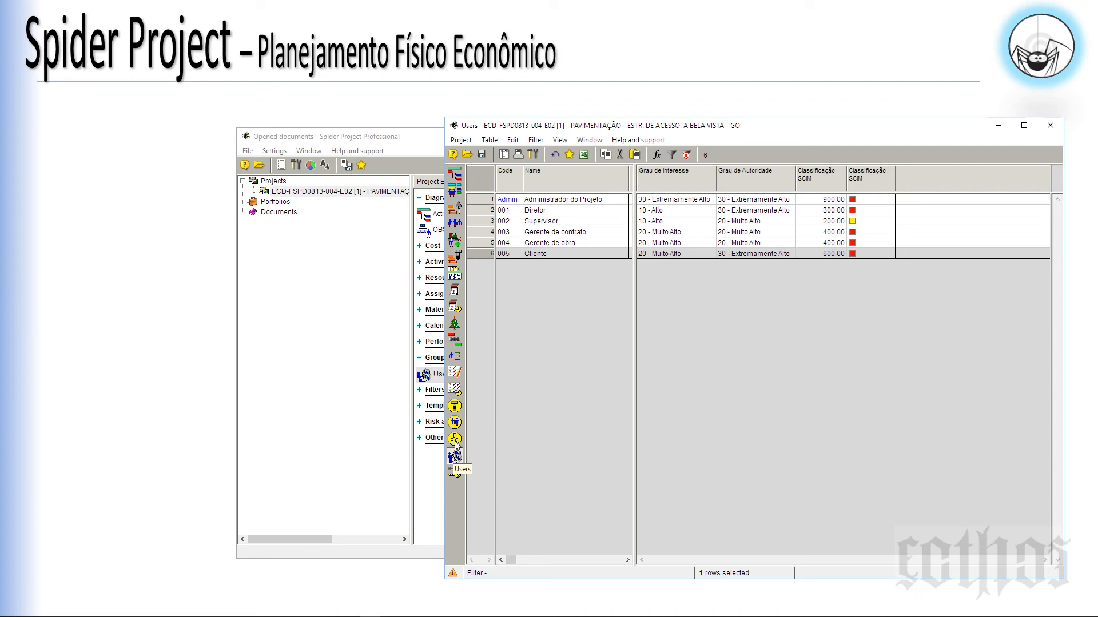
pyautogui.moveTo(595, 131); pyautogui.dragTo(243, 118)
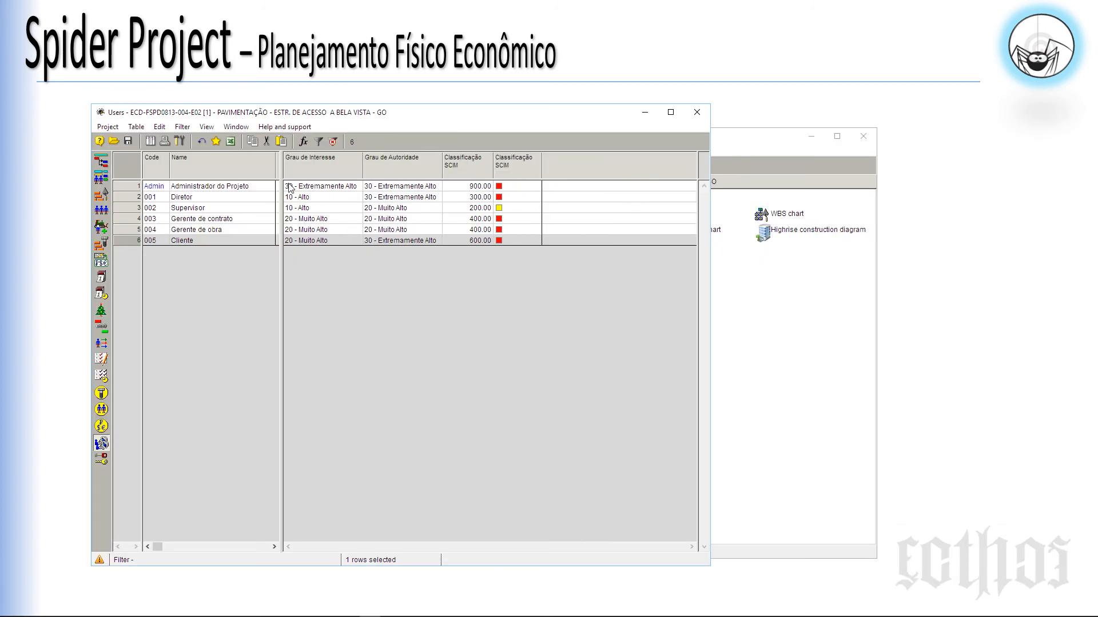
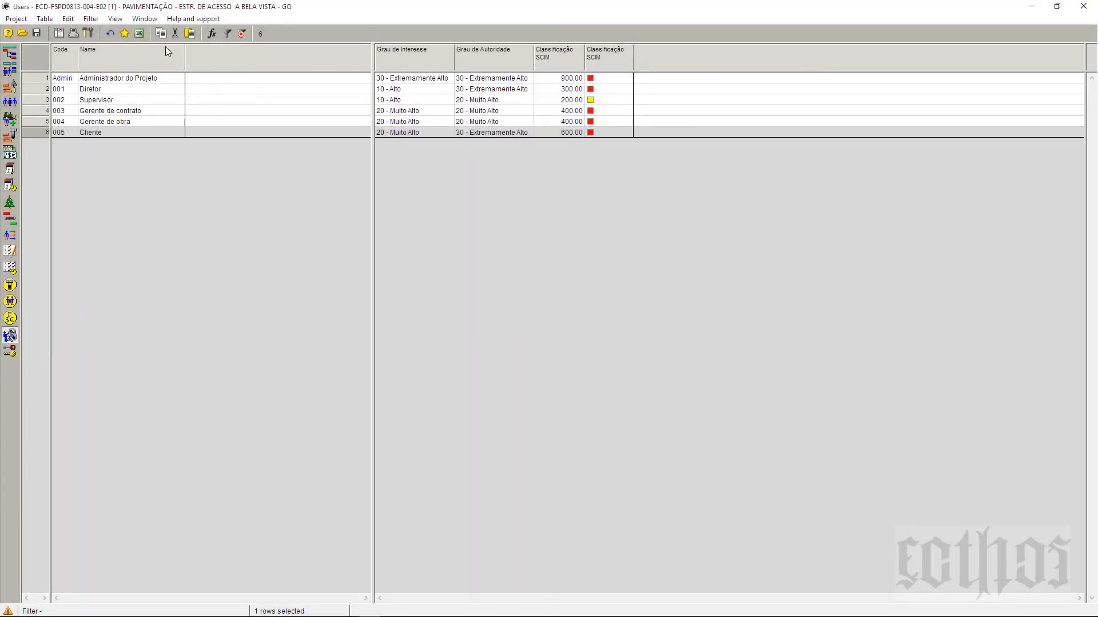
# Step: Open the Users table's field list, then close it without adding any fields
pyautogui.rightClick(212, 59)
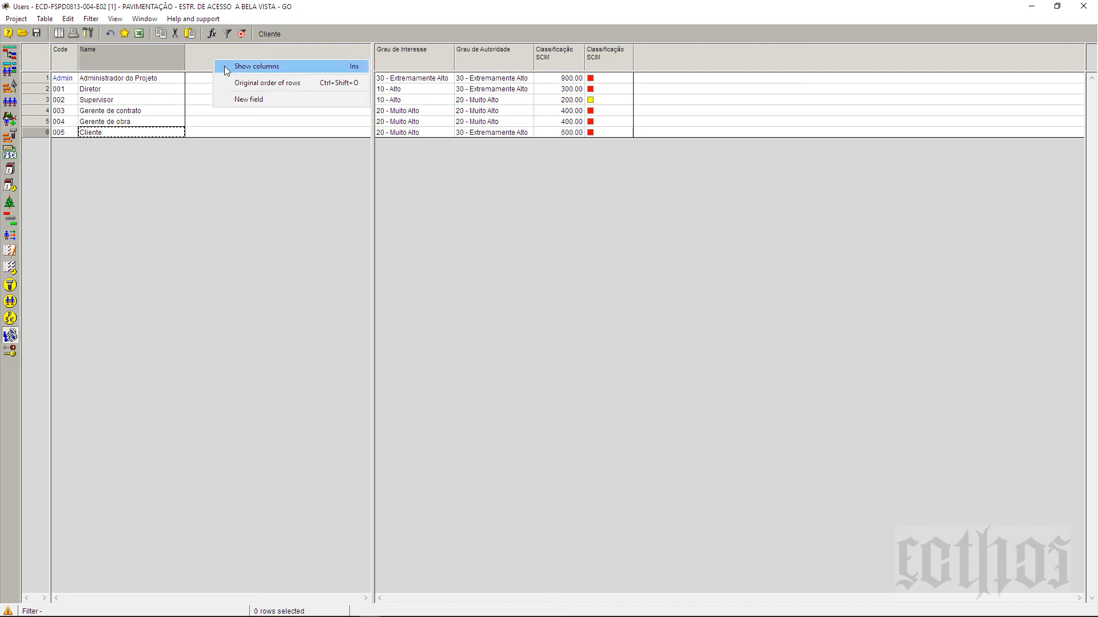
pyautogui.click(224, 66)
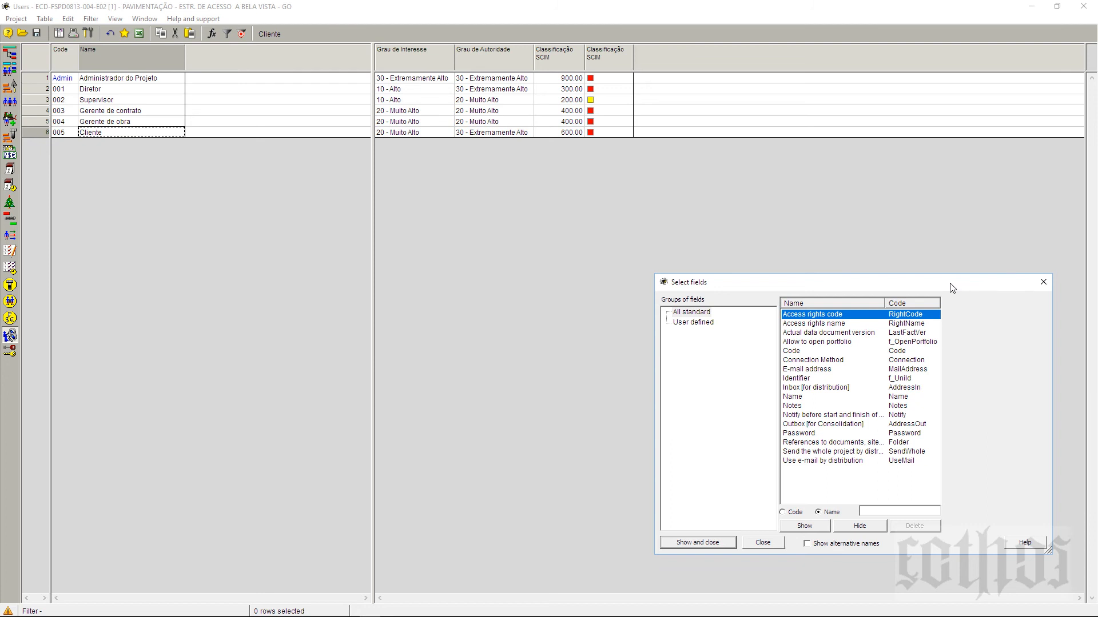
pyautogui.moveTo(952, 285); pyautogui.dragTo(884, 256)
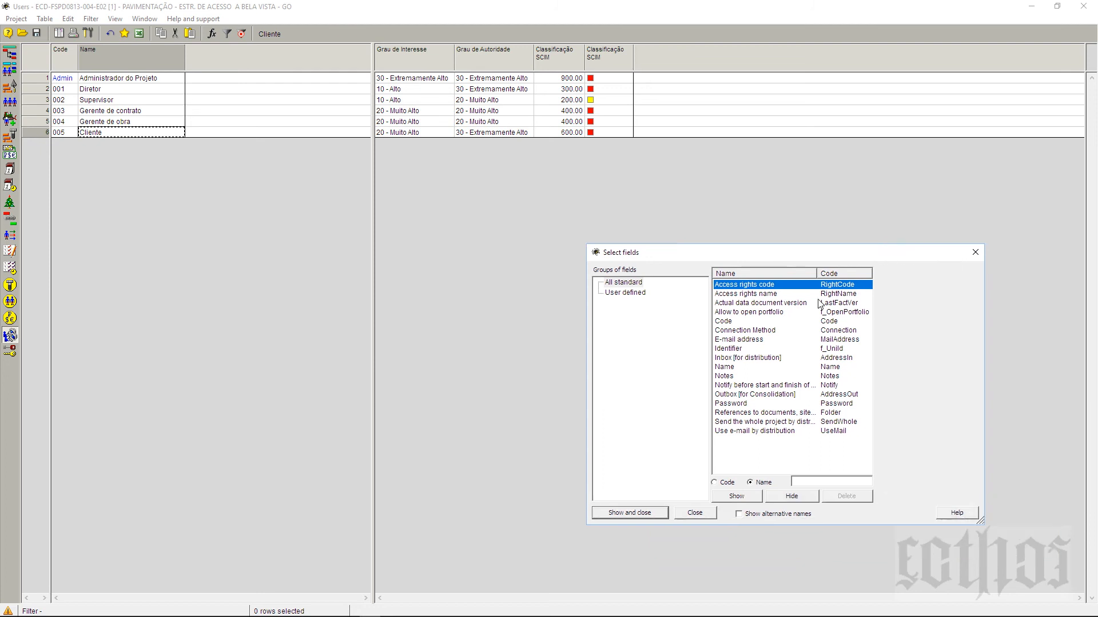
pyautogui.click(734, 295)
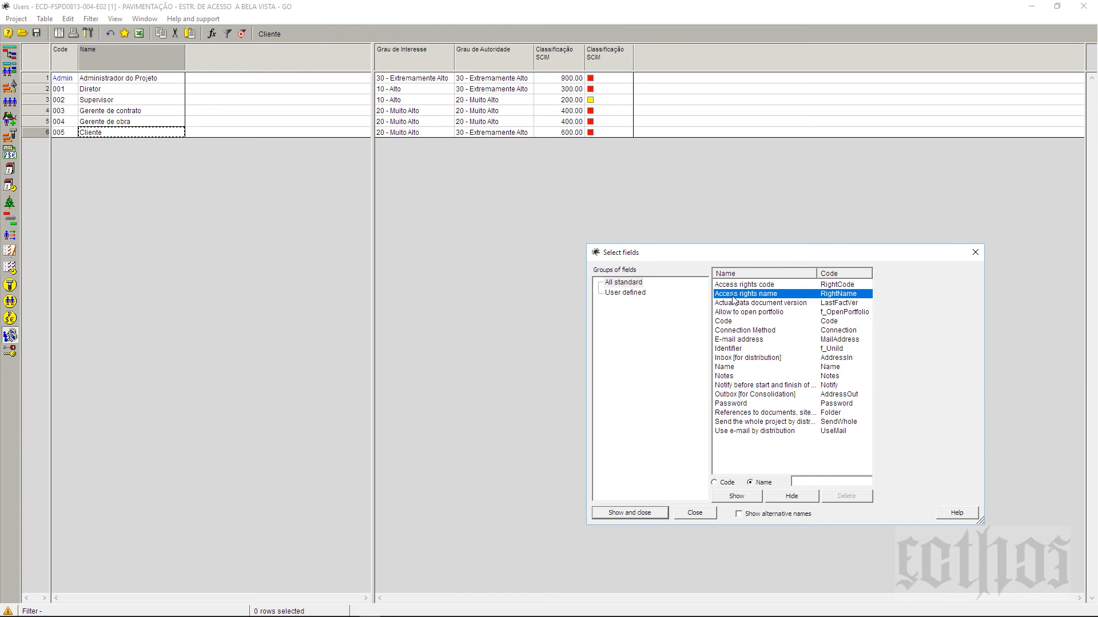
pyautogui.click(974, 252)
# Step: Add Access rights, Actual data document version, Allow to open portfolio, Connection Method, E-mail address and Identifier columns after Name
pyautogui.click(118, 55)
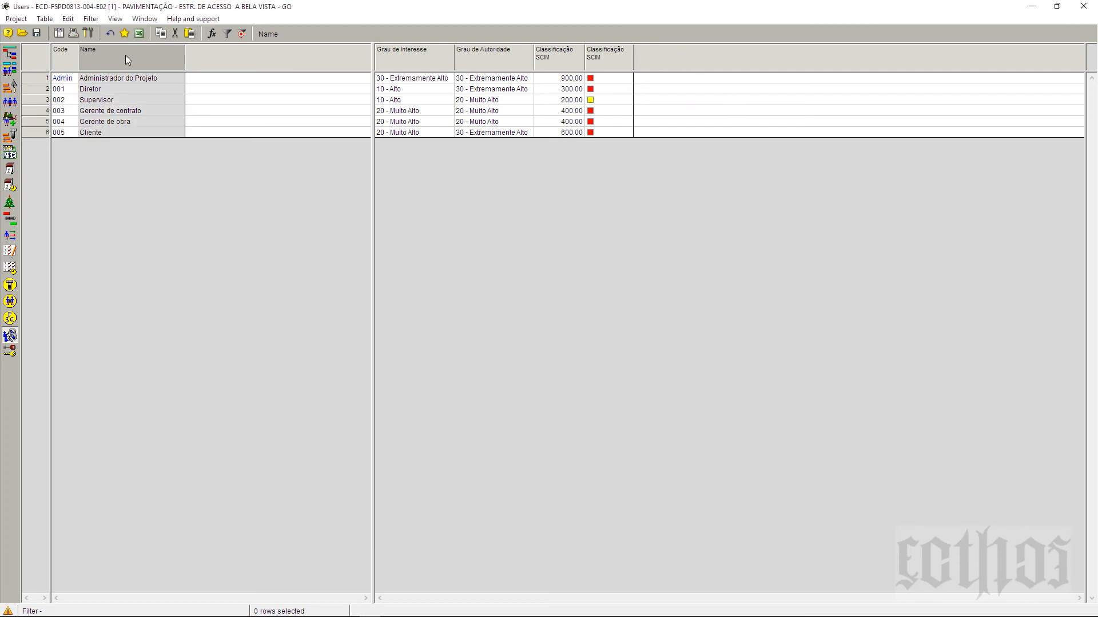
pyautogui.rightClick(126, 53)
pyautogui.click(150, 63)
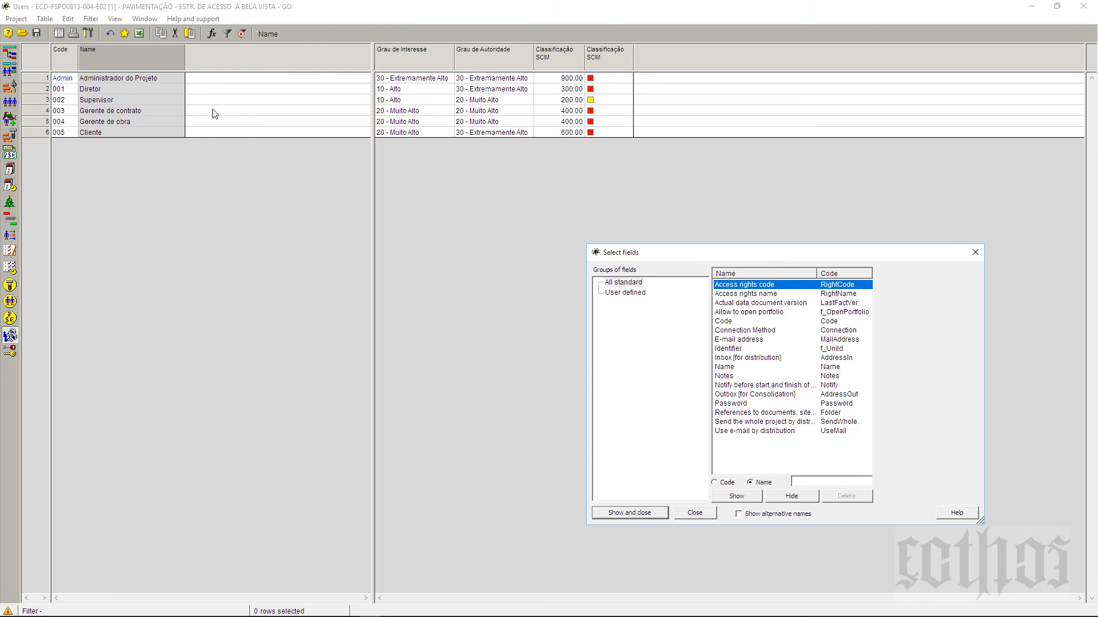
pyautogui.keyDown('ctrl'); pyautogui.click(748, 295); pyautogui.keyUp('ctrl')
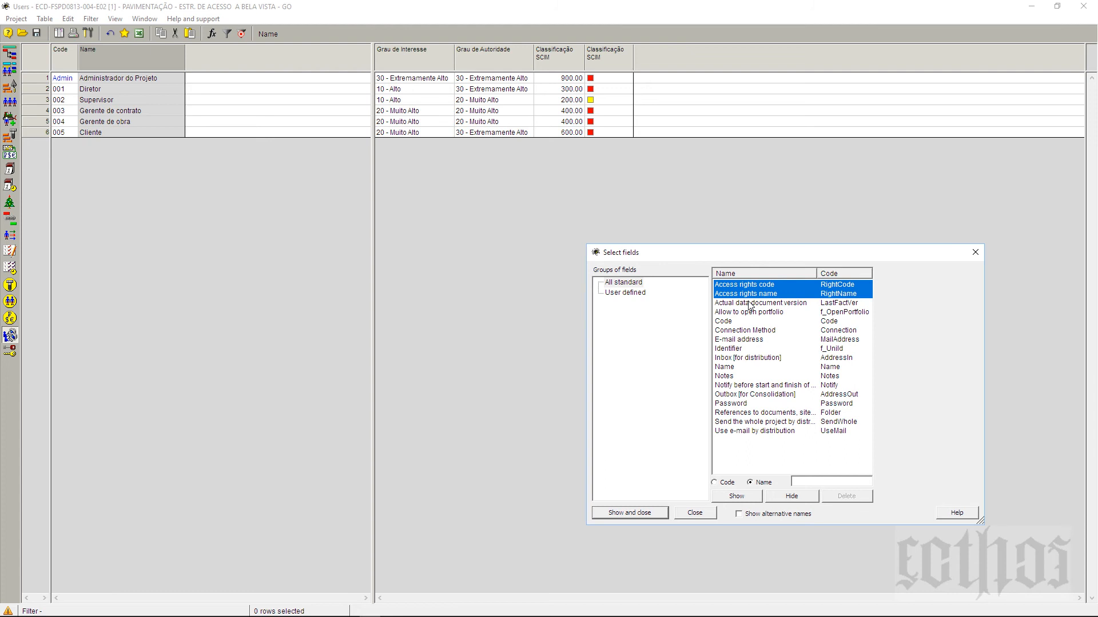
pyautogui.keyDown('ctrl'); pyautogui.click(750, 303); pyautogui.keyUp('ctrl')
pyautogui.keyDown('ctrl'); pyautogui.click(752, 314); pyautogui.keyUp('ctrl')
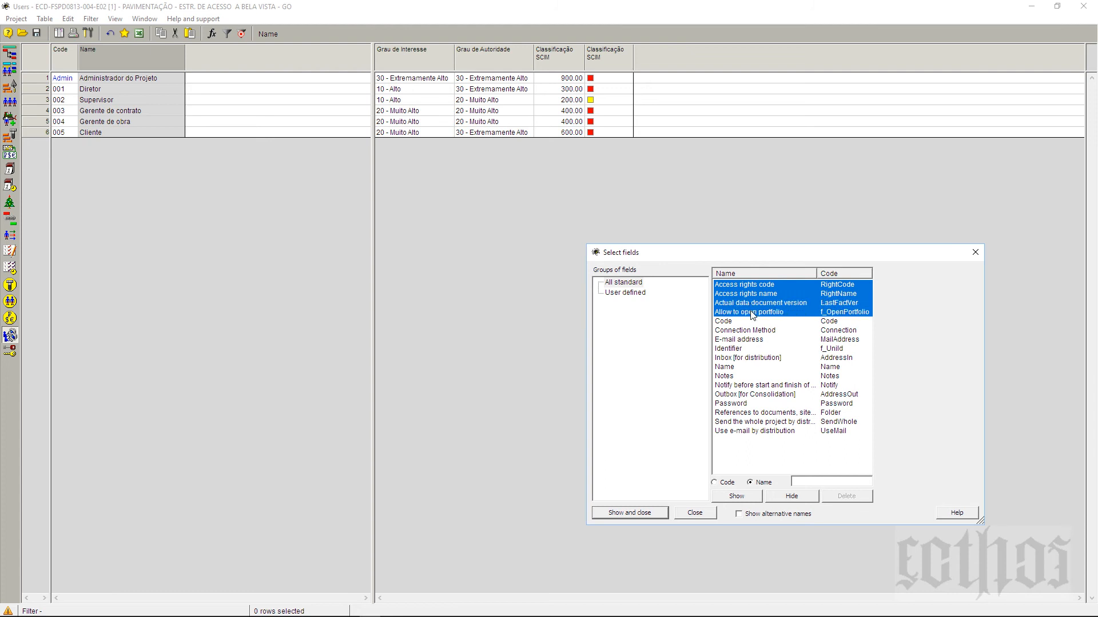
pyautogui.keyDown('ctrl'); pyautogui.click(750, 331); pyautogui.keyUp('ctrl')
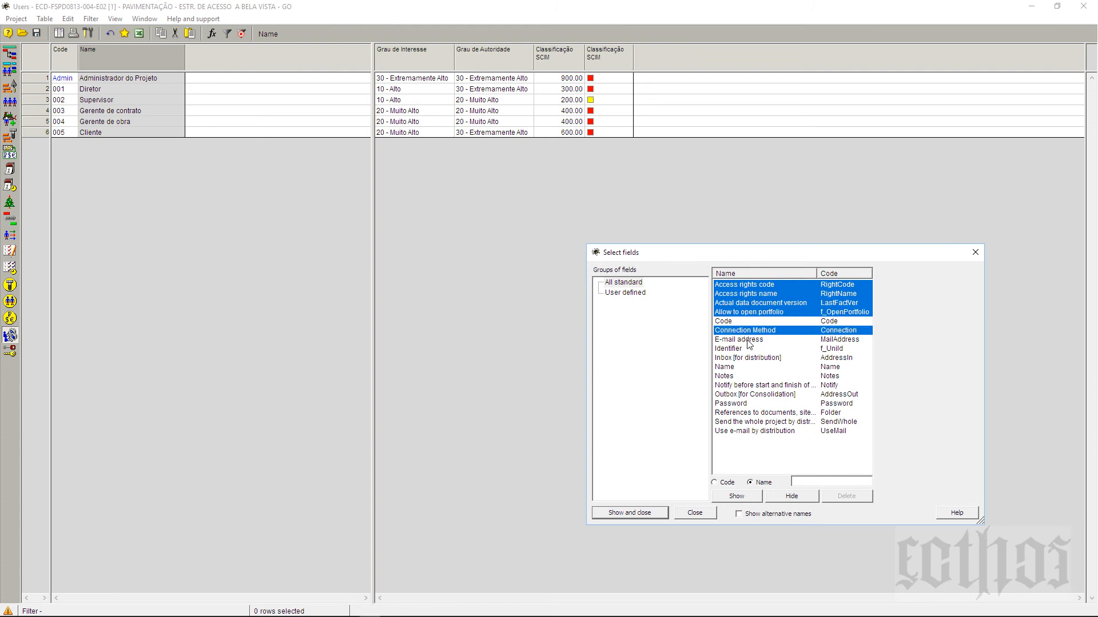
pyautogui.keyDown('ctrl'); pyautogui.click(747, 339); pyautogui.keyUp('ctrl')
pyautogui.keyDown('ctrl'); pyautogui.click(737, 350); pyautogui.keyUp('ctrl')
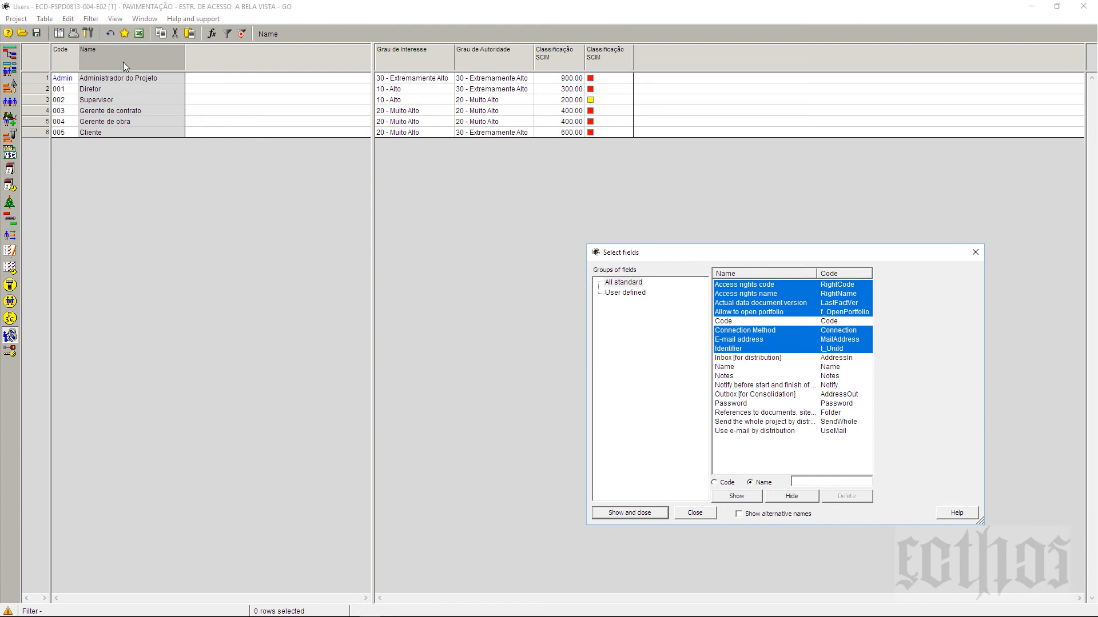
pyautogui.press('Return')
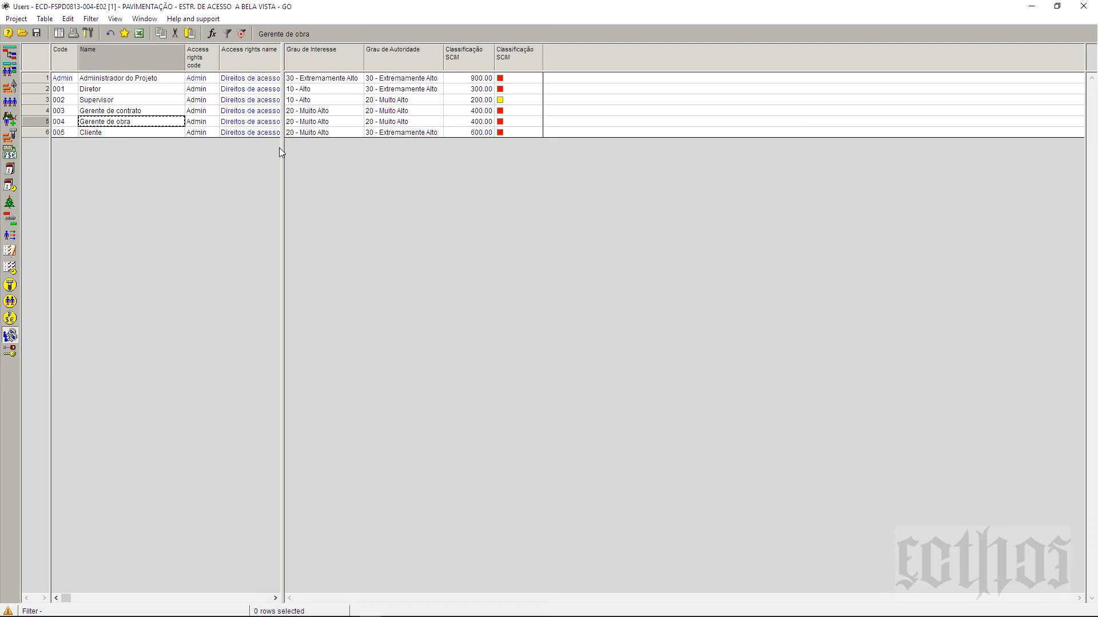
# Step: Drag the pane splitter right to reveal the new columns, then check the e-mail address cells
pyautogui.moveTo(281, 147); pyautogui.dragTo(797, 192)
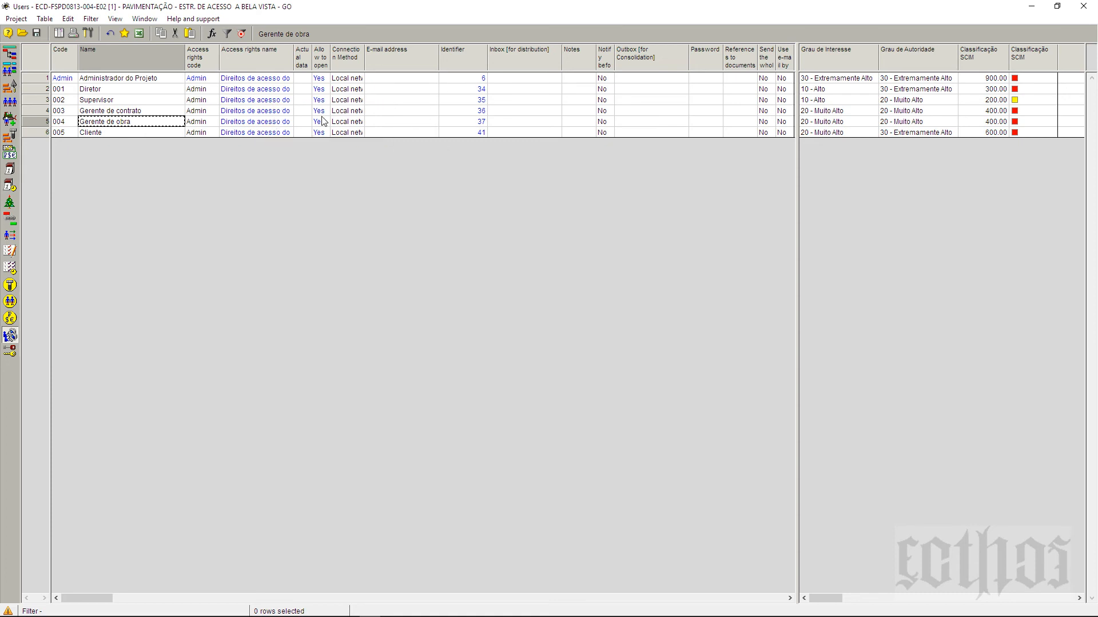
pyautogui.click(399, 80)
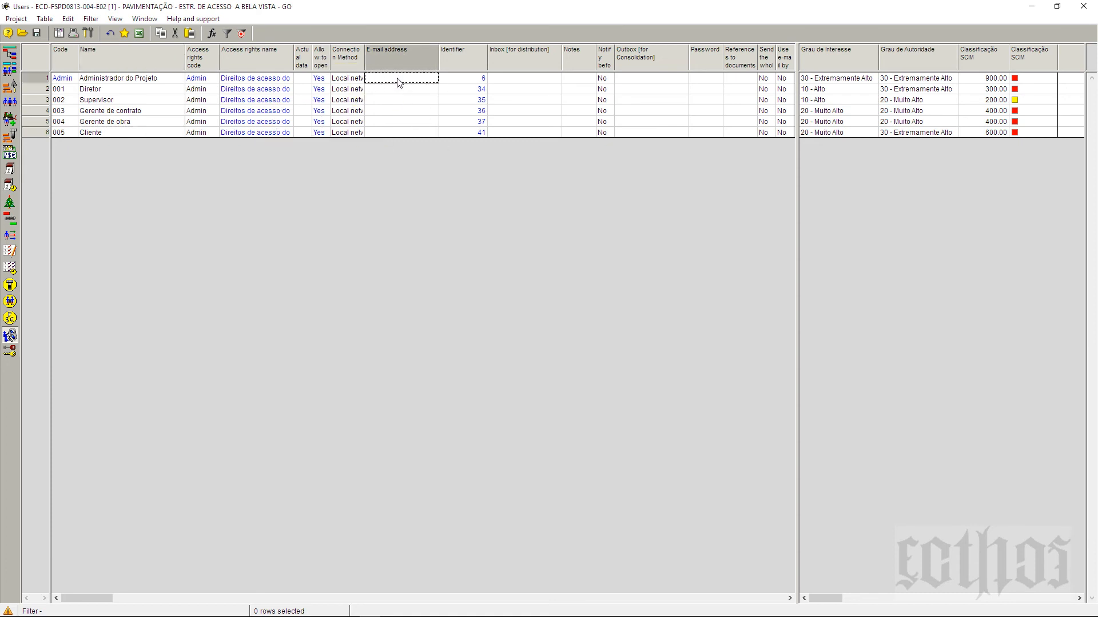
pyautogui.click(401, 100)
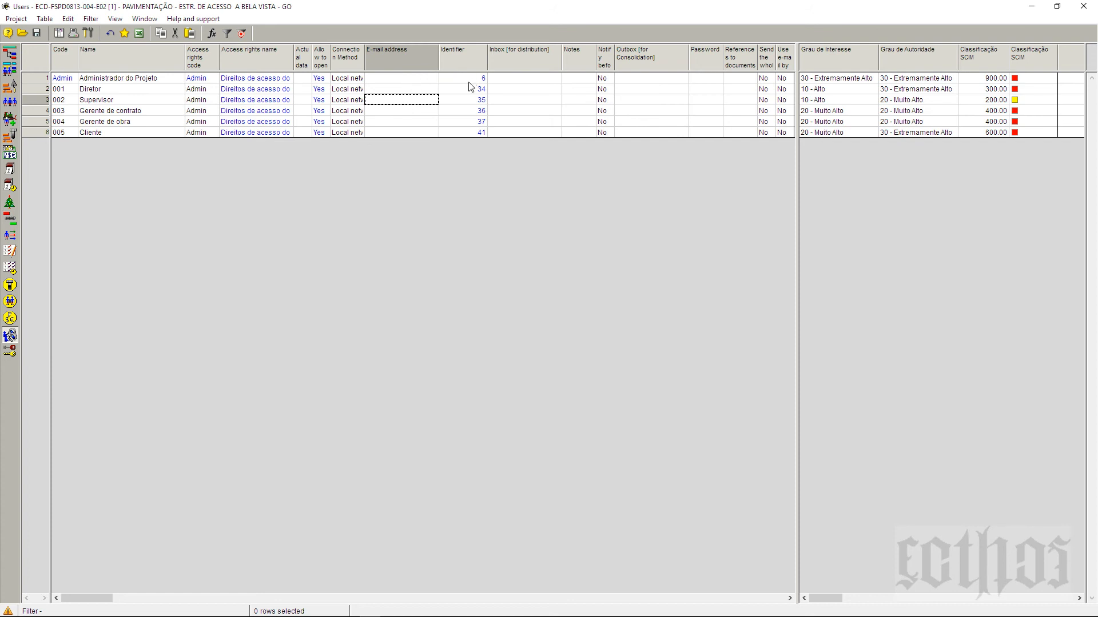
# Step: Step through the Diretor, Supervisor, Gerente de contrato, Gerente de obra and Cliente names
pyautogui.click(140, 91)
pyautogui.click(140, 101)
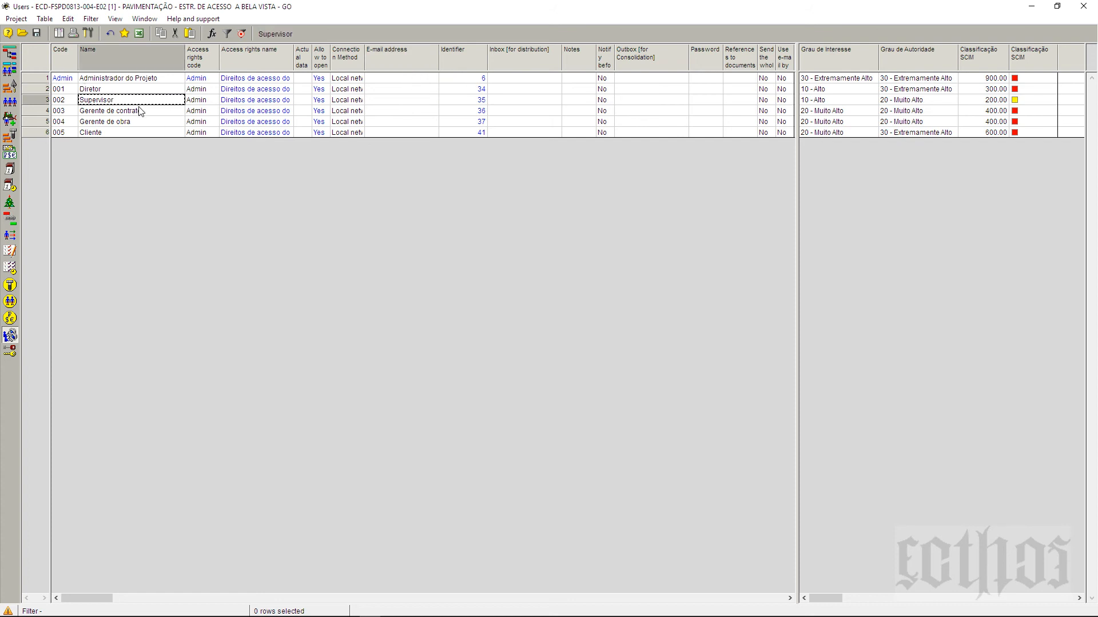
pyautogui.click(141, 111)
pyautogui.click(143, 122)
pyautogui.click(146, 134)
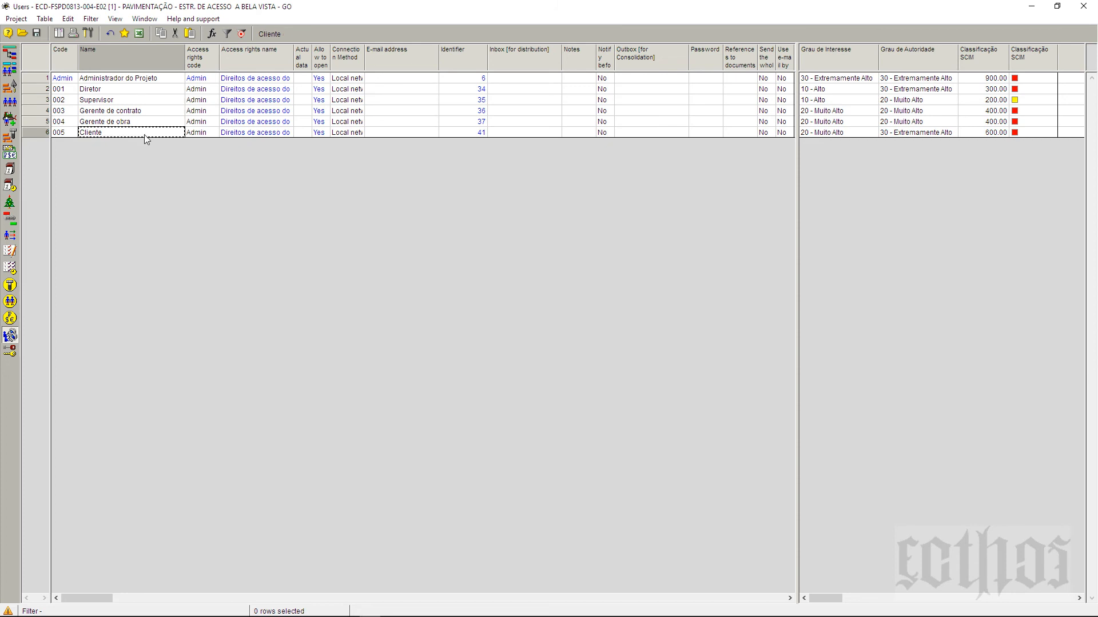
# Step: Insert a new user row after Cliente and name it 'usuario padrão'
pyautogui.rightClick(33, 135)
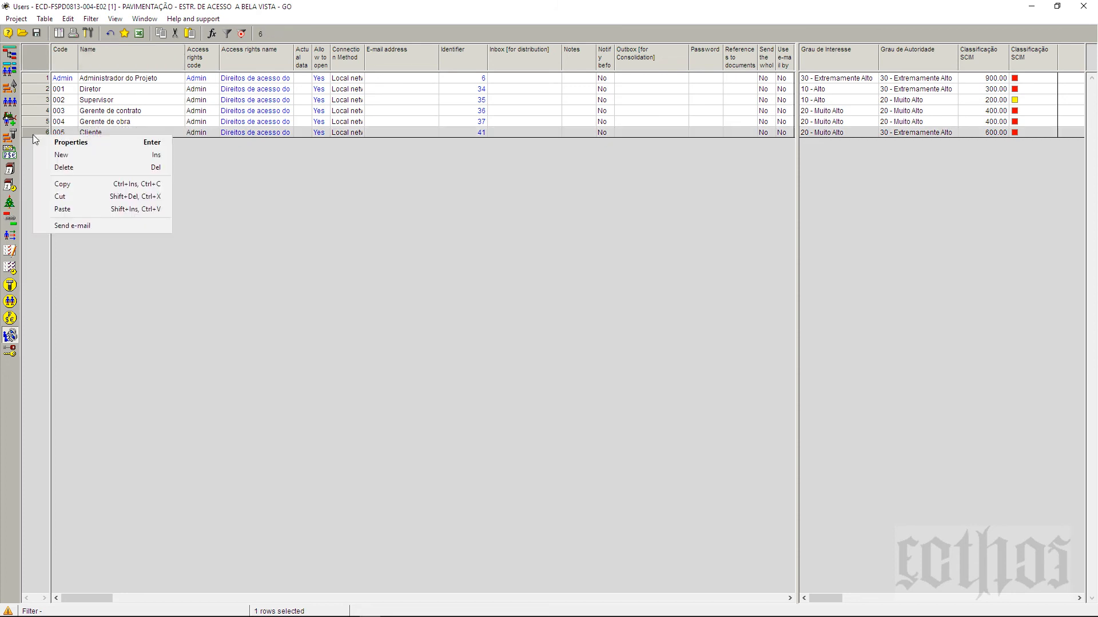
pyautogui.click(60, 158)
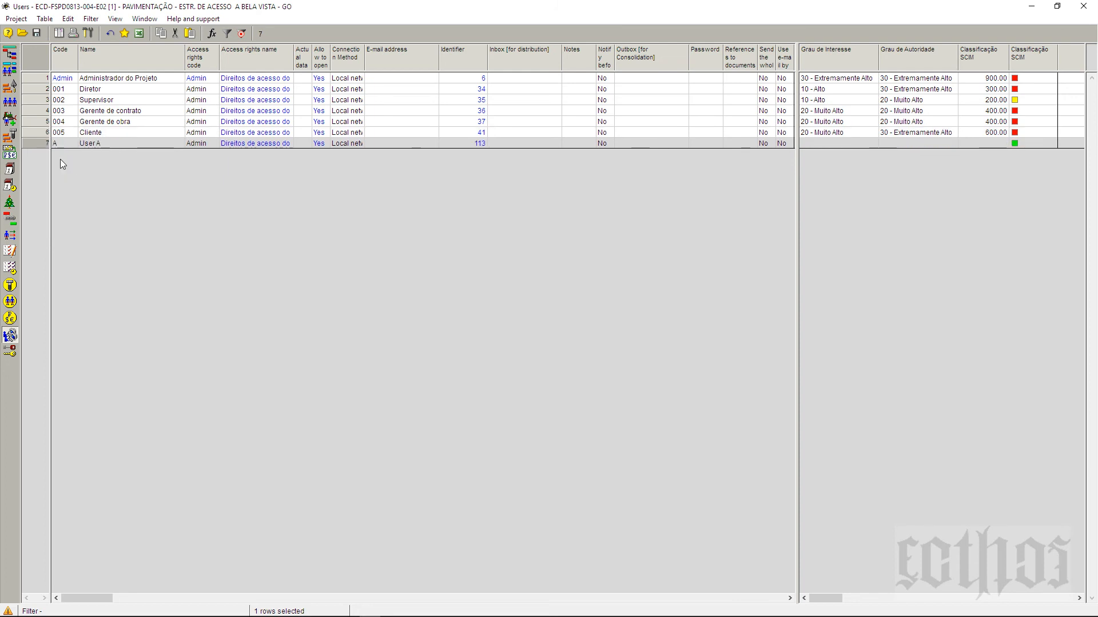
pyautogui.click(102, 145)
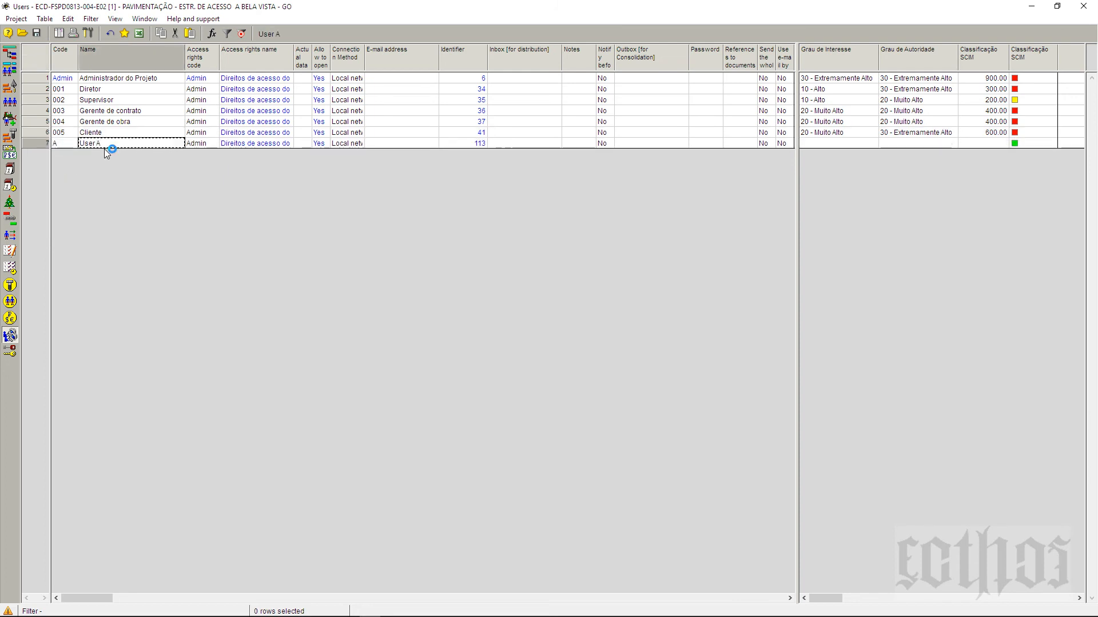
pyautogui.click(105, 145)
pyautogui.write('us')
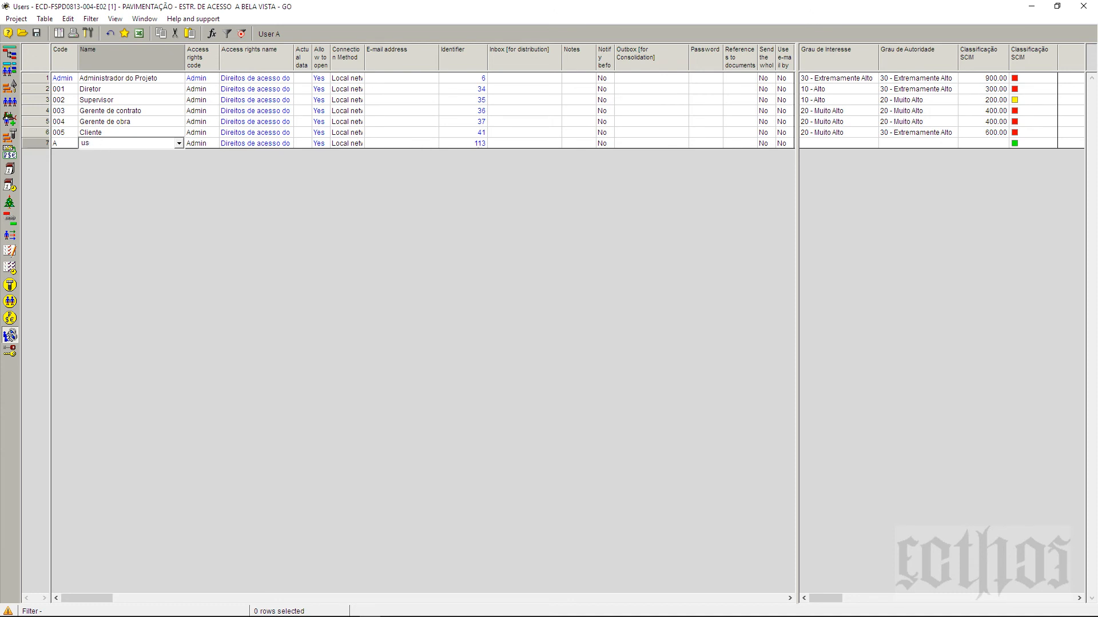
pyautogui.write('uario padrão')
pyautogui.click(113, 100)
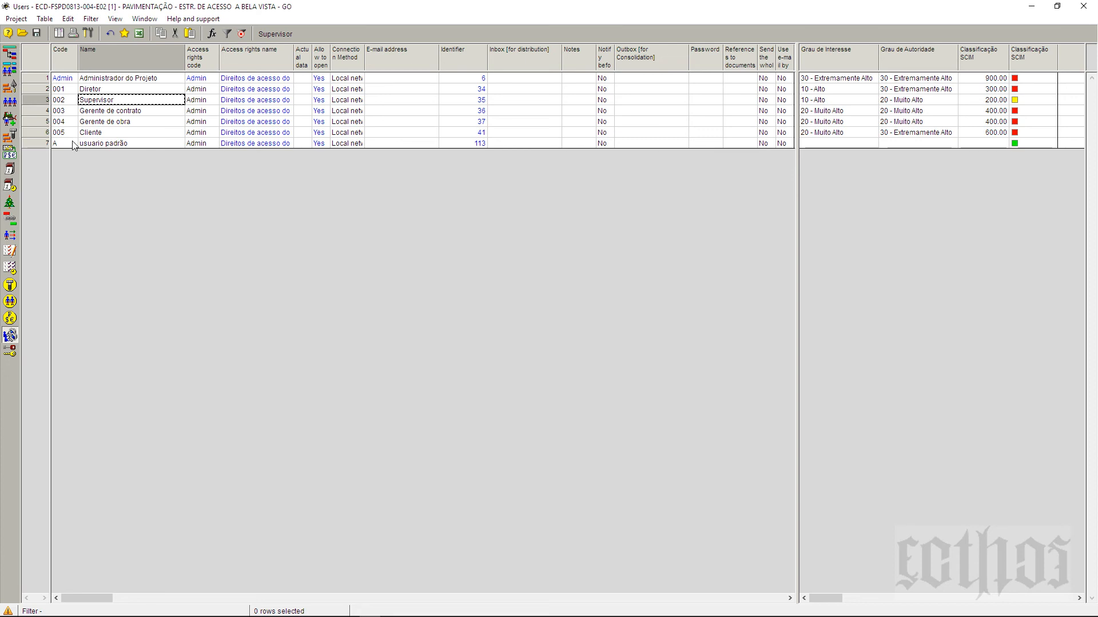
# Step: Give the new user code 006 and widen the Code column slightly
pyautogui.click(68, 90)
pyautogui.click(69, 99)
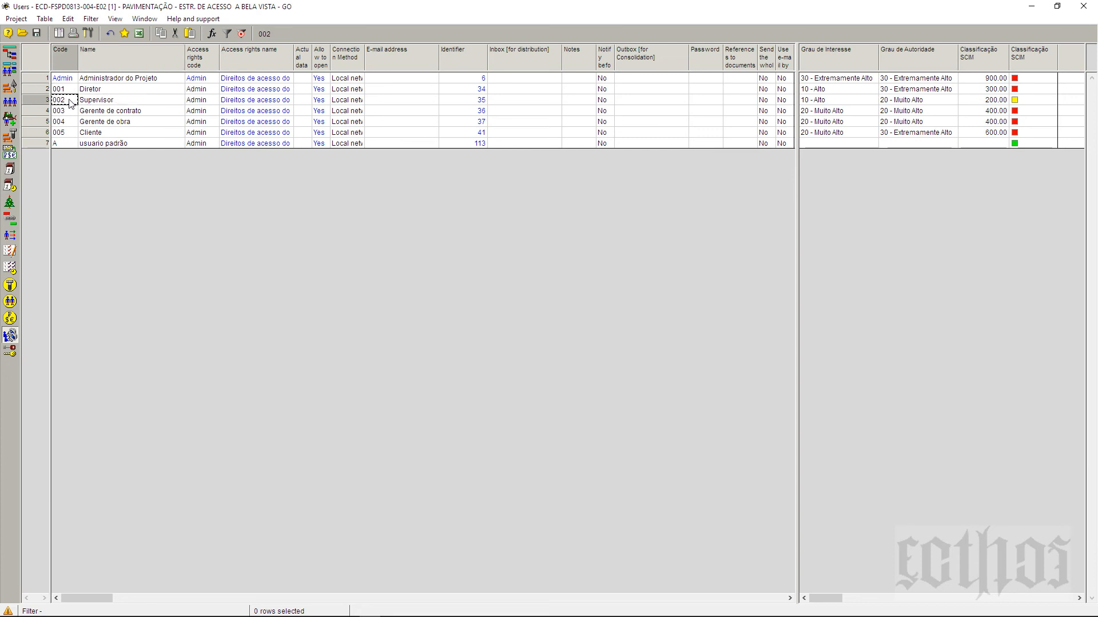
pyautogui.click(70, 143)
pyautogui.write('006')
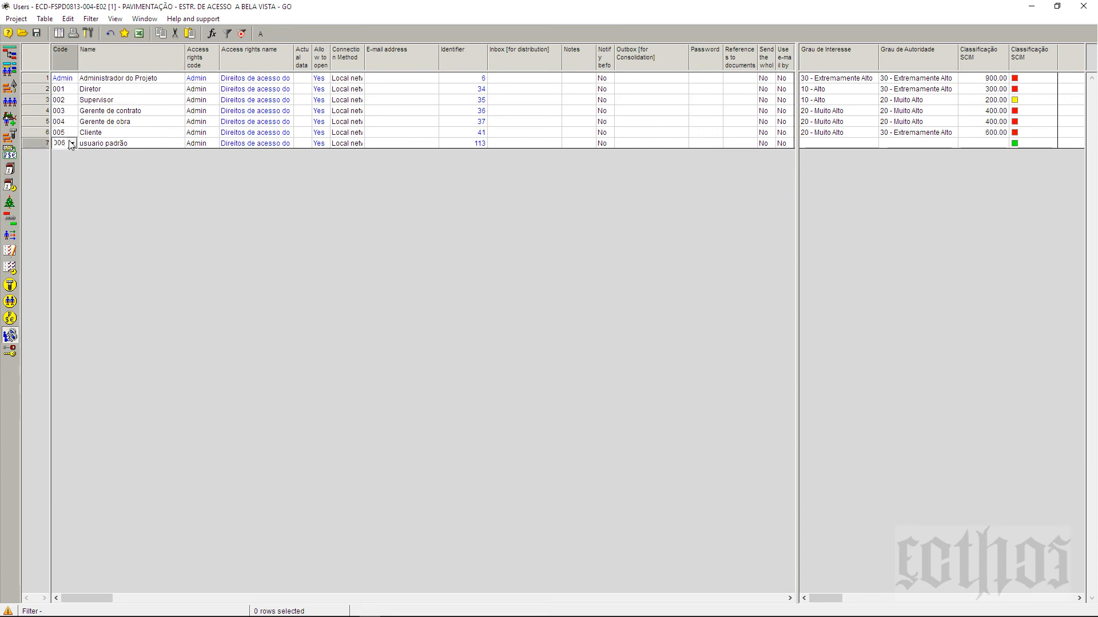
pyautogui.click(67, 132)
pyautogui.moveTo(79, 53); pyautogui.dragTo(91, 52)
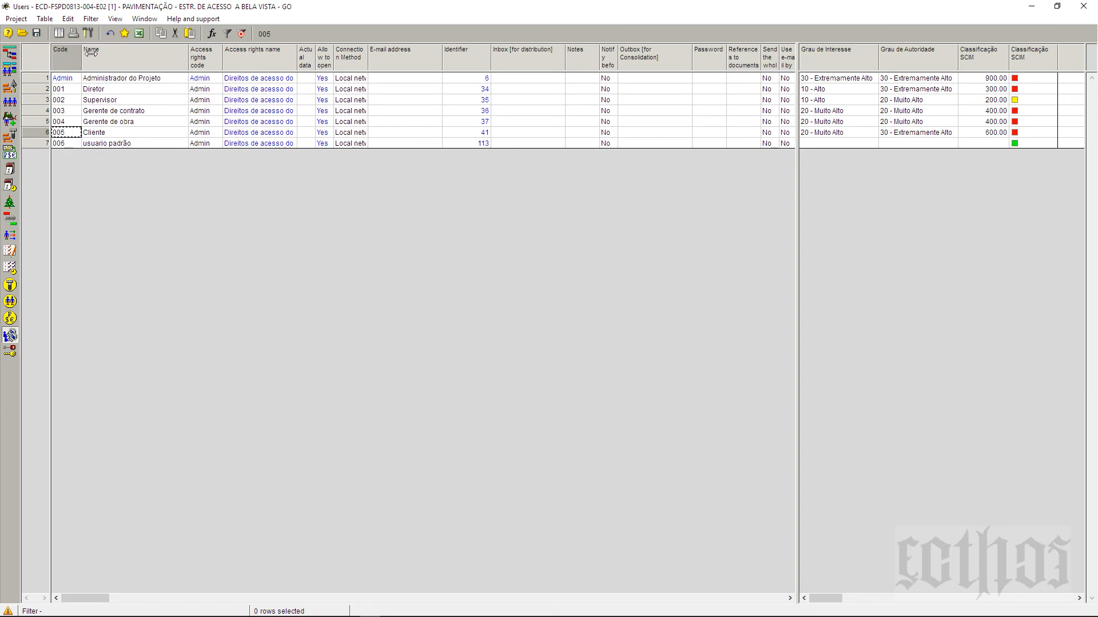
pyautogui.click(128, 143)
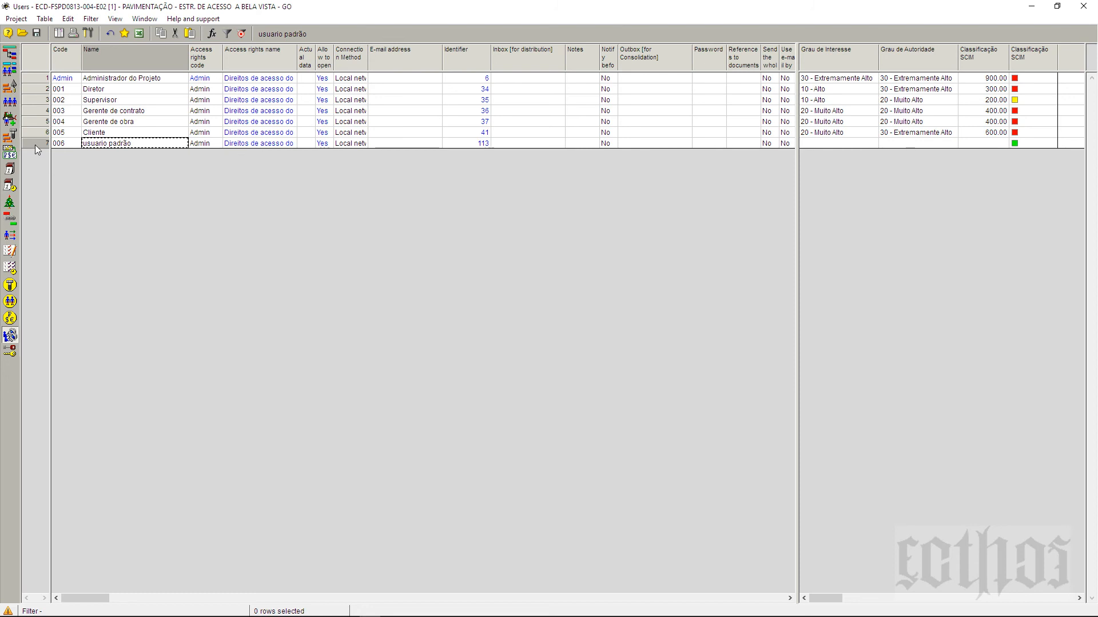
pyautogui.click(203, 63)
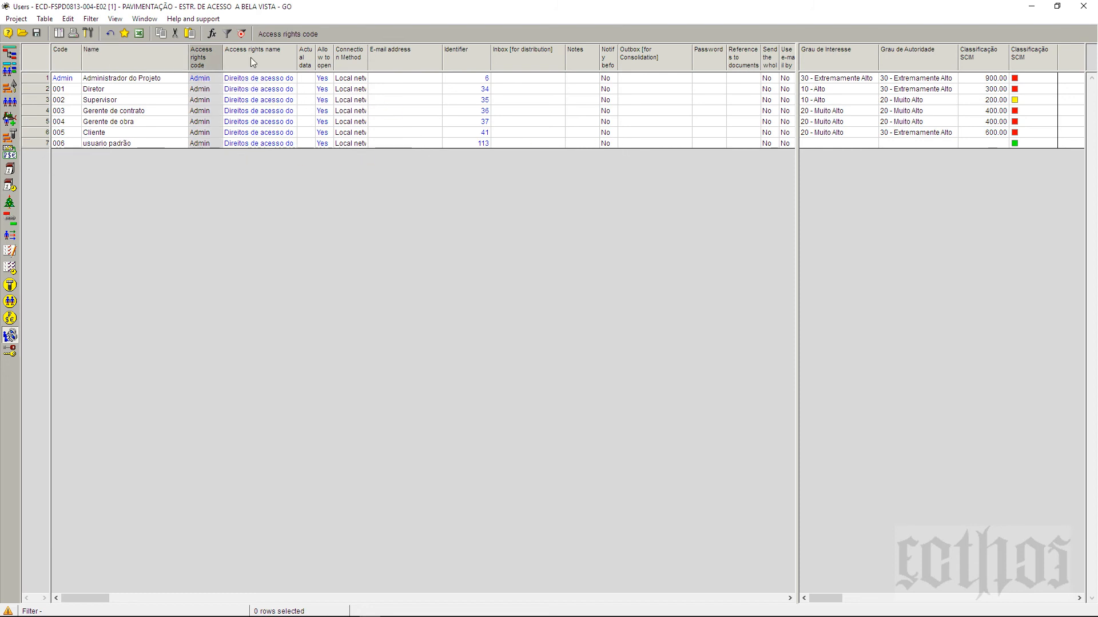
# Step: Open the field list from the Grau de Interesse header and show only user-defined fields
pyautogui.click(253, 57)
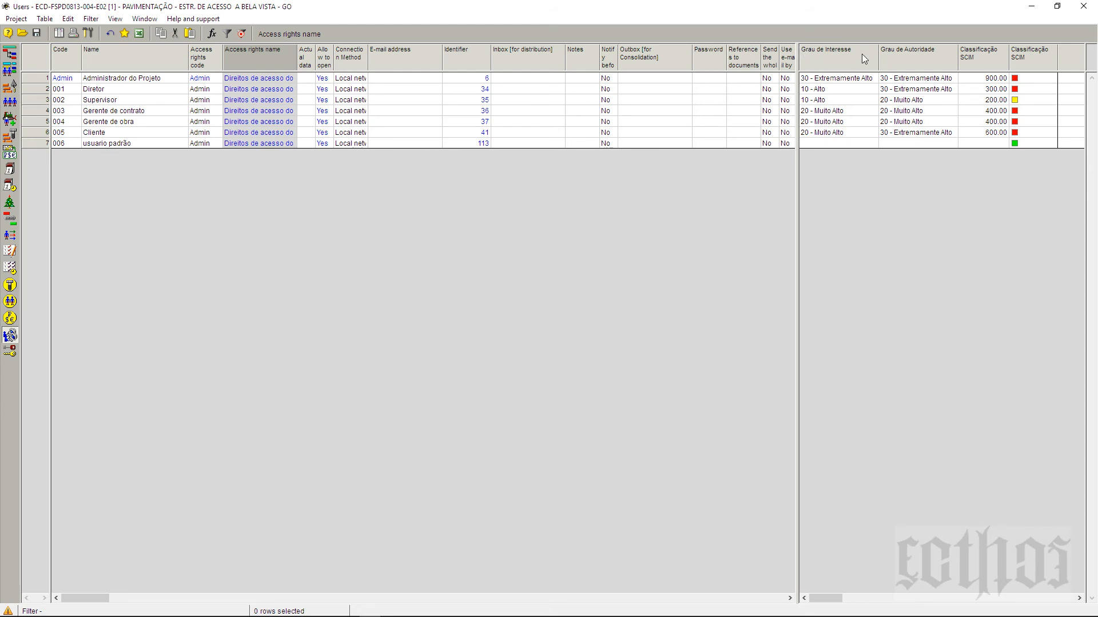
pyautogui.rightClick(821, 56)
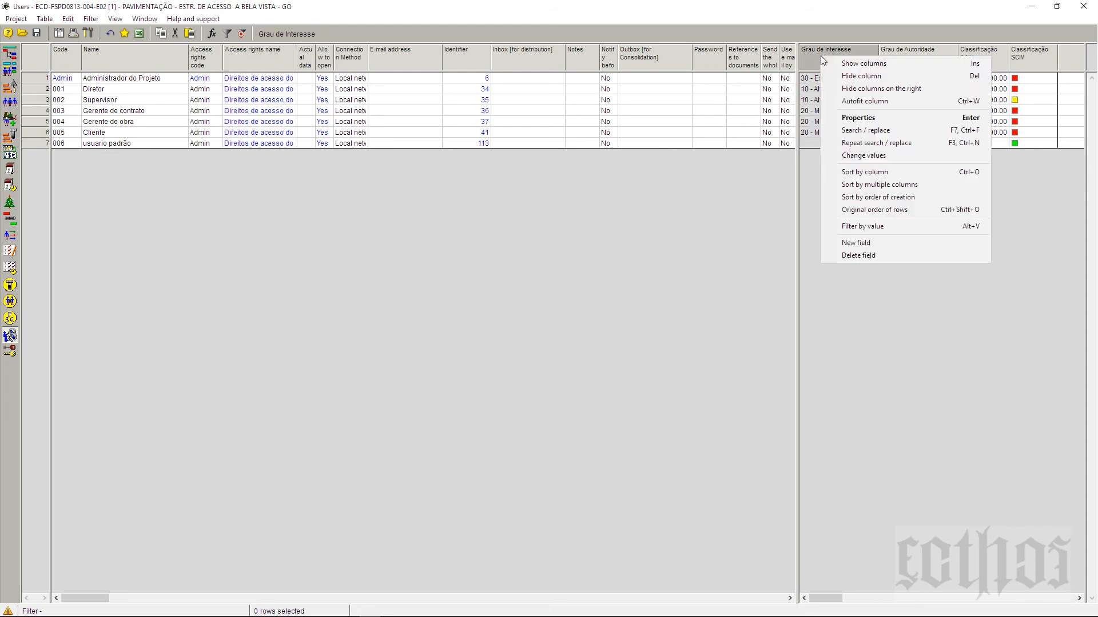
pyautogui.press('Escape')
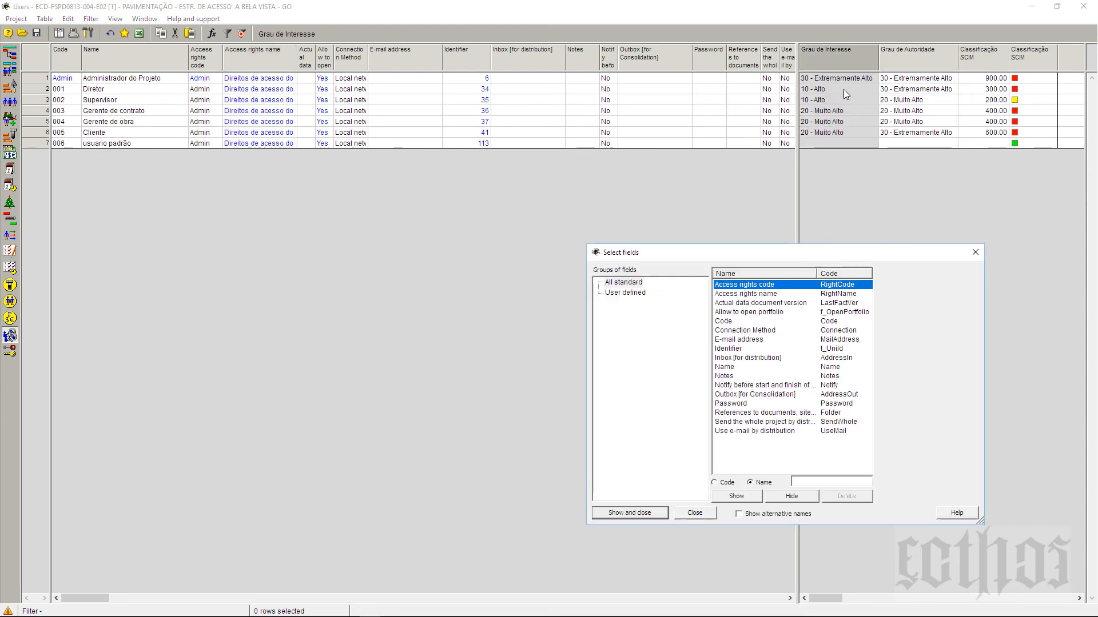
pyautogui.moveTo(787, 255); pyautogui.dragTo(530, 210)
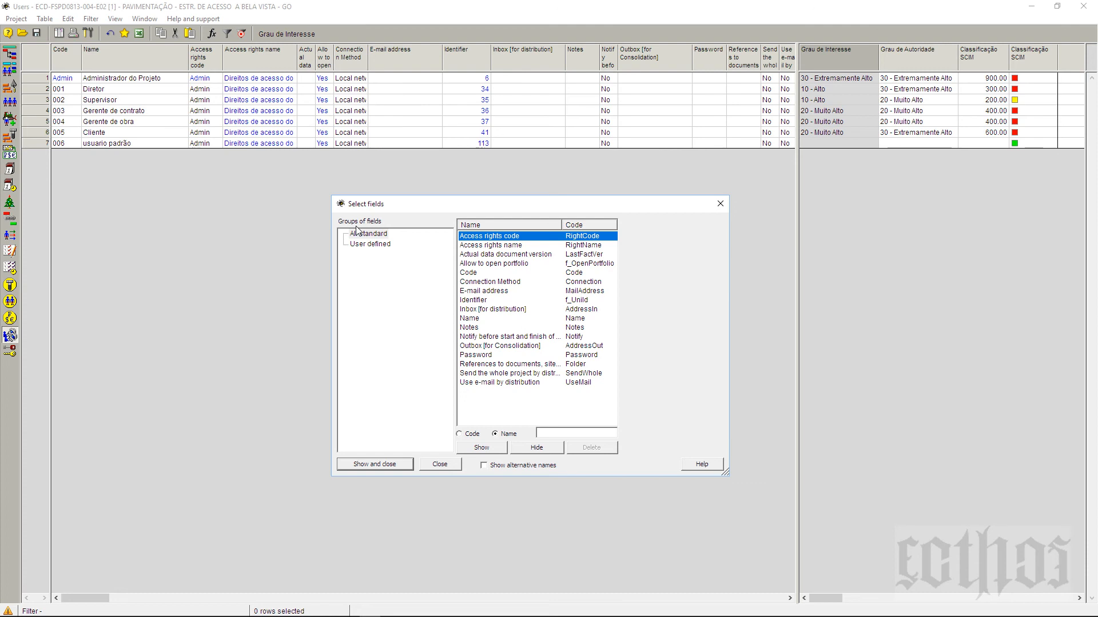
pyautogui.click(361, 246)
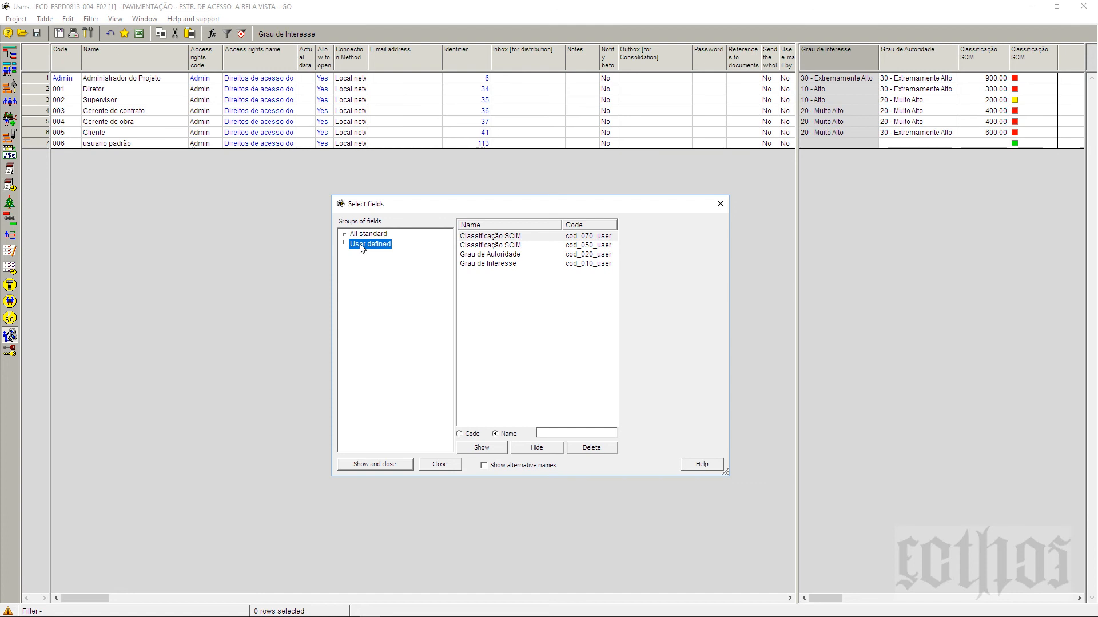
# Step: Review the Classificação SCIM, Grau de Autoridade and Grau de Interesse fields, then close the list unchanged
pyautogui.click(501, 236)
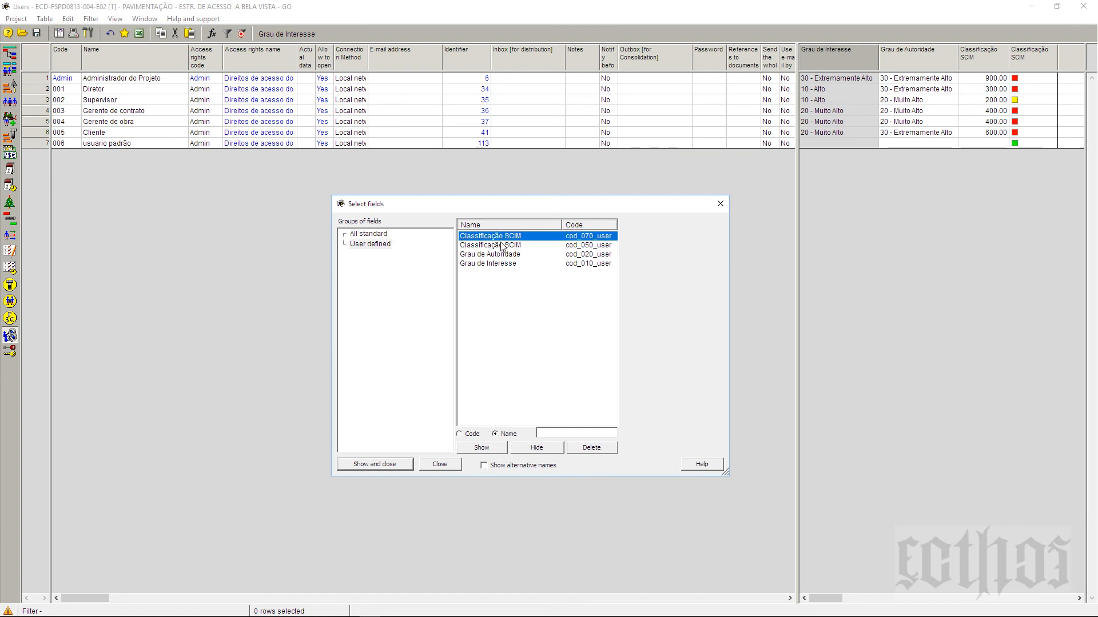
pyautogui.click(501, 245)
pyautogui.click(504, 255)
pyautogui.click(504, 264)
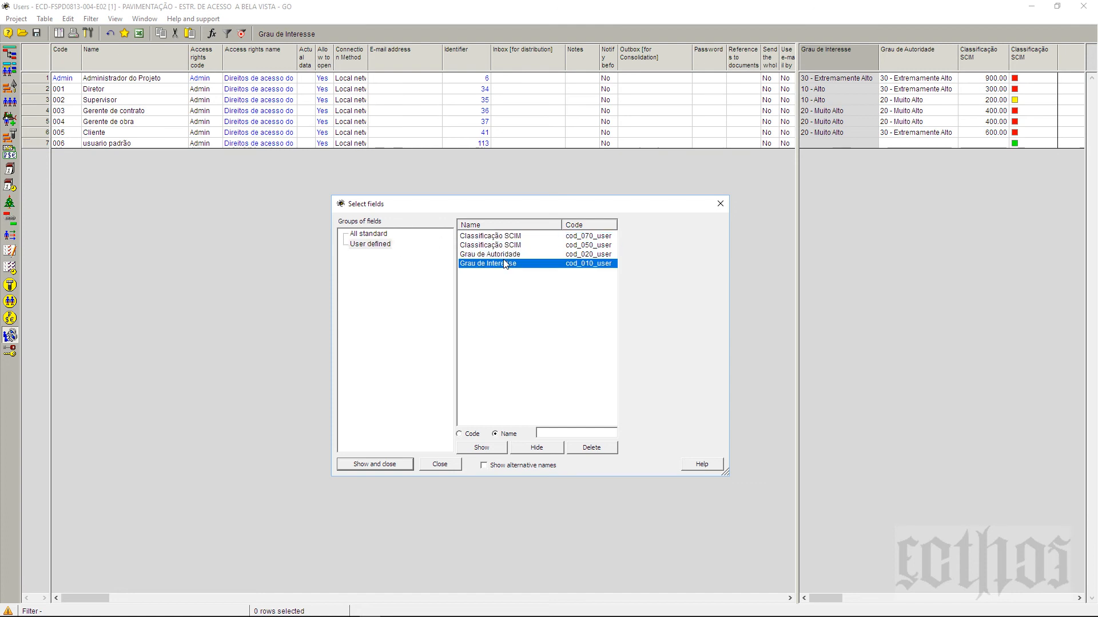
pyautogui.moveTo(565, 229); pyautogui.dragTo(548, 236)
pyautogui.click(574, 236)
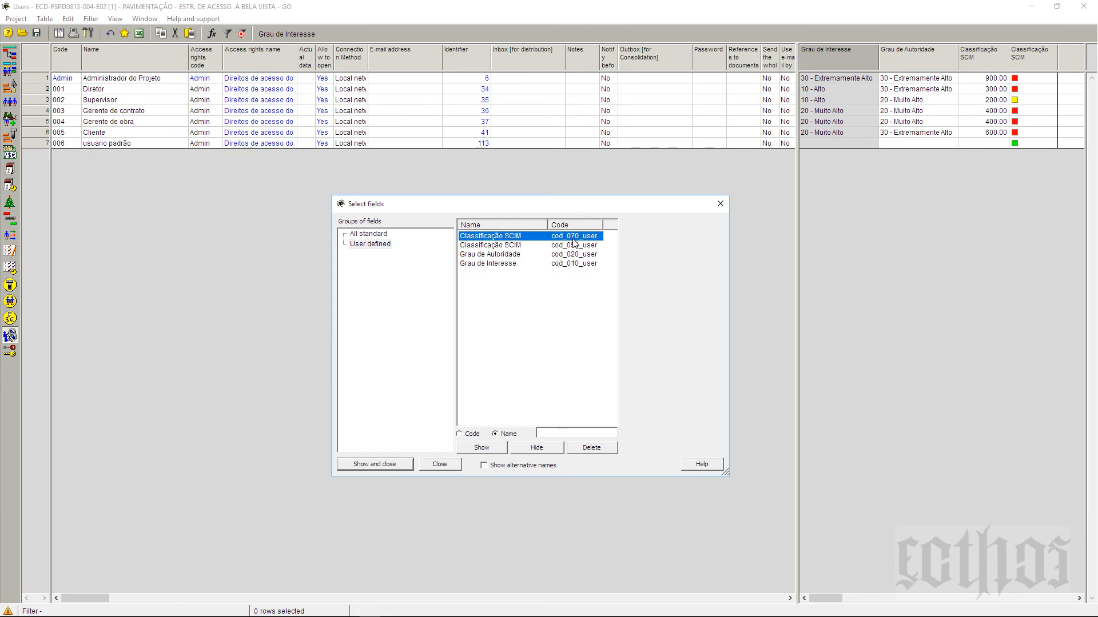
pyautogui.click(575, 246)
pyautogui.click(576, 255)
pyautogui.click(576, 263)
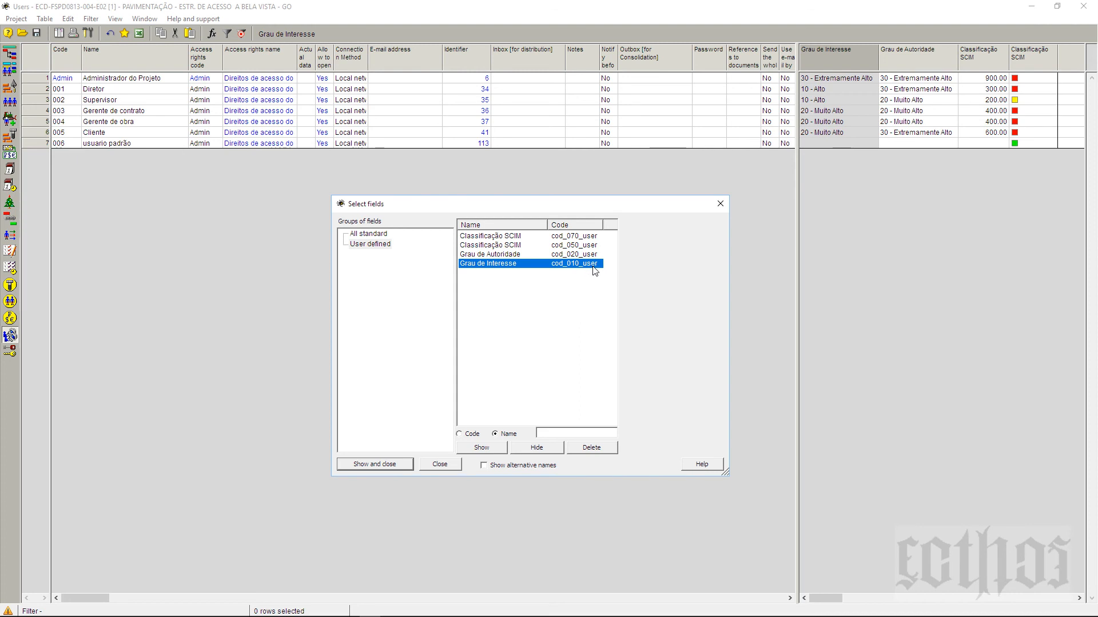
pyautogui.click(719, 205)
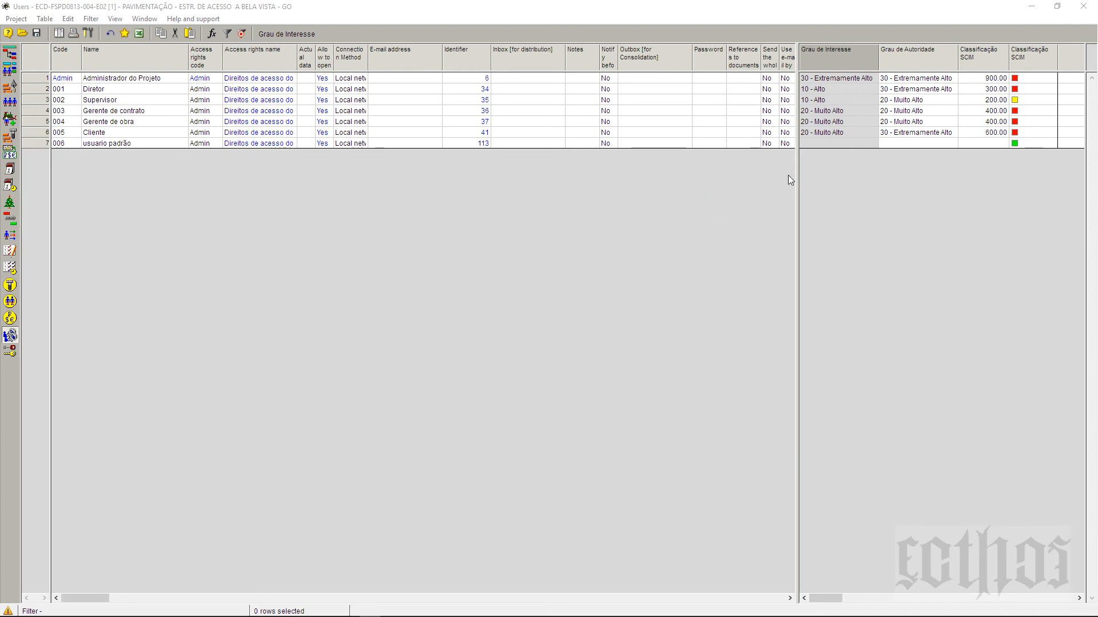
# Step: Autofit the Grau de Interesse column to its values
pyautogui.rightClick(844, 63)
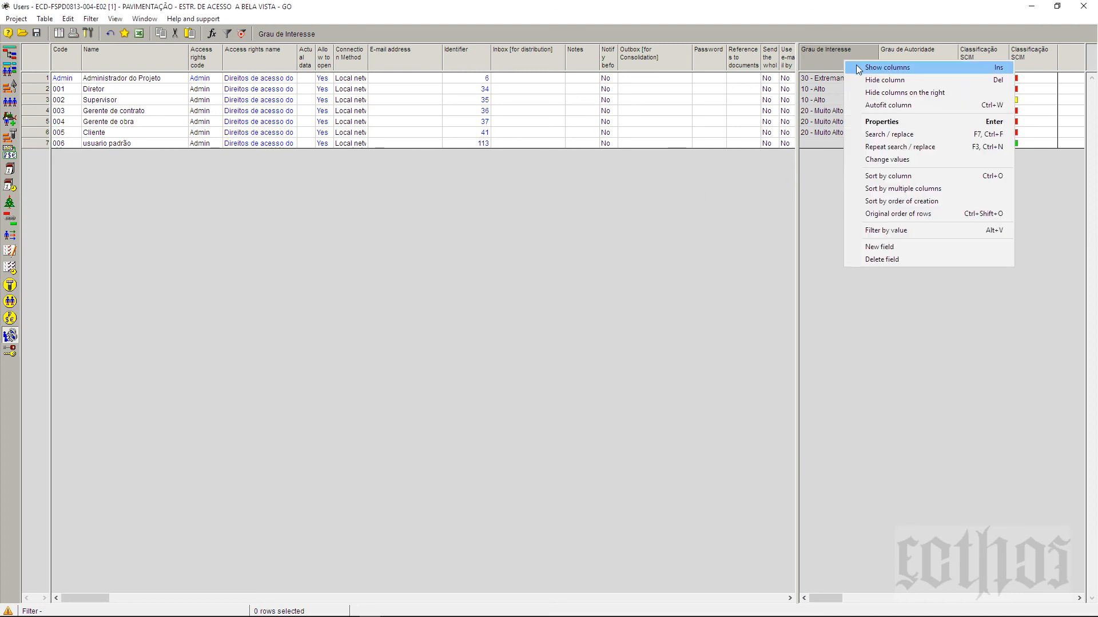
pyautogui.click(866, 105)
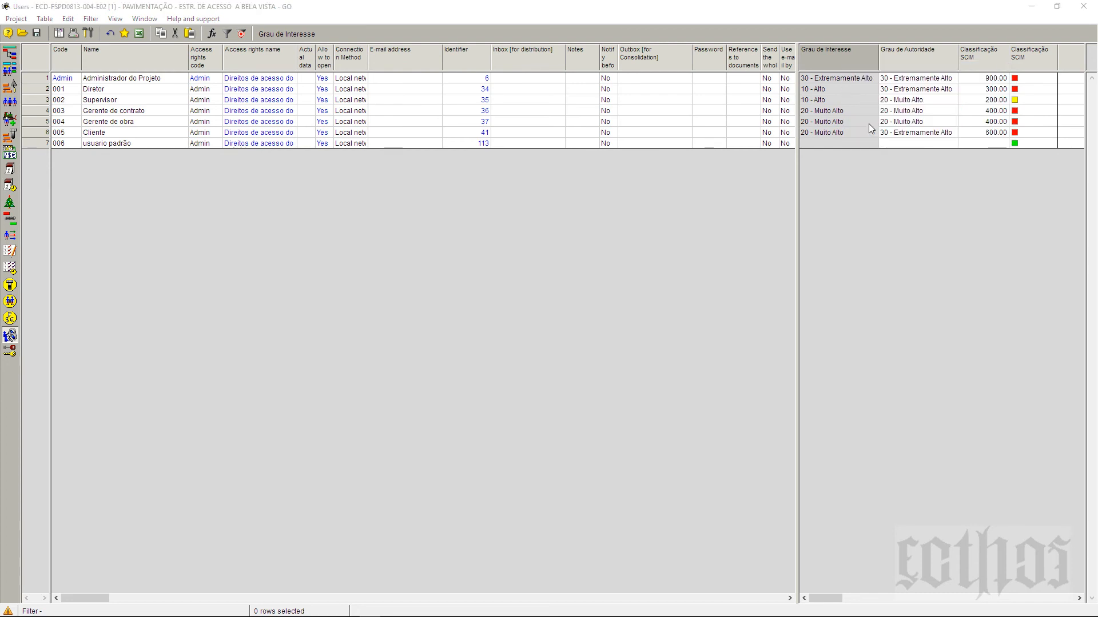
pyautogui.click(877, 132)
# Step: Inspect the Grau de Interesse field's name and code properties, then close them unchanged
pyautogui.hotkey('alt', 'Return')
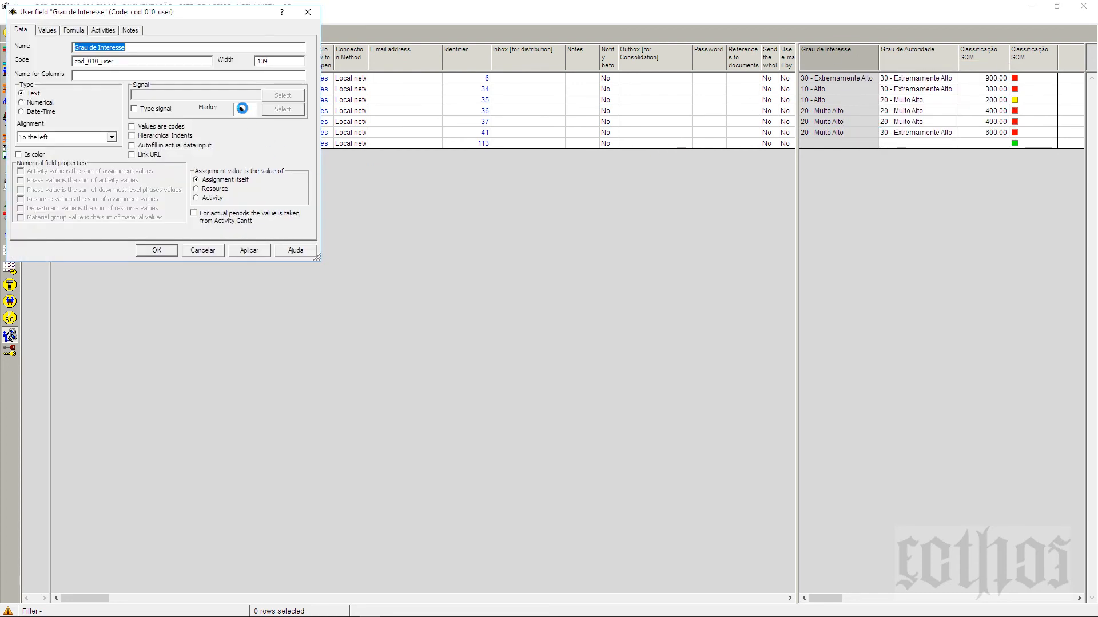
pyautogui.moveTo(782, 283); pyautogui.dragTo(345, 263)
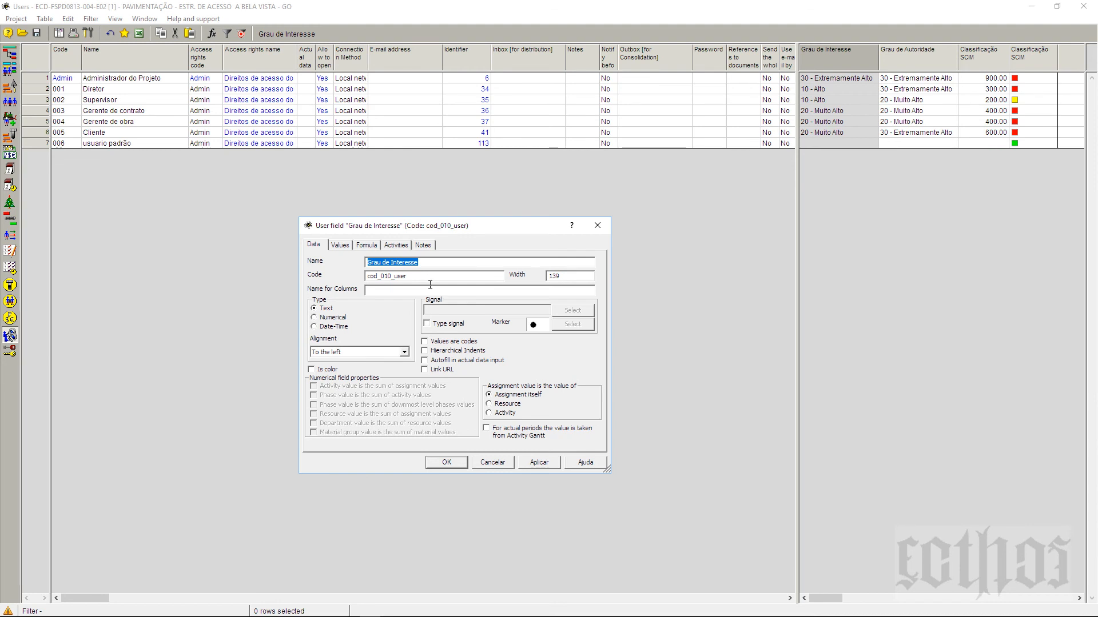
pyautogui.press('Tab')
pyautogui.click(465, 265)
pyautogui.click(466, 277)
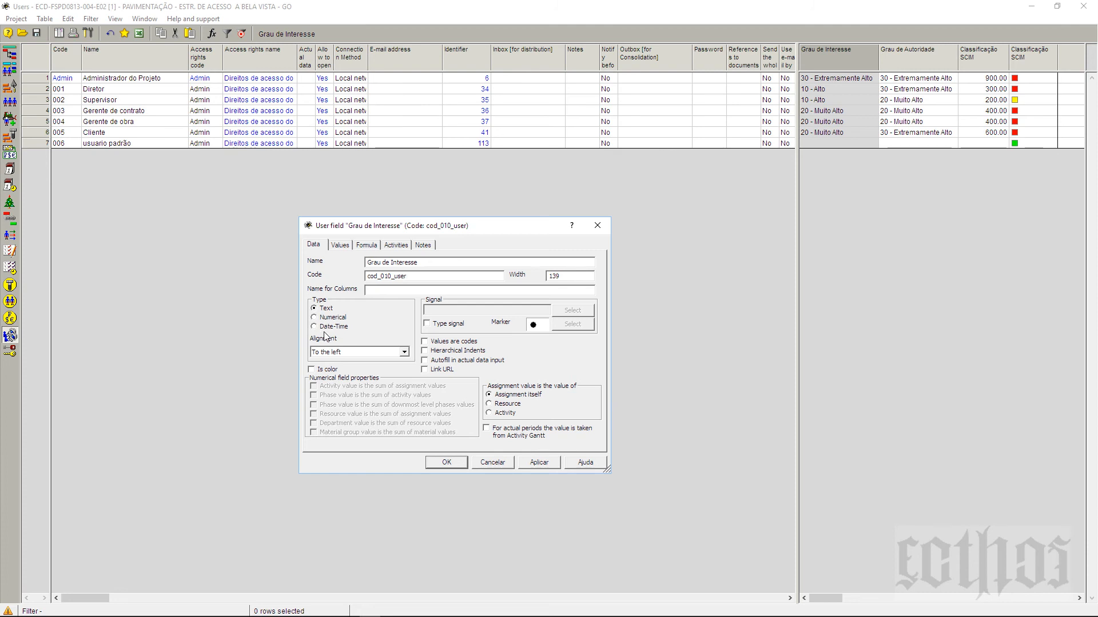
pyautogui.click(598, 226)
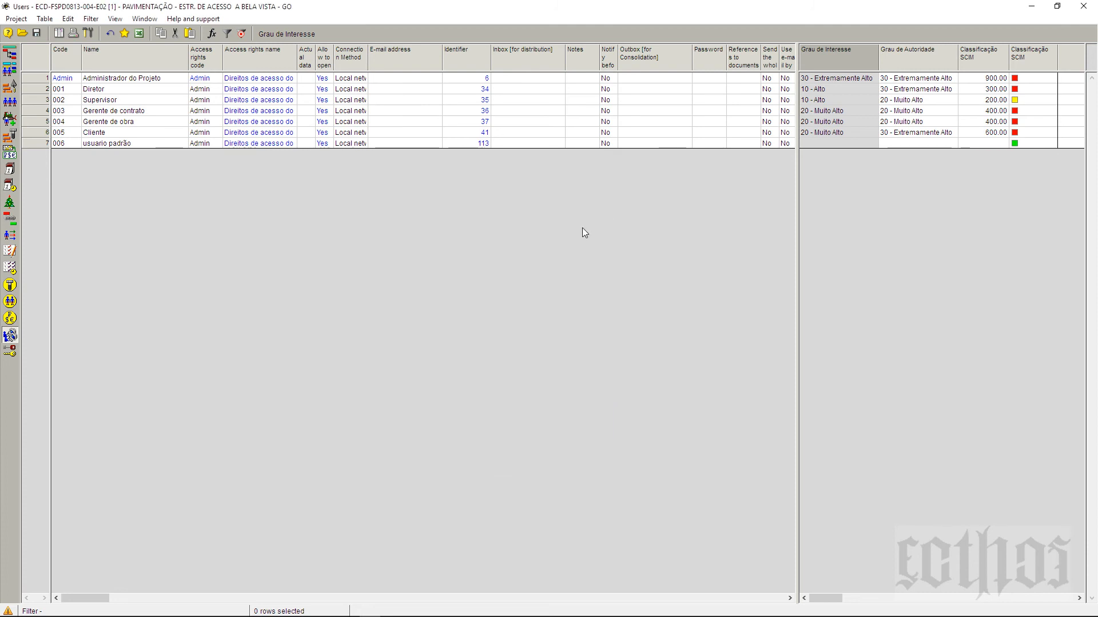
# Step: Open the usuario padrão user's properties and select the first letter of its name
pyautogui.click(117, 144)
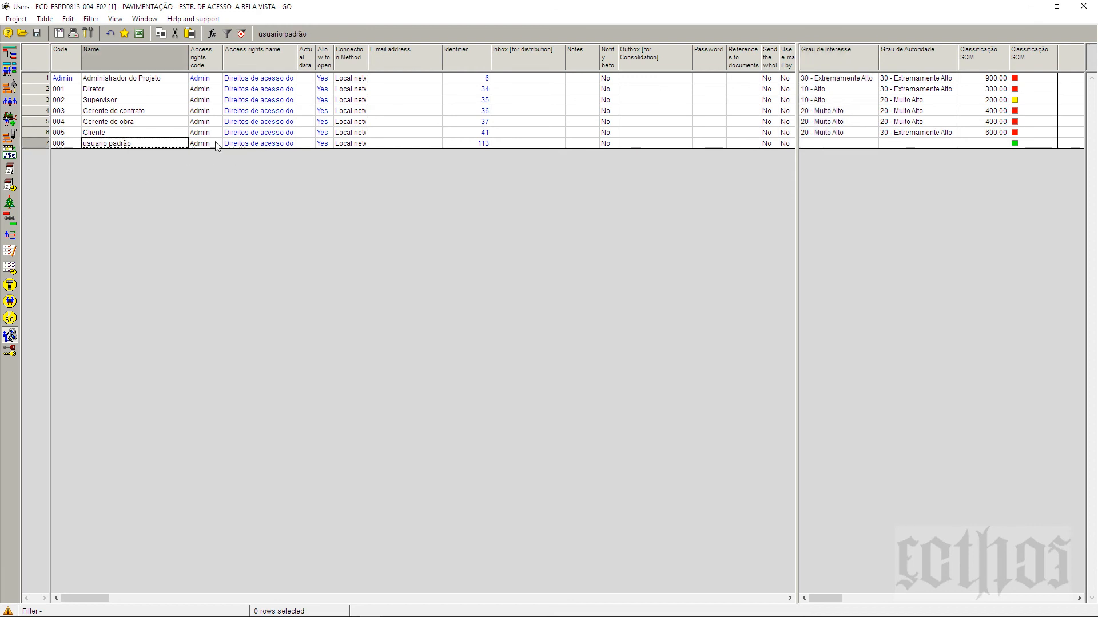
pyautogui.rightClick(36, 143)
pyautogui.click(164, 173)
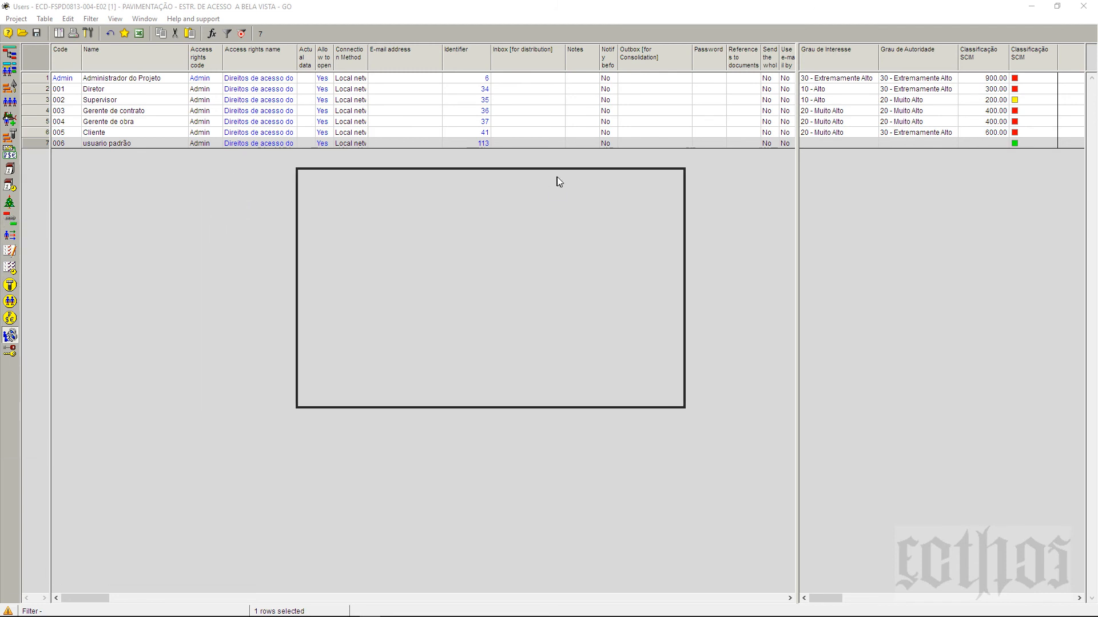
pyautogui.click(502, 223)
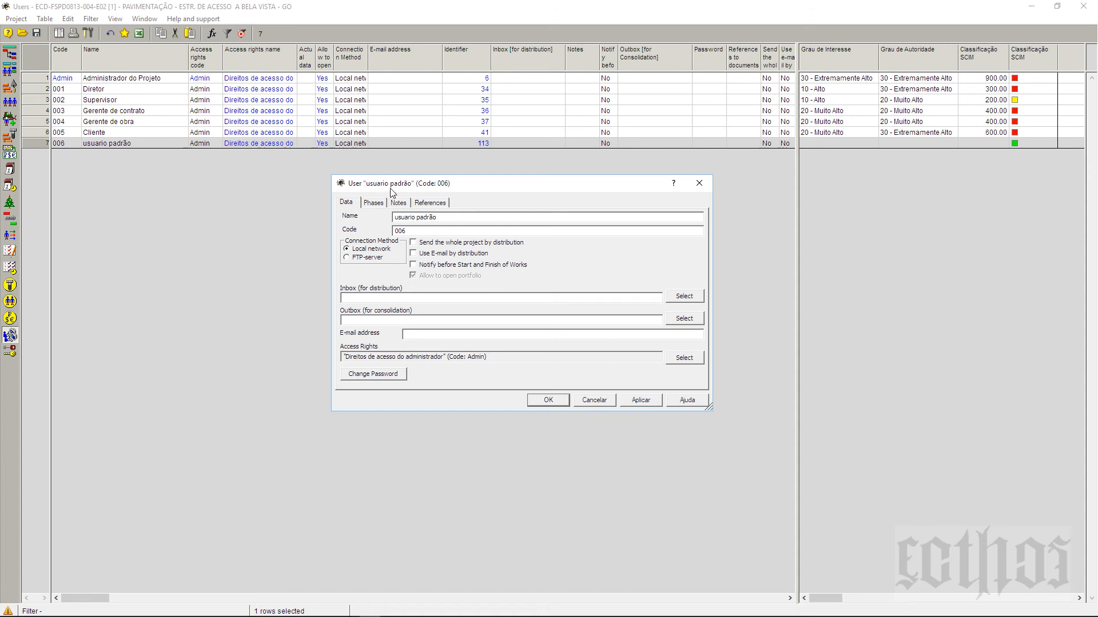
pyautogui.moveTo(393, 193); pyautogui.dragTo(368, 202)
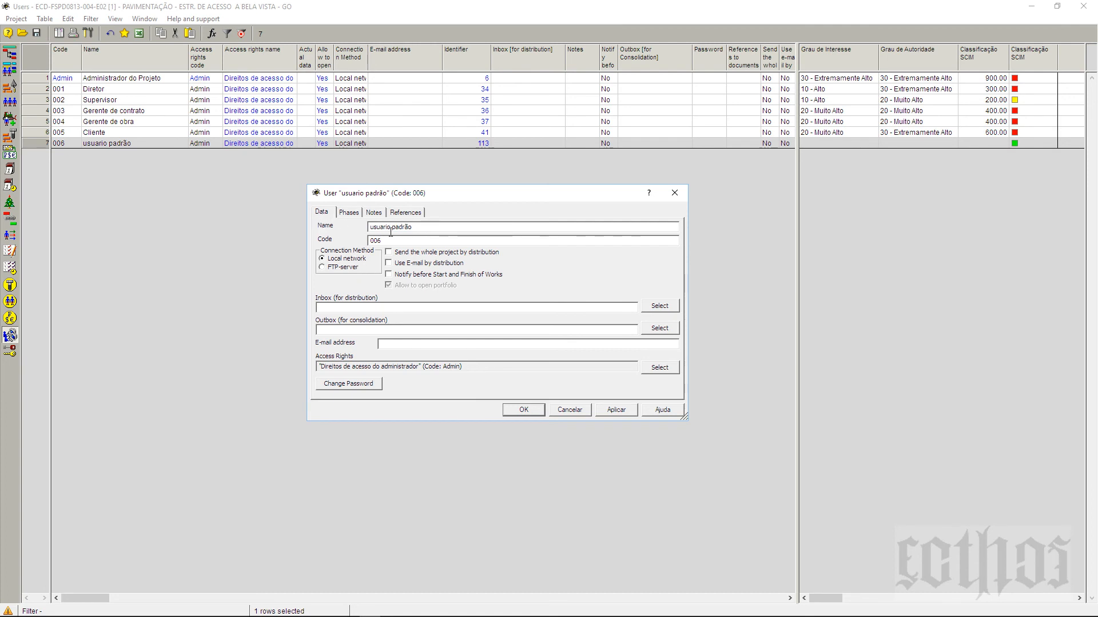
pyautogui.moveTo(370, 230); pyautogui.dragTo(374, 230)
# Step: Capitalise the name to 'Usuario padrão', keep the Local network connection, and apply the change
pyautogui.write('U')
pyautogui.click(393, 239)
pyautogui.click(334, 261)
pyautogui.click(330, 268)
pyautogui.click(331, 261)
pyautogui.click(135, 146)
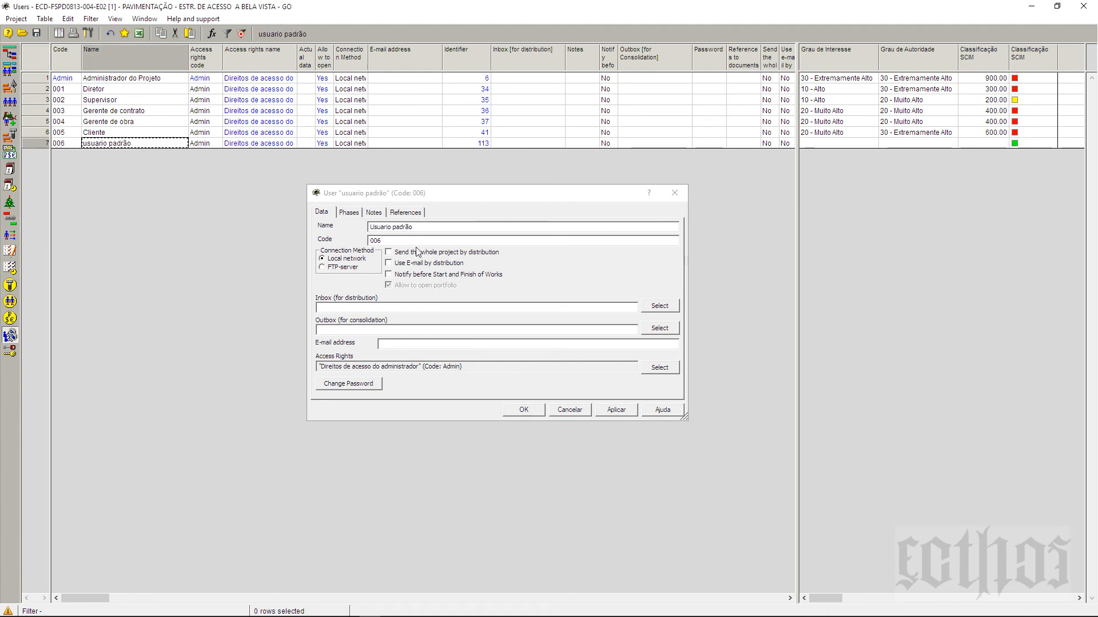
pyautogui.moveTo(431, 196); pyautogui.dragTo(423, 211)
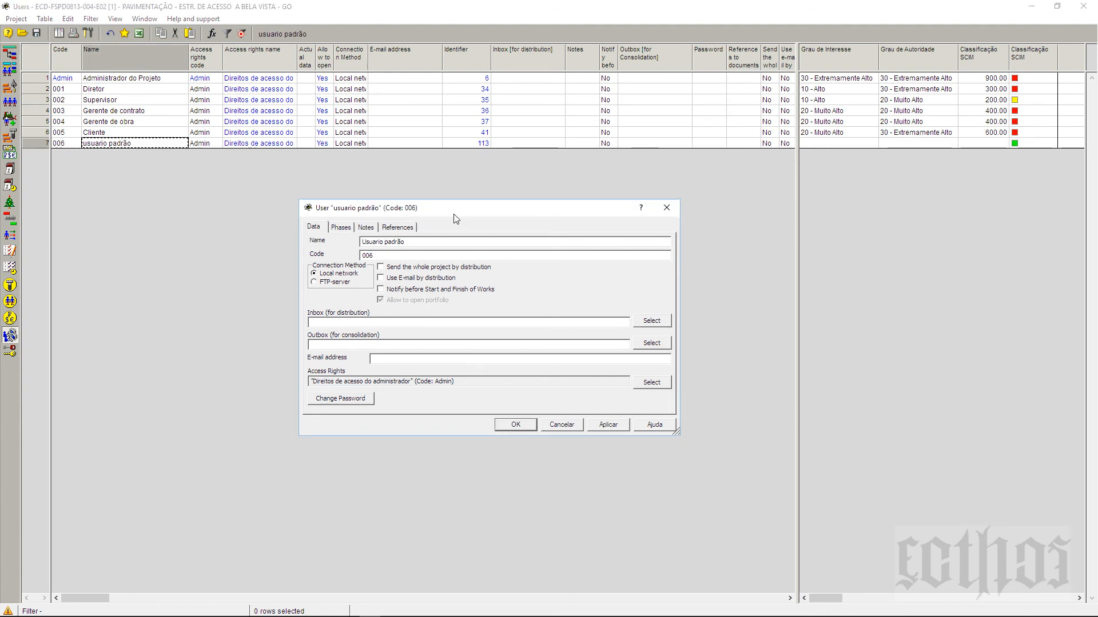
pyautogui.click(108, 90)
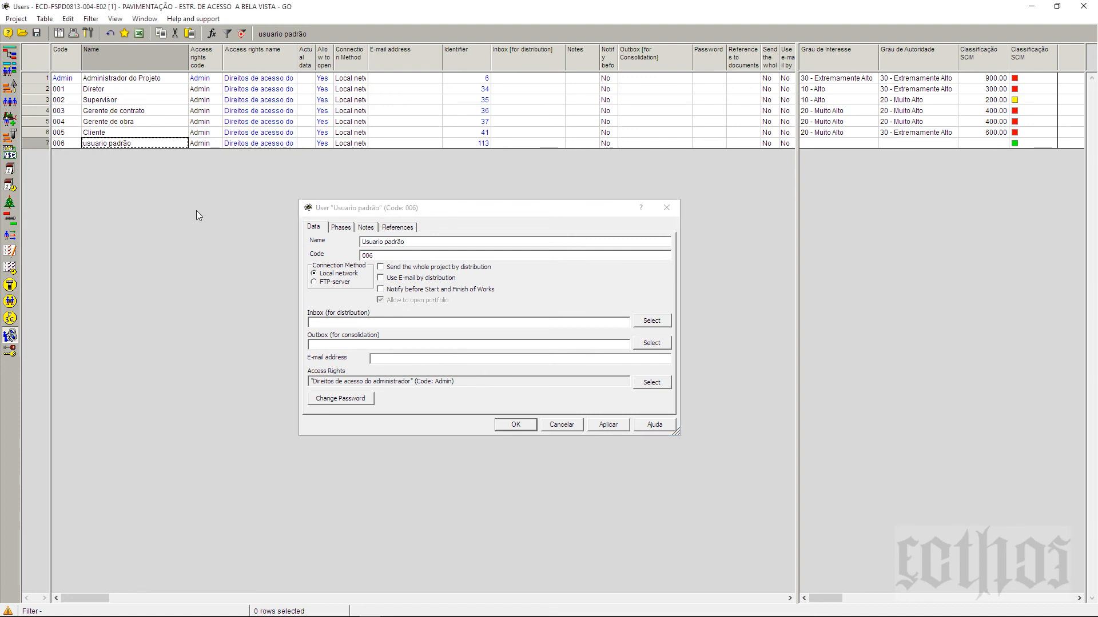
# Step: Browse the Diretor, Supervisor and Gerente de contrato users, then set Cliente's connection to FTP-server
pyautogui.click(103, 89)
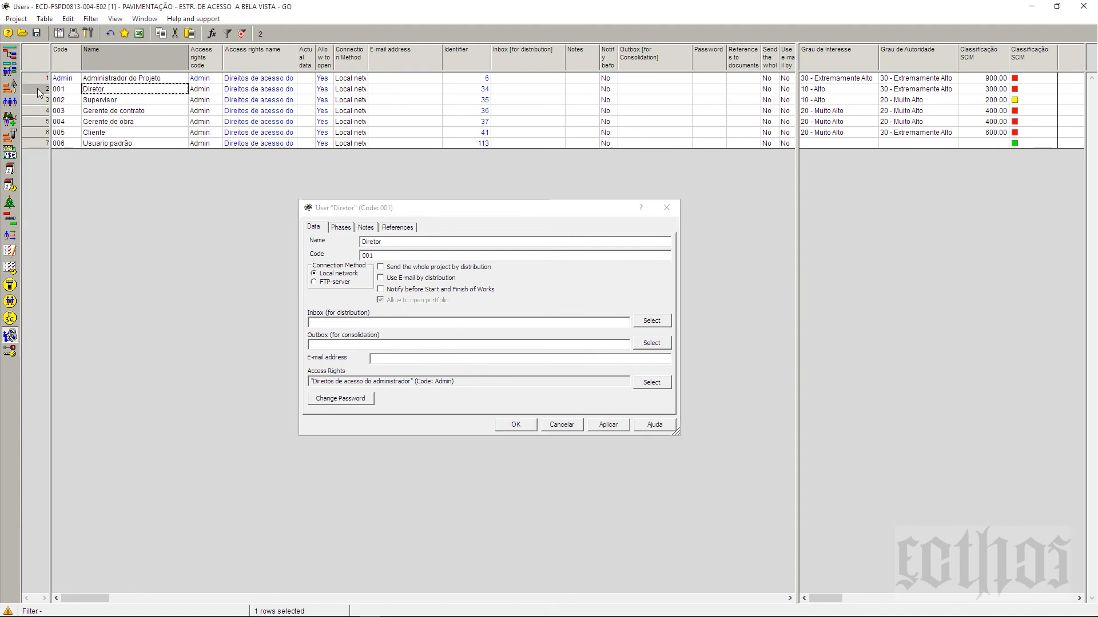
pyautogui.moveTo(419, 214); pyautogui.dragTo(403, 183)
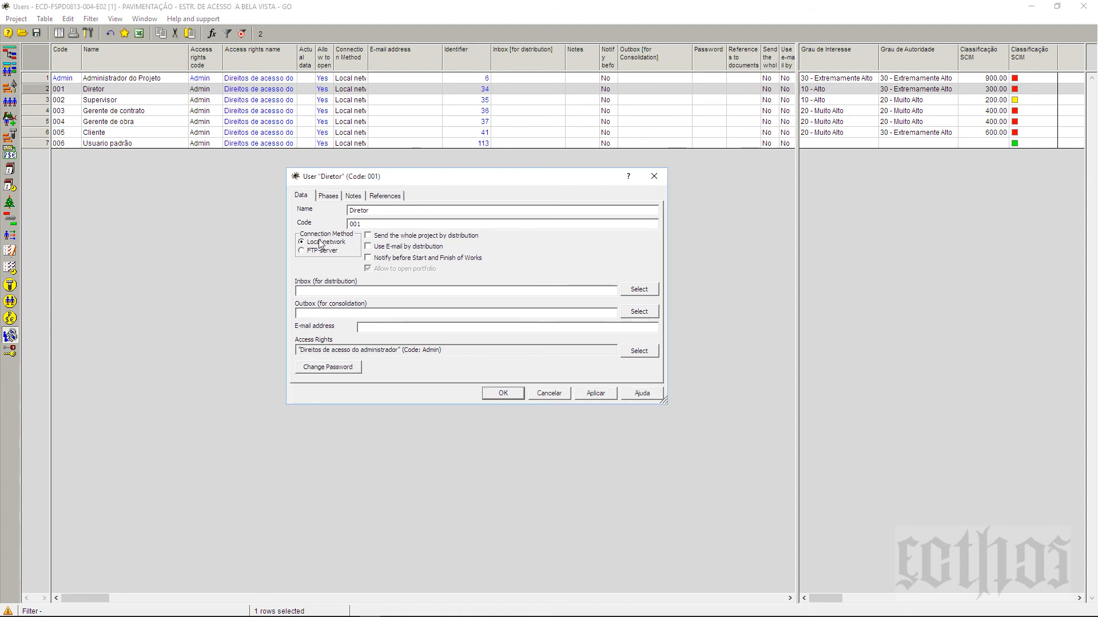
pyautogui.click(36, 102)
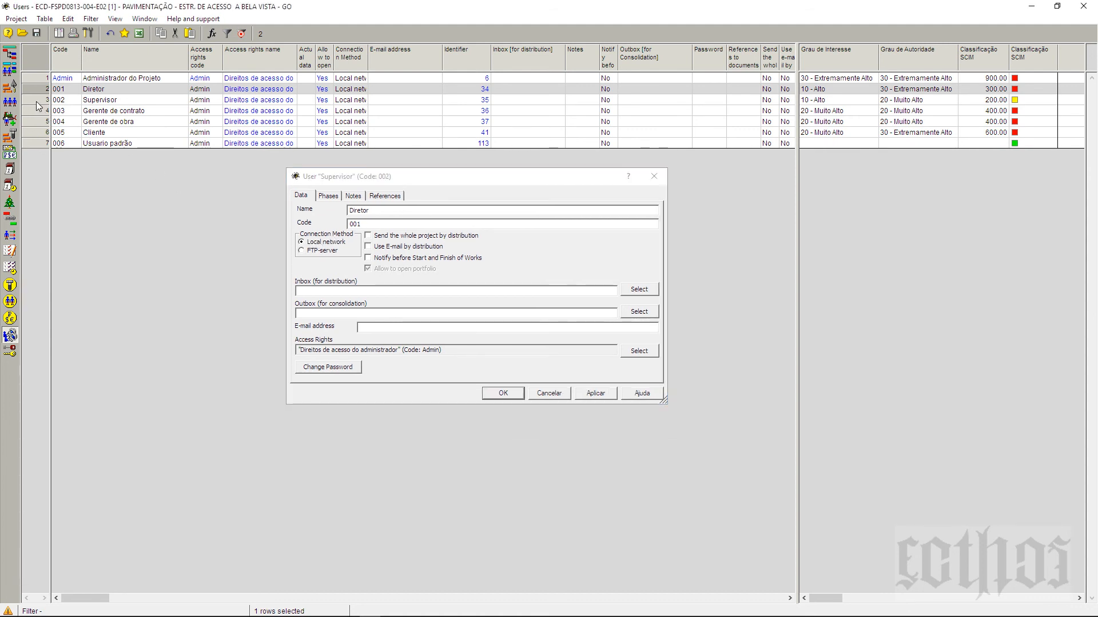
pyautogui.click(36, 101)
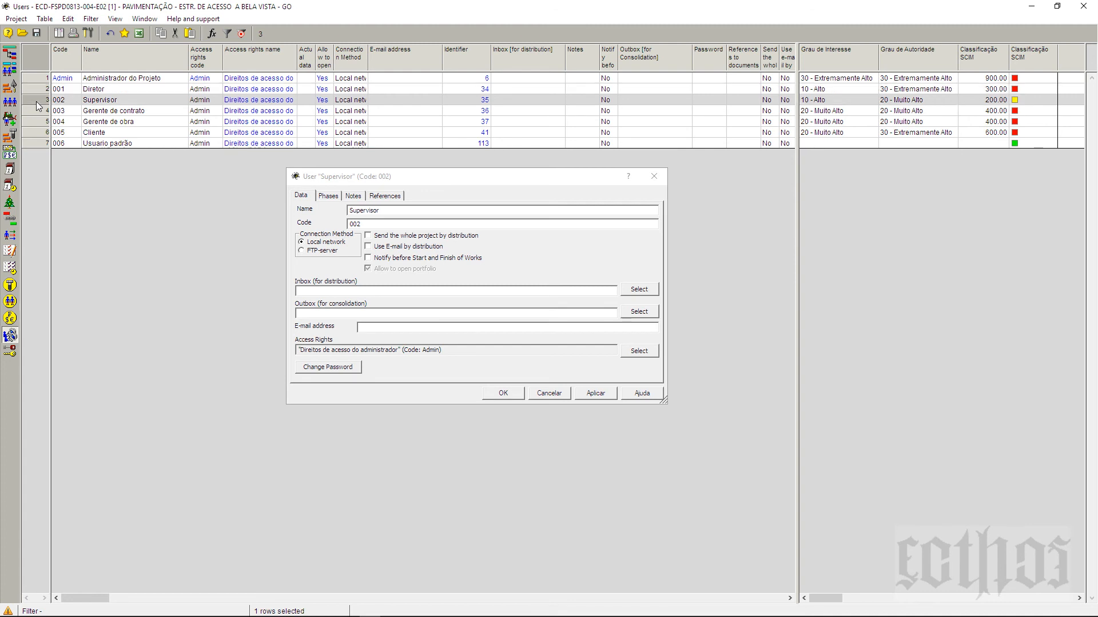
pyautogui.click(36, 111)
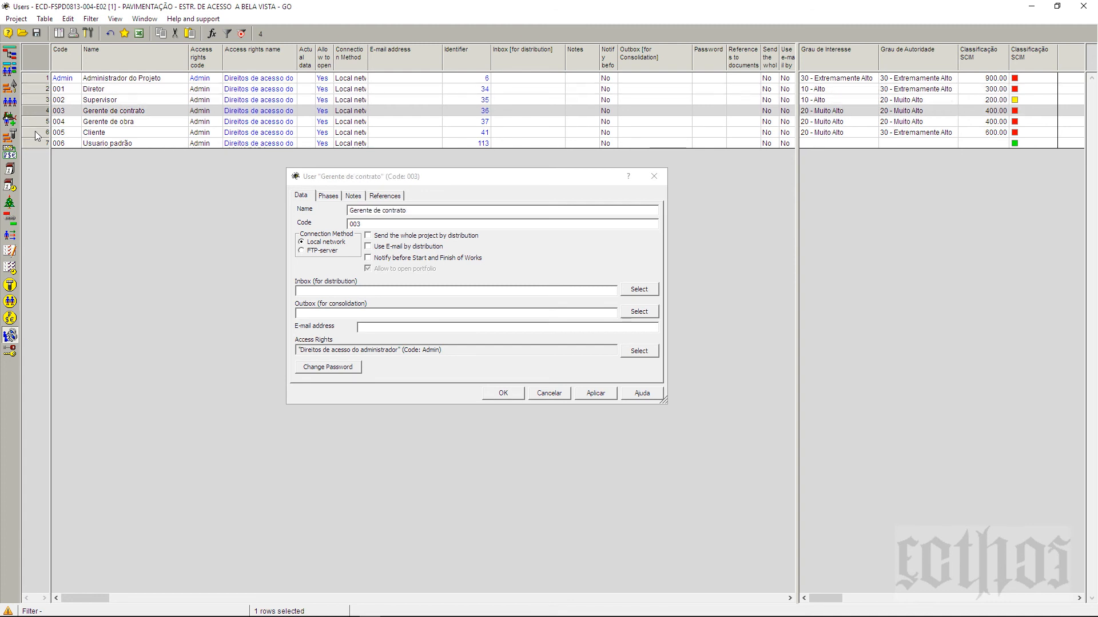
pyautogui.click(36, 131)
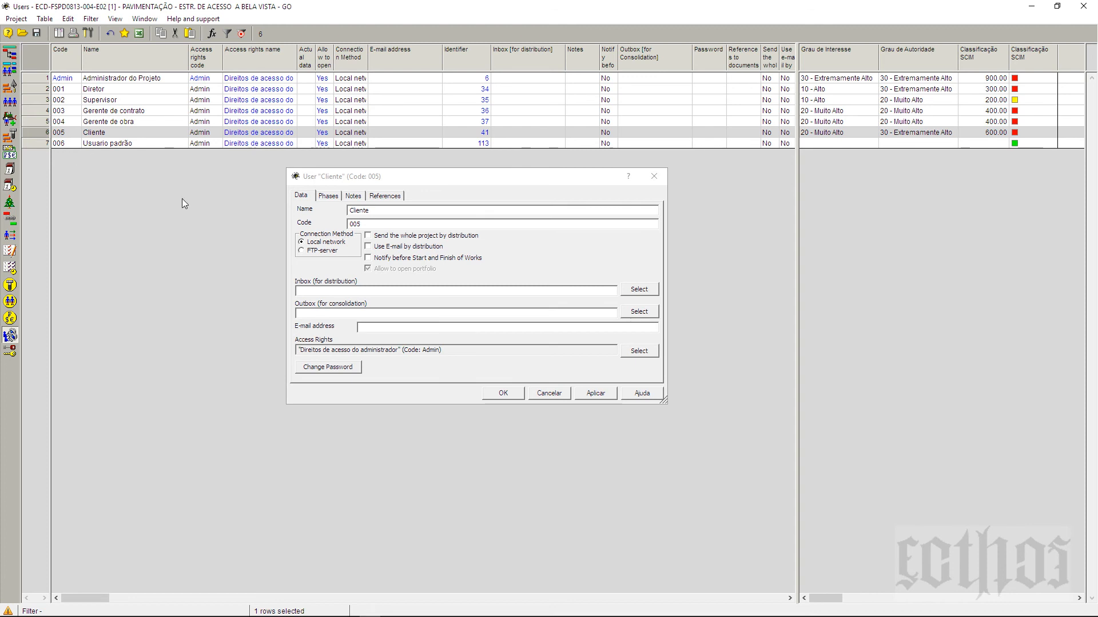
pyautogui.click(311, 251)
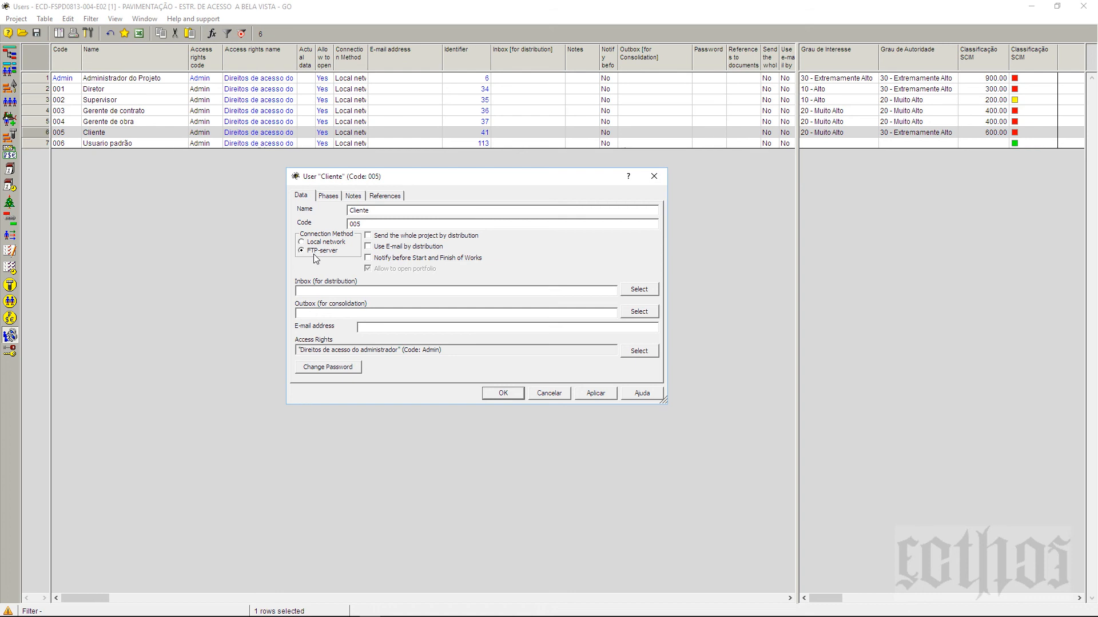
# Step: Review Gerente de obra and Gerente de contrato, then tick 'Use E-mail by distribution' for Usuario padrão
pyautogui.click(46, 132)
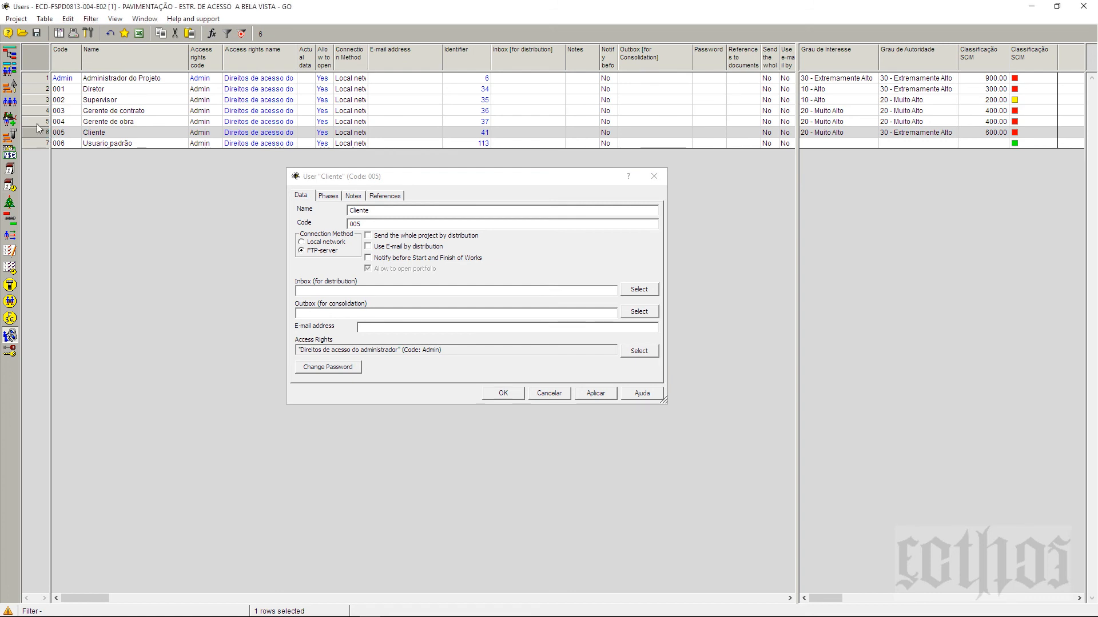
pyautogui.click(37, 124)
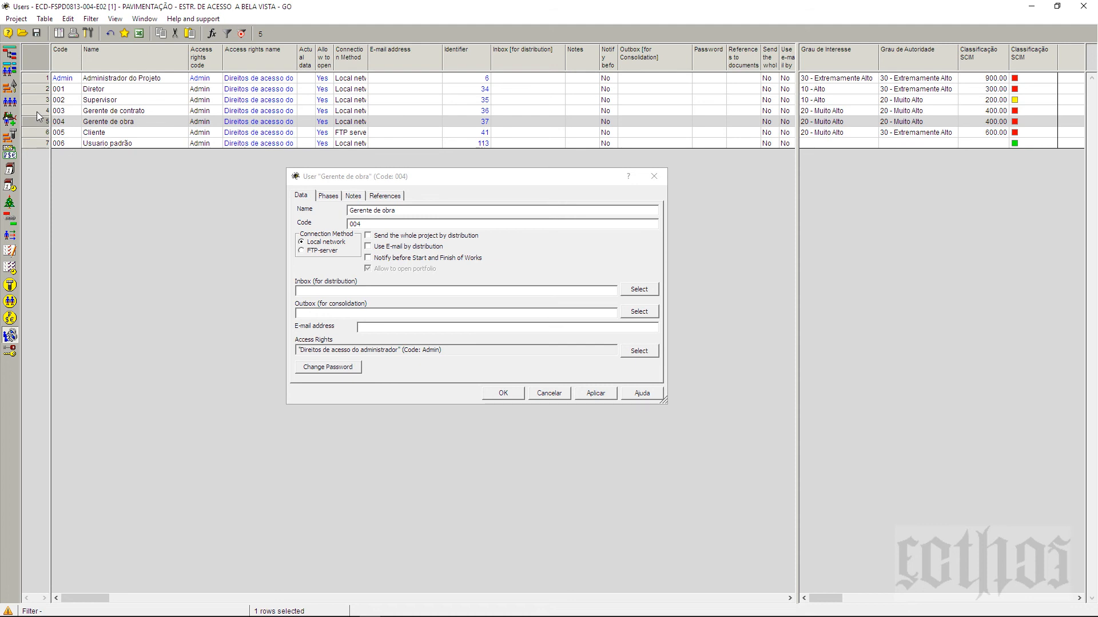
pyautogui.click(36, 111)
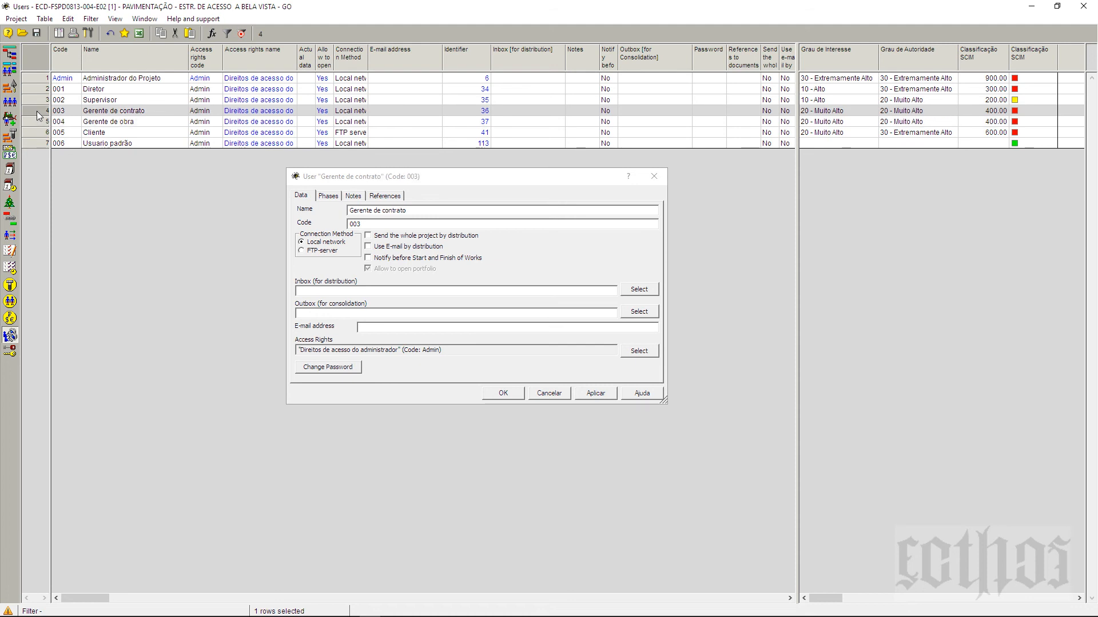
pyautogui.click(34, 139)
pyautogui.click(381, 247)
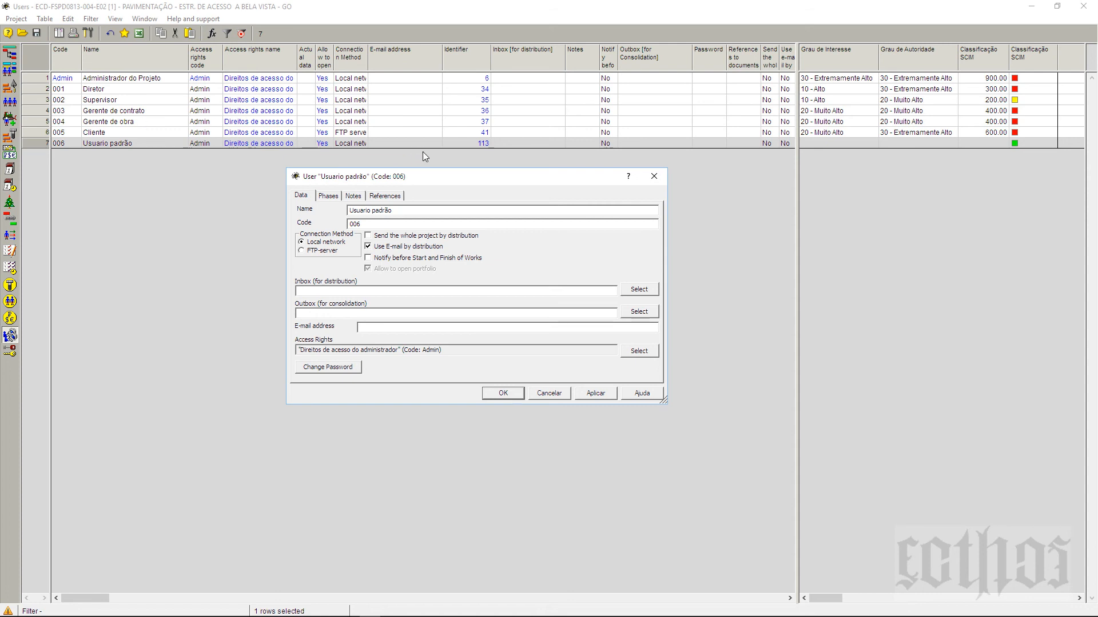
pyautogui.moveTo(442, 178); pyautogui.dragTo(408, 178)
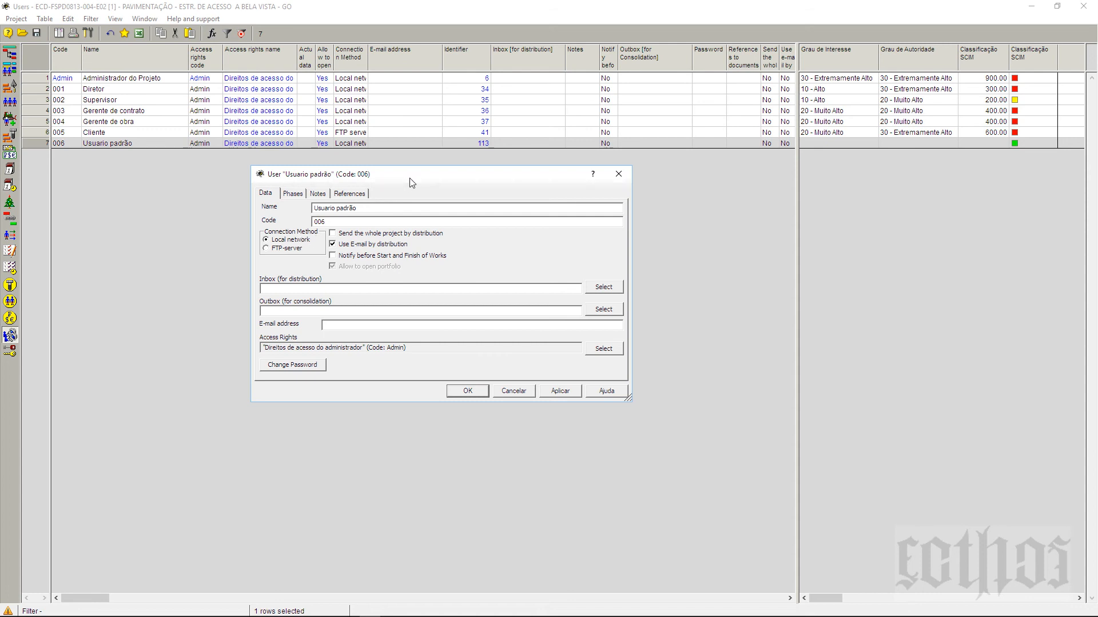
pyautogui.moveTo(409, 180); pyautogui.dragTo(461, 193)
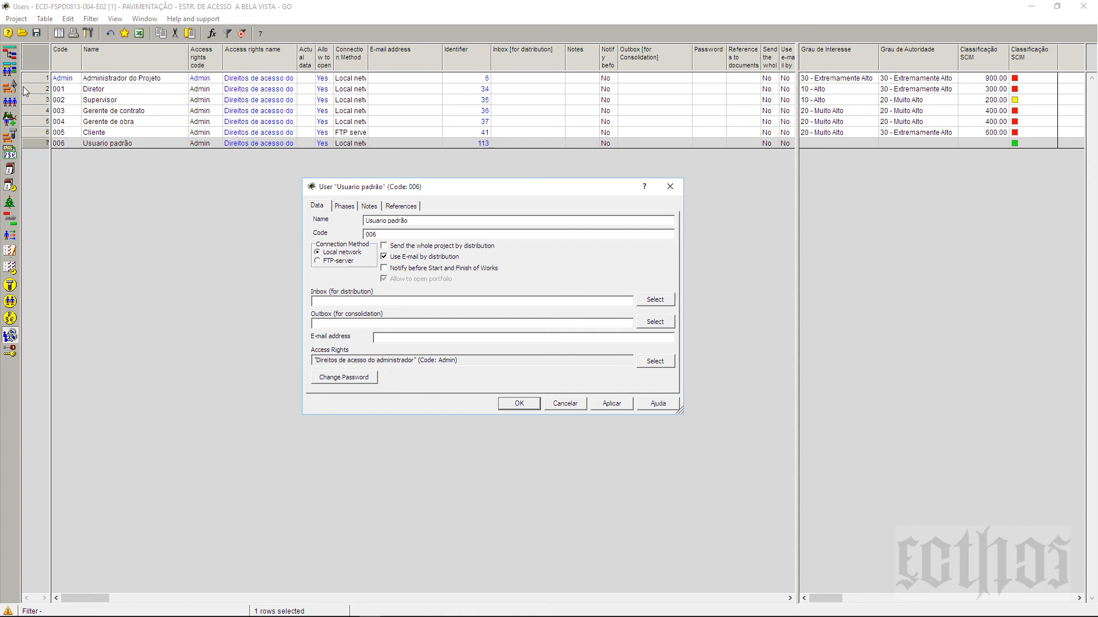
# Step: Open the Supervisor's Inbox folder picker and browse to the project folder on Área de Trabalho
pyautogui.click(35, 110)
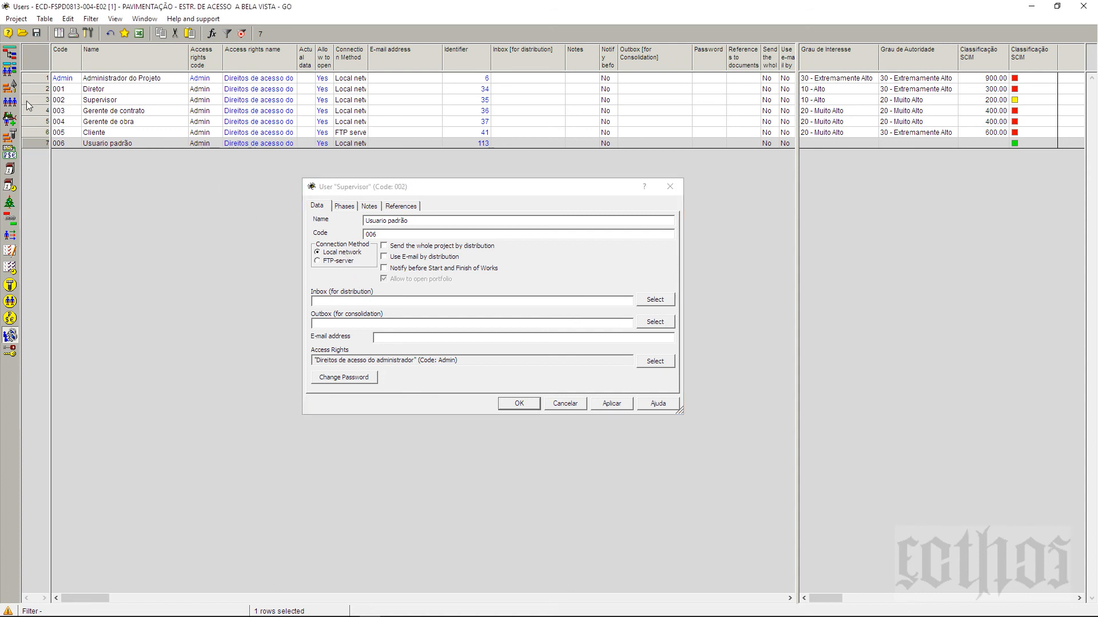
pyautogui.click(33, 100)
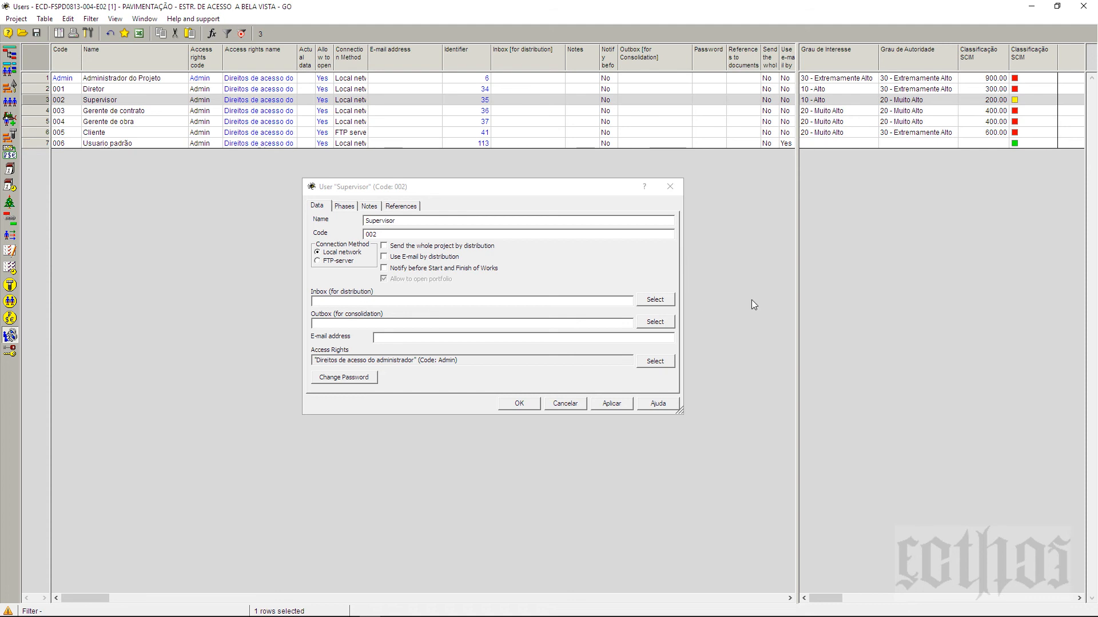
pyautogui.click(671, 300)
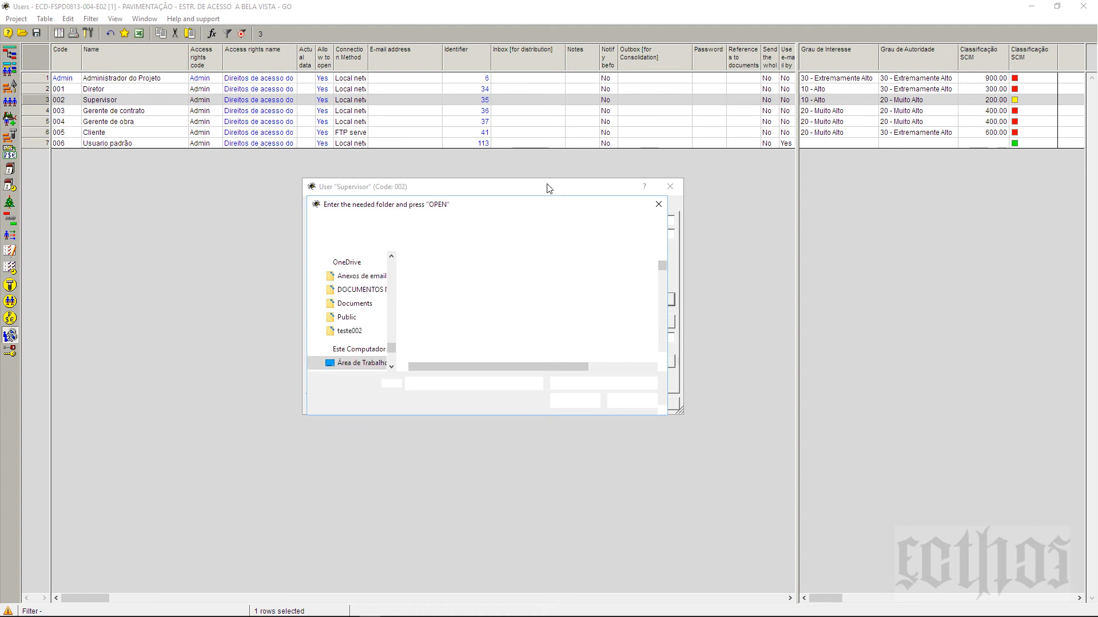
pyautogui.click(825, 192)
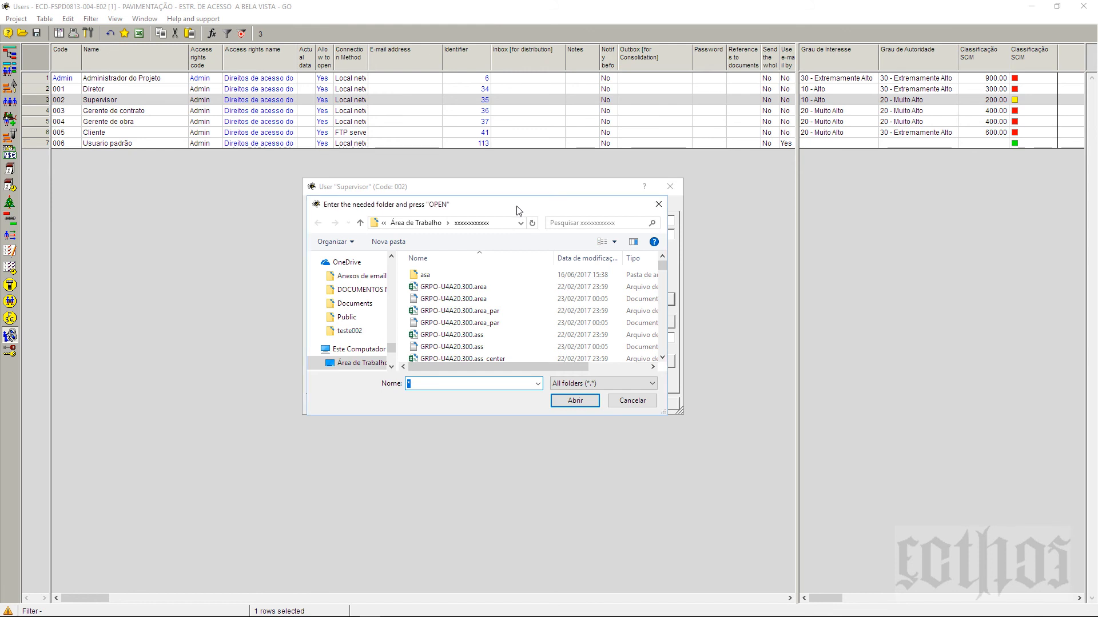
pyautogui.moveTo(514, 205); pyautogui.dragTo(916, 179)
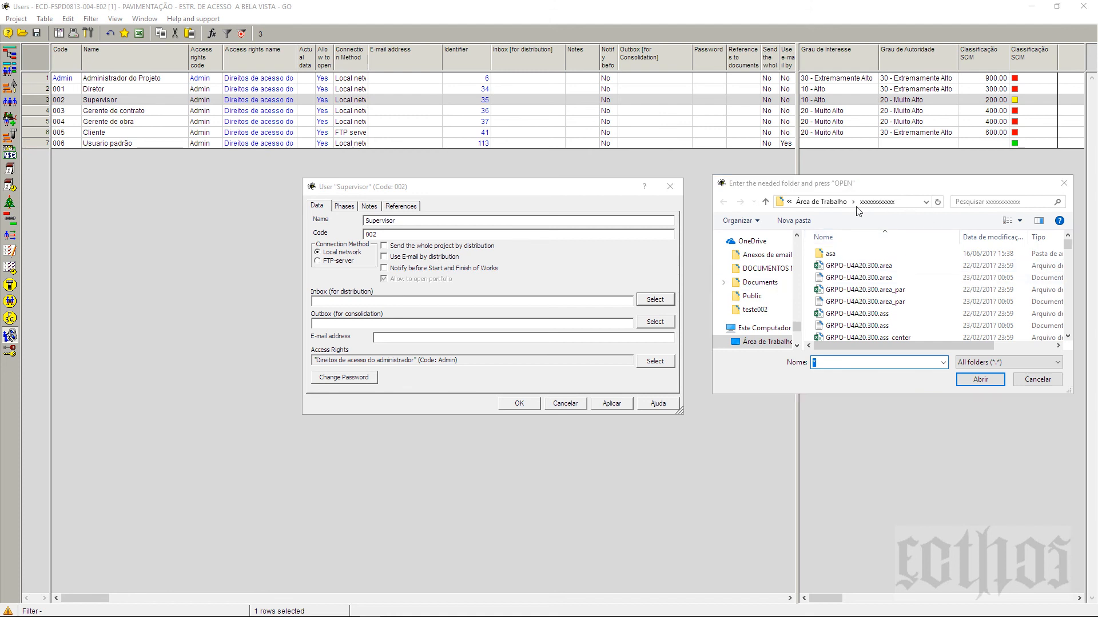
pyautogui.click(826, 205)
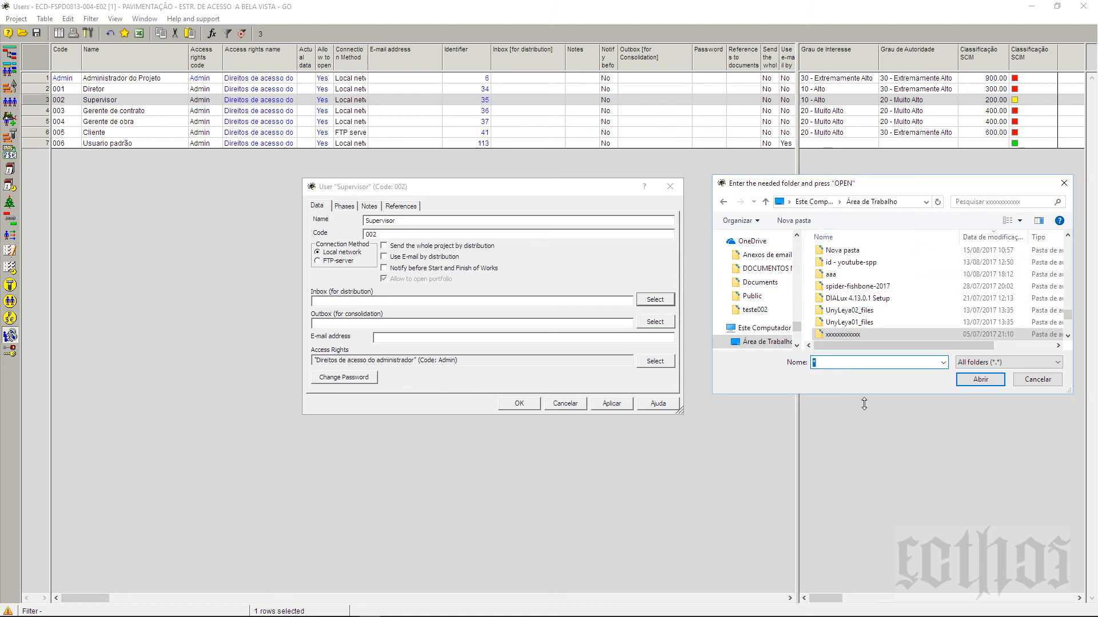
pyautogui.moveTo(864, 404); pyautogui.dragTo(864, 522)
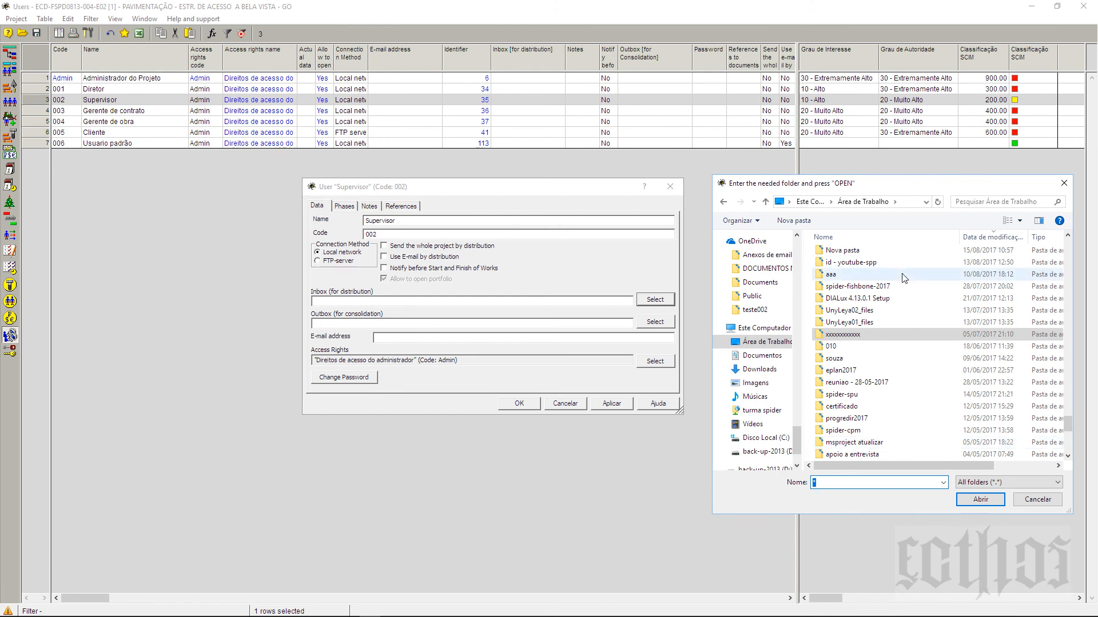
pyautogui.click(900, 334)
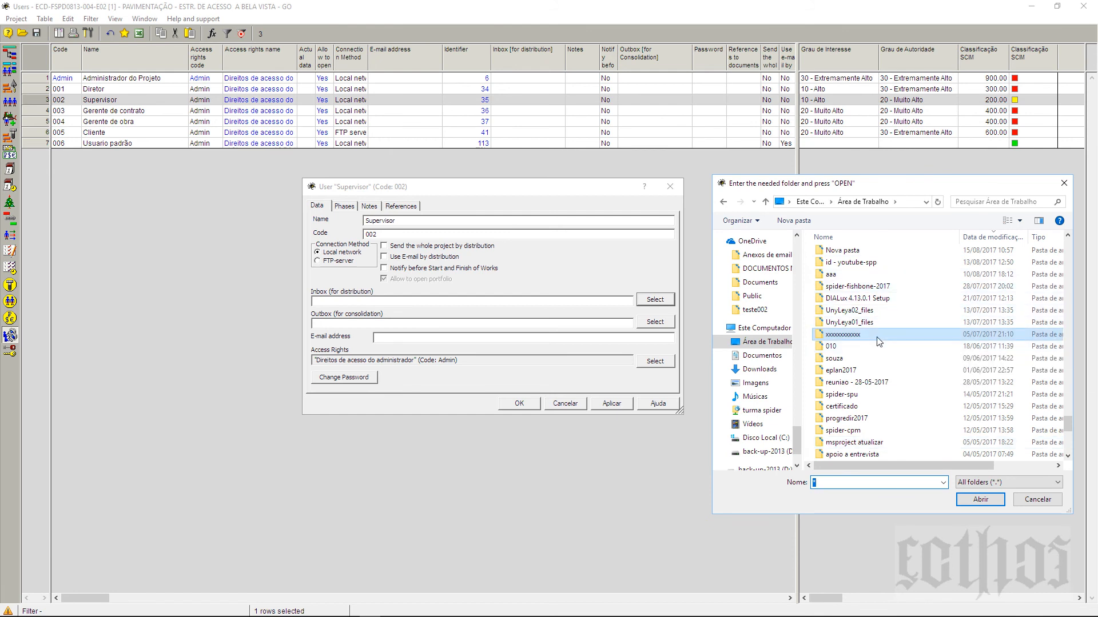
pyautogui.click(981, 500)
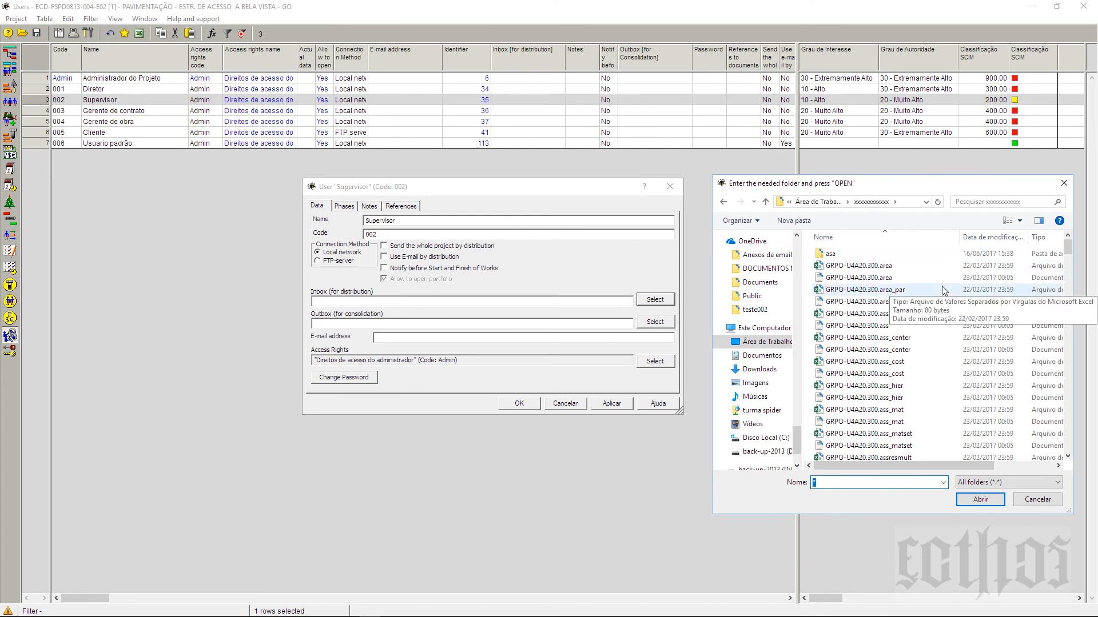
pyautogui.rightClick(948, 347)
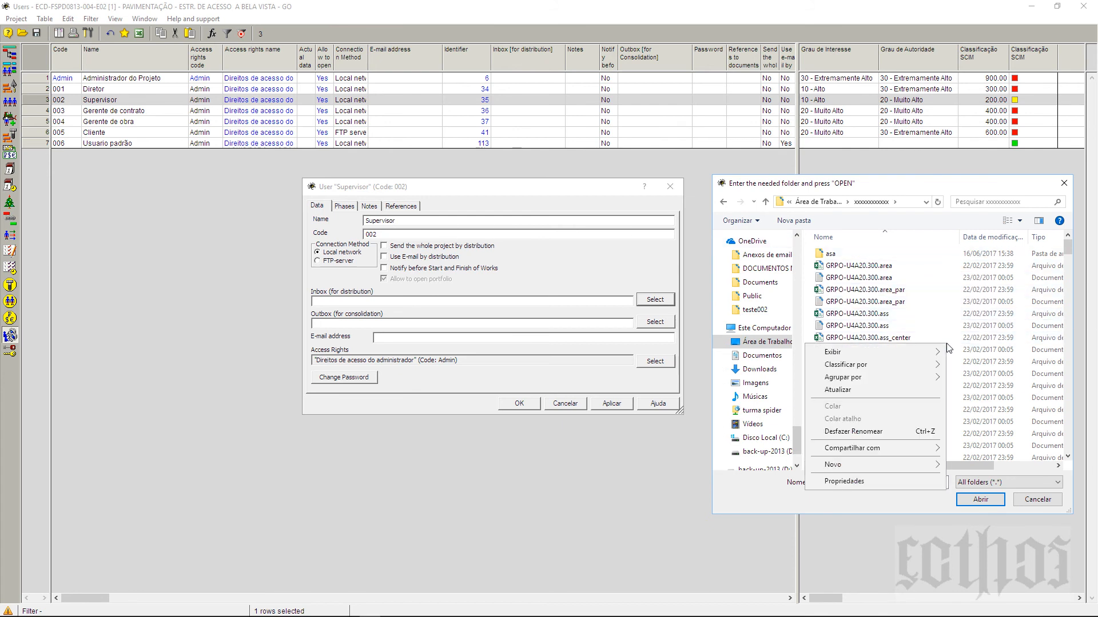
pyautogui.moveTo(893, 463)
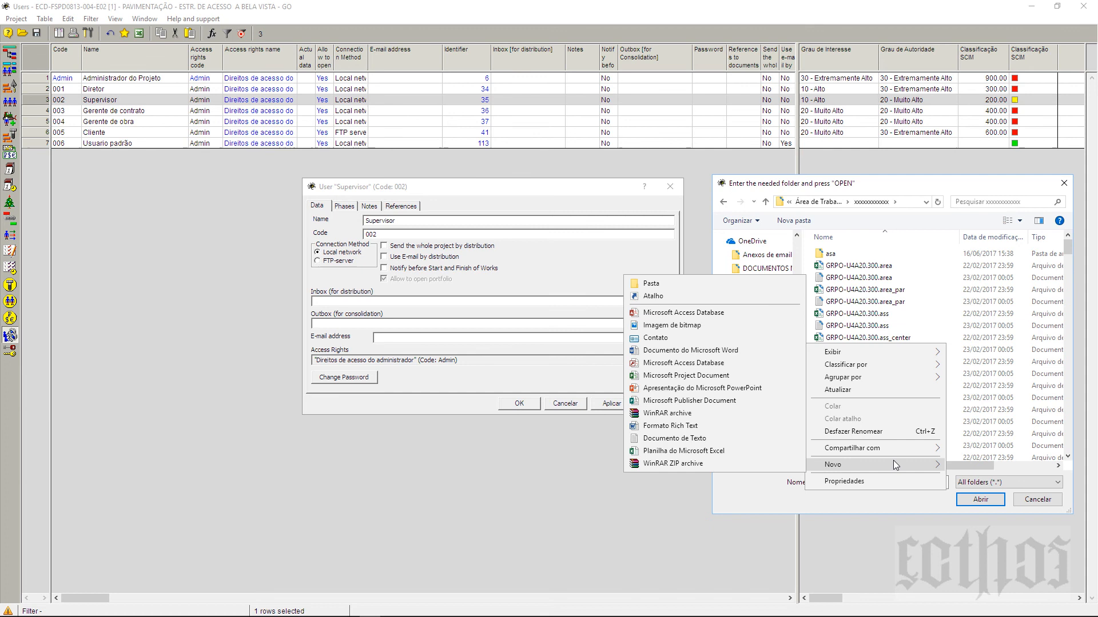
pyautogui.click(716, 283)
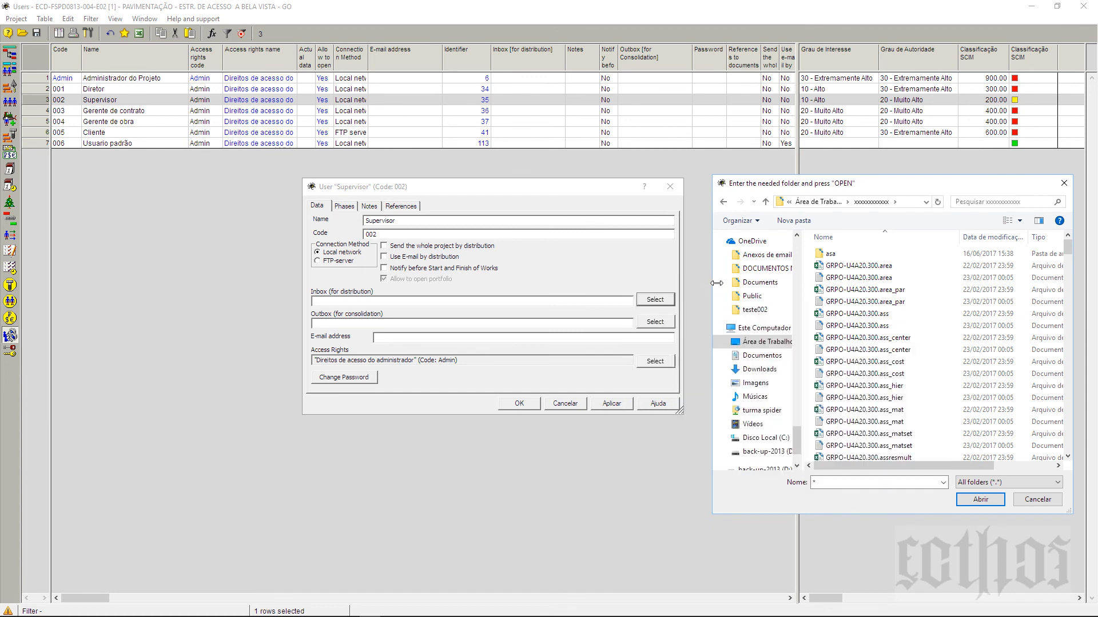
pyautogui.write('in')
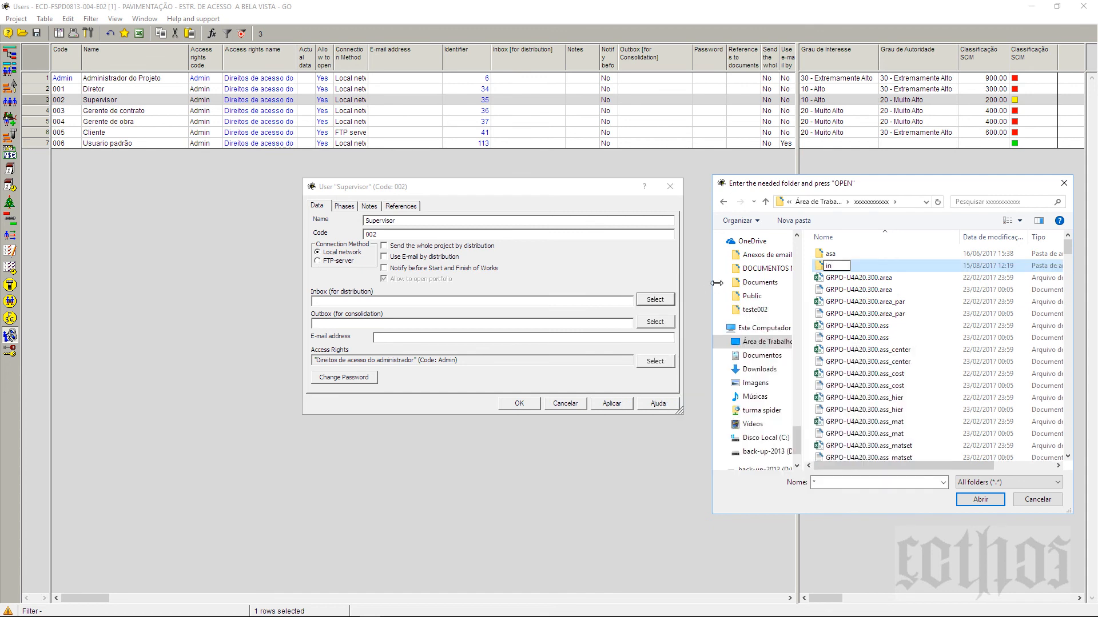
pyautogui.press('Return')
pyautogui.doubleClick(837, 268)
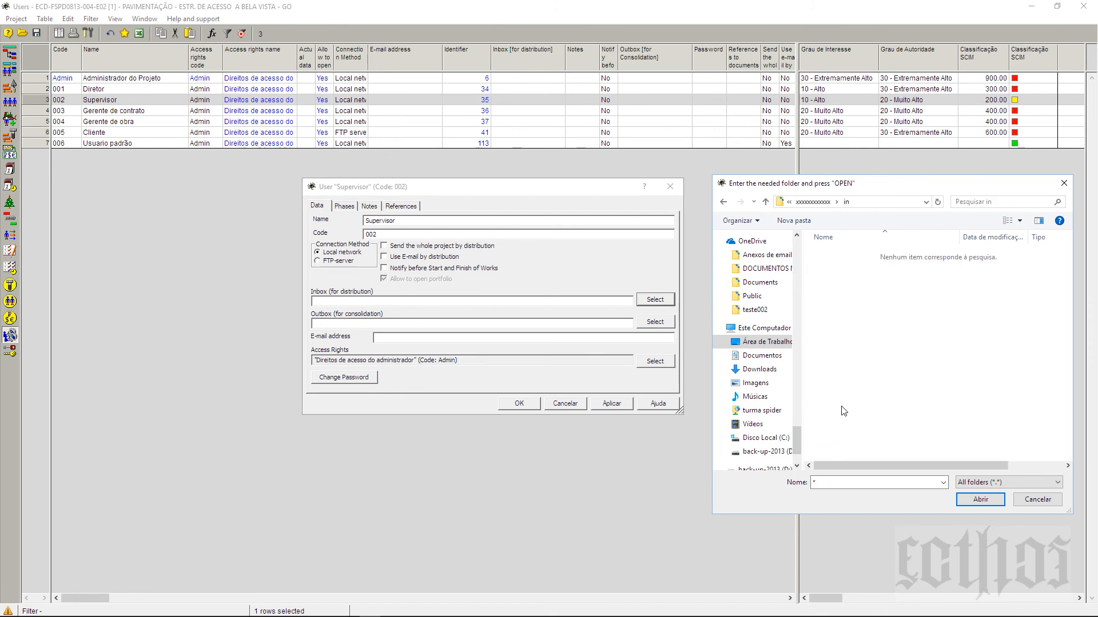
pyautogui.click(973, 501)
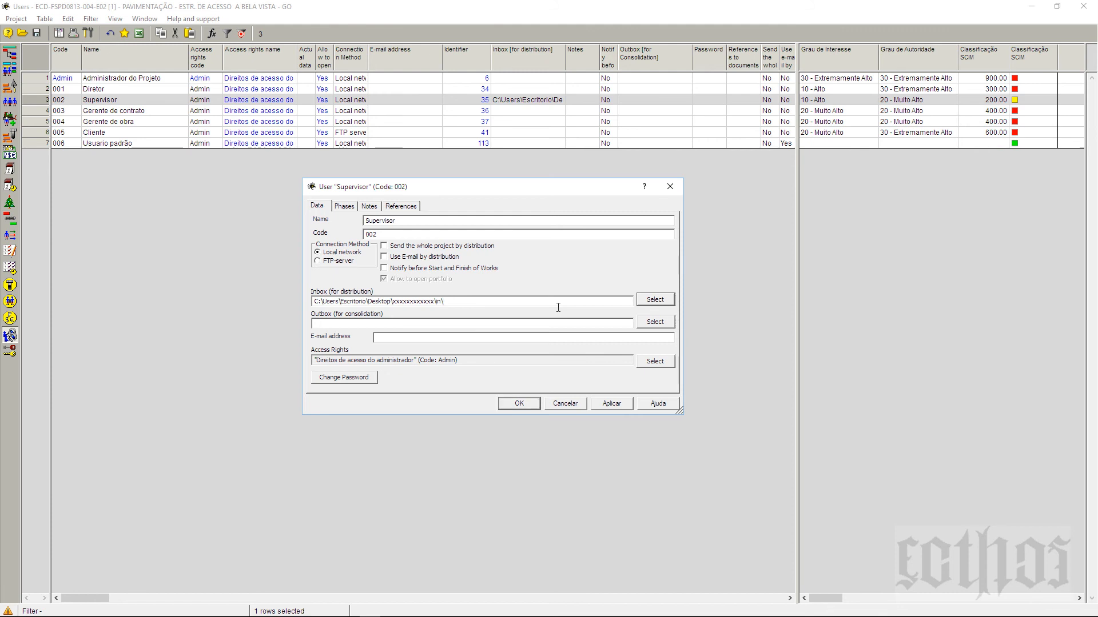
pyautogui.moveTo(558, 307); pyautogui.dragTo(306, 301)
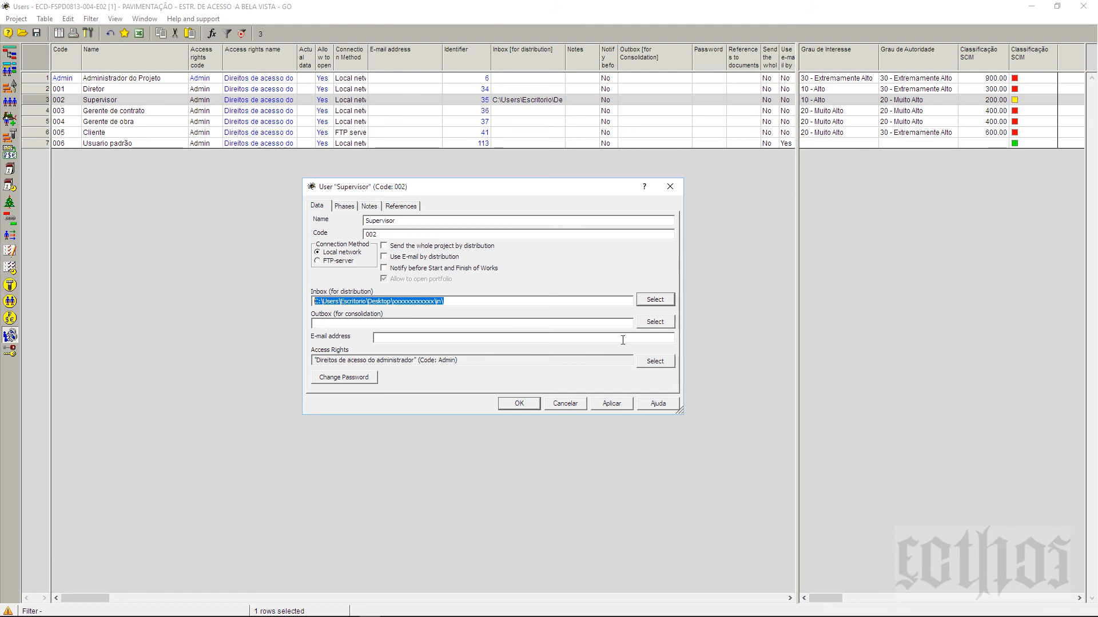
# Step: Create a new 'out' folder in the desktop project folder and make it the Supervisor's consolidation outbox
pyautogui.click(665, 327)
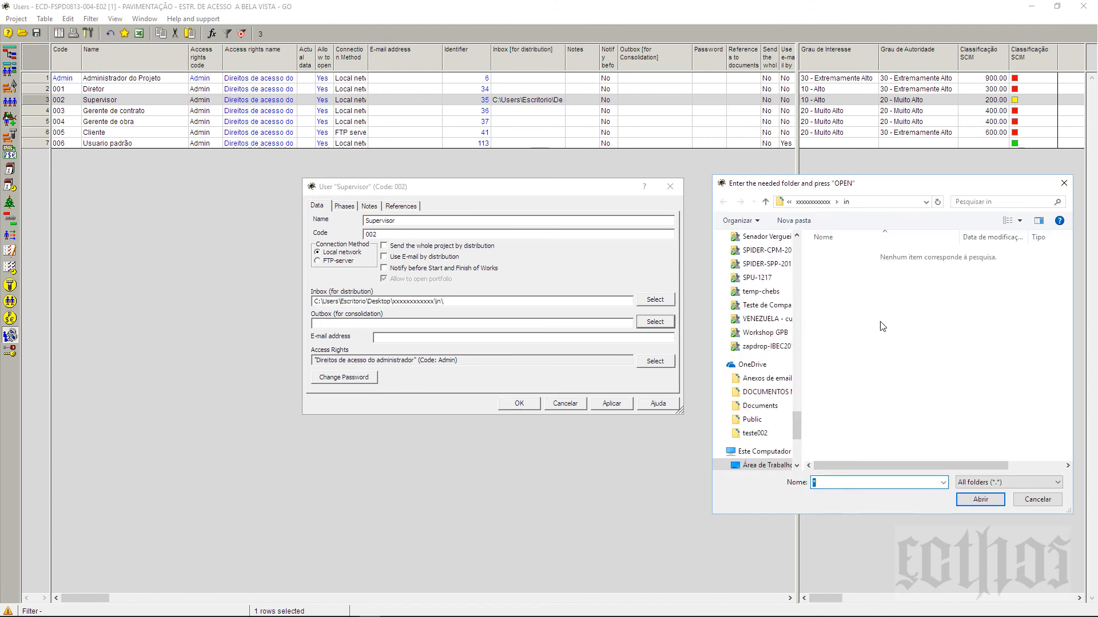
pyautogui.click(826, 204)
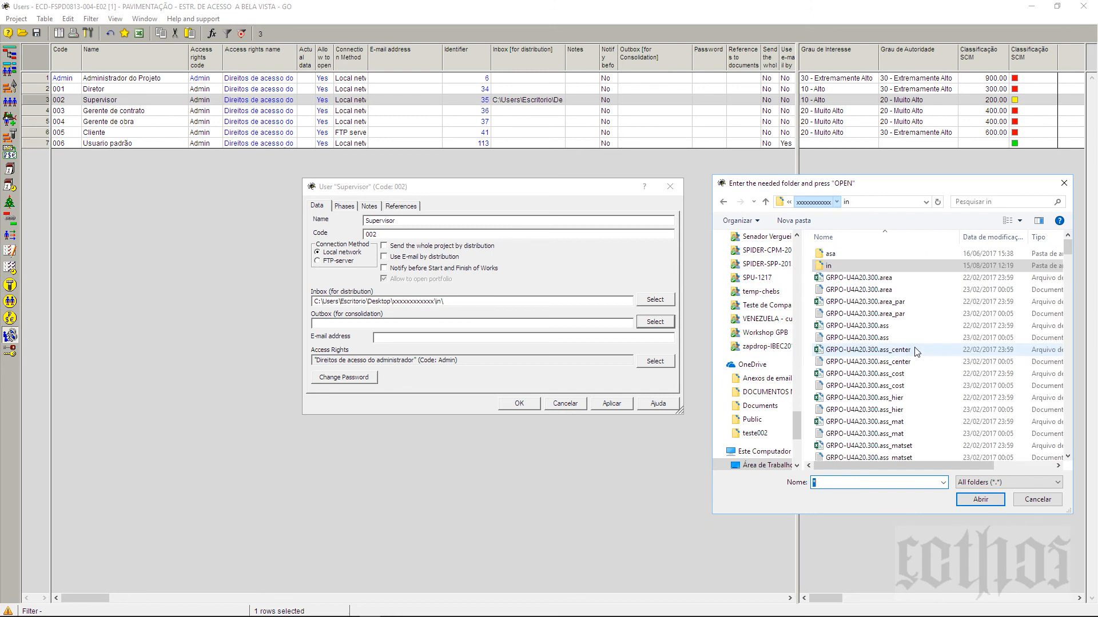
pyautogui.rightClick(917, 327)
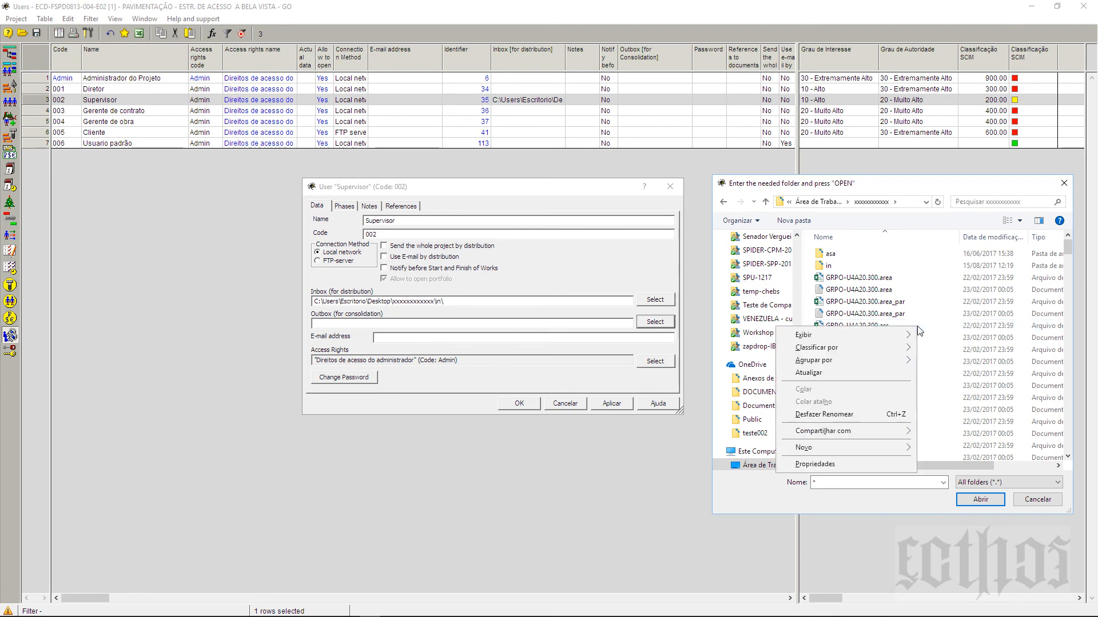
pyautogui.moveTo(898, 447)
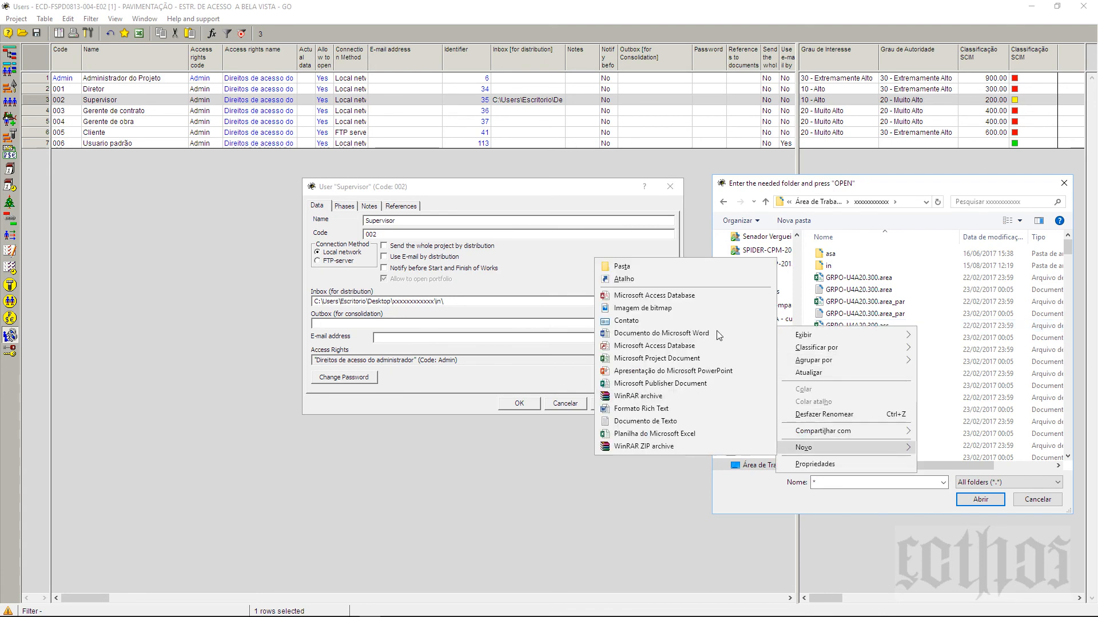
pyautogui.click(705, 270)
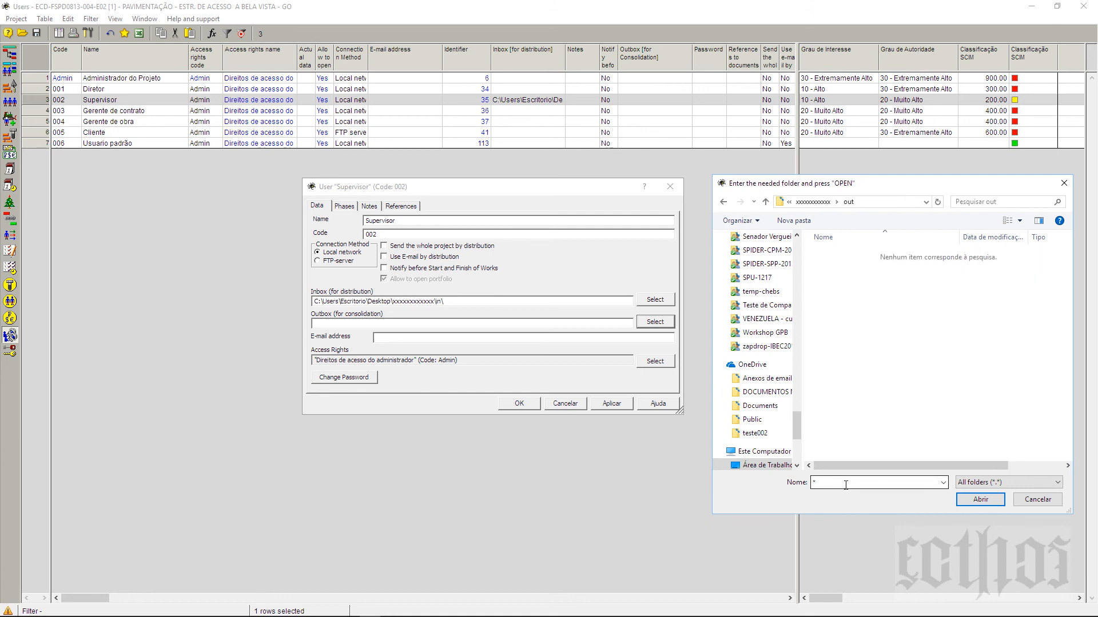
pyautogui.click(991, 501)
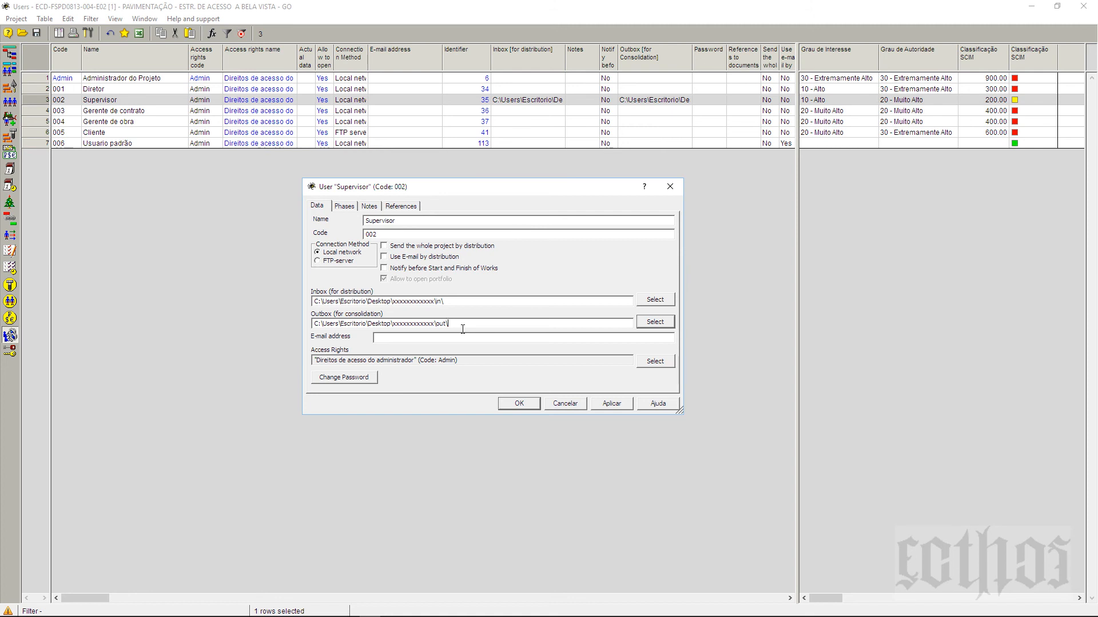
pyautogui.click(469, 302)
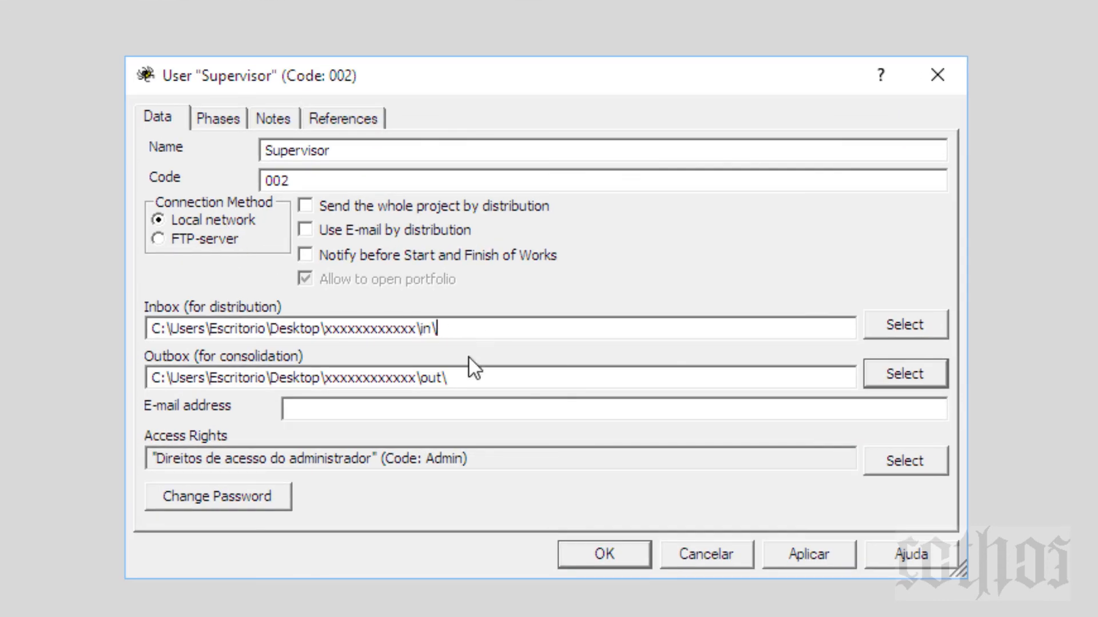
pyautogui.click(475, 378)
pyautogui.click(149, 457)
pyautogui.moveTo(169, 466); pyautogui.dragTo(617, 483)
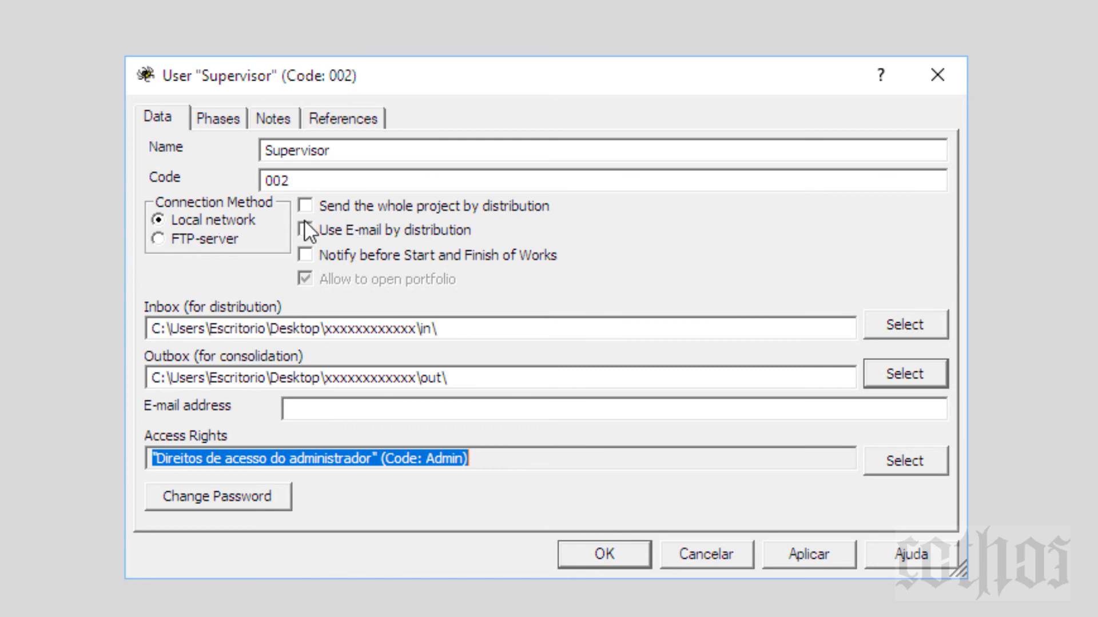
pyautogui.click(258, 328)
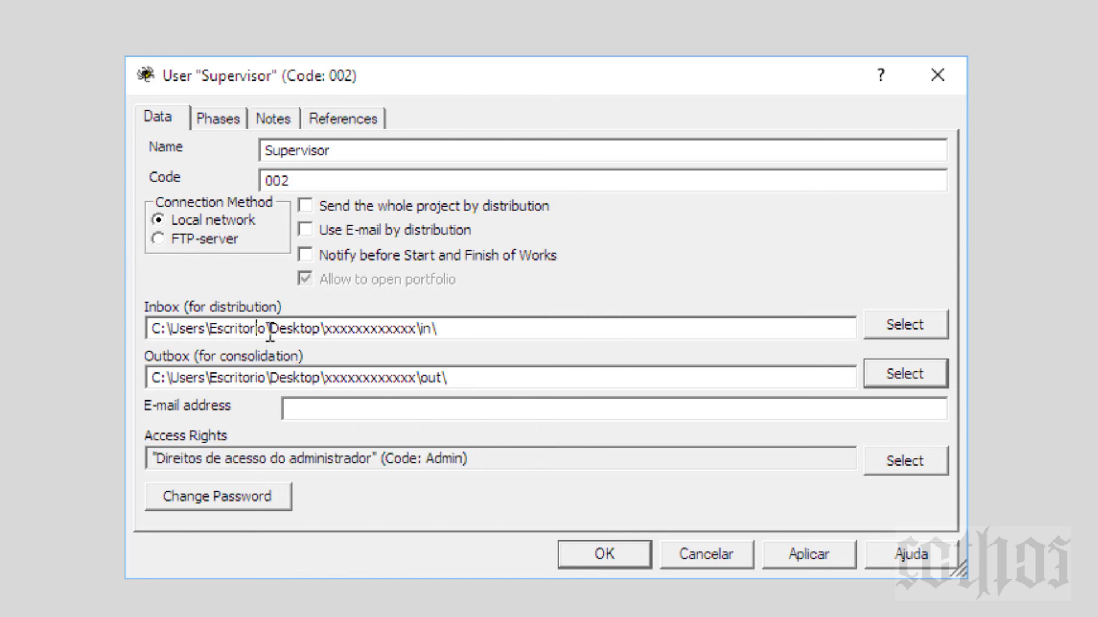
pyautogui.click(288, 334)
pyautogui.click(293, 382)
pyautogui.click(308, 335)
# Step: Fill in the Supervisor's e-mail address and bring up the access rights selection
pyautogui.click(360, 419)
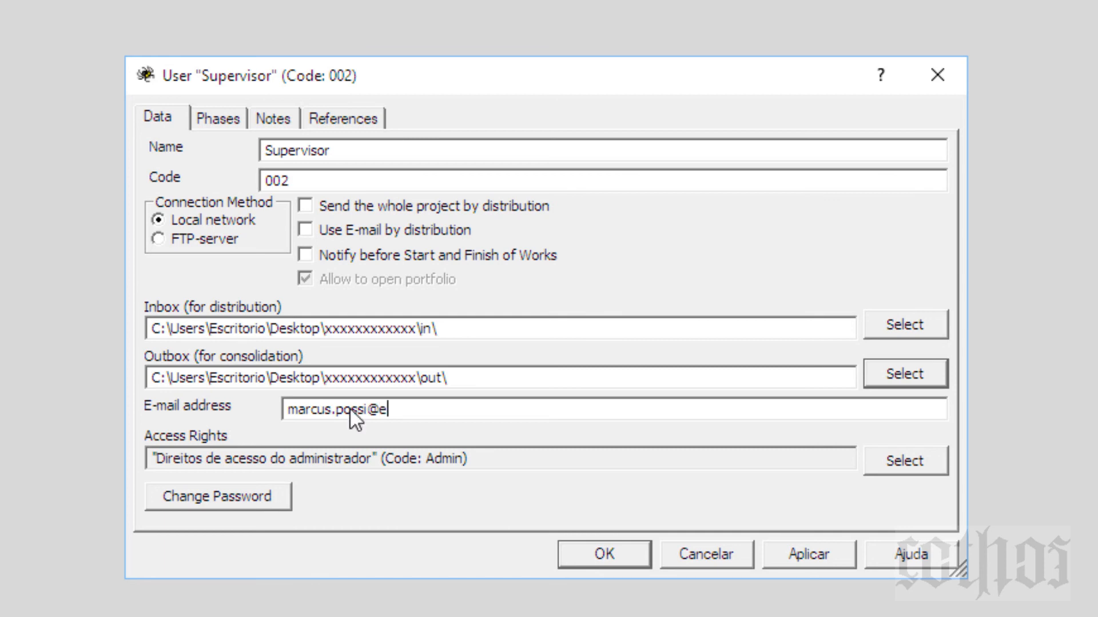
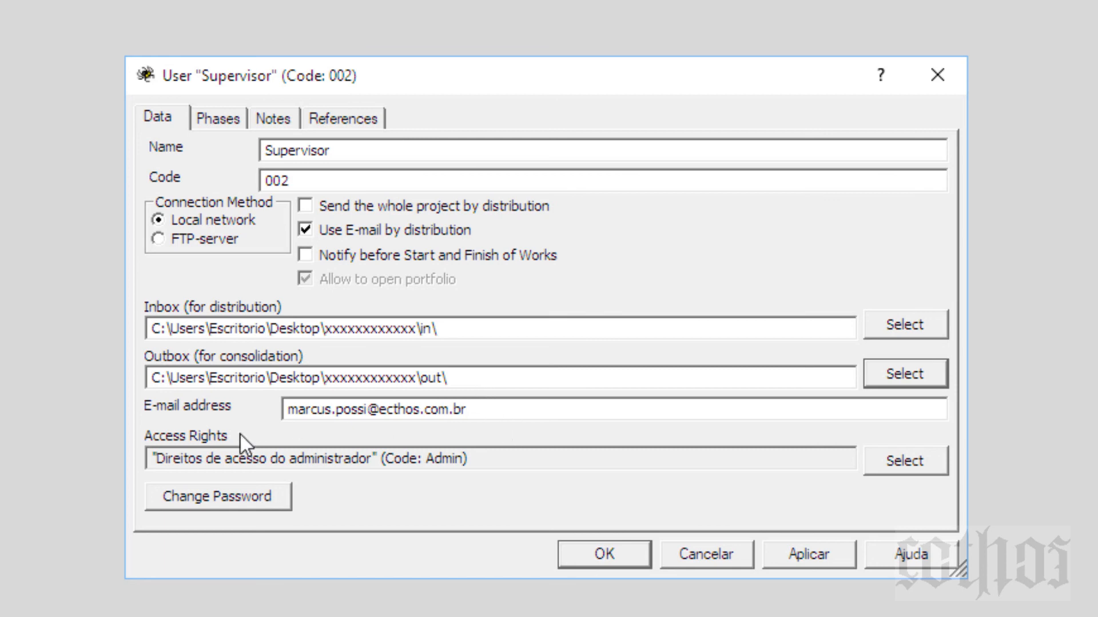
pyautogui.click(915, 467)
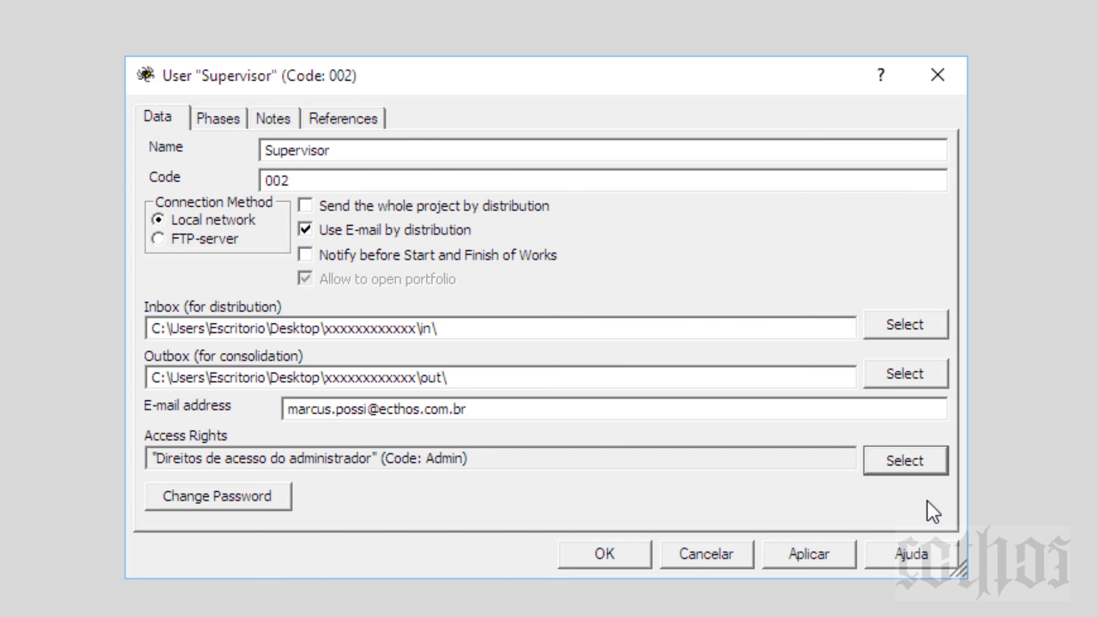
# Step: Change the Supervisor's password and apply the change
pyautogui.moveTo(575, 81); pyautogui.dragTo(568, 106)
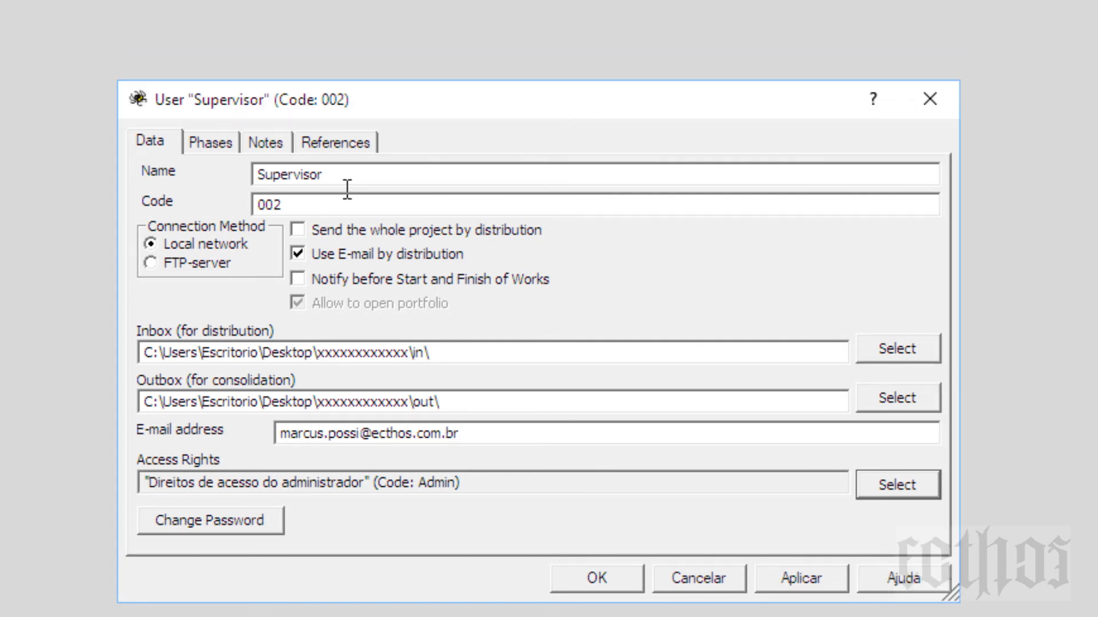
pyautogui.click(244, 526)
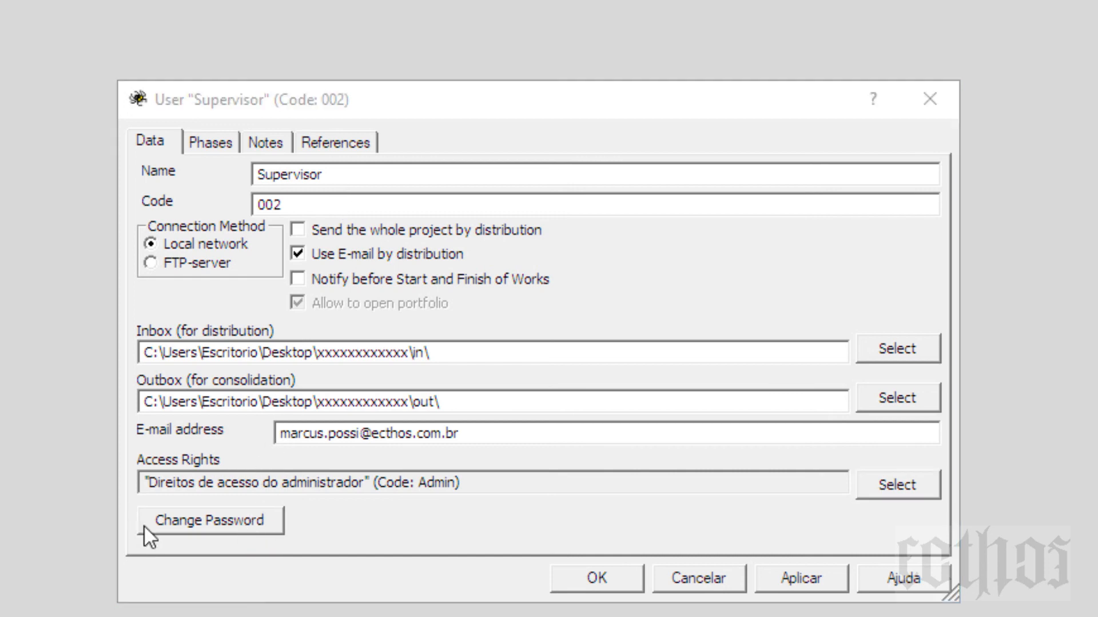
pyautogui.moveTo(1097, 293); pyautogui.dragTo(1097, 292)
pyautogui.click(808, 585)
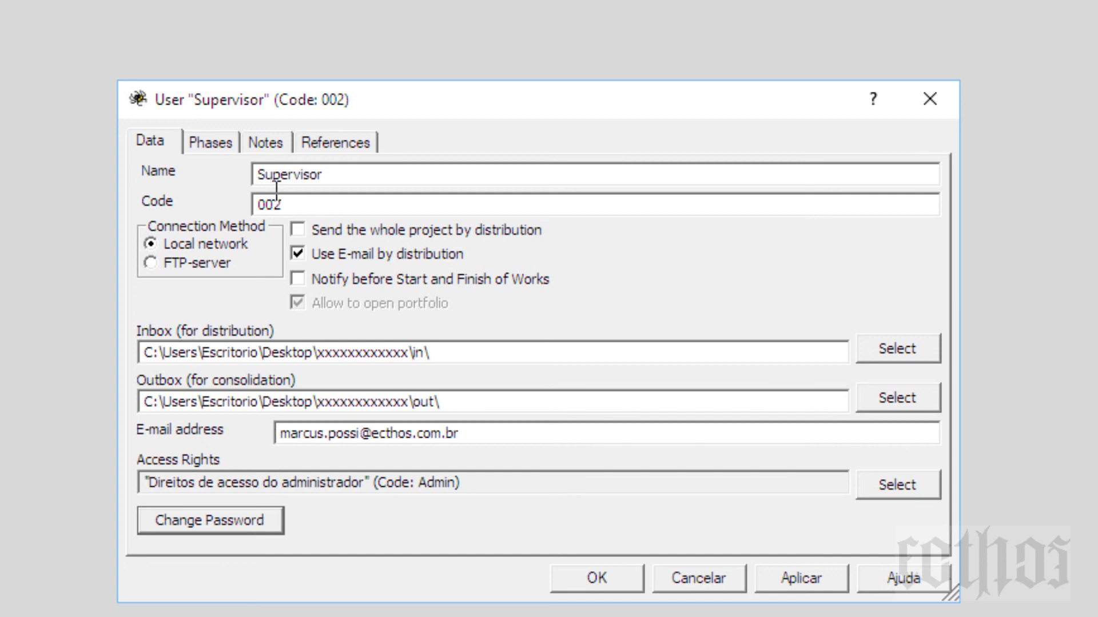
# Step: Append '- "123456"' to the Supervisor's name and confirm the user dialog
pyautogui.click(372, 184)
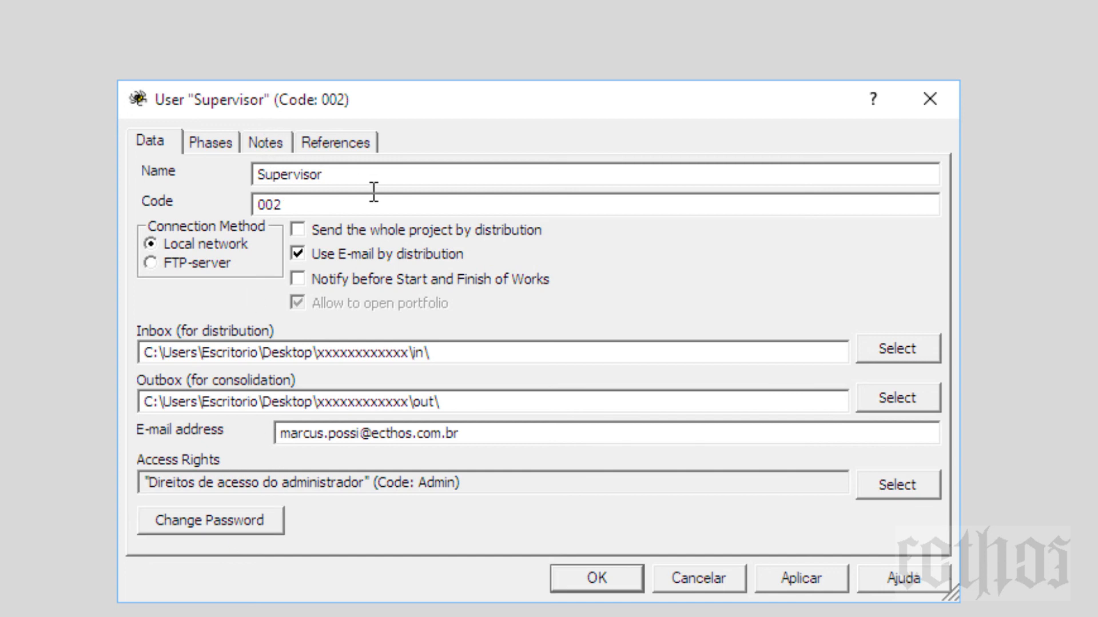
pyautogui.write('- 123456')
pyautogui.write('"')
pyautogui.click(341, 179)
pyautogui.write('"')
pyautogui.click(616, 584)
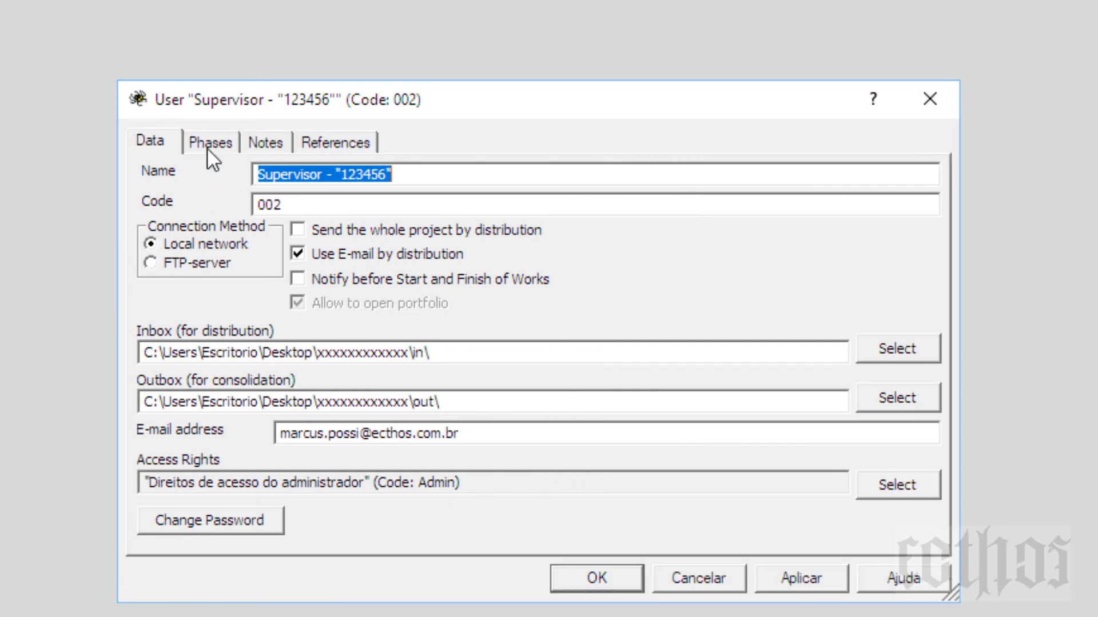
# Step: Browse the Phases, Notes and References tabs, then untick Use E-mail by distribution and confirm
pyautogui.click(209, 146)
pyautogui.click(267, 139)
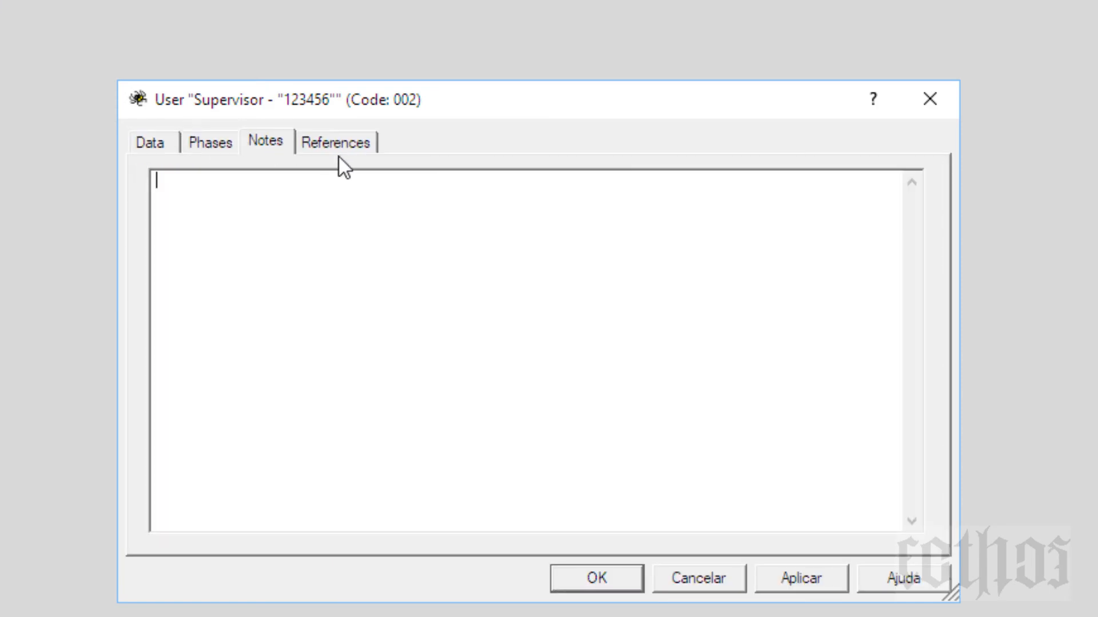
pyautogui.click(350, 147)
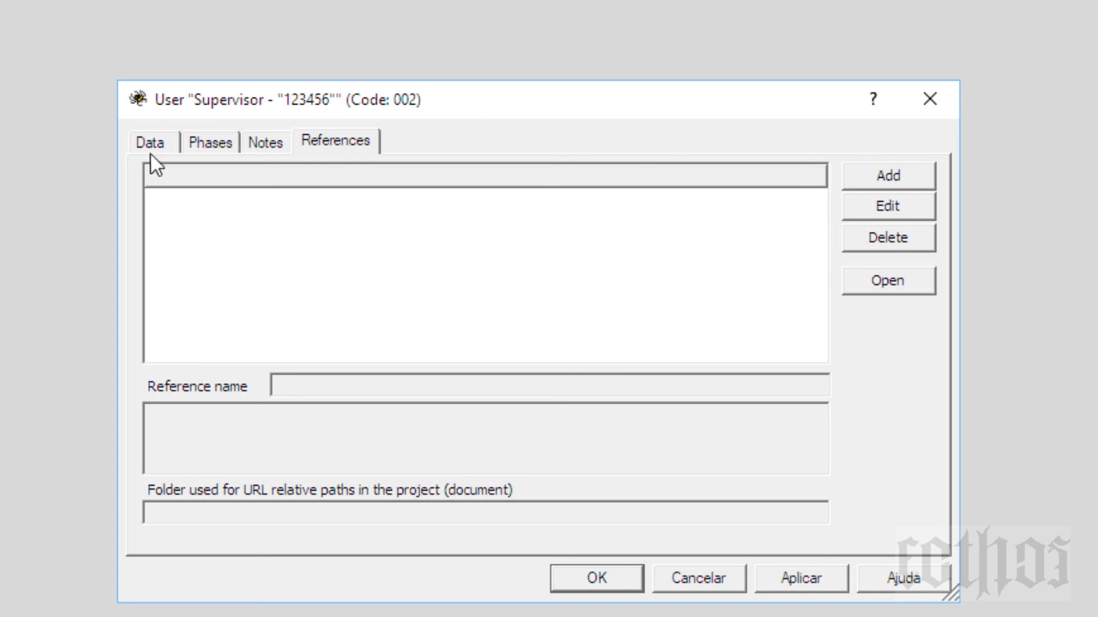
pyautogui.click(147, 146)
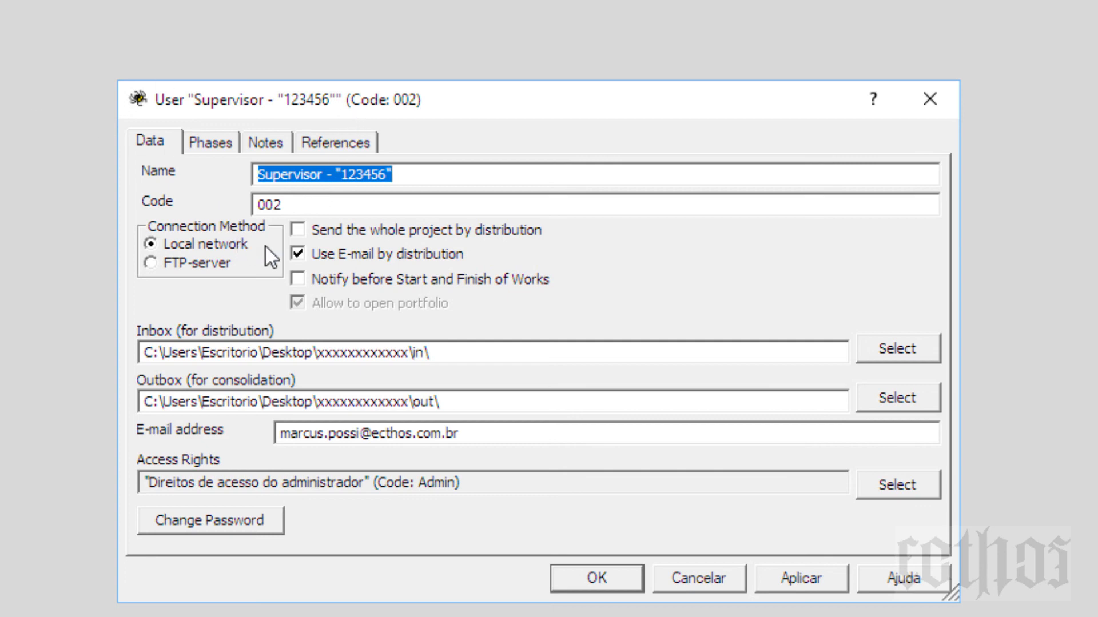
pyautogui.click(297, 253)
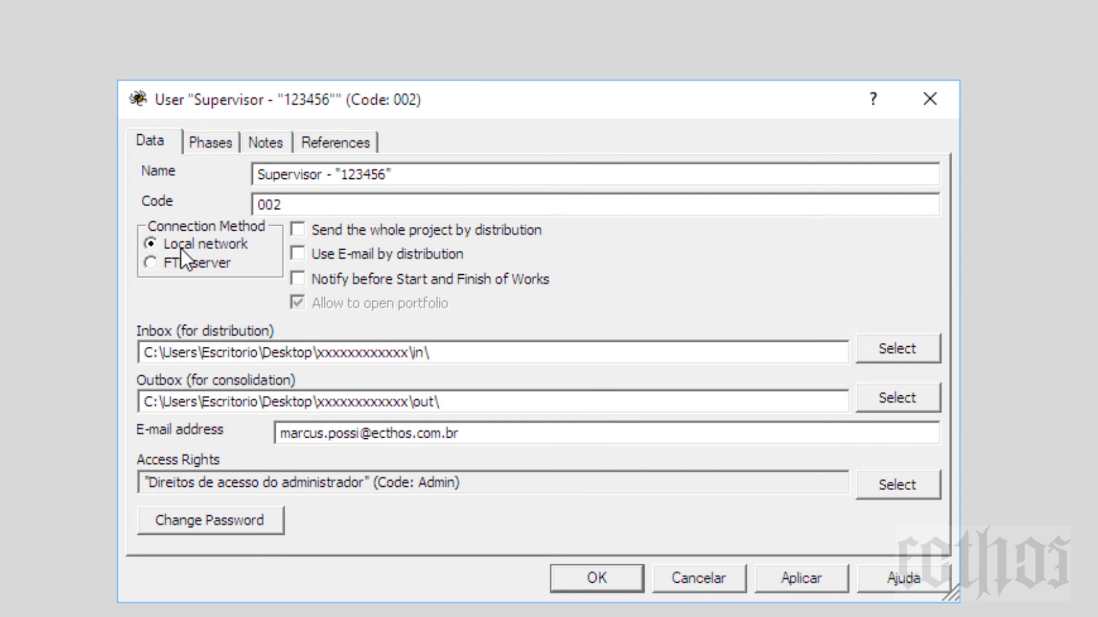
pyautogui.click(421, 435)
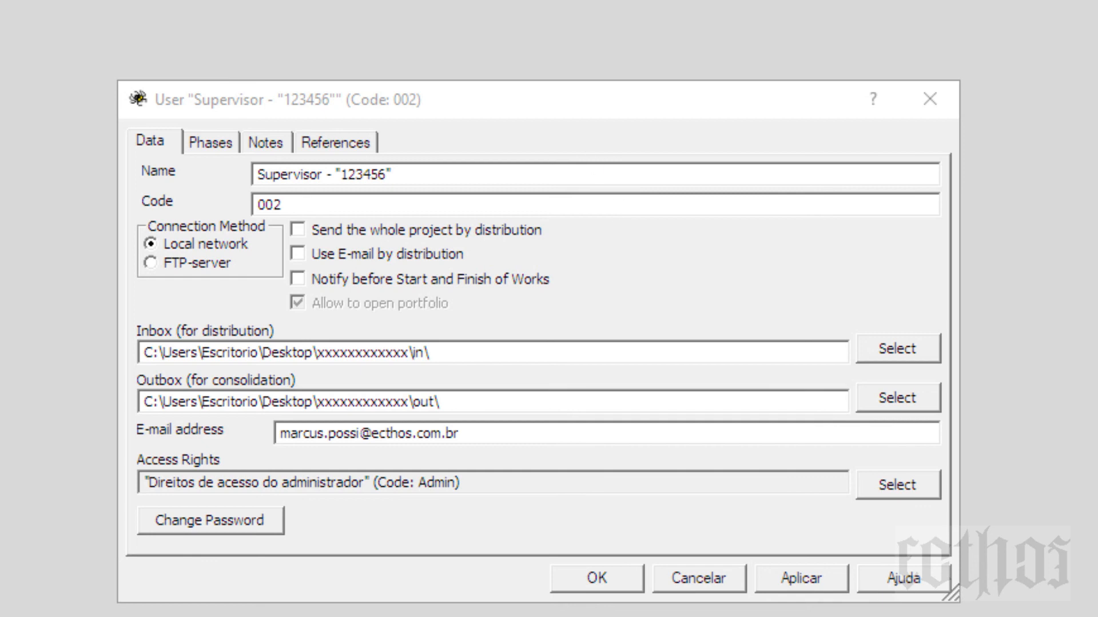
pyautogui.click(600, 578)
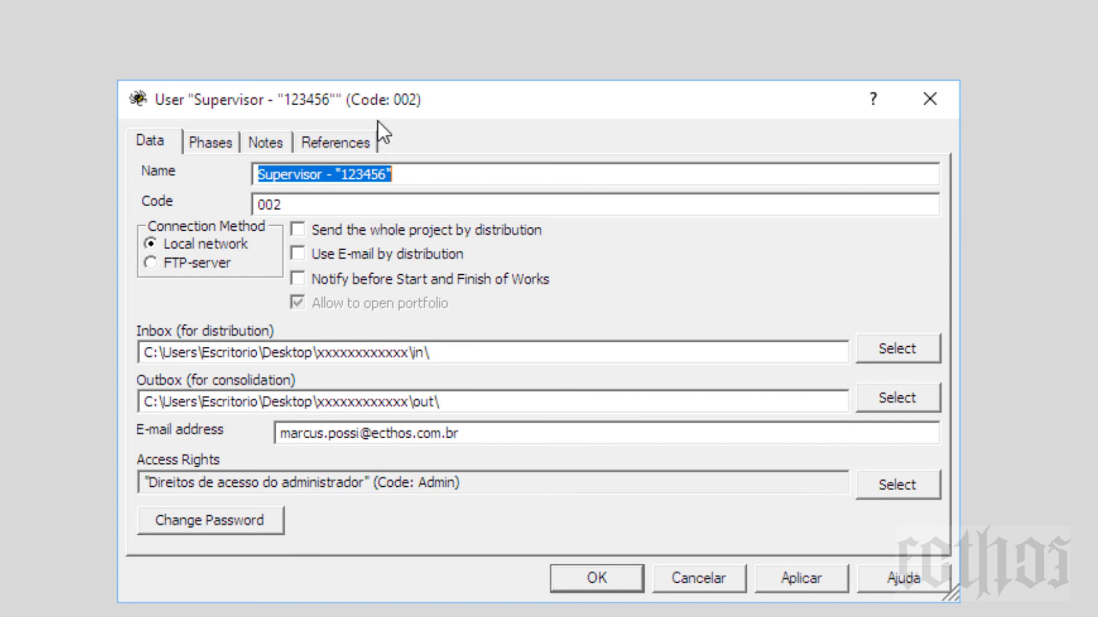
# Step: On Phases with structure Estrutura 1, toggle Responsible on then off for the PAVIMENTAÇÃO top phase
pyautogui.click(197, 150)
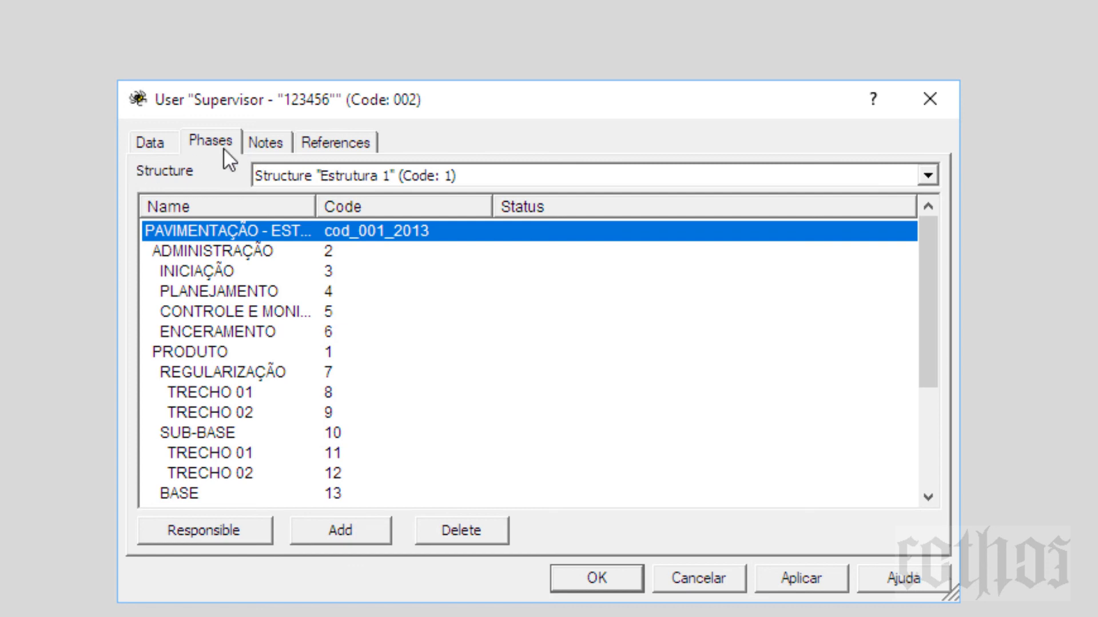
pyautogui.click(404, 181)
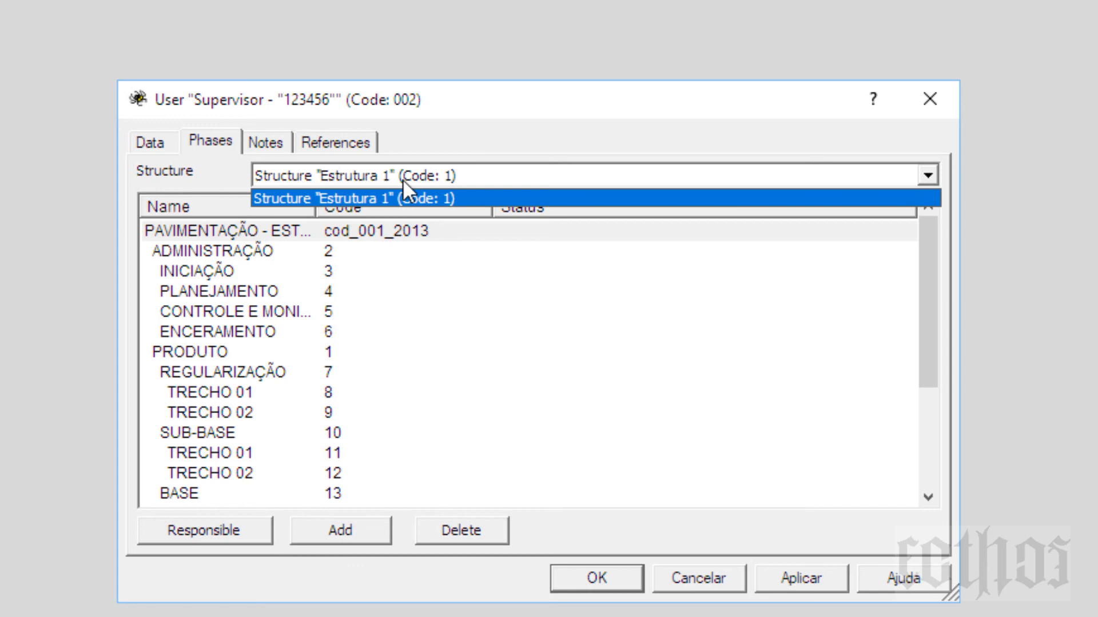
pyautogui.click(403, 179)
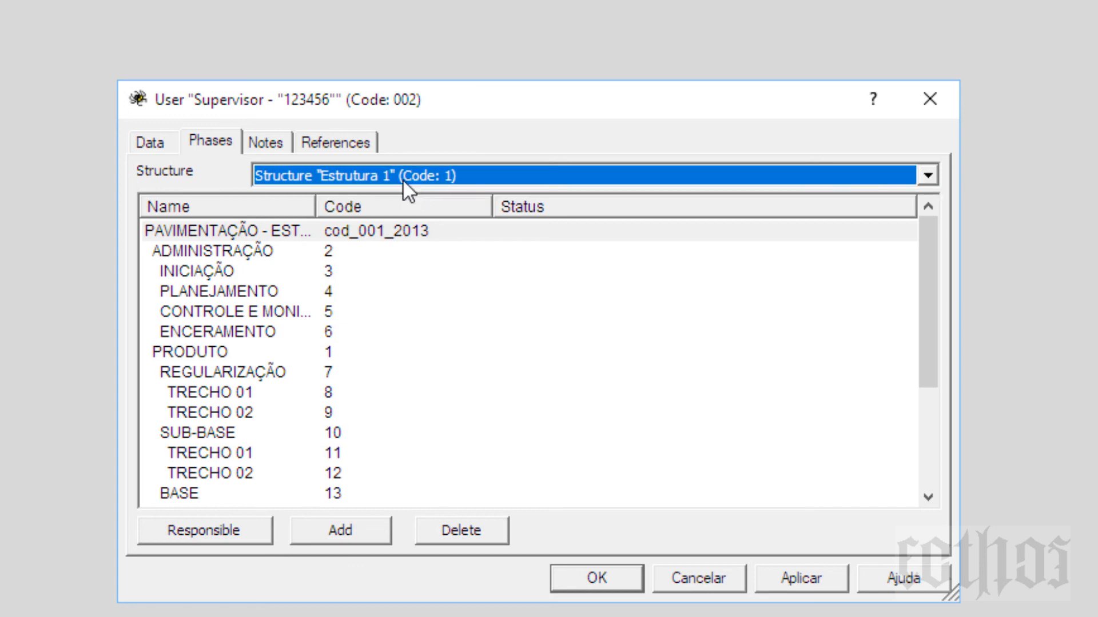
pyautogui.click(235, 230)
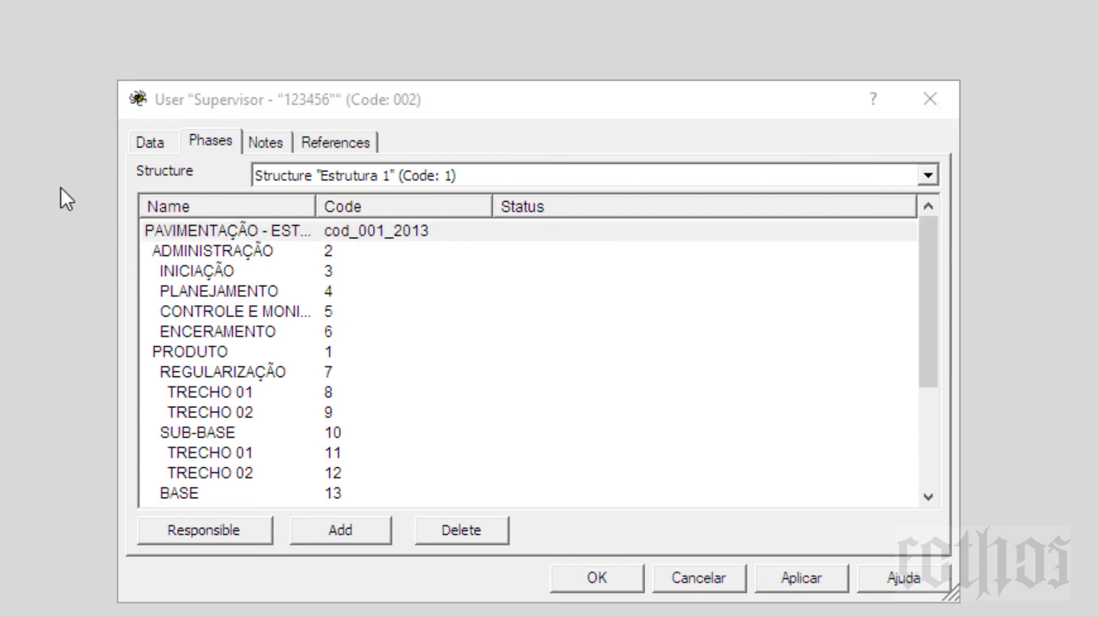
pyautogui.click(256, 234)
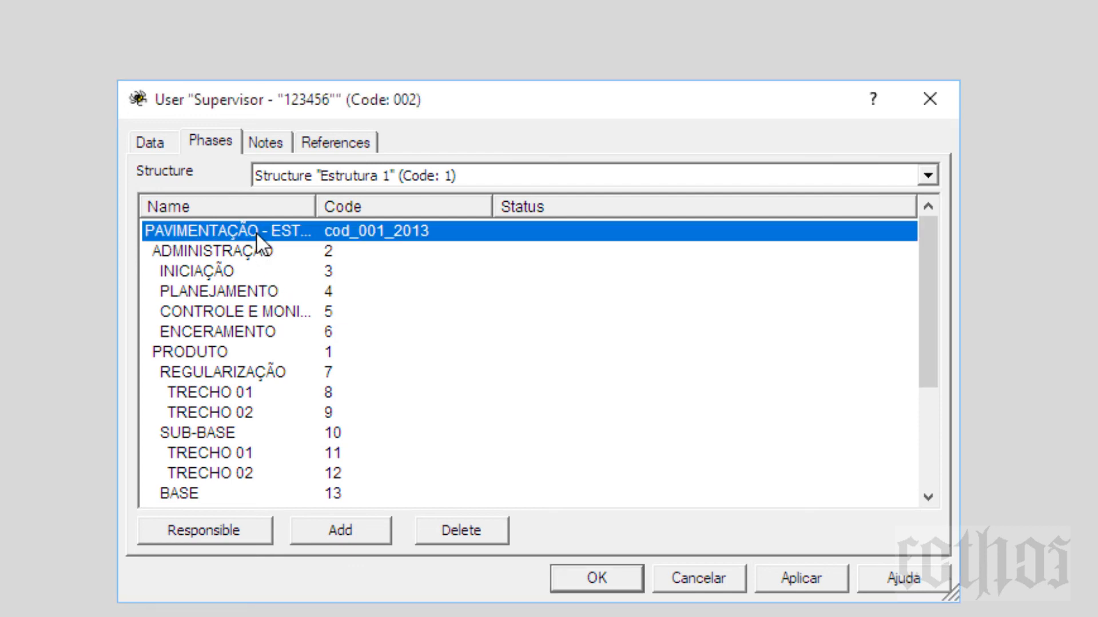
pyautogui.click(224, 537)
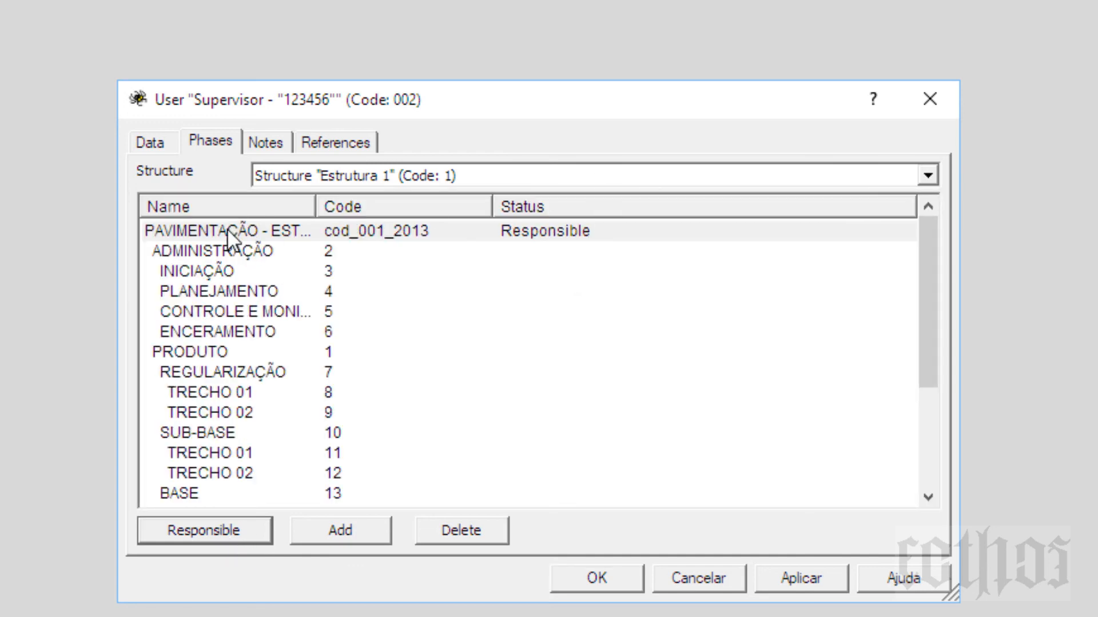
pyautogui.click(228, 233)
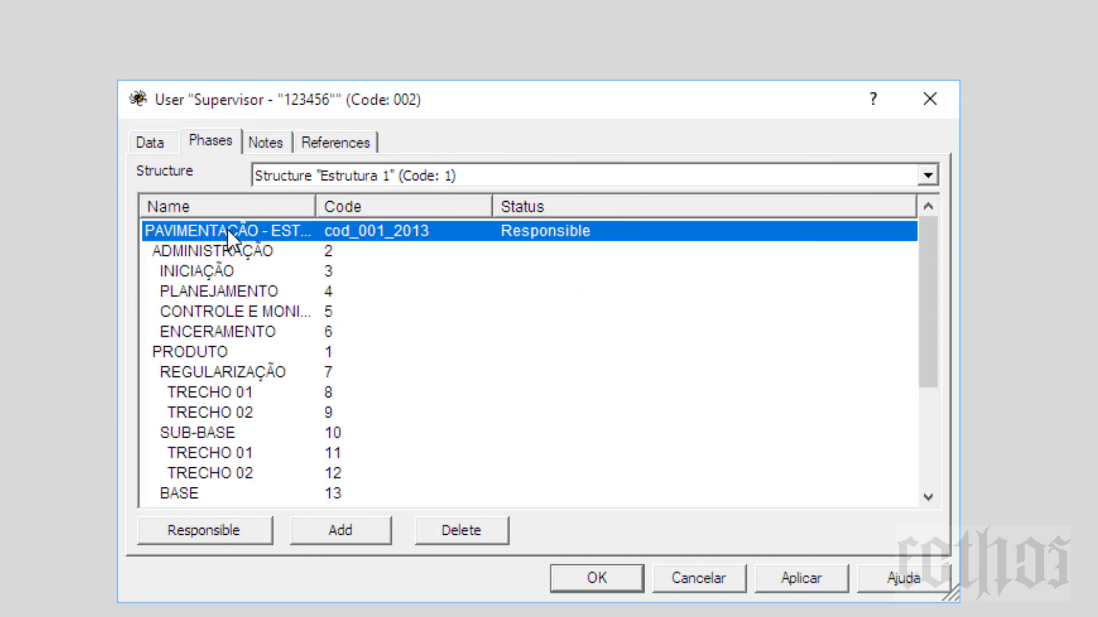
pyautogui.click(479, 529)
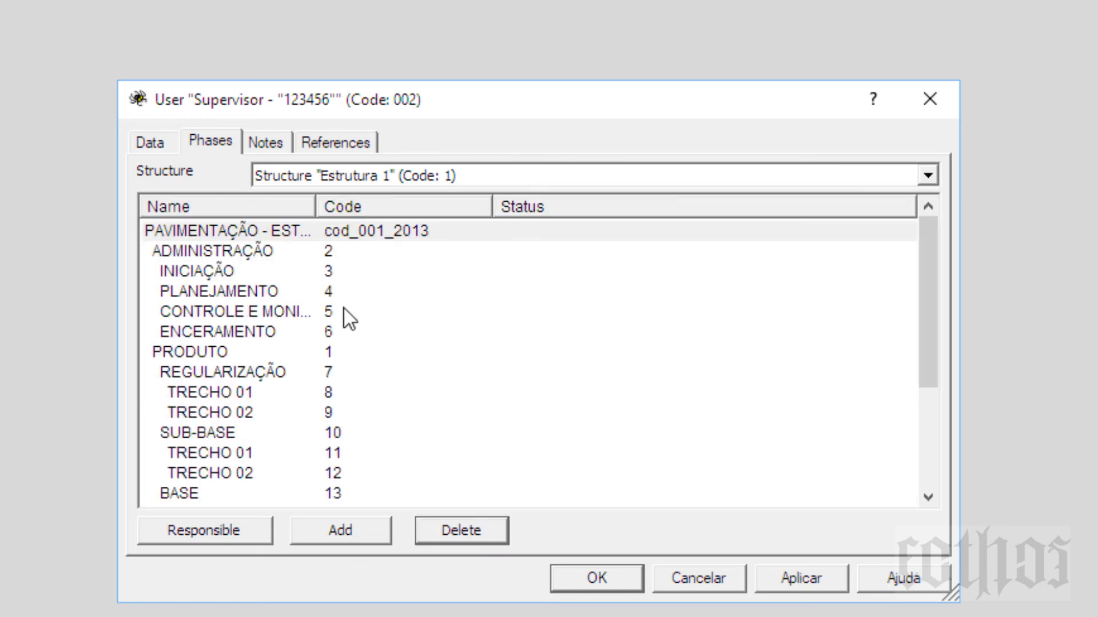
# Step: Mark the Supervisor Responsible for TRECHO 01 phases code 8 and code 11, keeping Estrutura 1
pyautogui.click(204, 350)
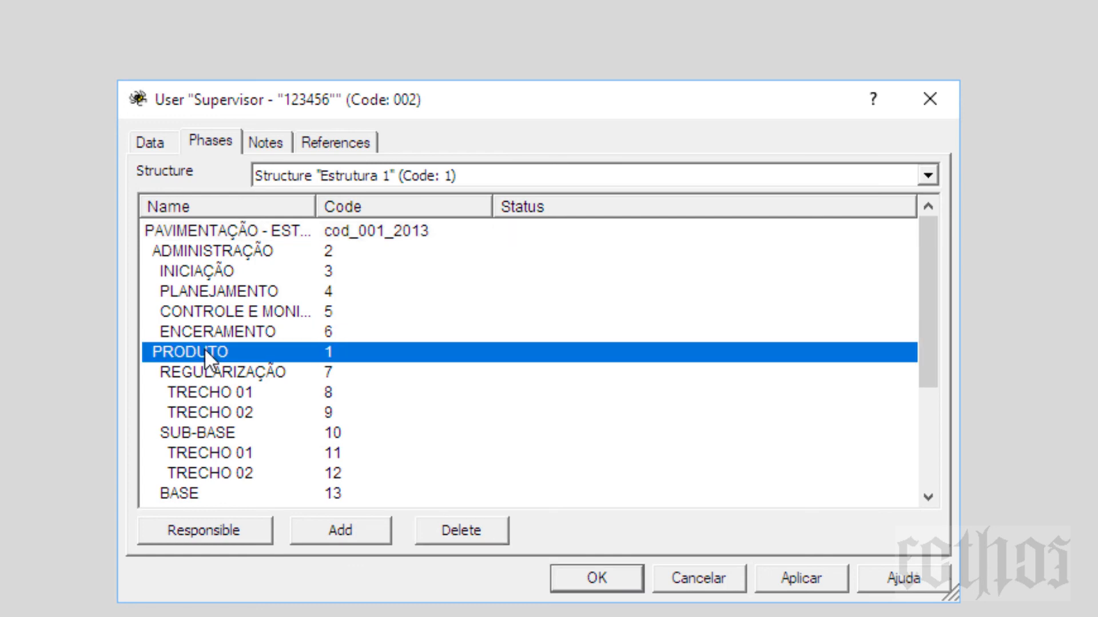
pyautogui.click(228, 399)
pyautogui.click(224, 527)
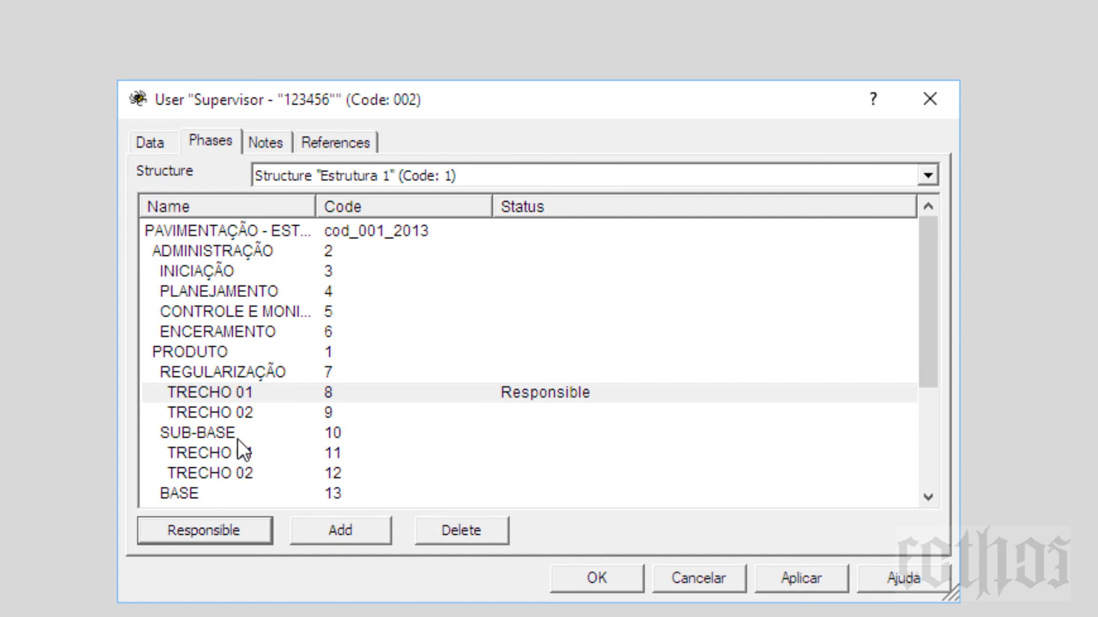
pyautogui.click(240, 455)
pyautogui.click(228, 526)
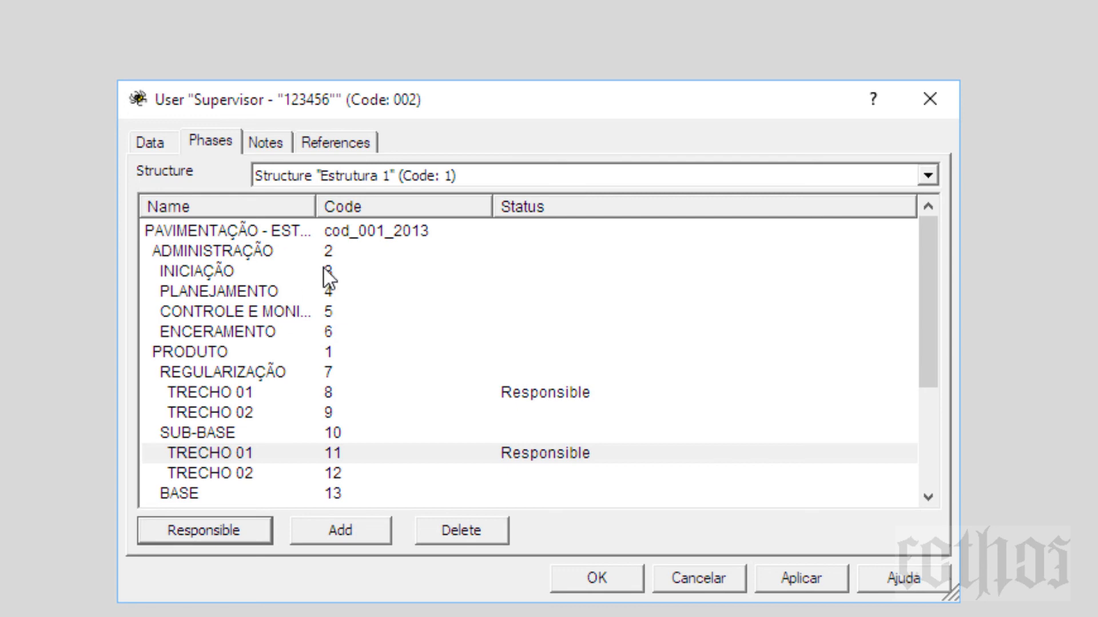
pyautogui.click(240, 451)
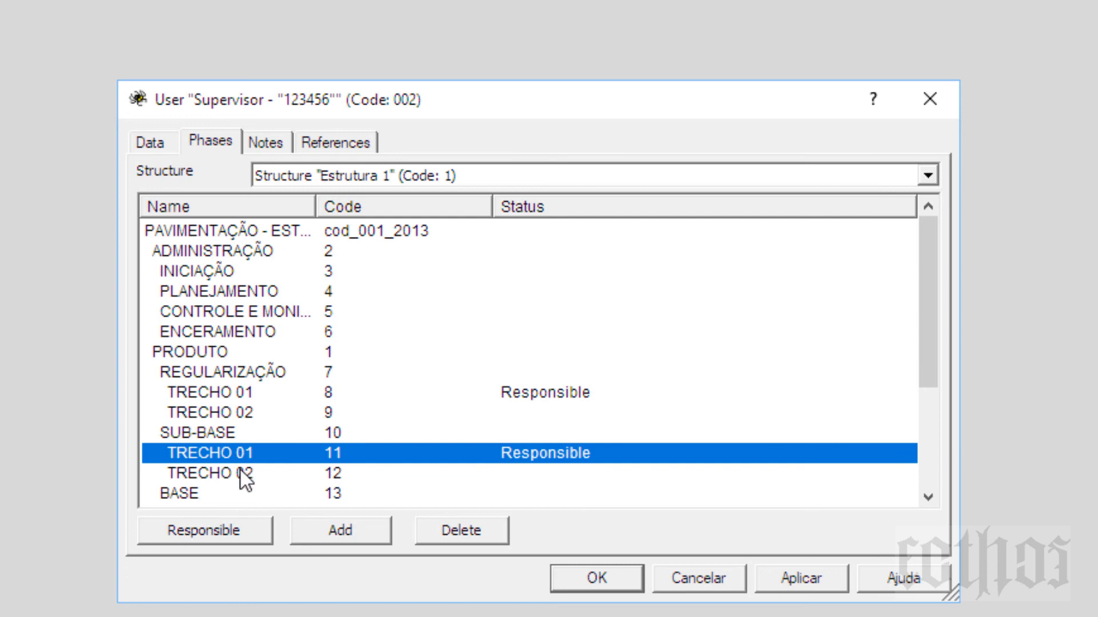
pyautogui.click(241, 472)
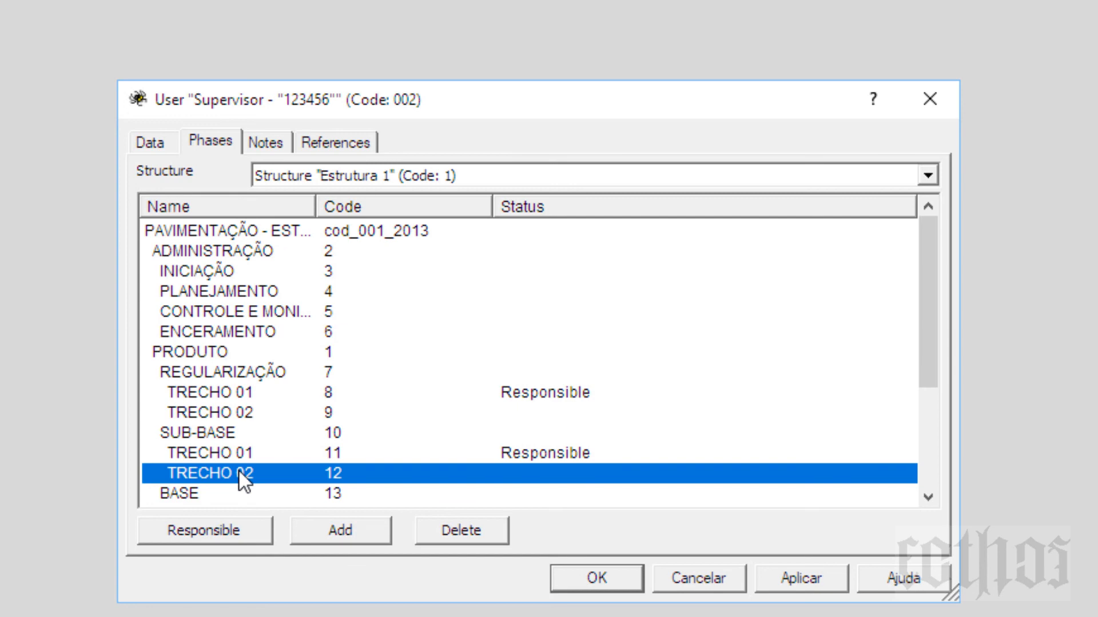
pyautogui.click(237, 452)
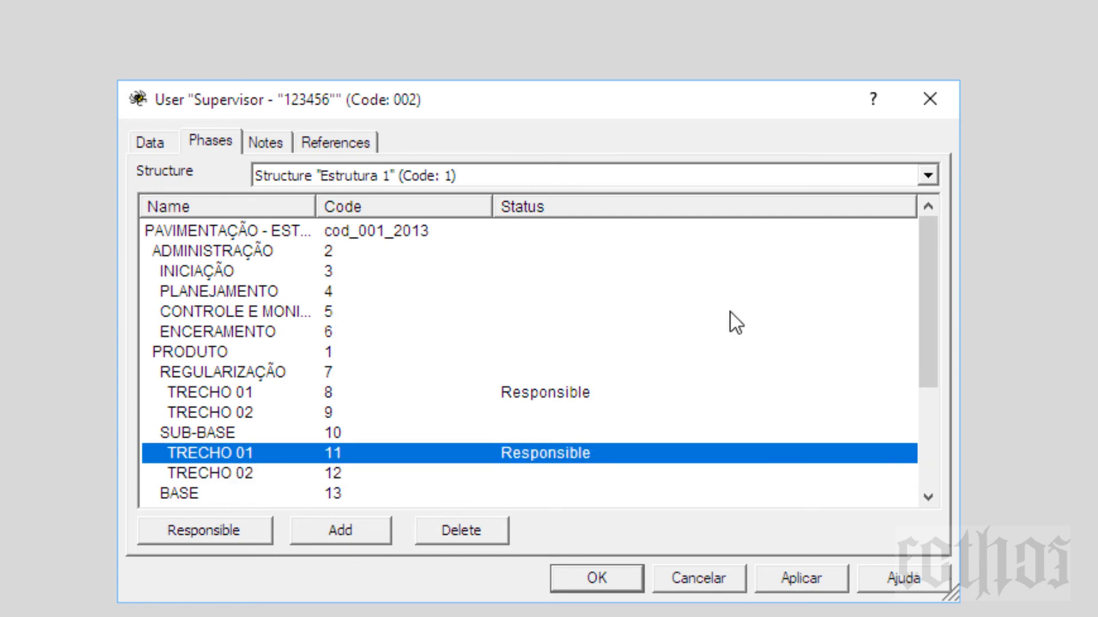
pyautogui.click(932, 178)
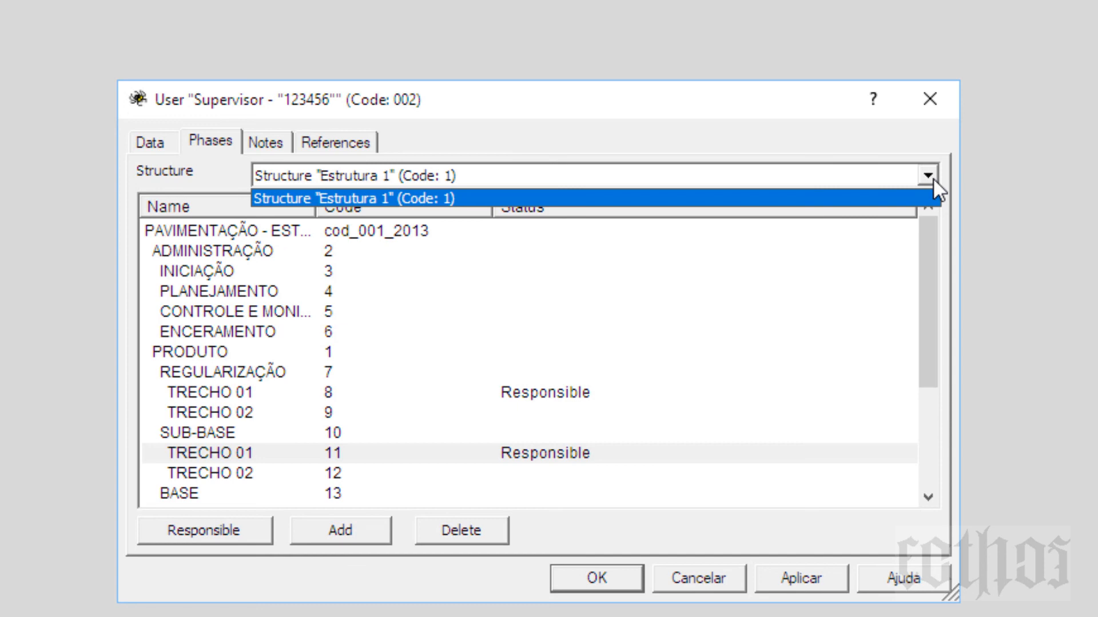
pyautogui.click(932, 177)
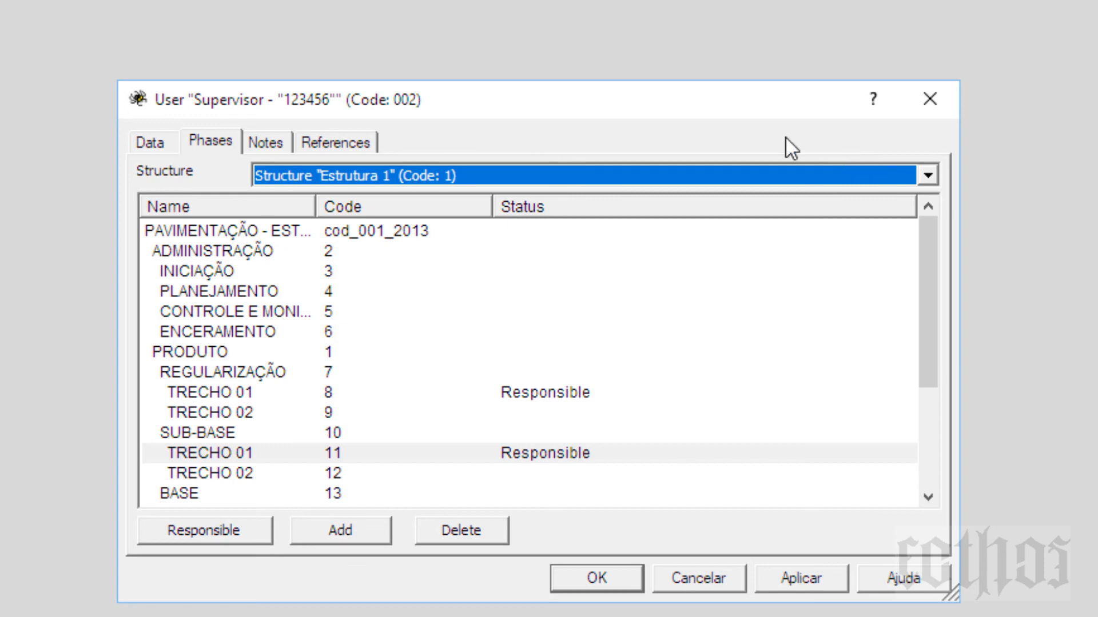
# Step: Revisit the Supervisor's data and phases, selecting PAVIMENTAÇÃO, TRECHO 01 (code 8) and SUB-BASE
pyautogui.click(160, 146)
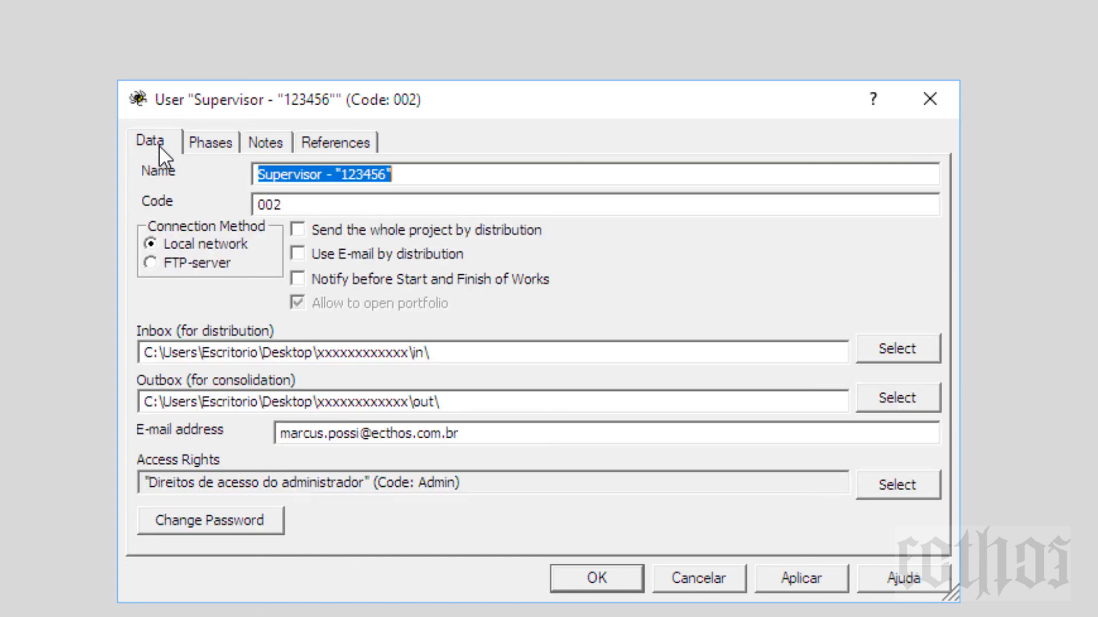
pyautogui.click(226, 150)
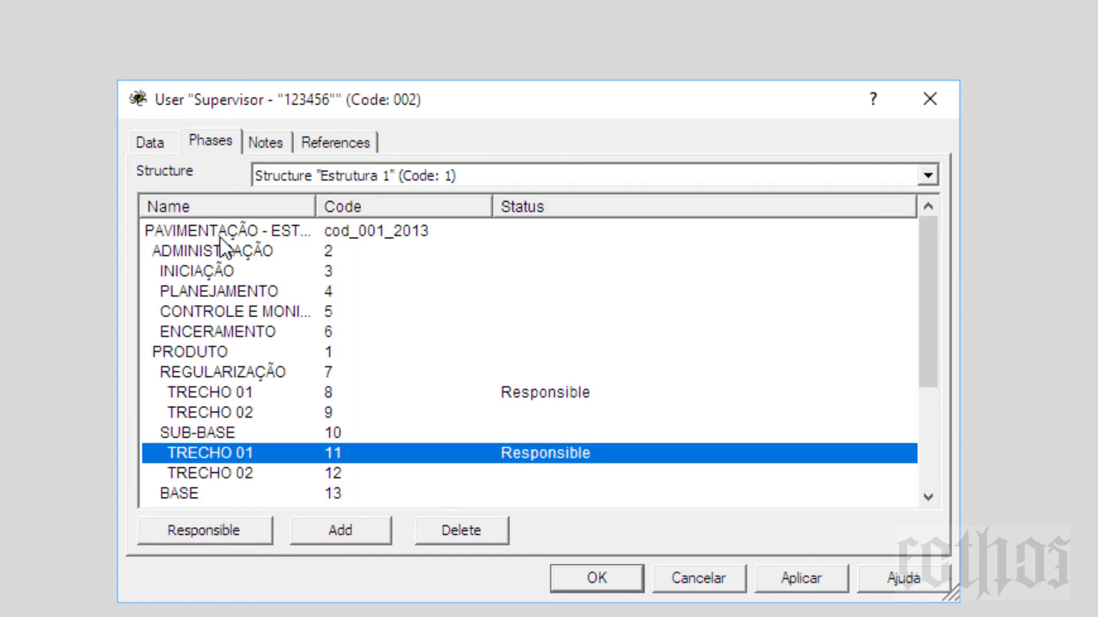
pyautogui.click(242, 227)
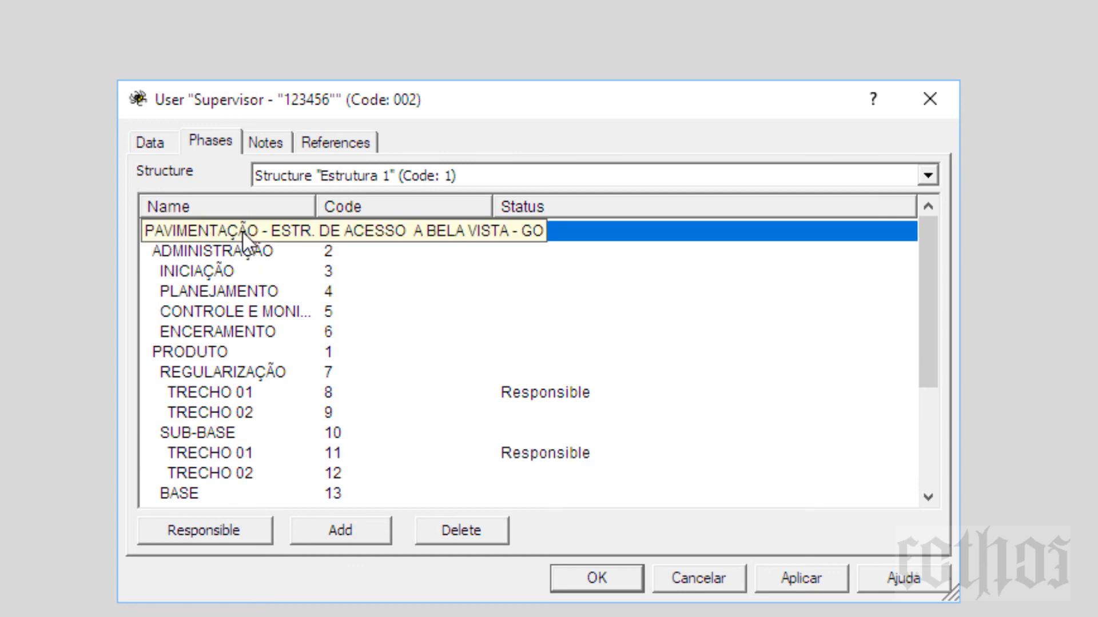
pyautogui.click(235, 374)
pyautogui.click(235, 400)
pyautogui.click(236, 434)
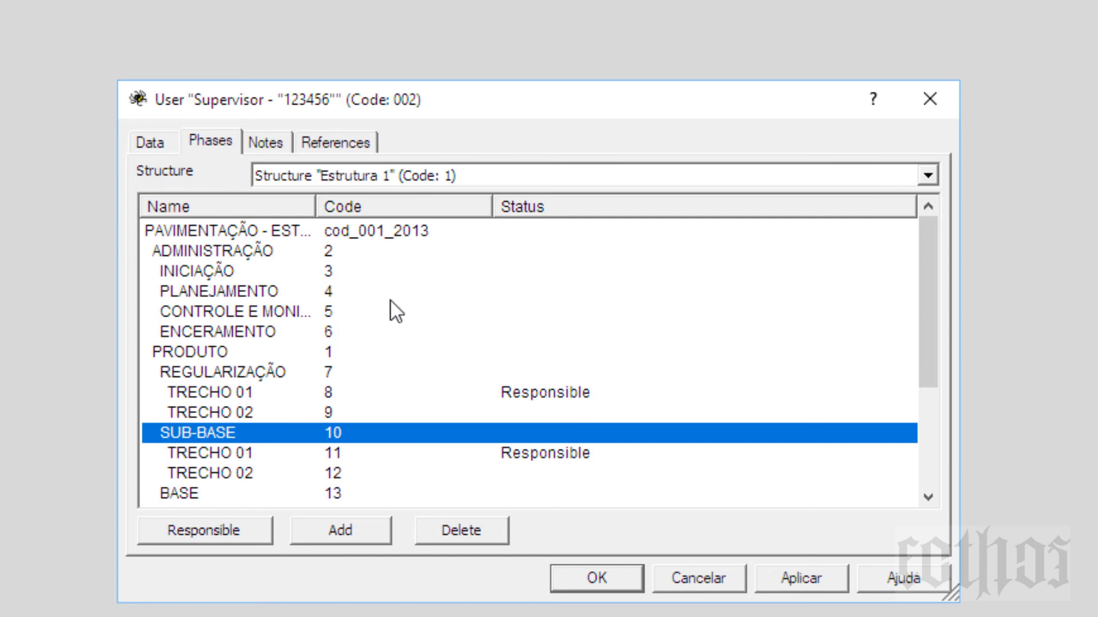
# Step: Select TRECHO 01 phase code 11, then view the Supervisor's empty Notes page
pyautogui.click(537, 397)
pyautogui.click(550, 453)
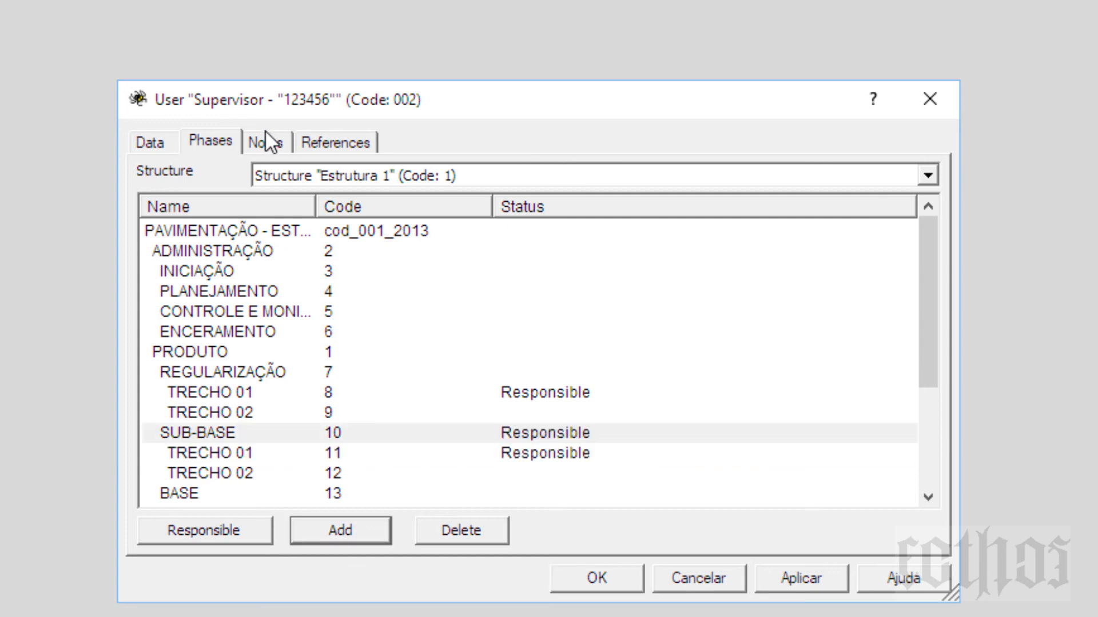
pyautogui.click(266, 133)
pyautogui.click(221, 206)
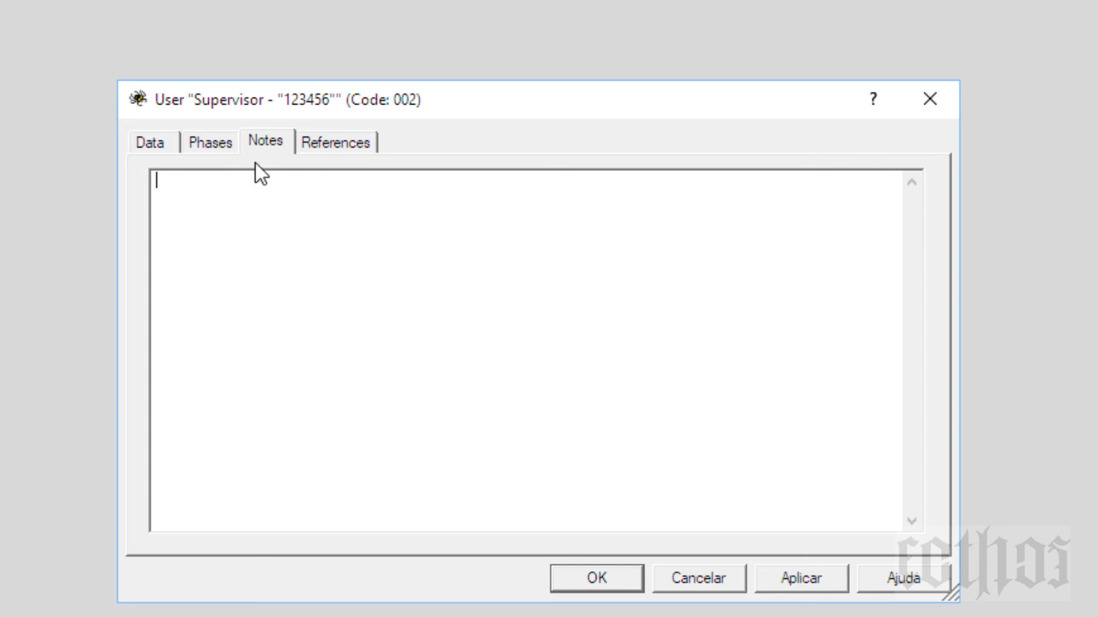
# Step: Show the Supervisor's empty References list, briefly checking the Data tab
pyautogui.click(315, 144)
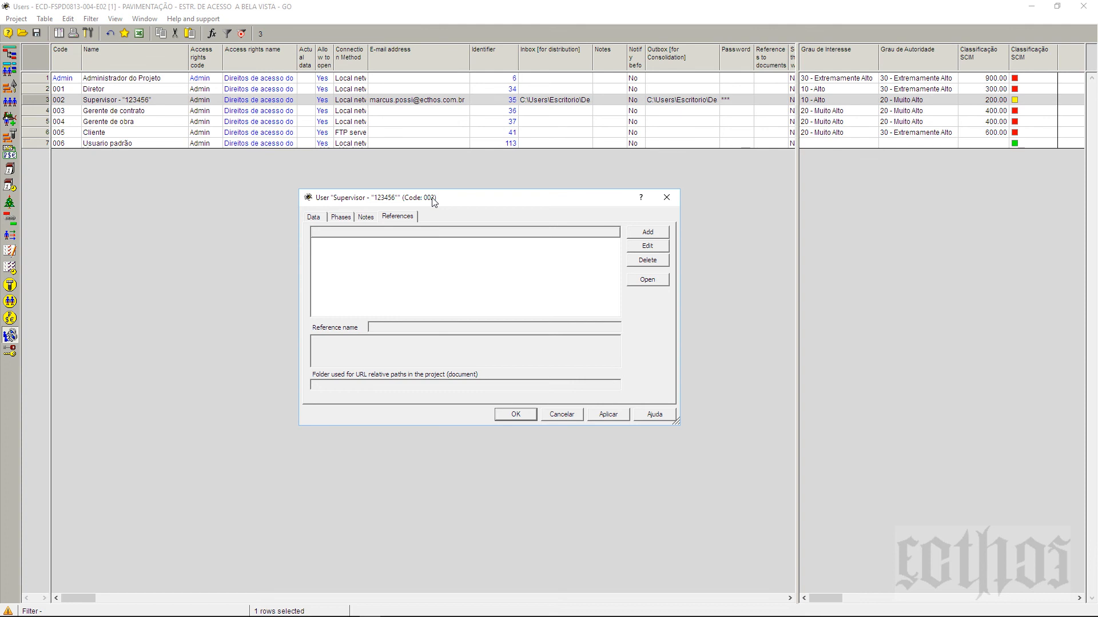
pyautogui.click(314, 218)
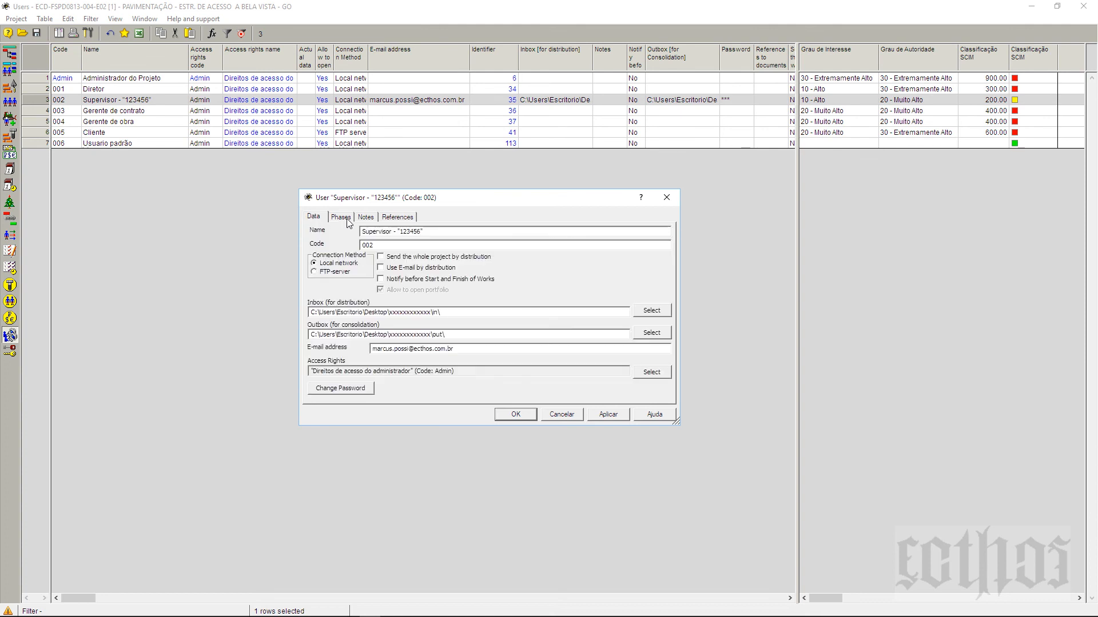
pyautogui.click(399, 217)
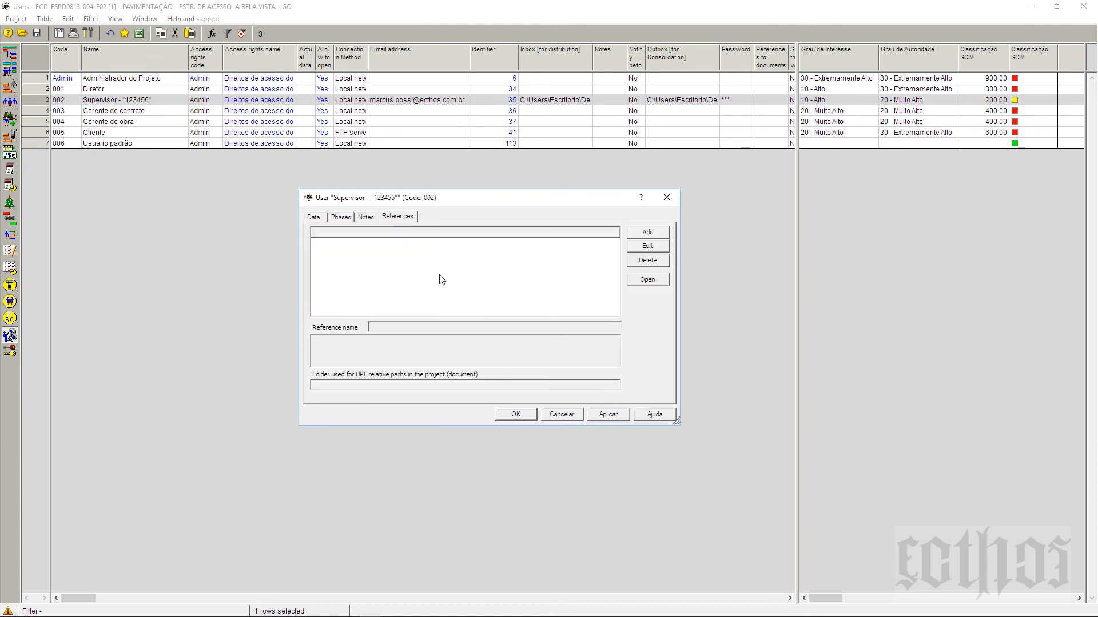
# Step: Start adding a document reference, cancel it, and close the Supervisor's user window
pyautogui.click(646, 233)
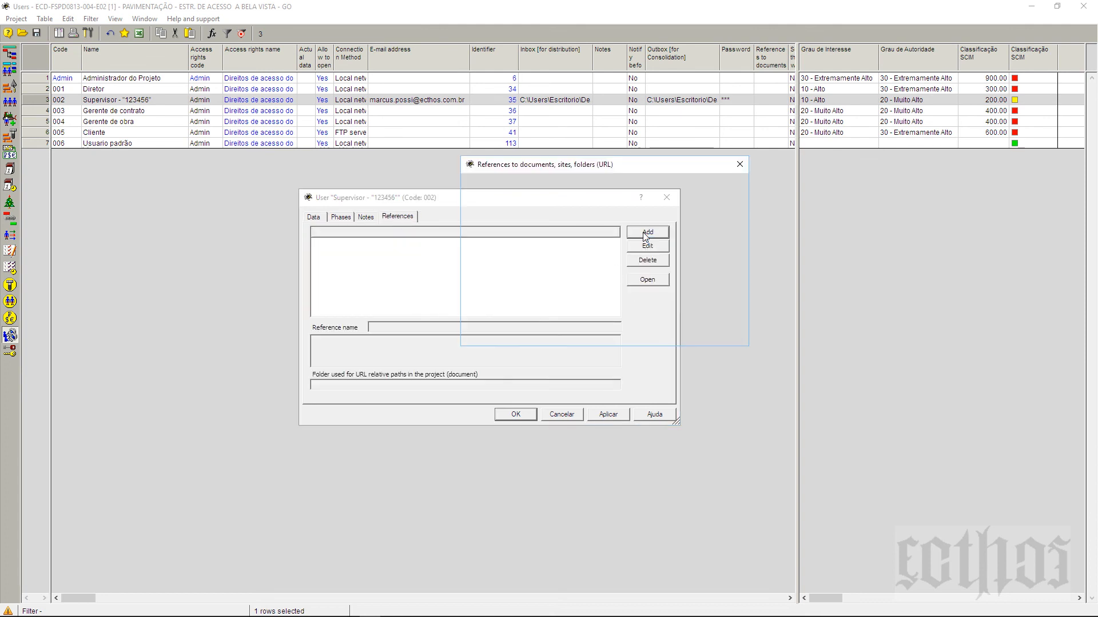
pyautogui.moveTo(657, 163); pyautogui.dragTo(741, 251)
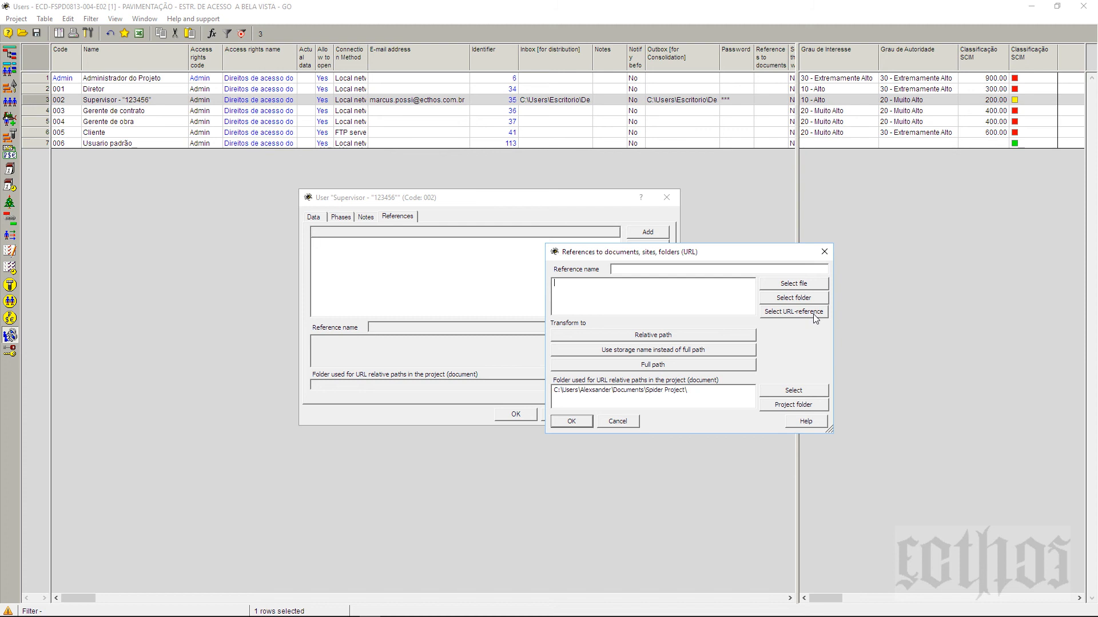
pyautogui.moveTo(786, 256); pyautogui.dragTo(936, 183)
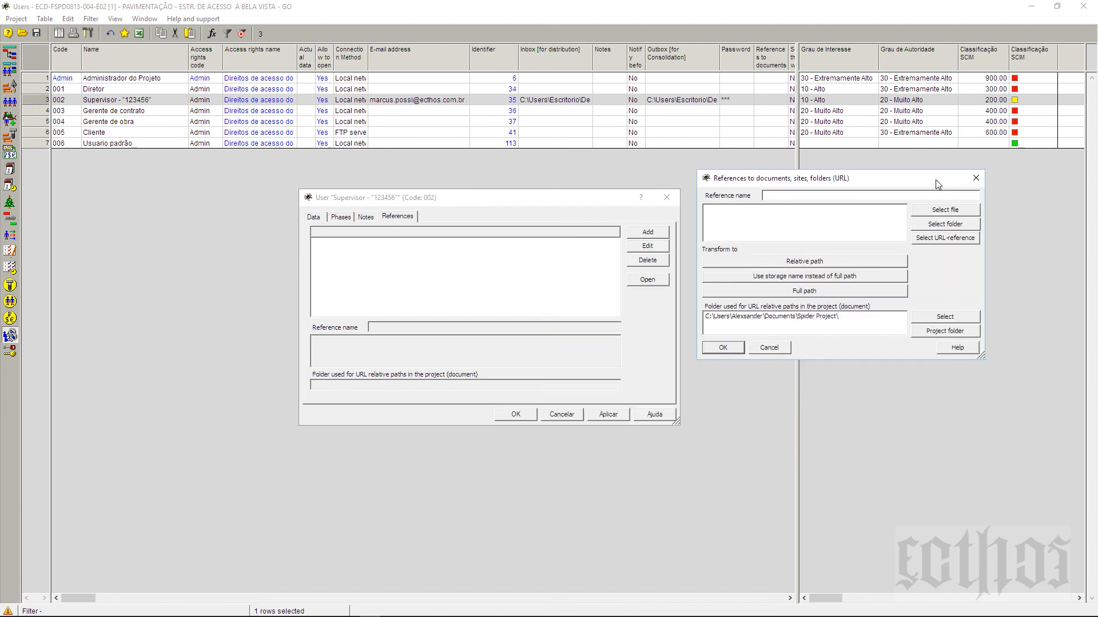
pyautogui.click(771, 348)
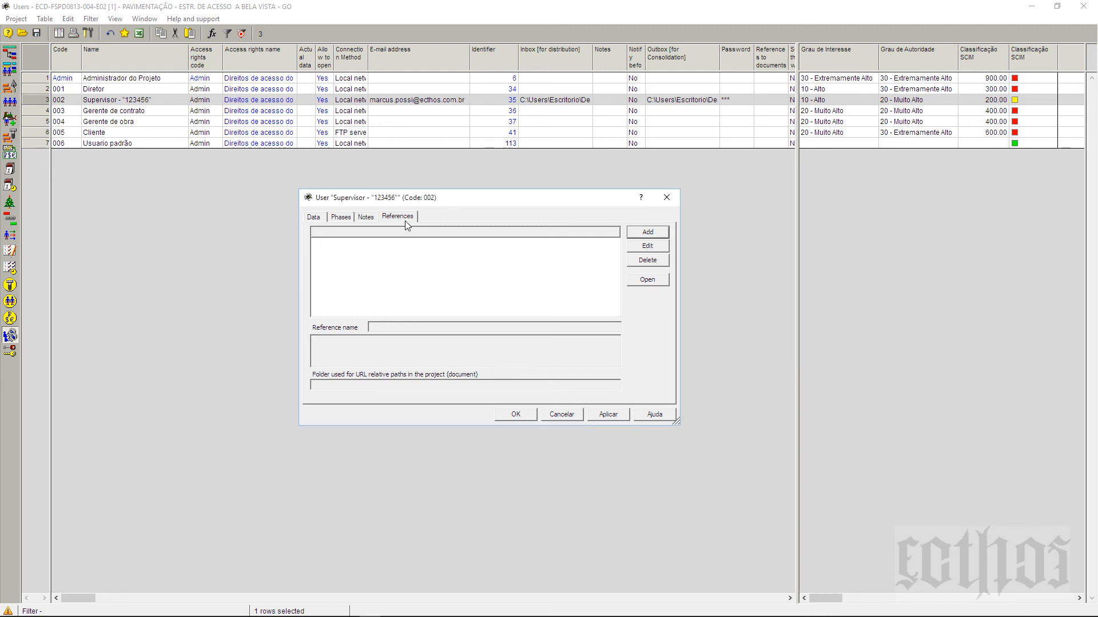
pyautogui.click(309, 220)
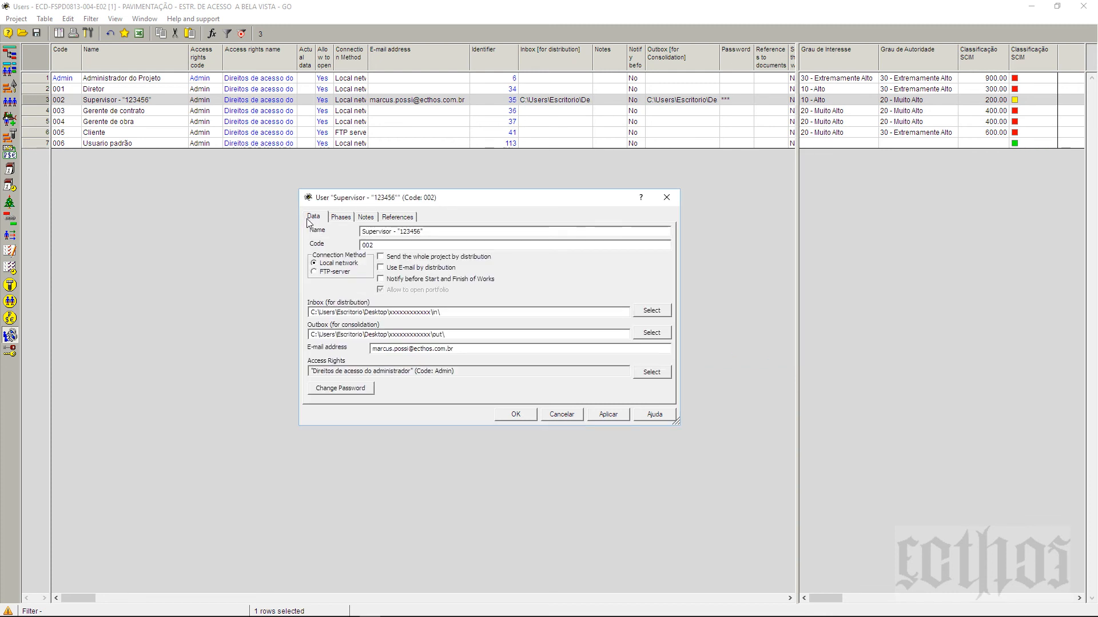
pyautogui.click(443, 234)
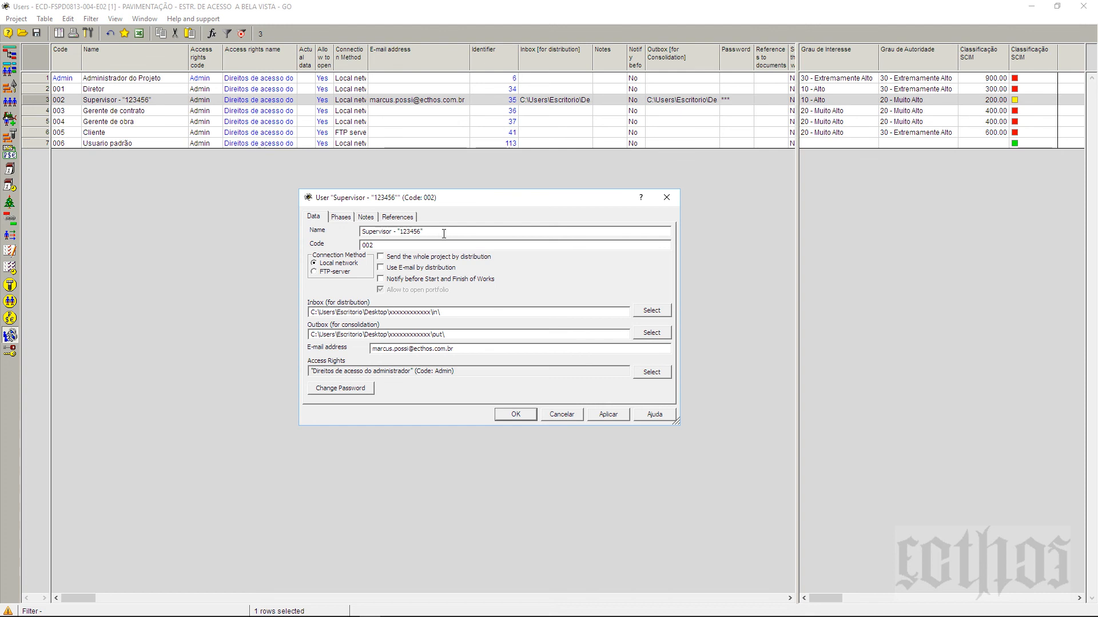
pyautogui.click(666, 198)
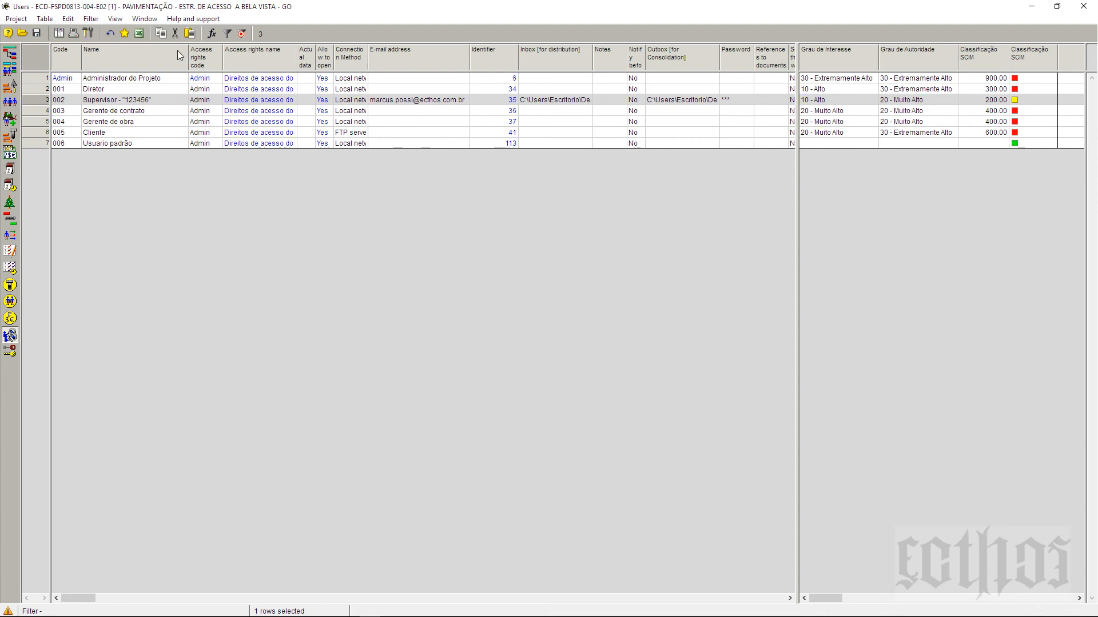
# Step: Hide the access rights, inbox, notes, outbox, password, references and e-mail columns from the Users table
pyautogui.click(208, 54)
pyautogui.click(264, 55)
pyautogui.click(304, 54)
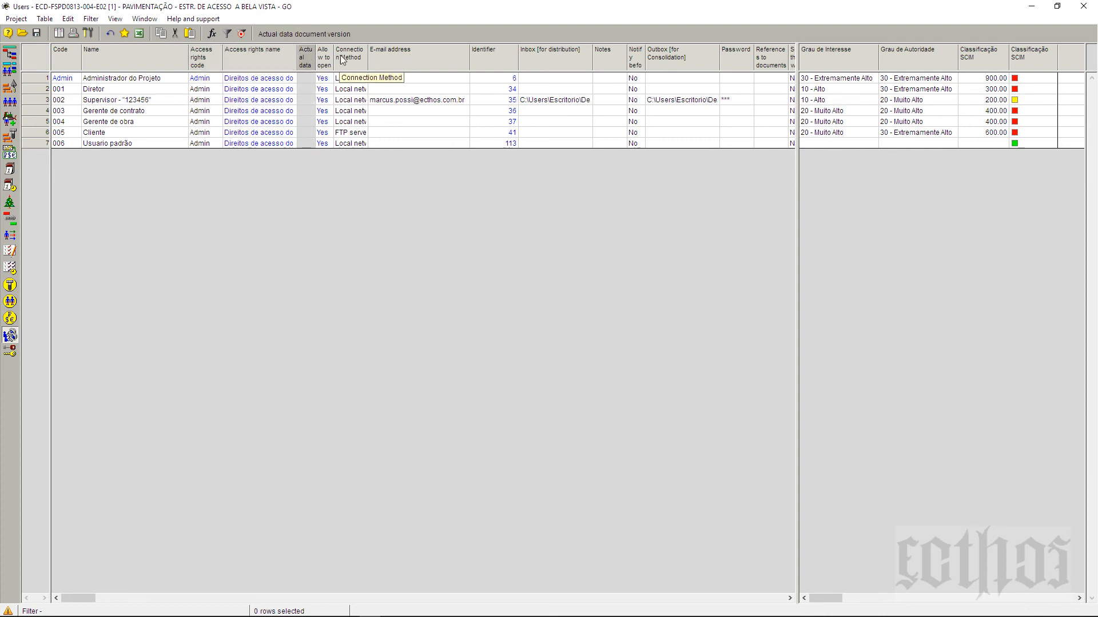
pyautogui.click(205, 56)
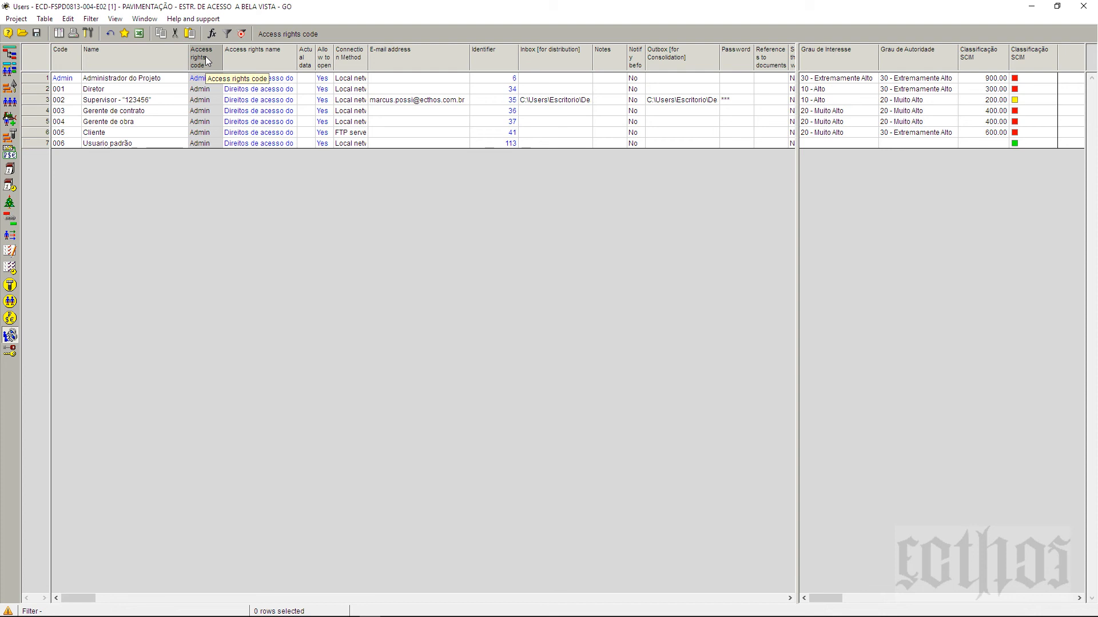
pyautogui.rightClick(205, 56)
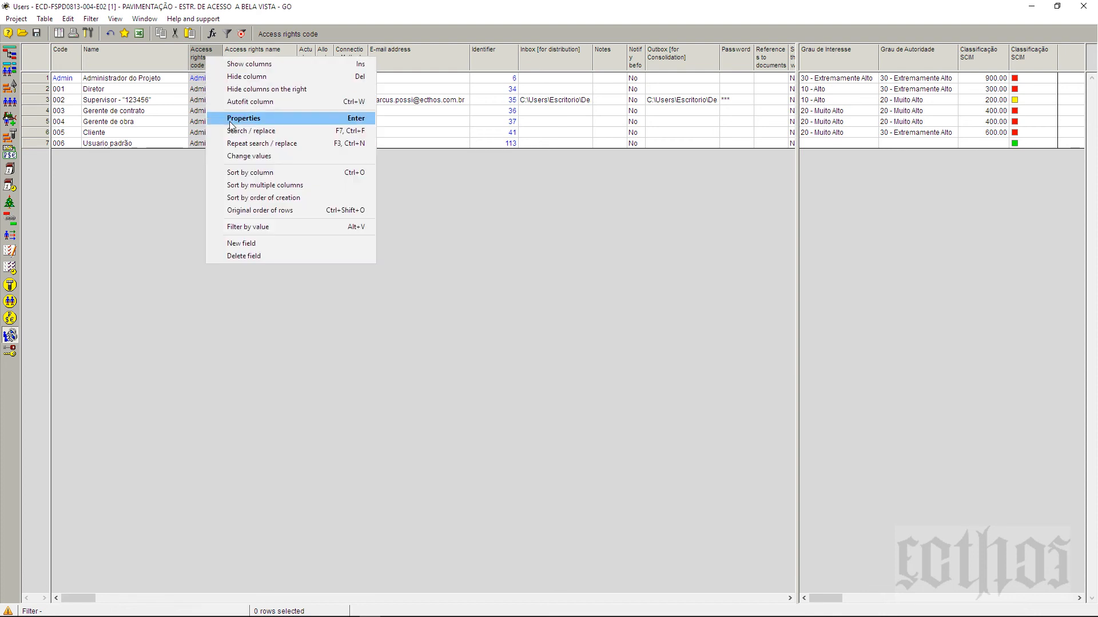
pyautogui.click(268, 80)
pyautogui.press('Delete')
pyautogui.press('Delete')
pyautogui.press('Delete')
pyautogui.press('Delete')
pyautogui.press('Delete')
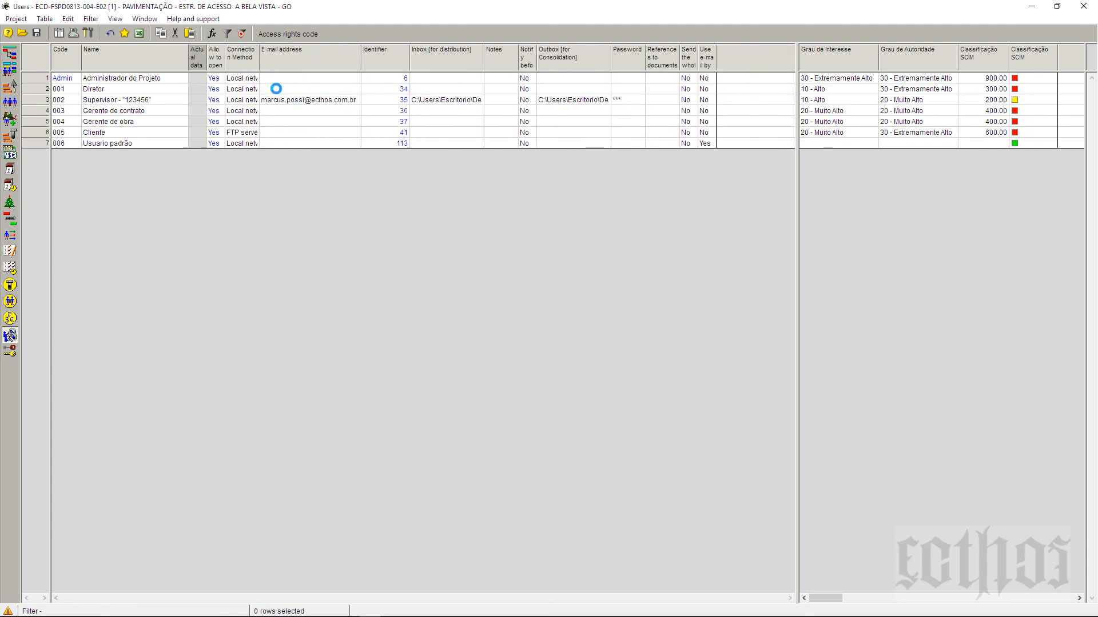
pyautogui.press('Delete')
pyautogui.press('Delete')
pyautogui.press('Delete')
pyautogui.press('Delete')
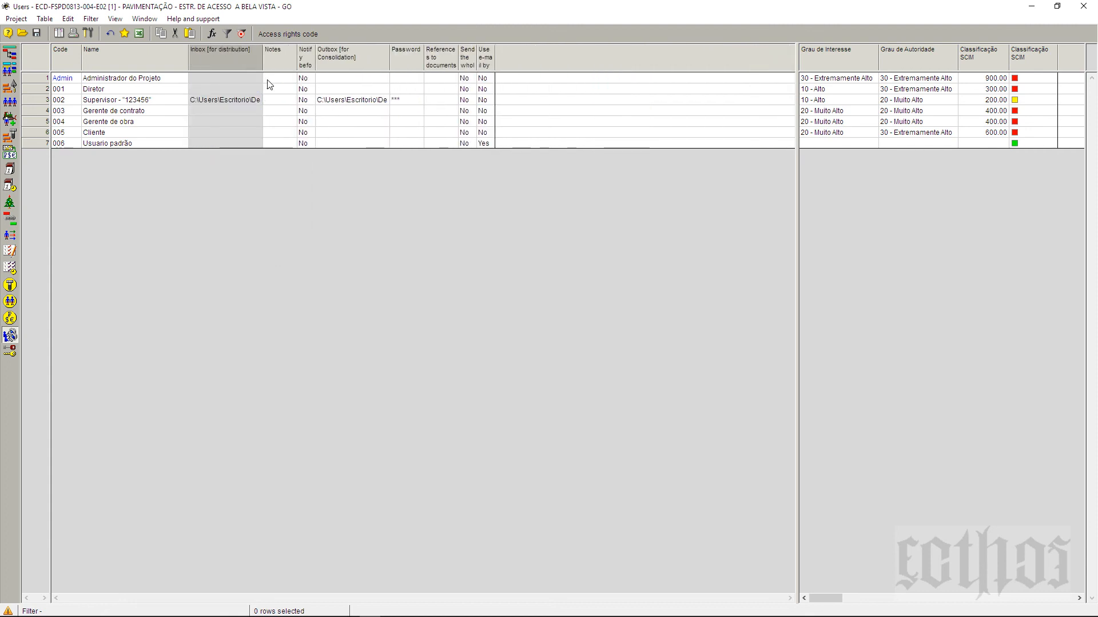
pyautogui.press('Delete')
pyautogui.press('Delete')
pyautogui.press('Delete')
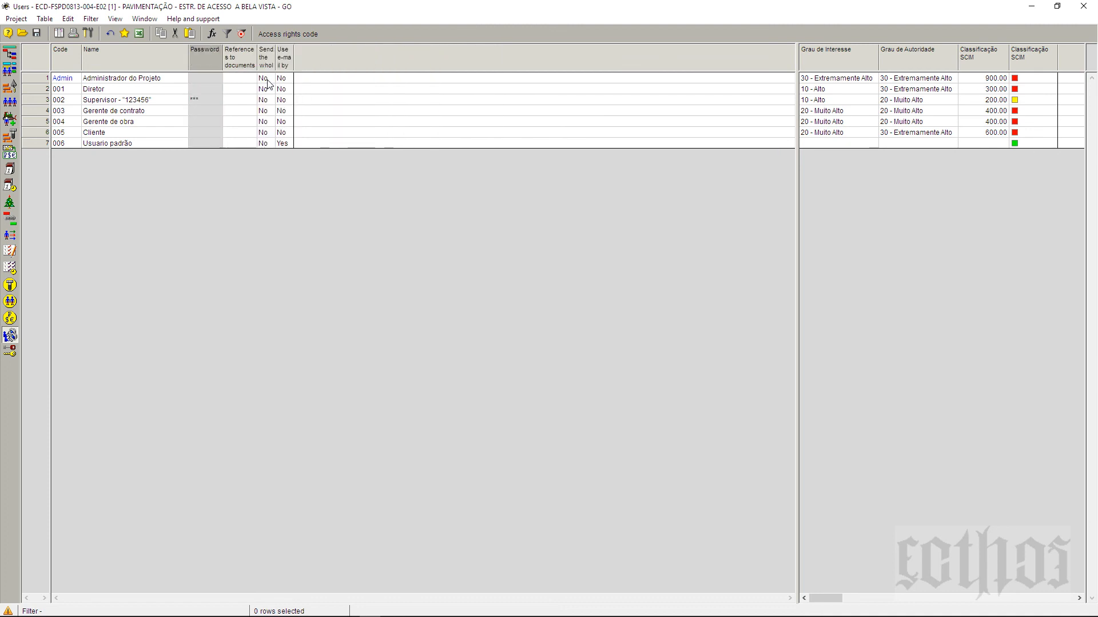
pyautogui.press('Delete')
pyautogui.press('Delete')
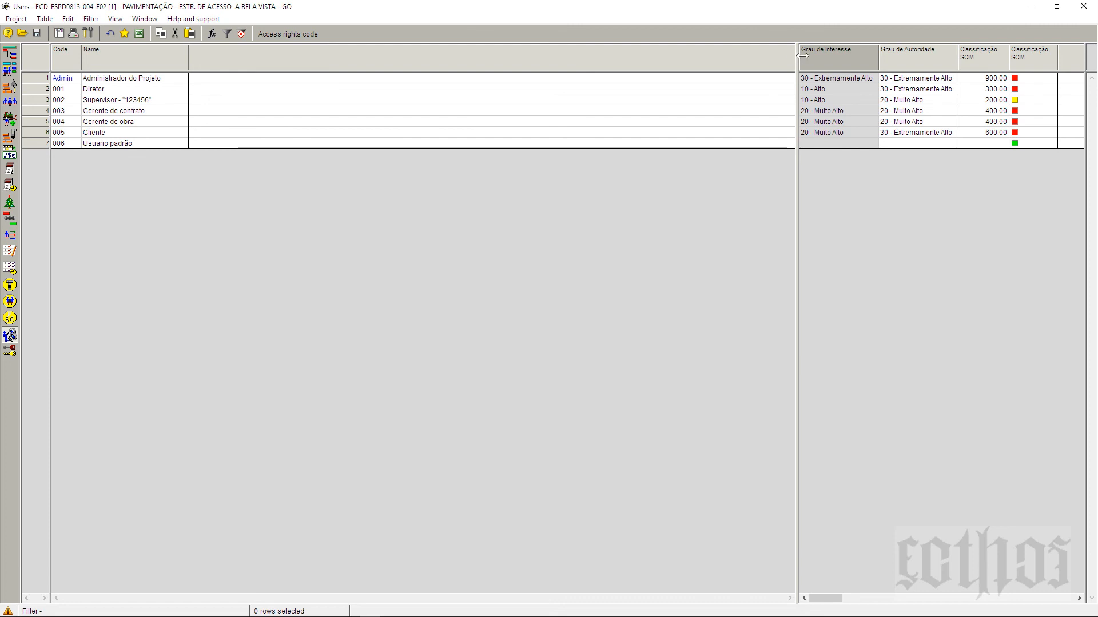
# Step: Narrow the left pane to Code and Name so the rating columns sit beside them
pyautogui.moveTo(798, 217); pyautogui.dragTo(184, 203)
pyautogui.click(162, 122)
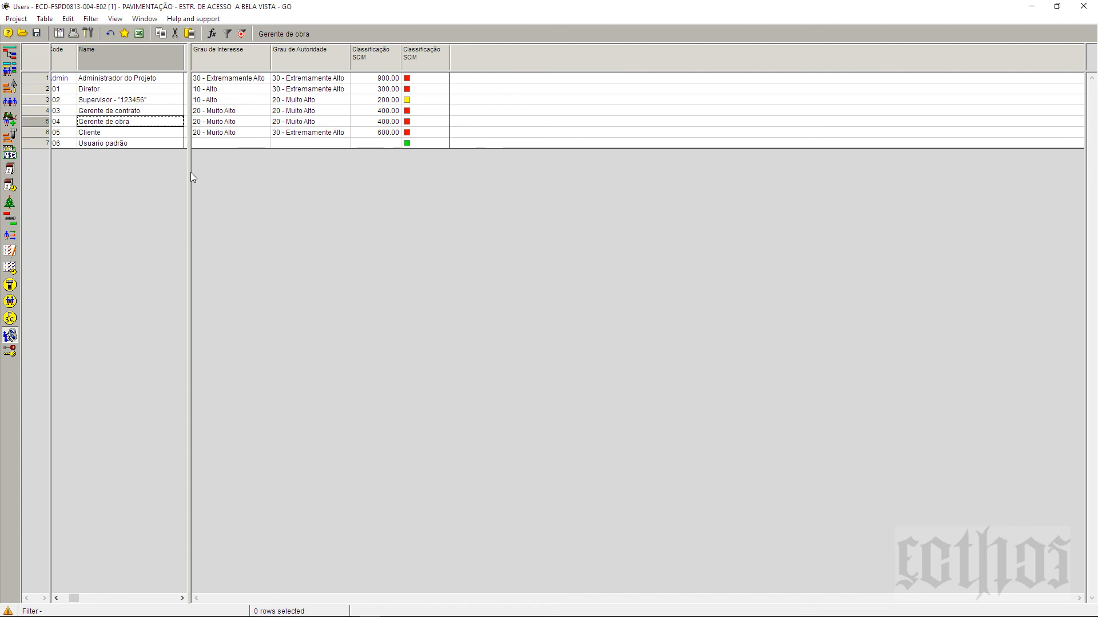
pyautogui.moveTo(190, 172); pyautogui.dragTo(189, 173)
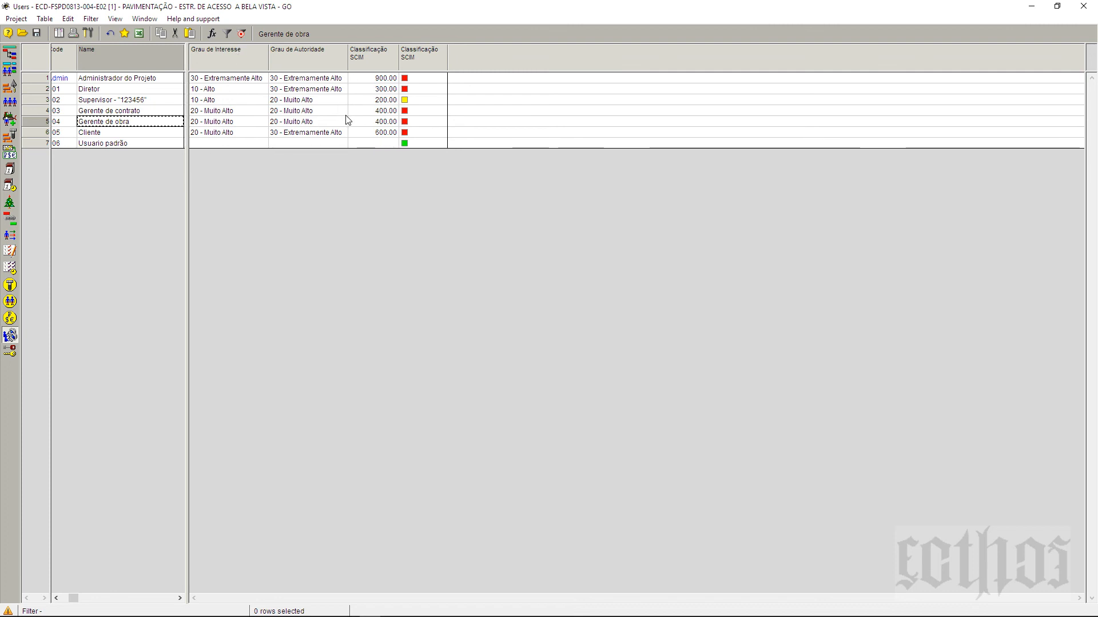
pyautogui.click(56, 598)
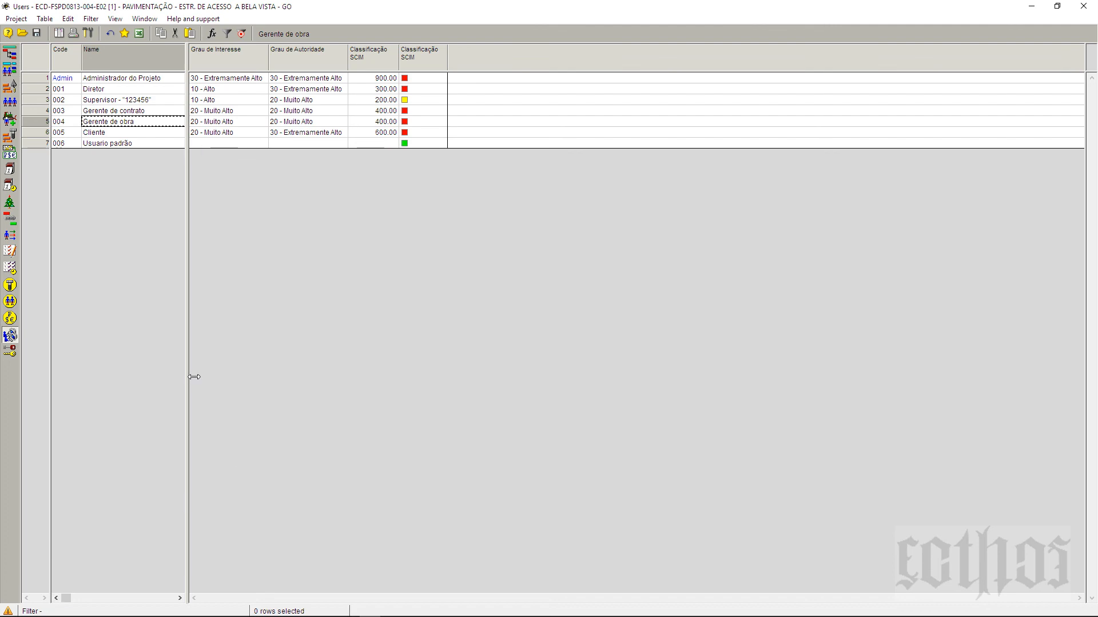
pyautogui.moveTo(193, 376)
pyautogui.mouseDown()
pyautogui.moveTo(210, 376)
pyautogui.moveTo(197, 382)
pyautogui.mouseUp()
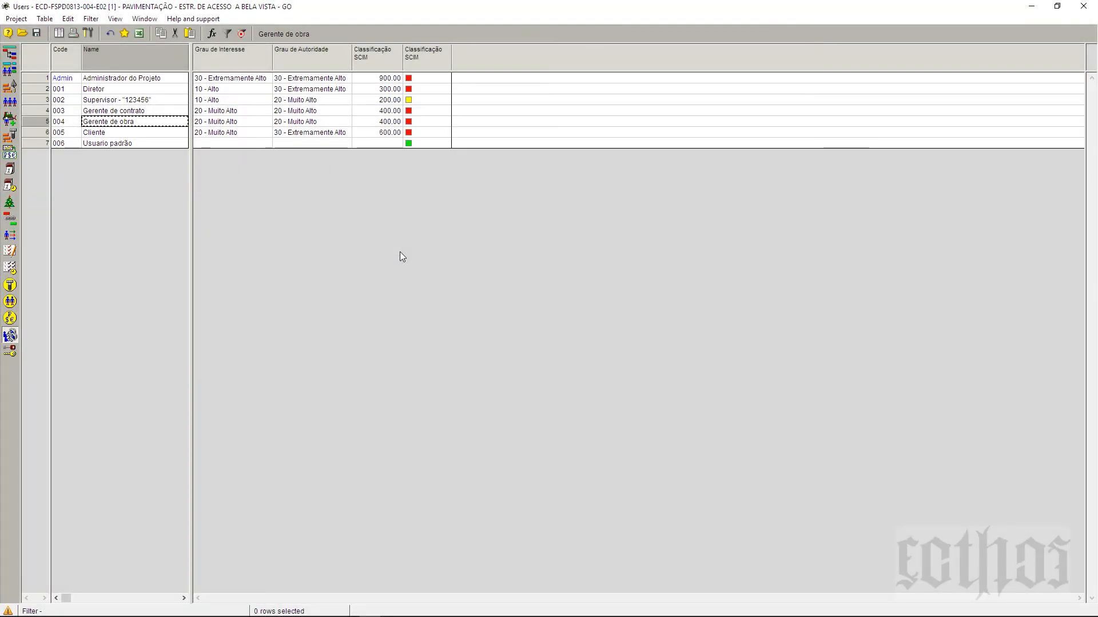
pyautogui.click(36, 145)
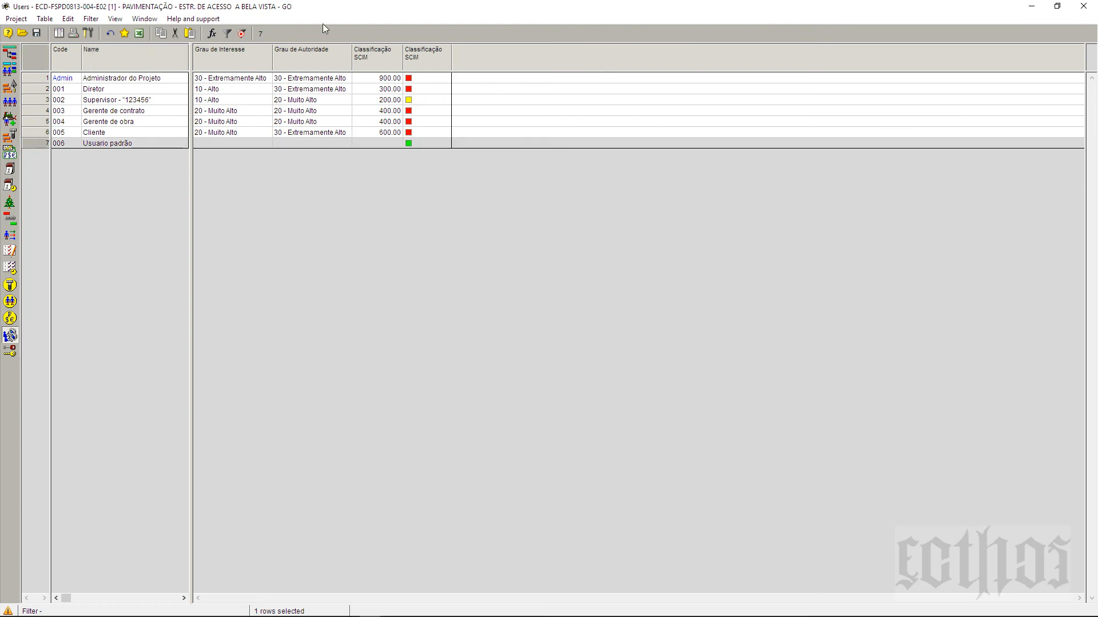
# Step: Add a new user field column, User field A, to the Users table
pyautogui.rightClick(489, 55)
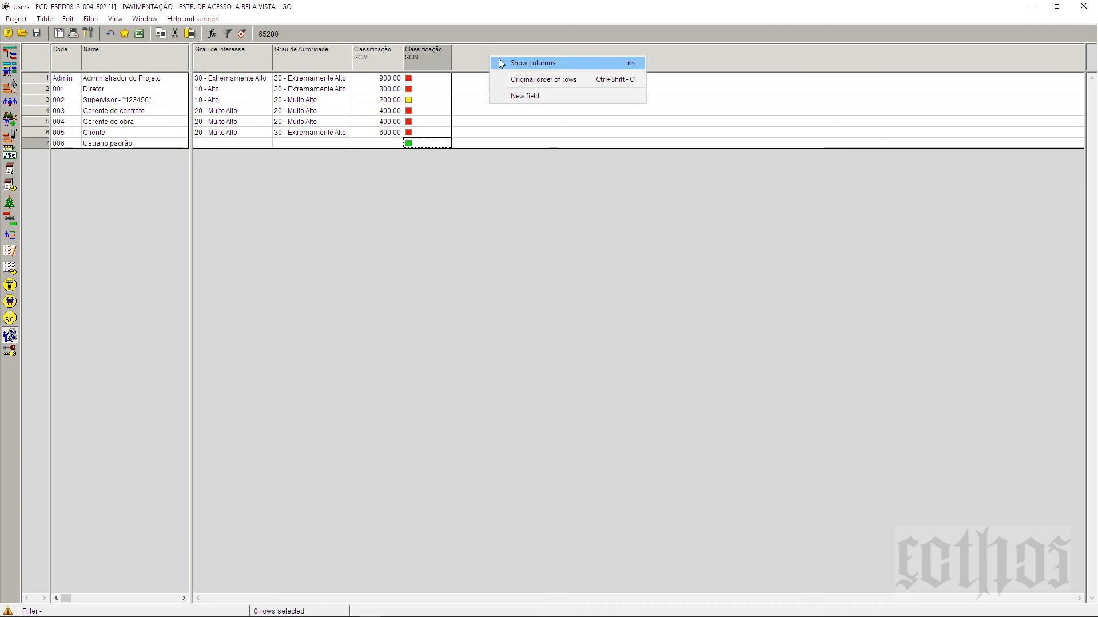
pyautogui.click(522, 98)
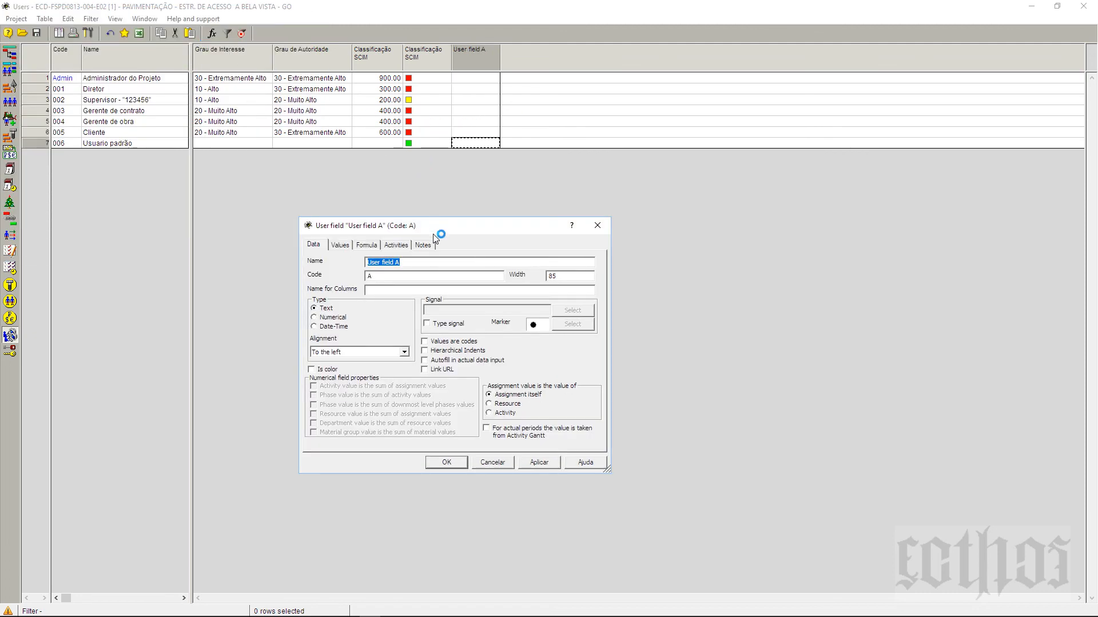
pyautogui.moveTo(437, 231); pyautogui.dragTo(509, 228)
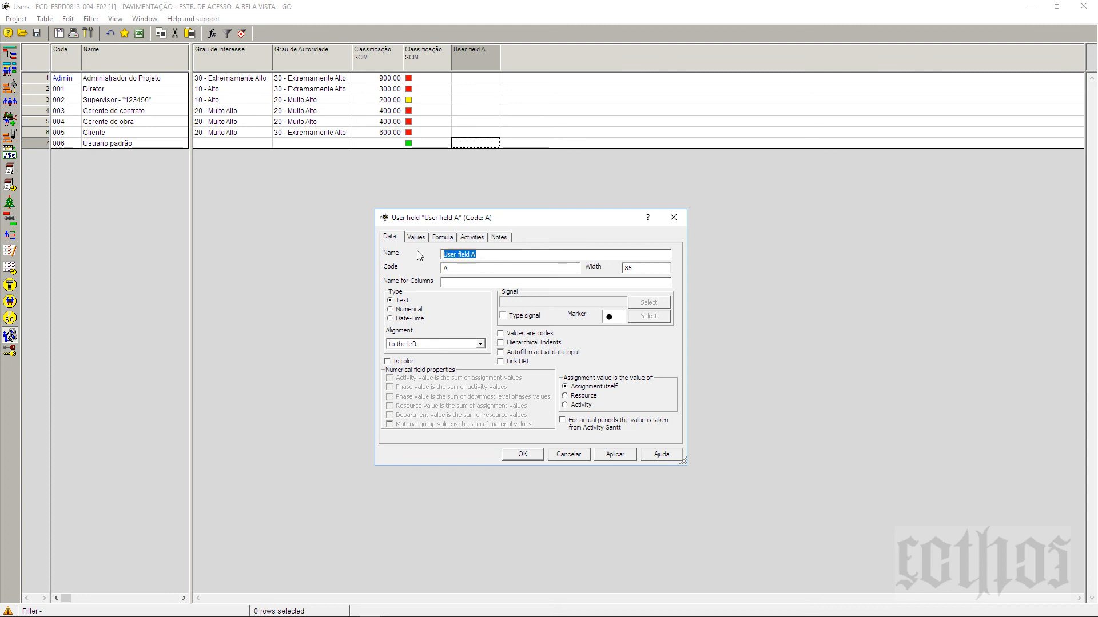
# Step: Define the new user field as Externo/Interno, code COD_030-003, type Text, and save it
pyautogui.write('Exter')
pyautogui.write('no')
pyautogui.write('/Iner')
pyautogui.write('ter')
pyautogui.write('n')
pyautogui.write('o')
pyautogui.press('Tab')
pyautogui.write('COD_030-003')
pyautogui.click(390, 310)
pyautogui.click(394, 320)
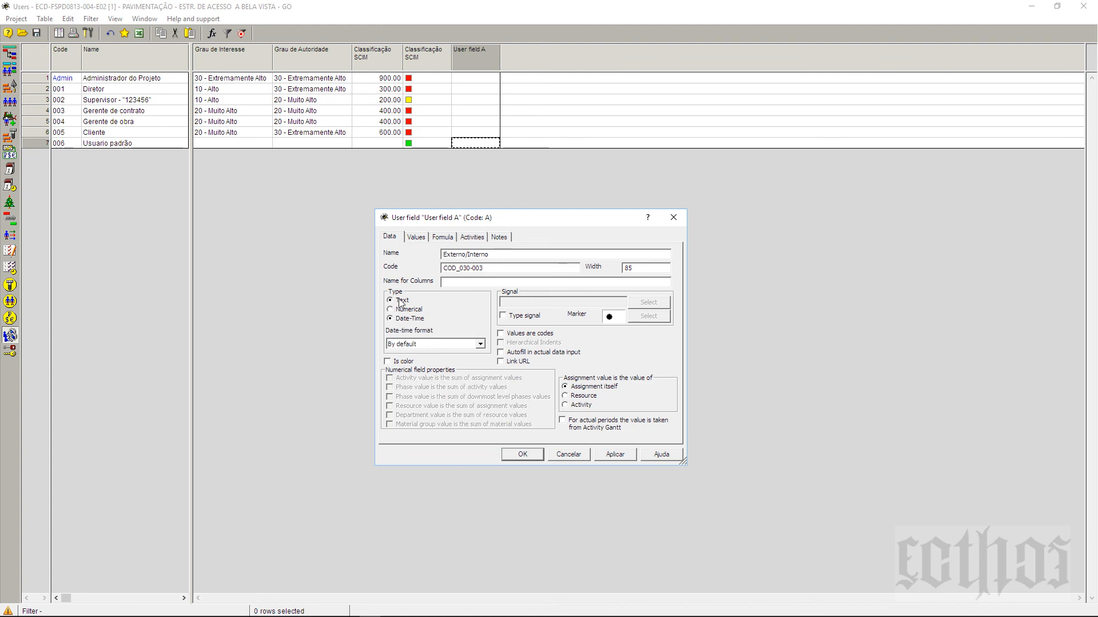
pyautogui.click(401, 302)
pyautogui.click(533, 320)
pyautogui.click(533, 322)
pyautogui.click(524, 362)
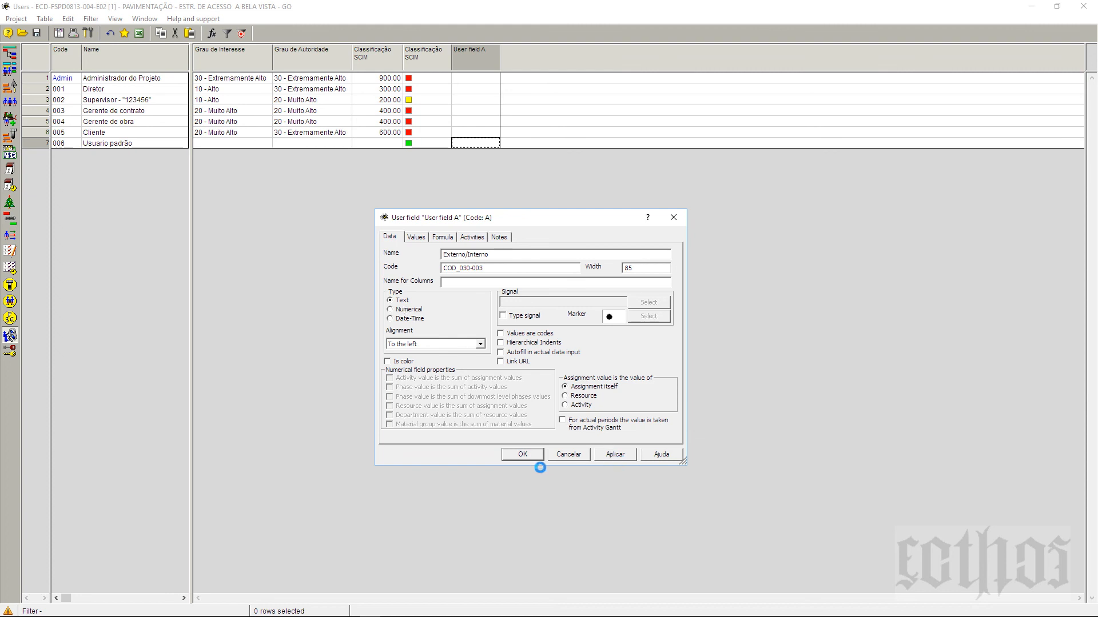
pyautogui.click(531, 458)
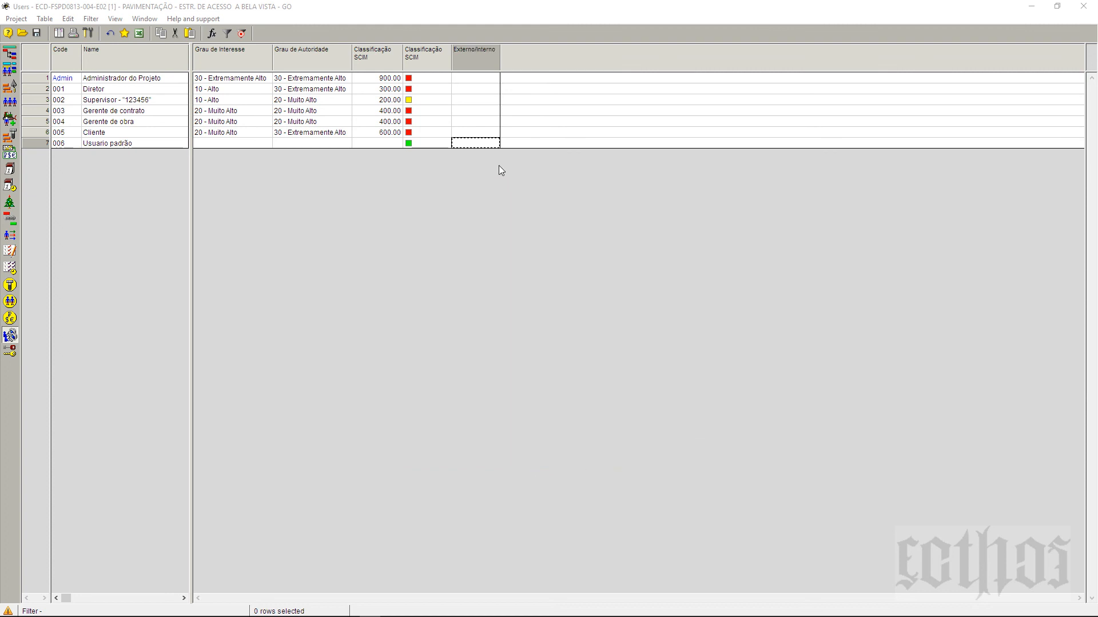
# Step: Enter 'int' as the Externo/Interno value for the first two users
pyautogui.click(473, 82)
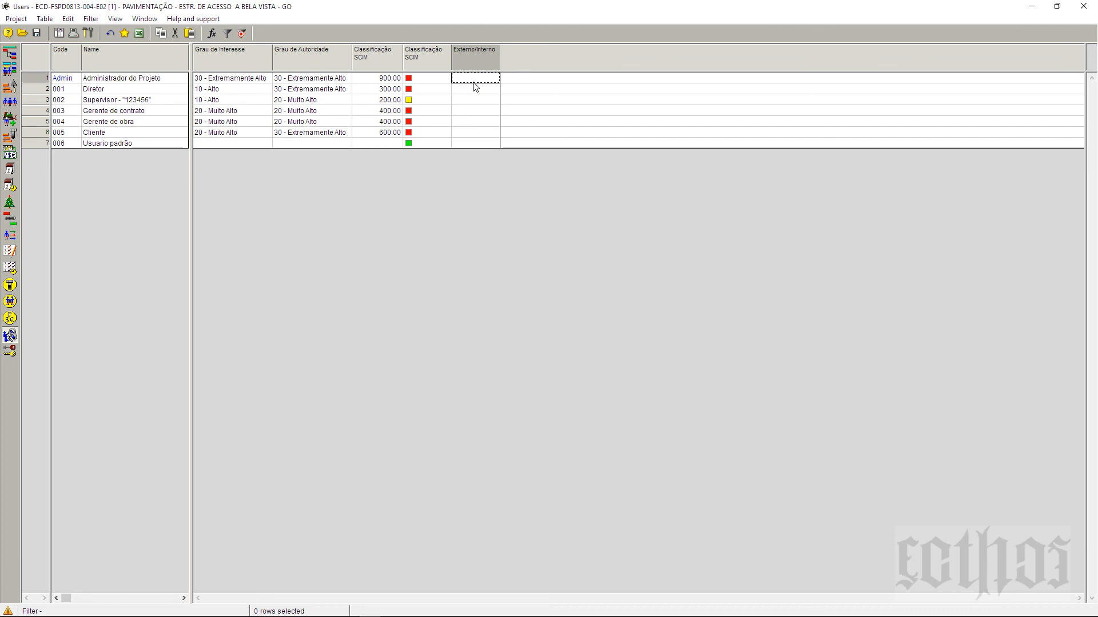
pyautogui.click(473, 80)
pyautogui.write('int')
pyautogui.click(473, 92)
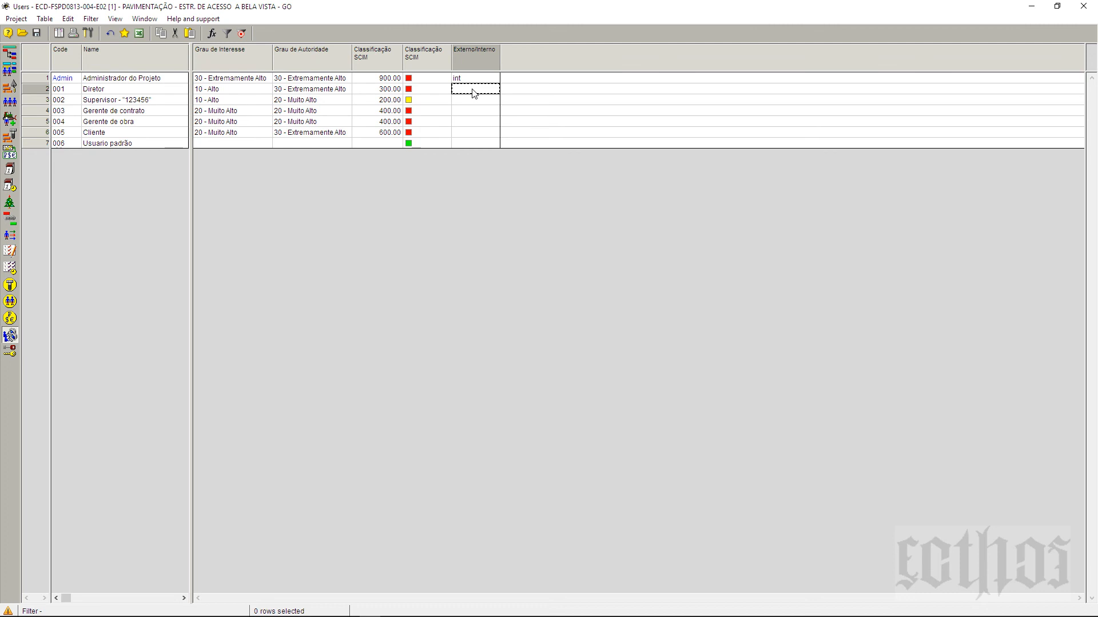
pyautogui.click(474, 93)
pyautogui.write('int')
pyautogui.press('Return')
# Step: Fill the Externo/Interno cells of users 2–6 with 'int'
pyautogui.click(480, 81)
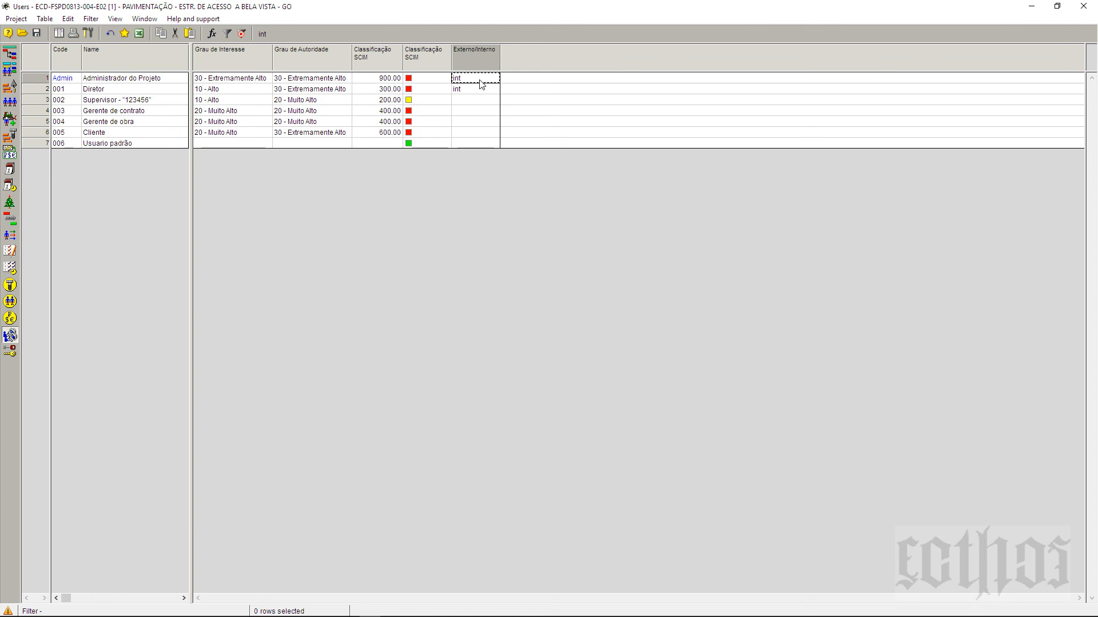
pyautogui.click(483, 92)
pyautogui.keyDown('ctrl'); pyautogui.click(492, 133); pyautogui.keyUp('ctrl')
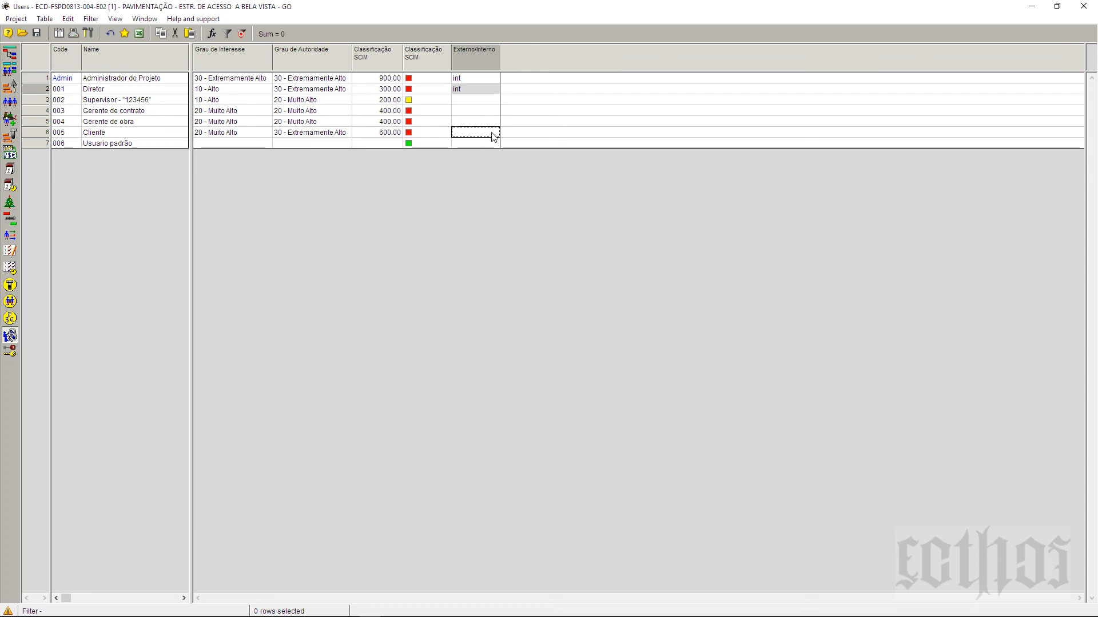
pyautogui.keyDown('shift'); pyautogui.click(492, 134); pyautogui.keyUp('shift')
pyautogui.rightClick(492, 134)
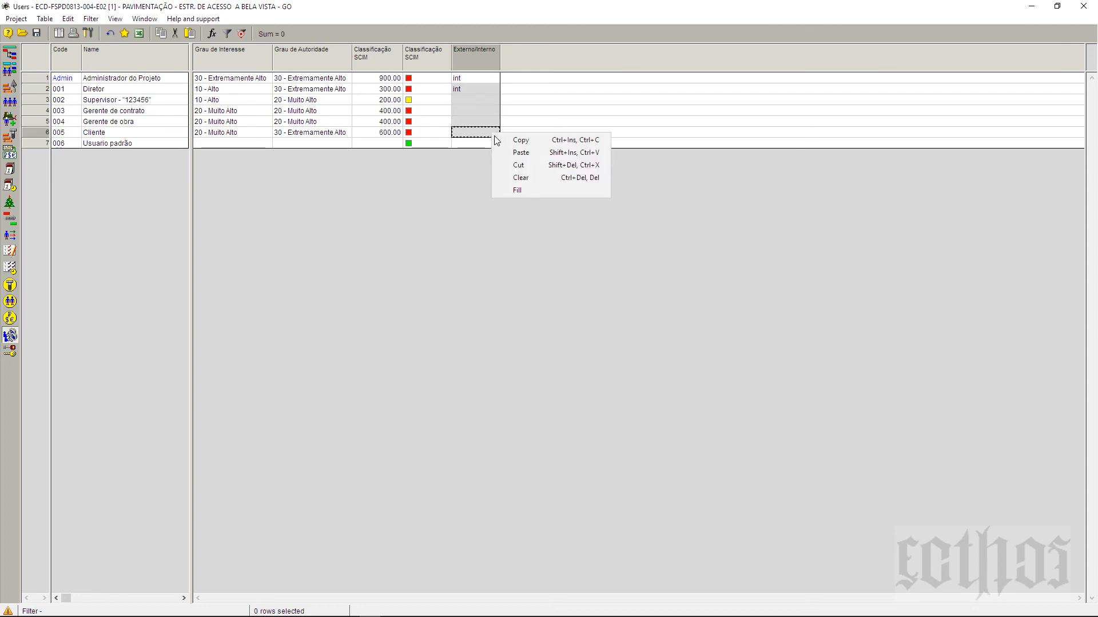
pyautogui.click(517, 194)
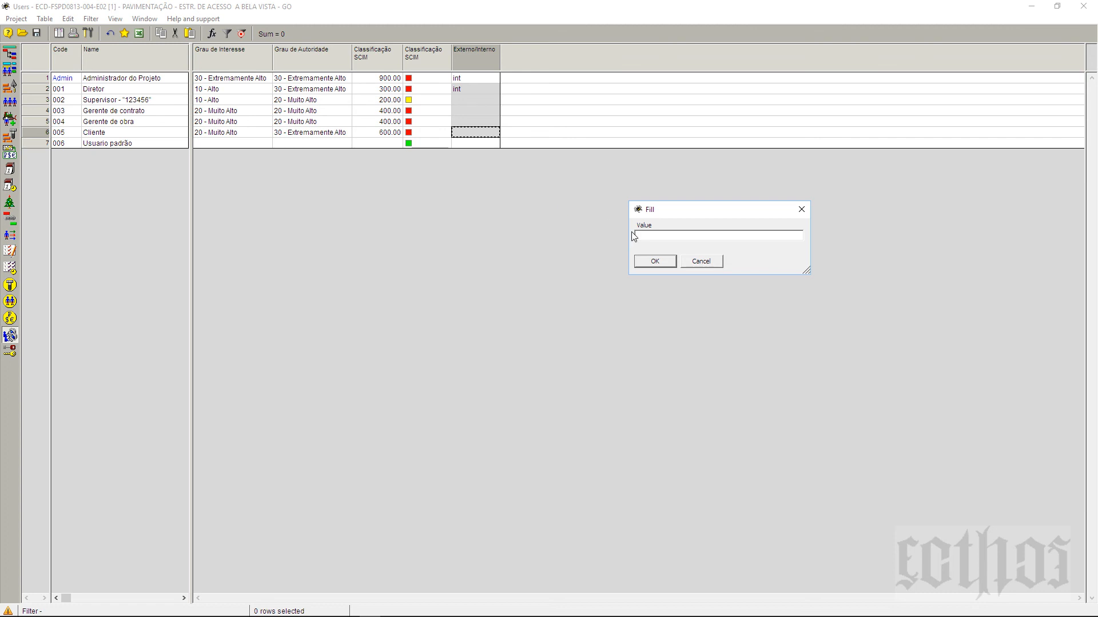
pyautogui.write('int')
pyautogui.click(655, 261)
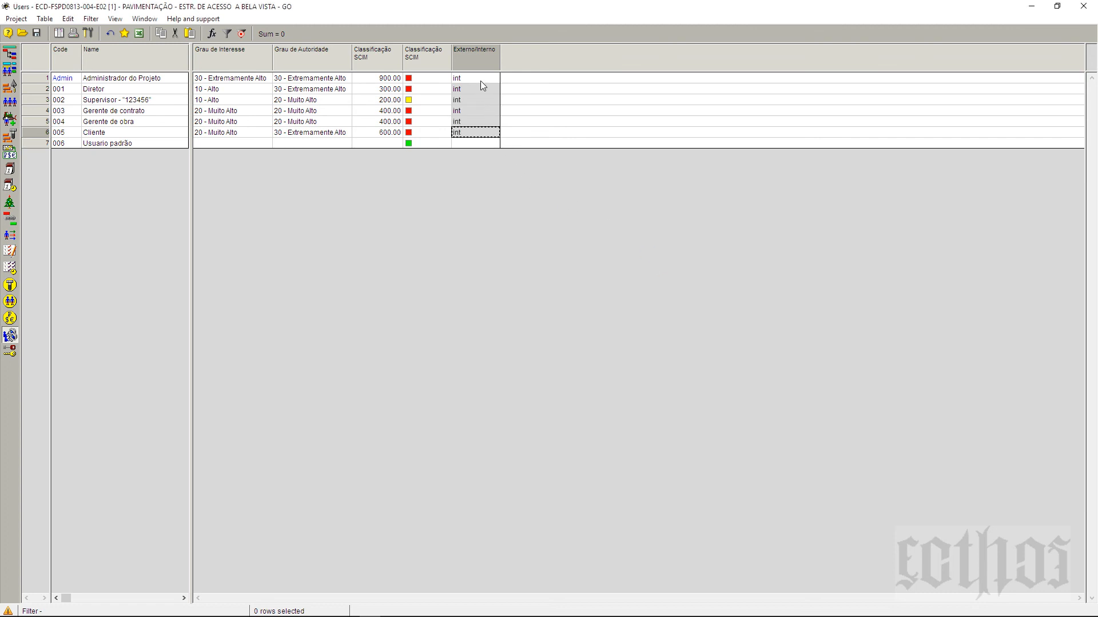
# Step: Set Usuario padrão's Externo/Interno value to 'ext'
pyautogui.click(483, 132)
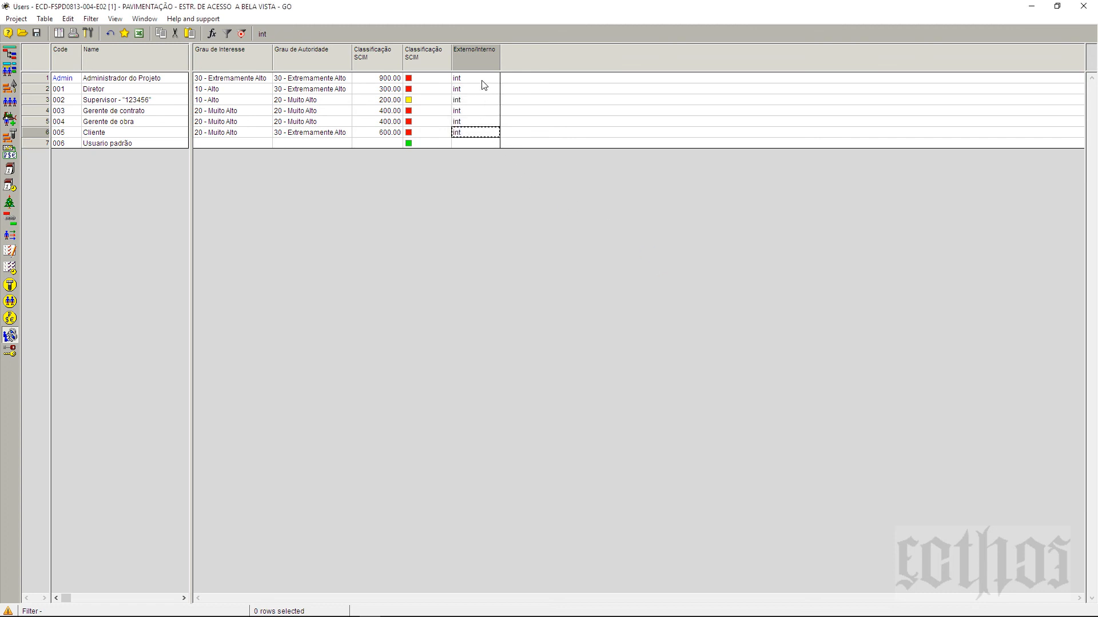
pyautogui.click(484, 144)
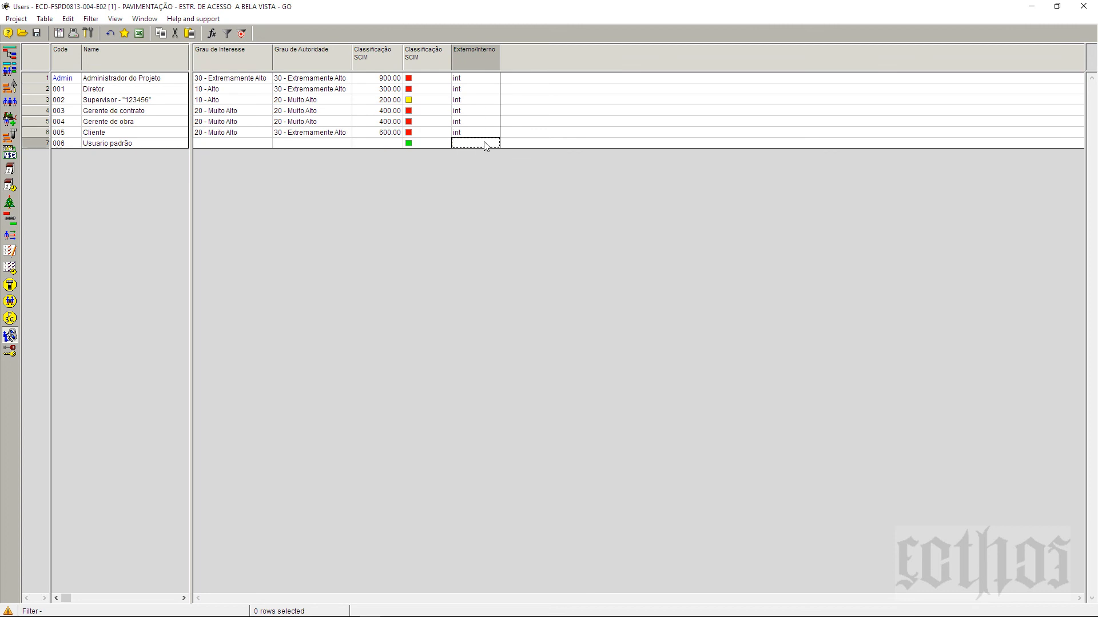
pyautogui.write('ext')
pyautogui.press('Return')
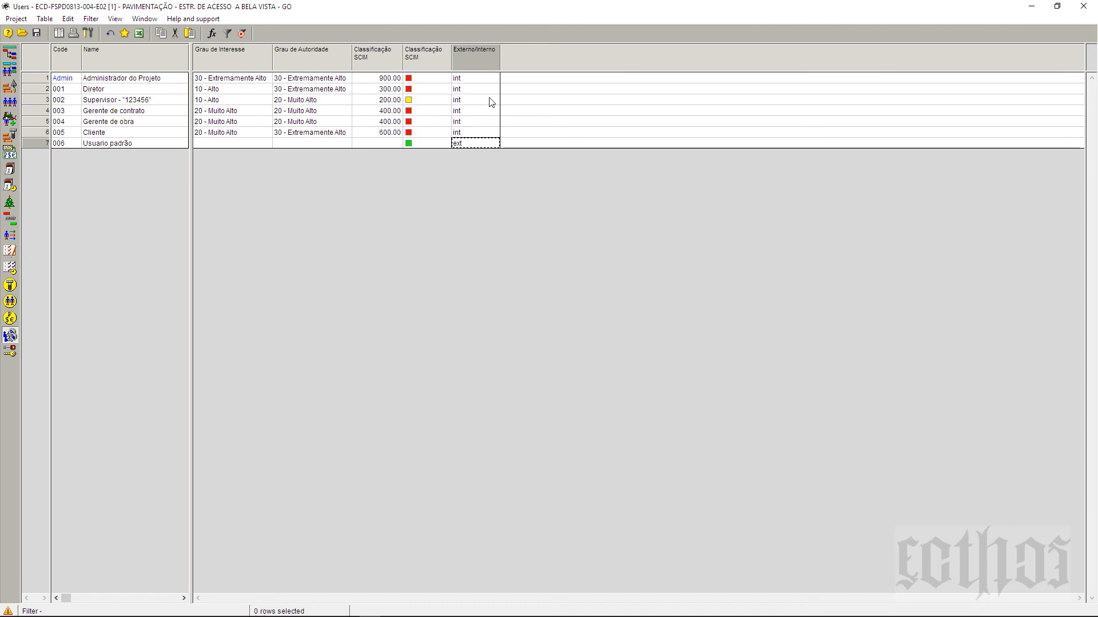
# Step: In the Externo/Interno field properties, add Interno as an allowed value
pyautogui.rightClick(489, 60)
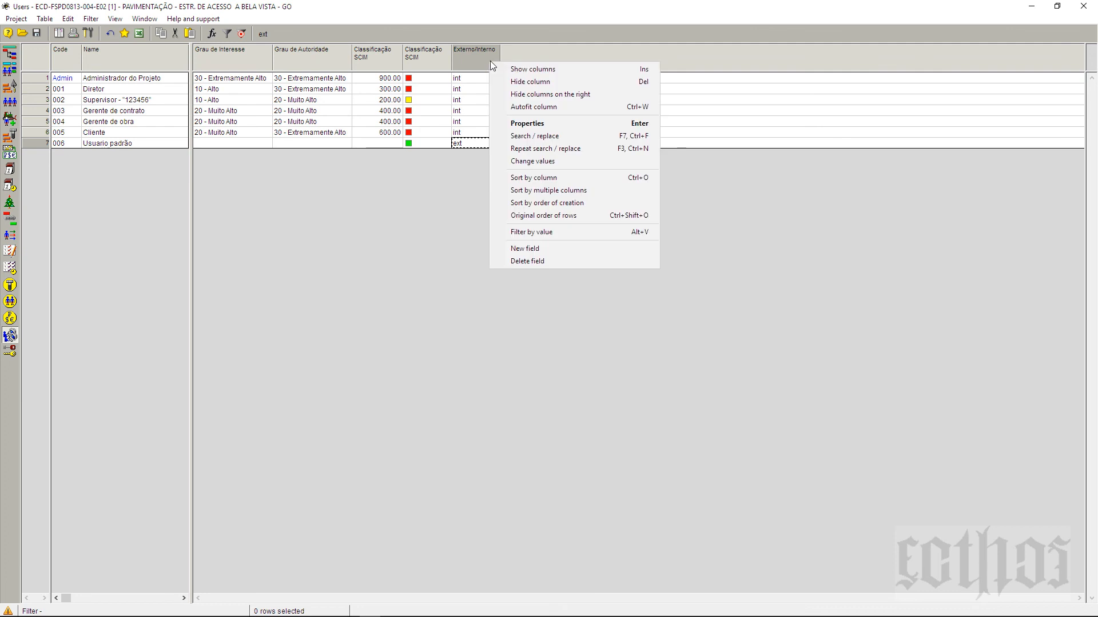
pyautogui.click(540, 123)
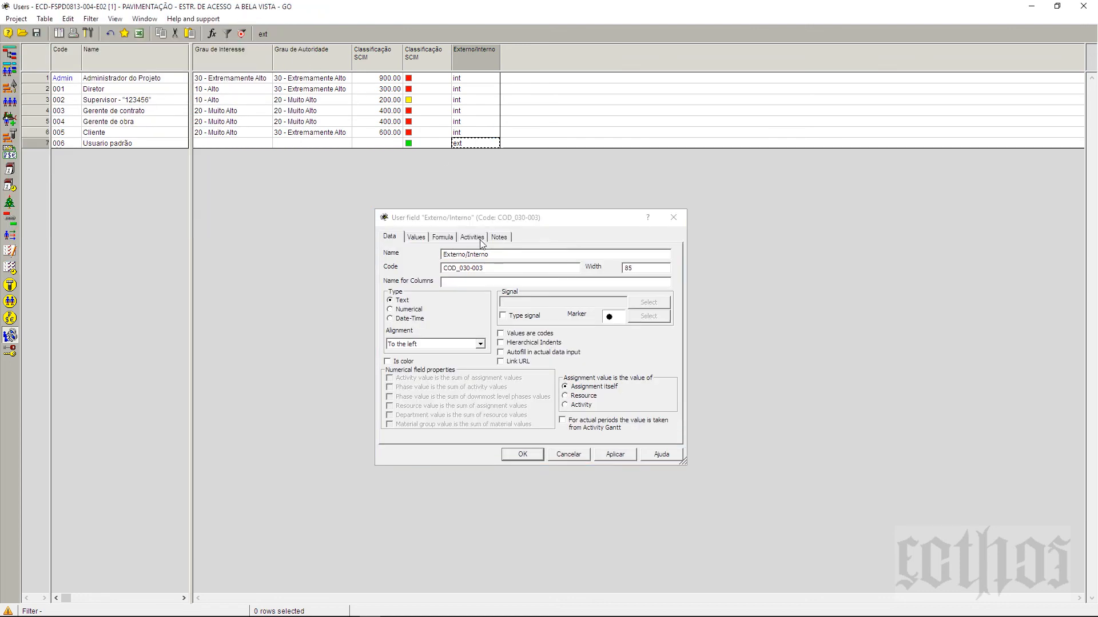
pyautogui.click(414, 237)
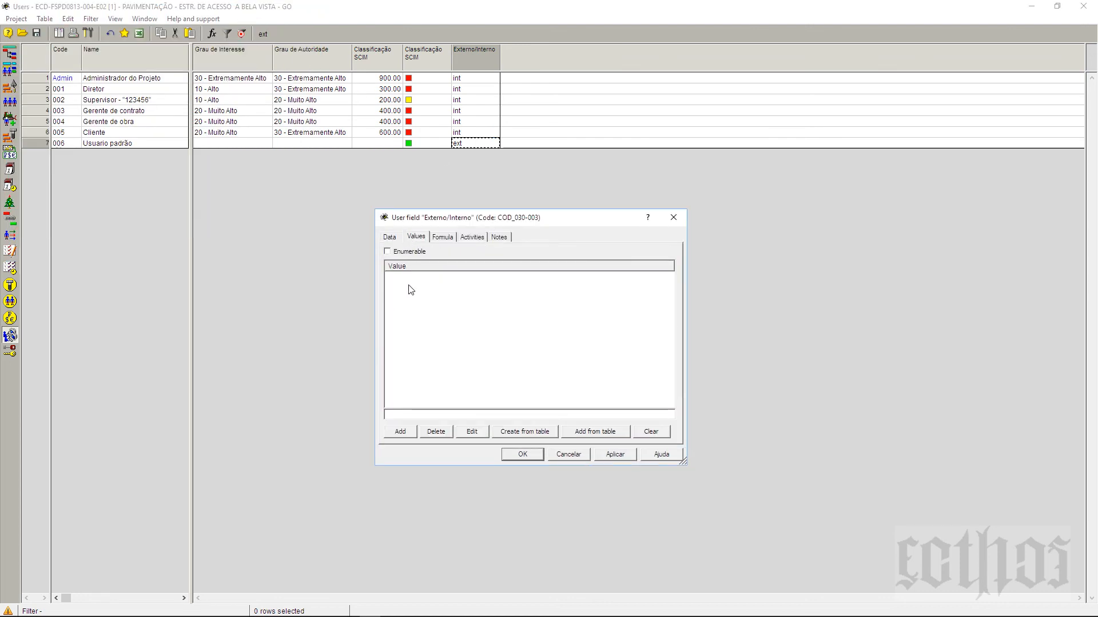
pyautogui.click(403, 432)
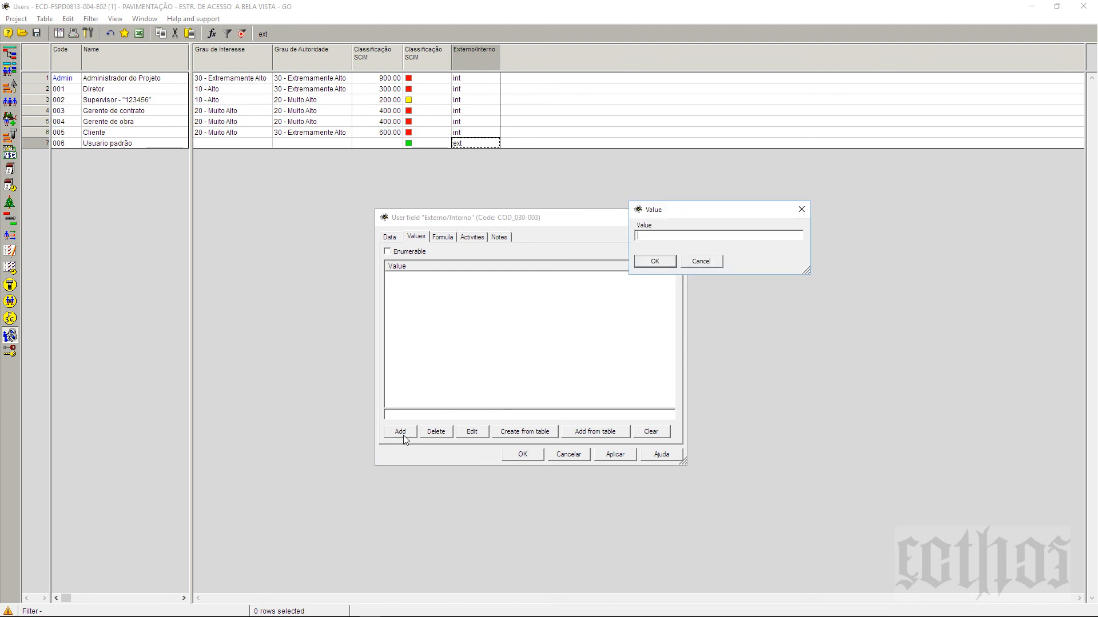
pyautogui.write('Inten')
pyautogui.press('BackSpace')
pyautogui.press('BackSpace')
pyautogui.write('rno')
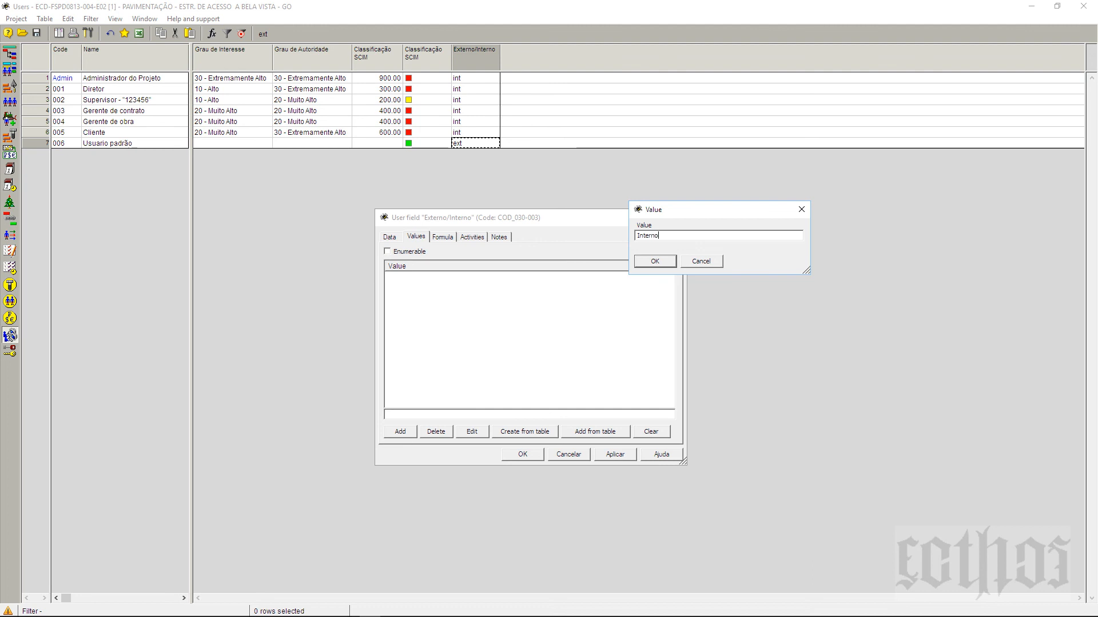
pyautogui.click(655, 261)
# Step: Add Externo as a second allowed value, check Enumerable, and confirm
pyautogui.click(407, 434)
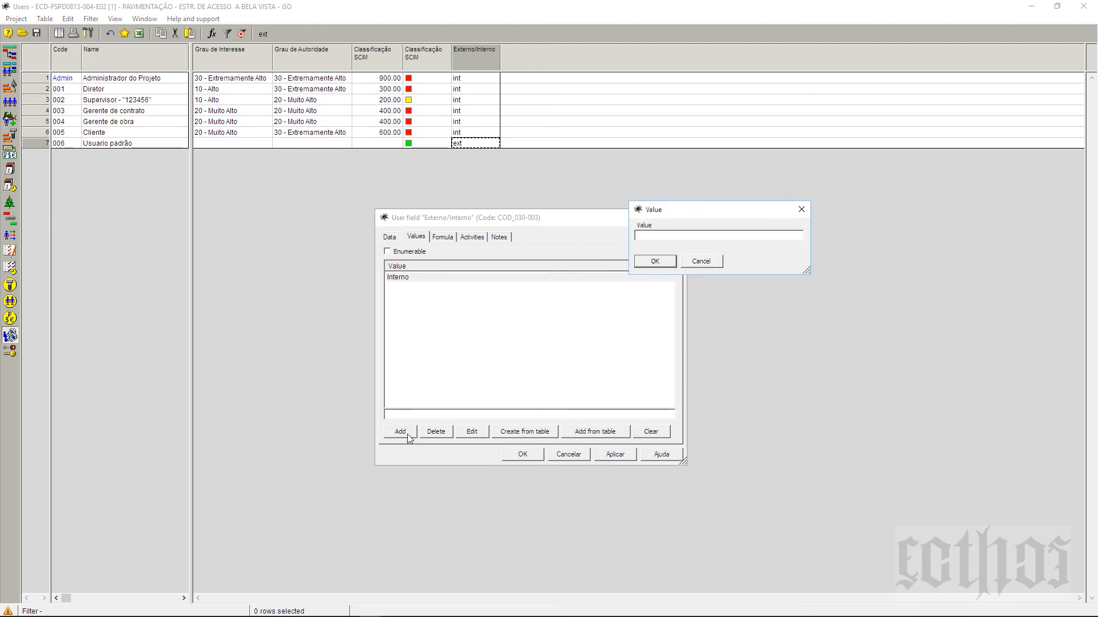
pyautogui.write('Externo')
pyautogui.click(670, 263)
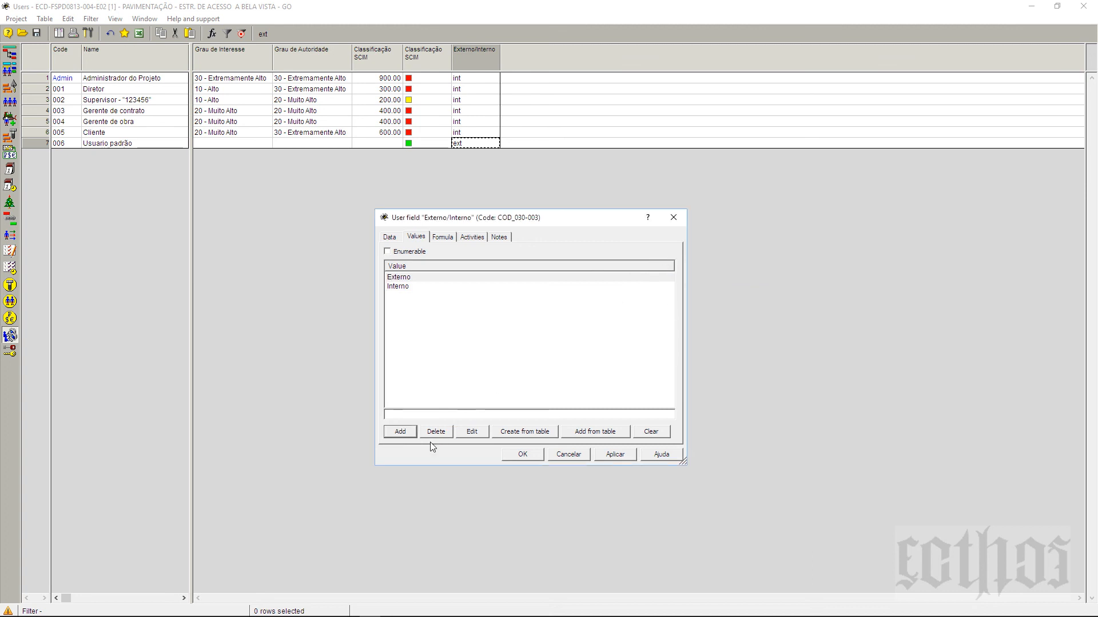
pyautogui.click(387, 253)
pyautogui.click(517, 455)
# Step: Set the first three users, including Diretor and Supervisor, to Interno from the dropdown
pyautogui.click(497, 82)
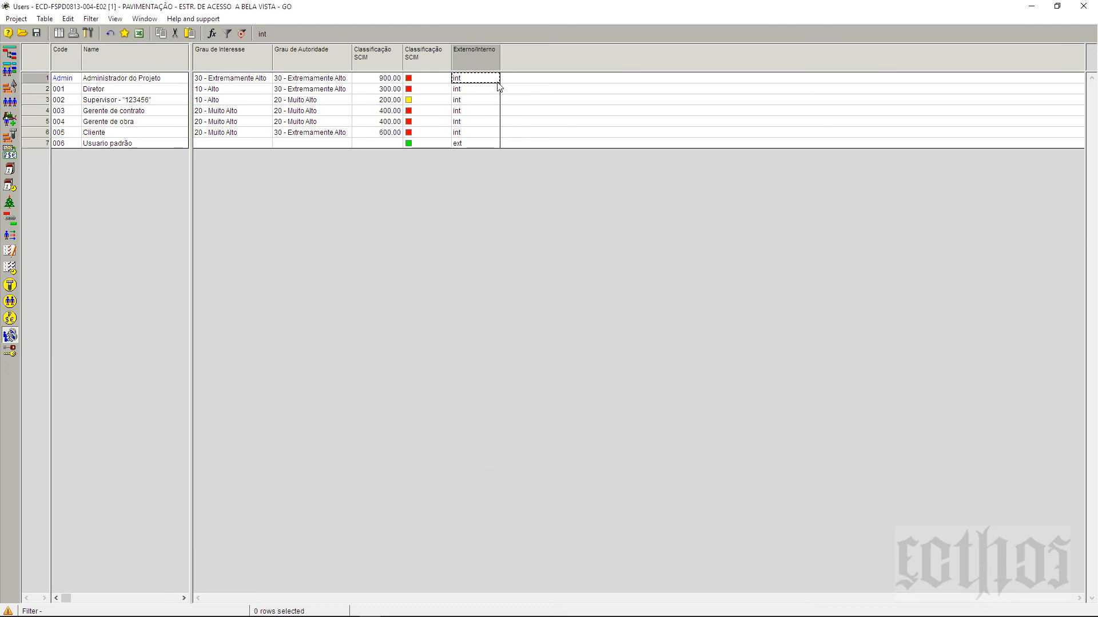
pyautogui.click(495, 79)
pyautogui.click(495, 98)
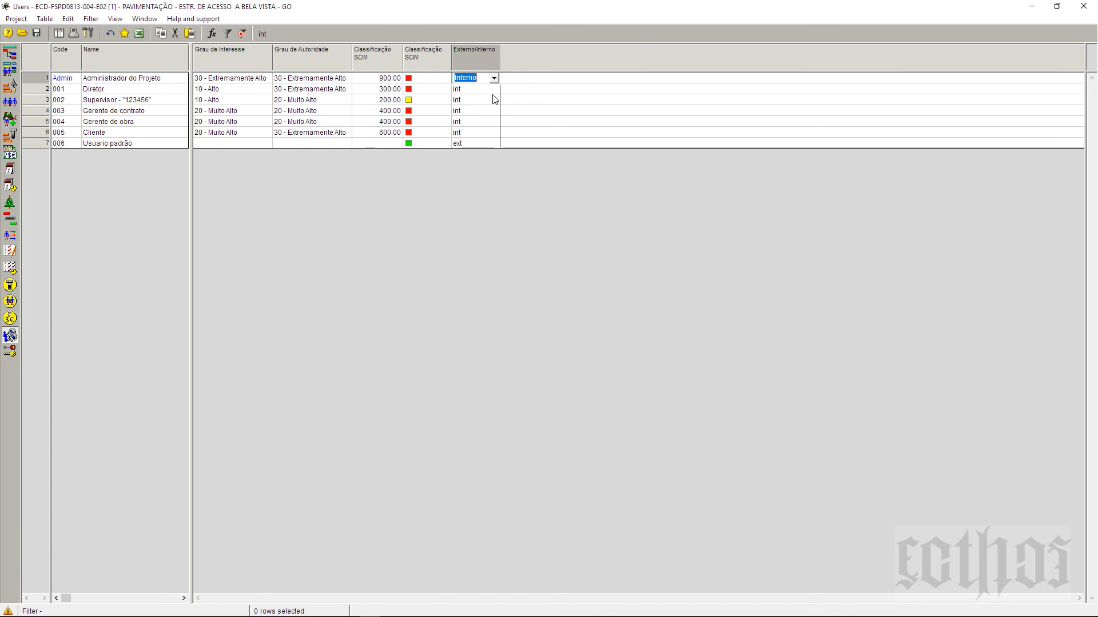
pyautogui.click(495, 89)
pyautogui.click(496, 110)
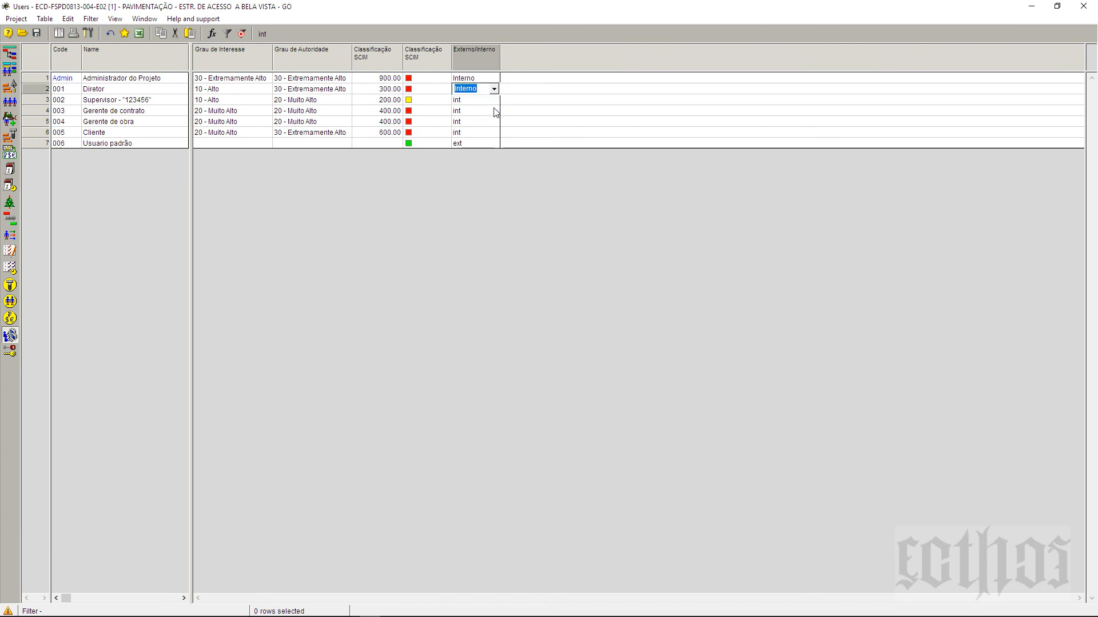
pyautogui.click(478, 101)
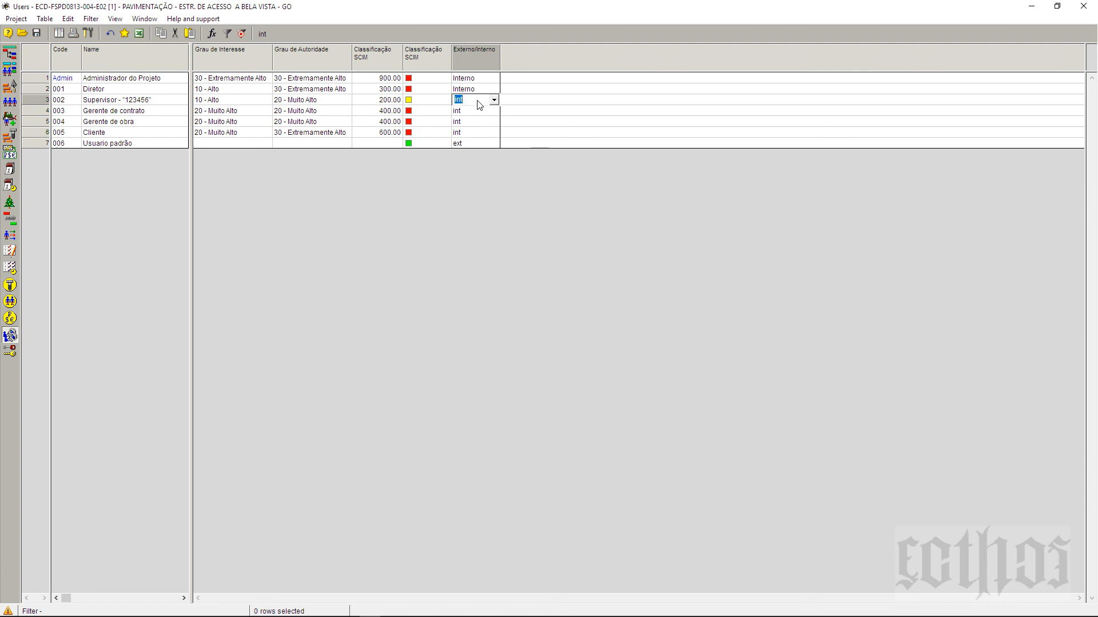
pyautogui.write('oooo')
pyautogui.press('Return')
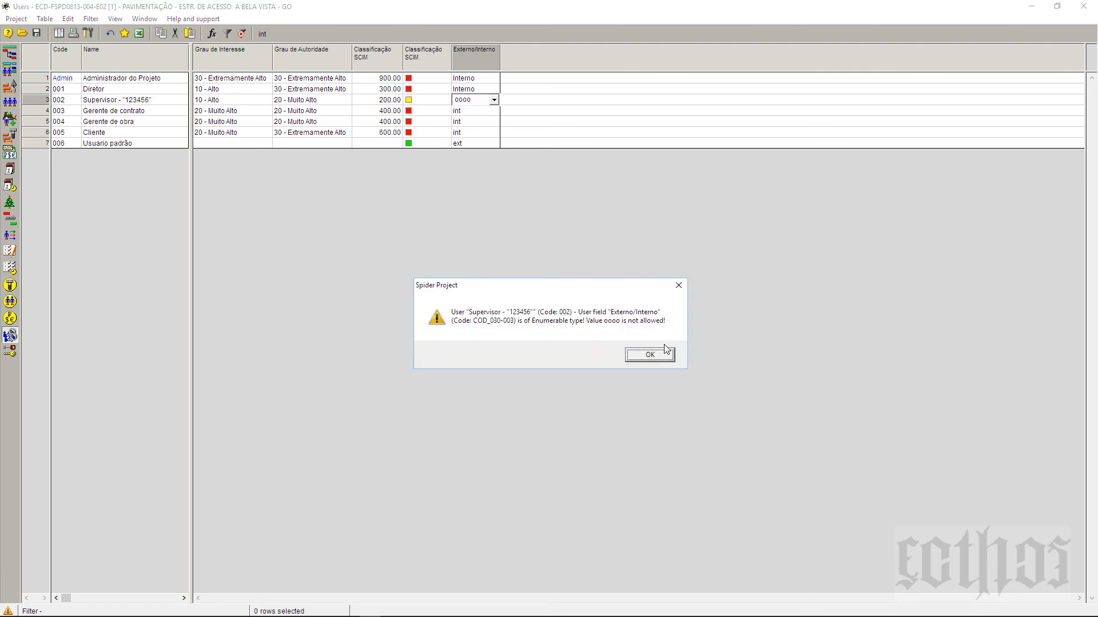
pyautogui.click(665, 357)
pyautogui.click(493, 100)
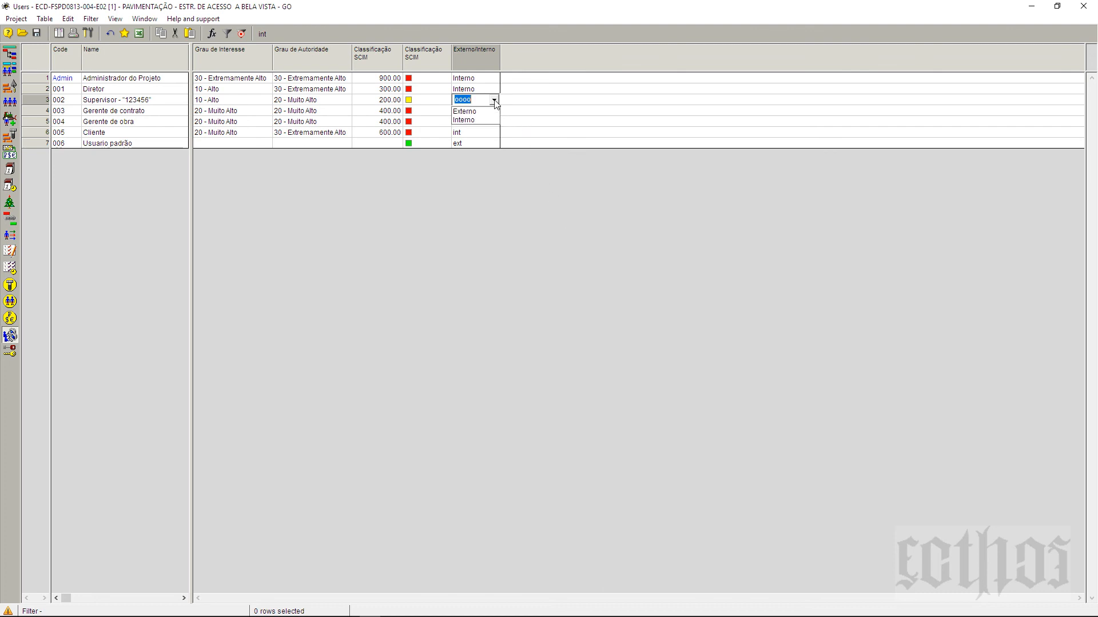
pyautogui.click(490, 120)
pyautogui.click(490, 81)
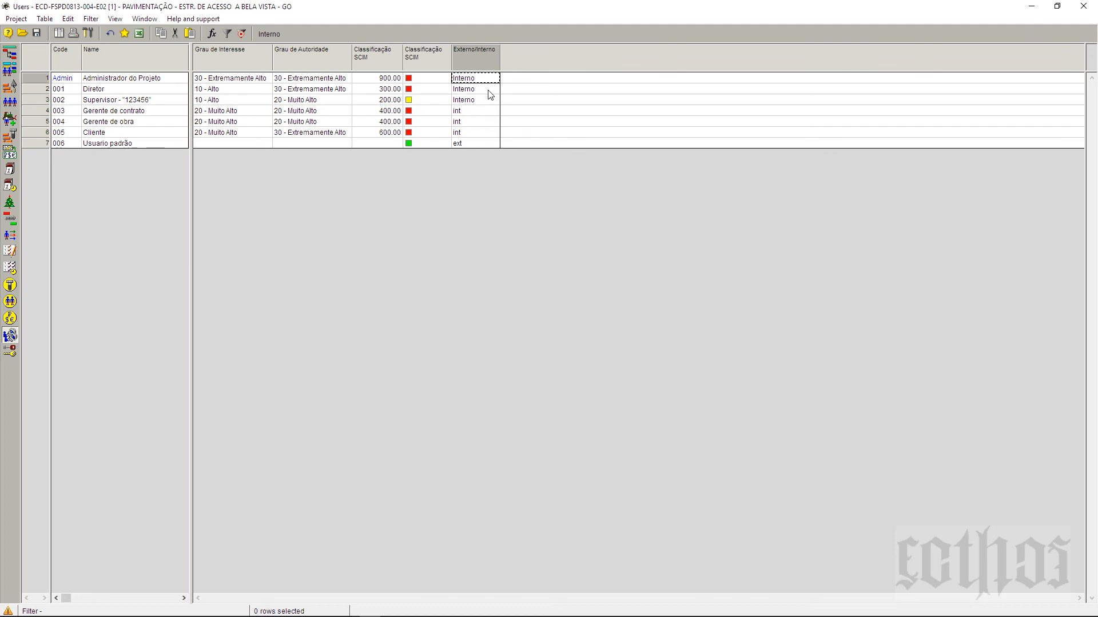
# Step: Fill the Externo/Interno cells of users 1–6 with Interno
pyautogui.moveTo(489, 92); pyautogui.dragTo(487, 131)
pyautogui.rightClick(487, 131)
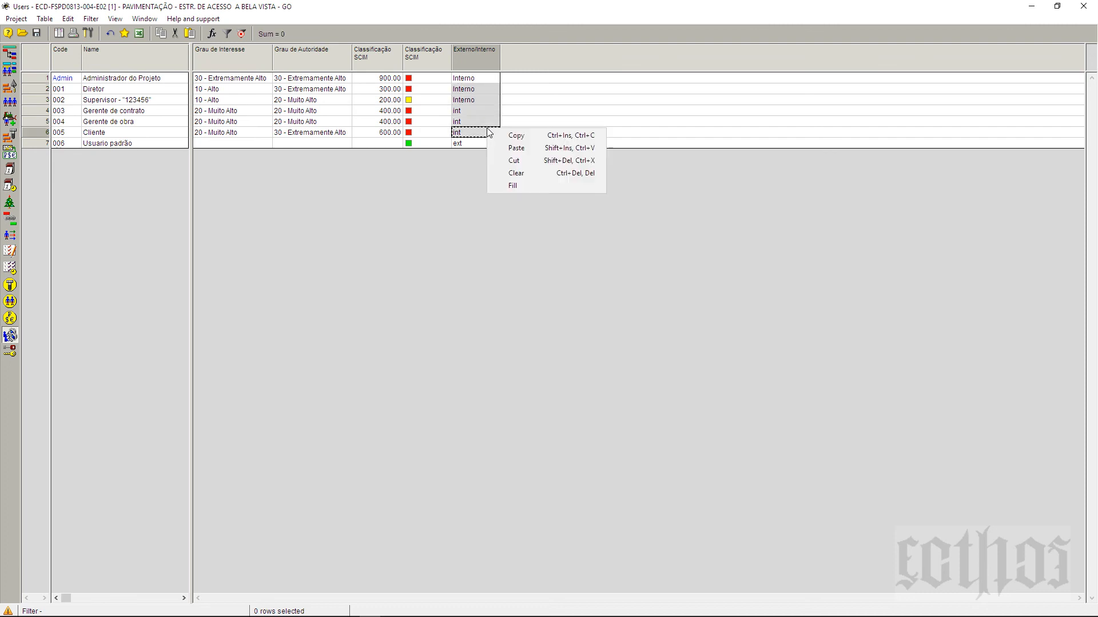
pyautogui.click(513, 186)
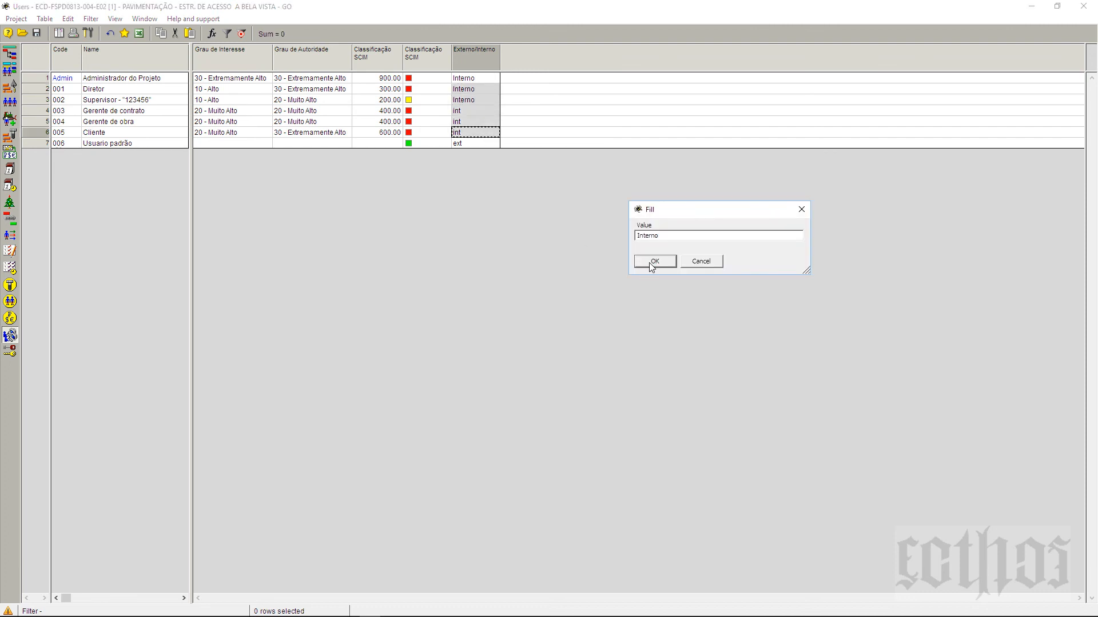
pyautogui.click(650, 263)
pyautogui.click(485, 120)
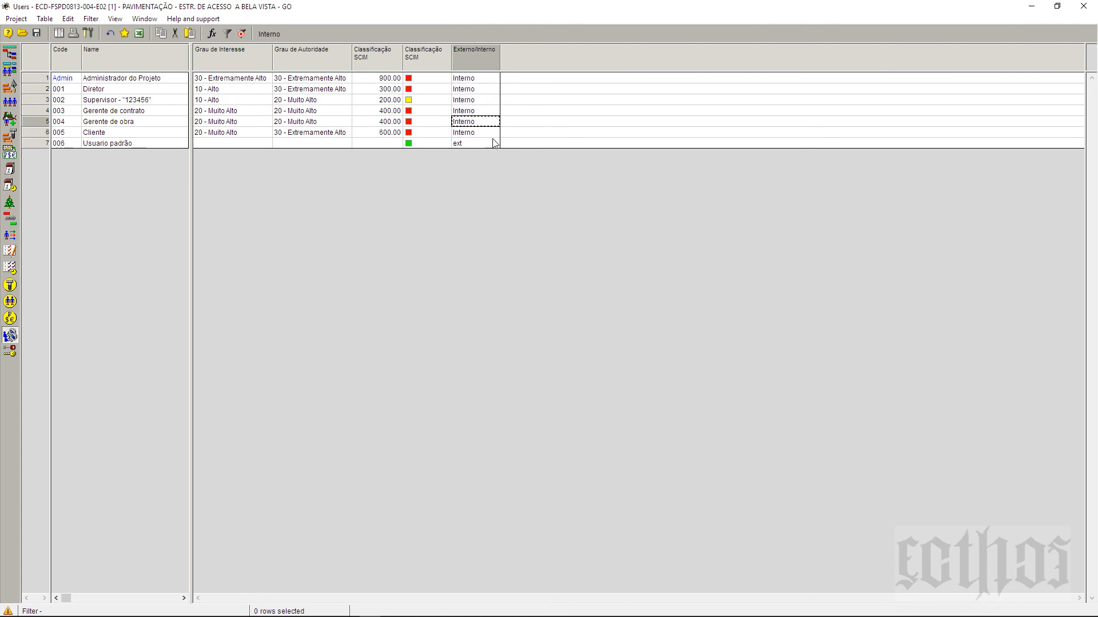
# Step: Set Usuario padrão to Externo and check the stored values
pyautogui.click(491, 143)
pyautogui.click(494, 143)
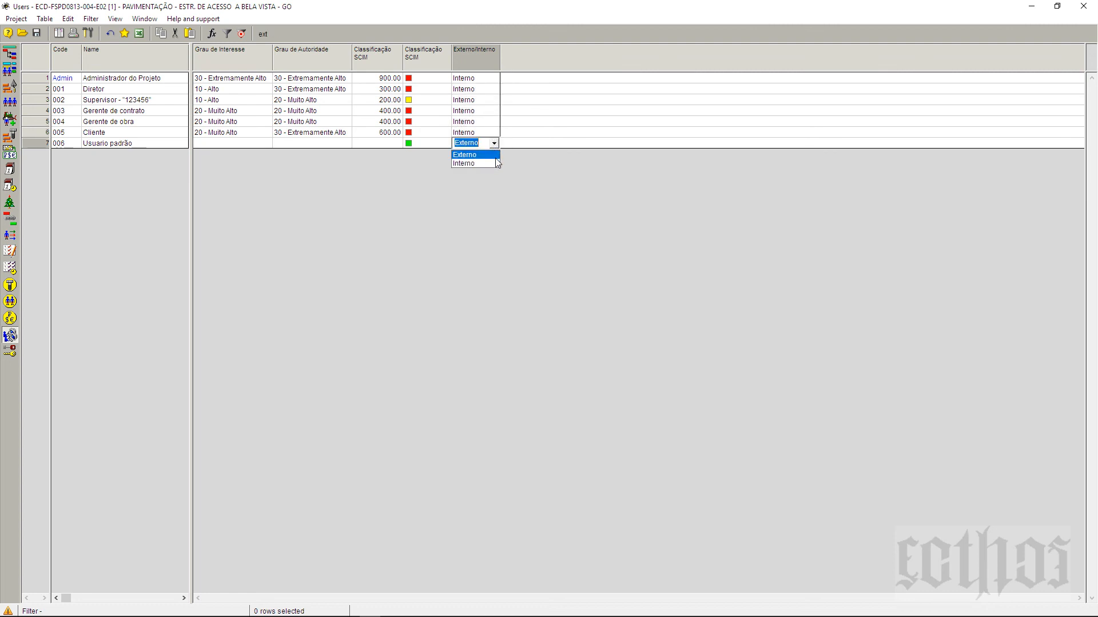
pyautogui.click(495, 155)
pyautogui.click(493, 125)
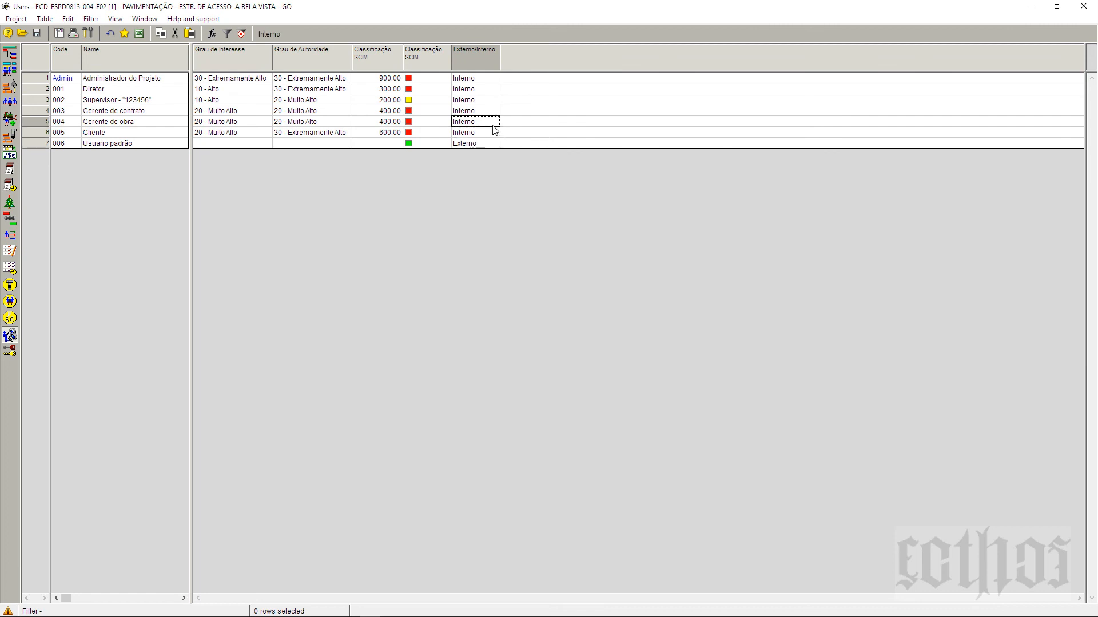
pyautogui.click(493, 78)
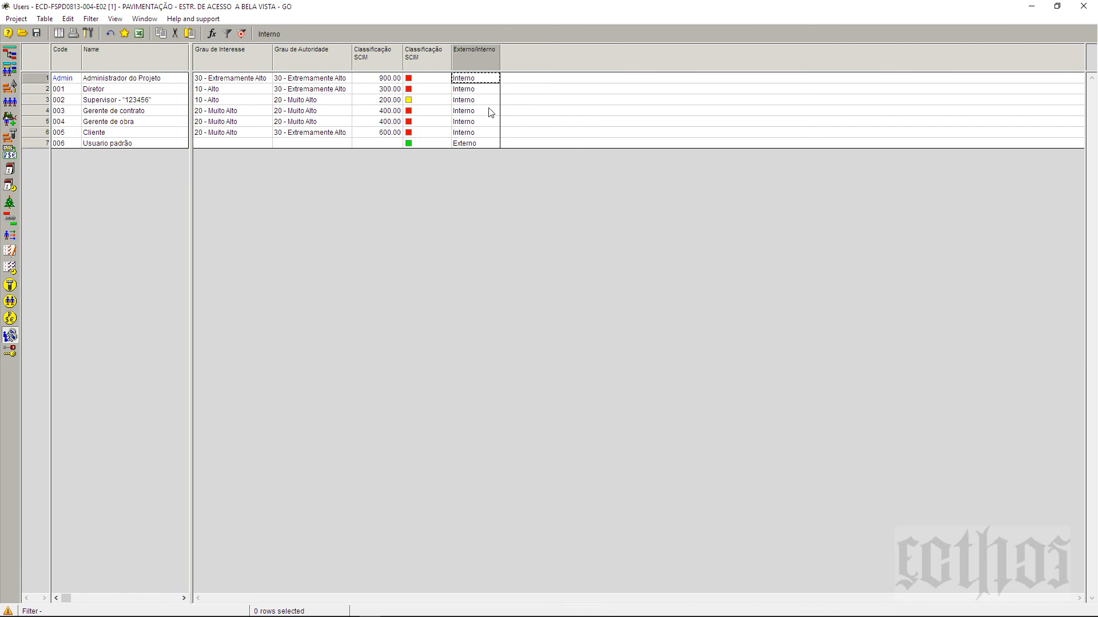
pyautogui.click(485, 143)
# Step: Rename the Externo allowed value to 01-Externo in the field properties
pyautogui.rightClick(489, 63)
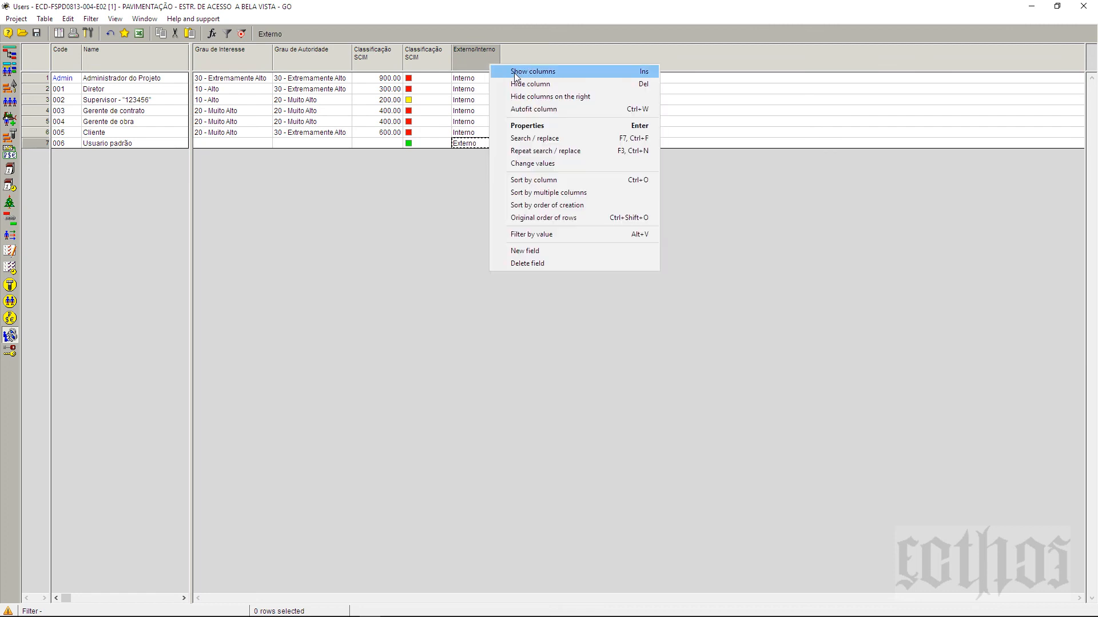
pyautogui.click(527, 126)
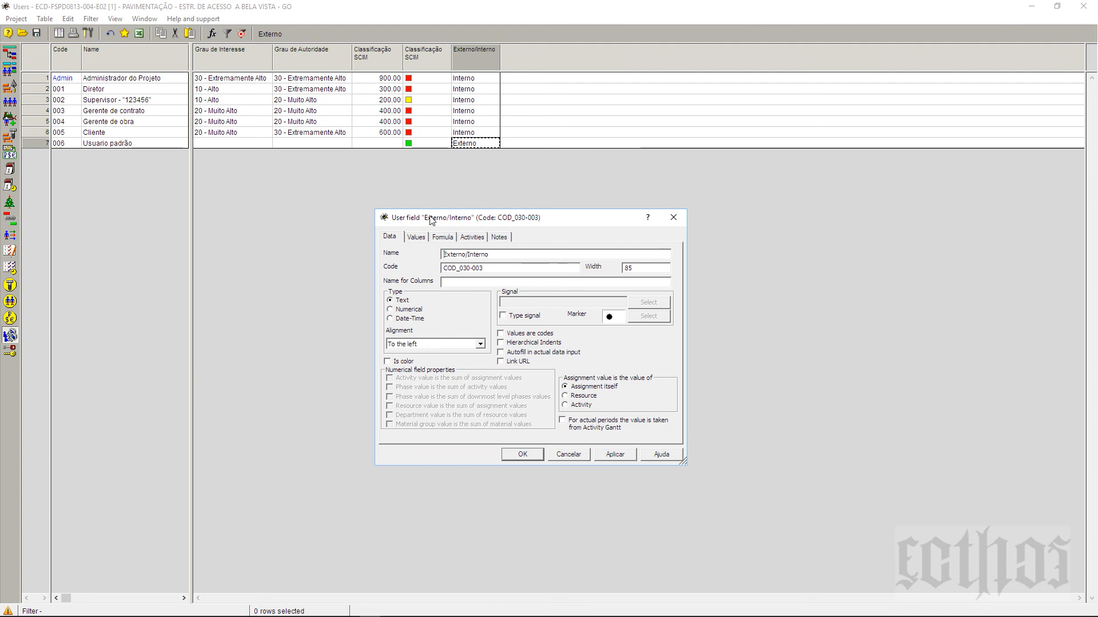
pyautogui.click(415, 236)
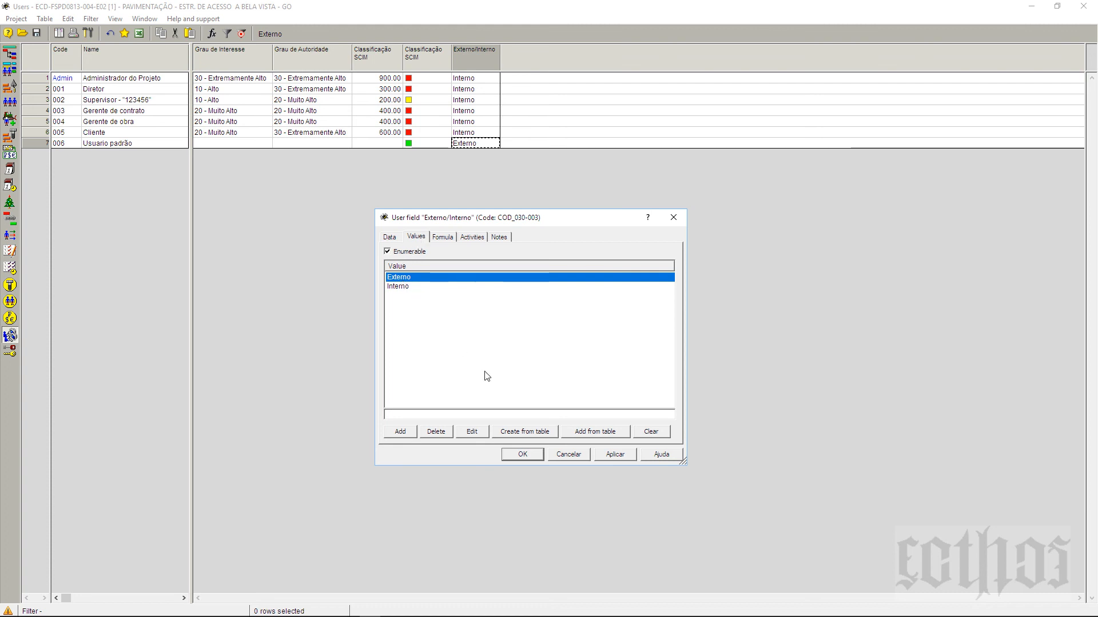
pyautogui.click(473, 431)
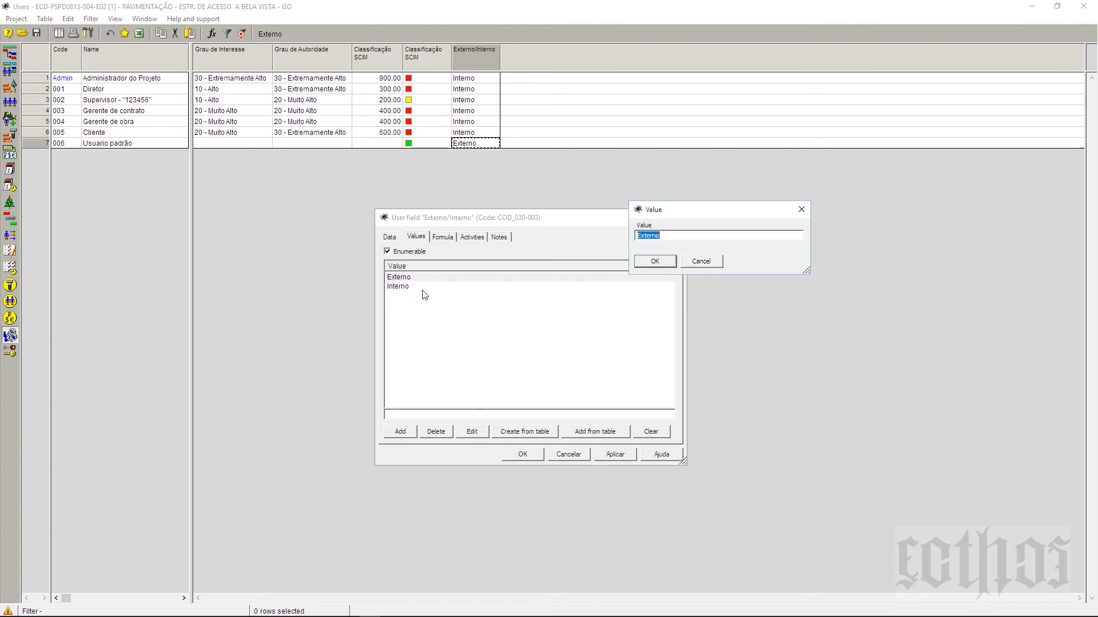
pyautogui.click(646, 236)
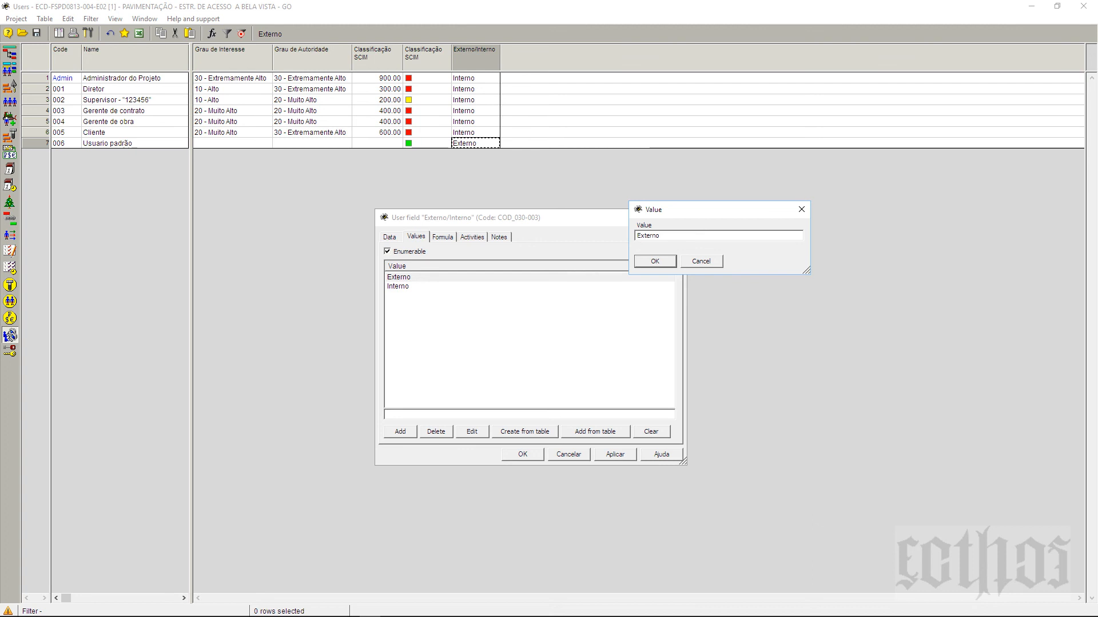
pyautogui.write('01-')
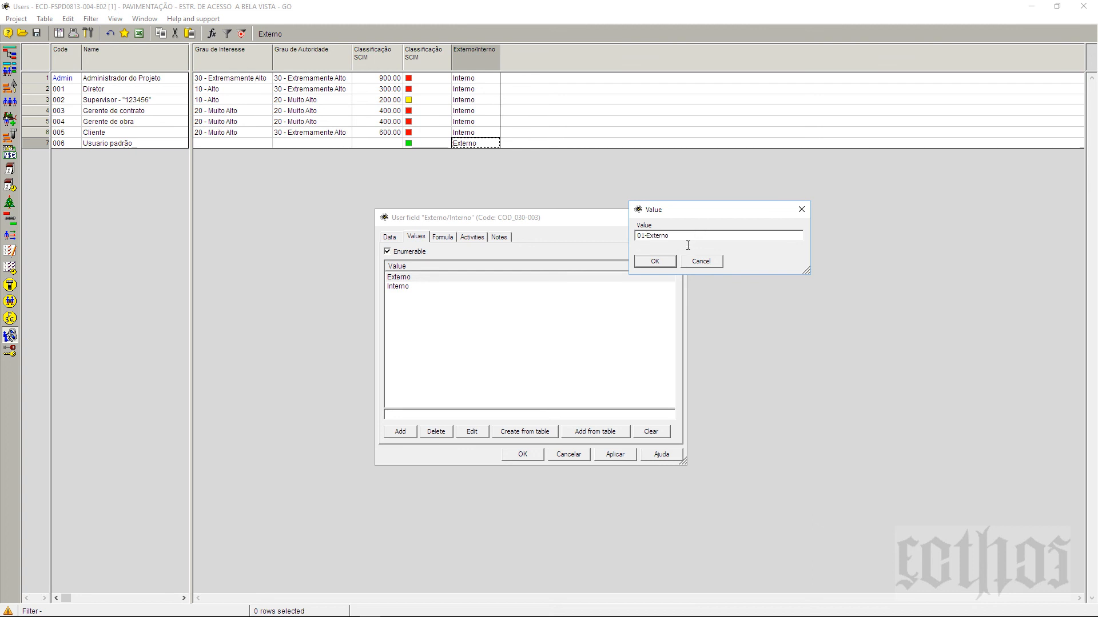
pyautogui.click(668, 258)
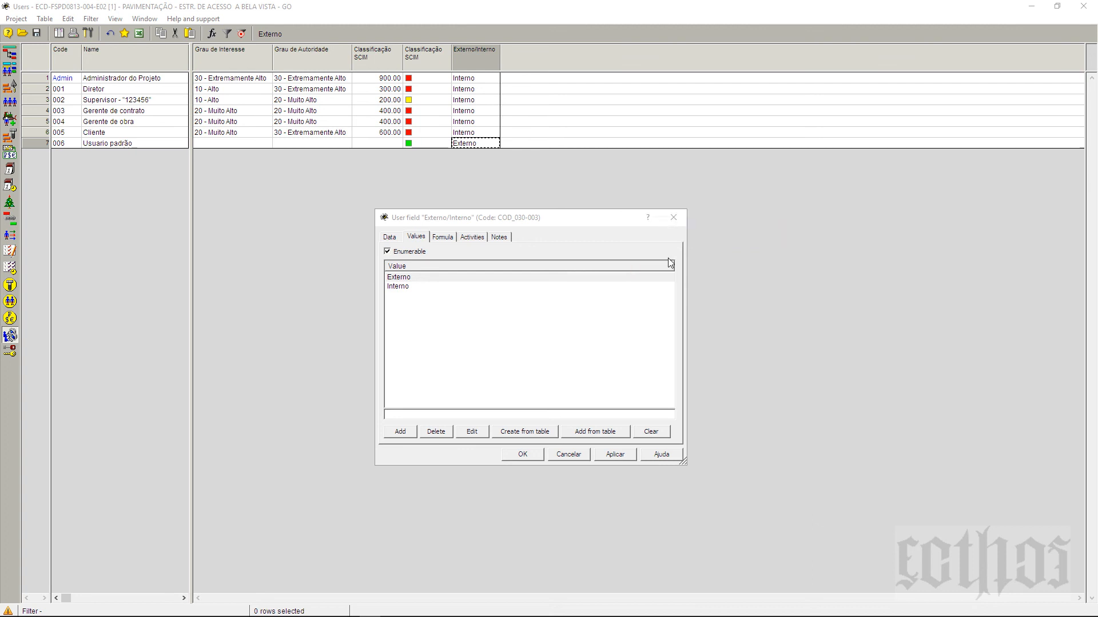
# Step: Rename the Interno allowed value to 02-Interno and review both entries
pyautogui.click(409, 293)
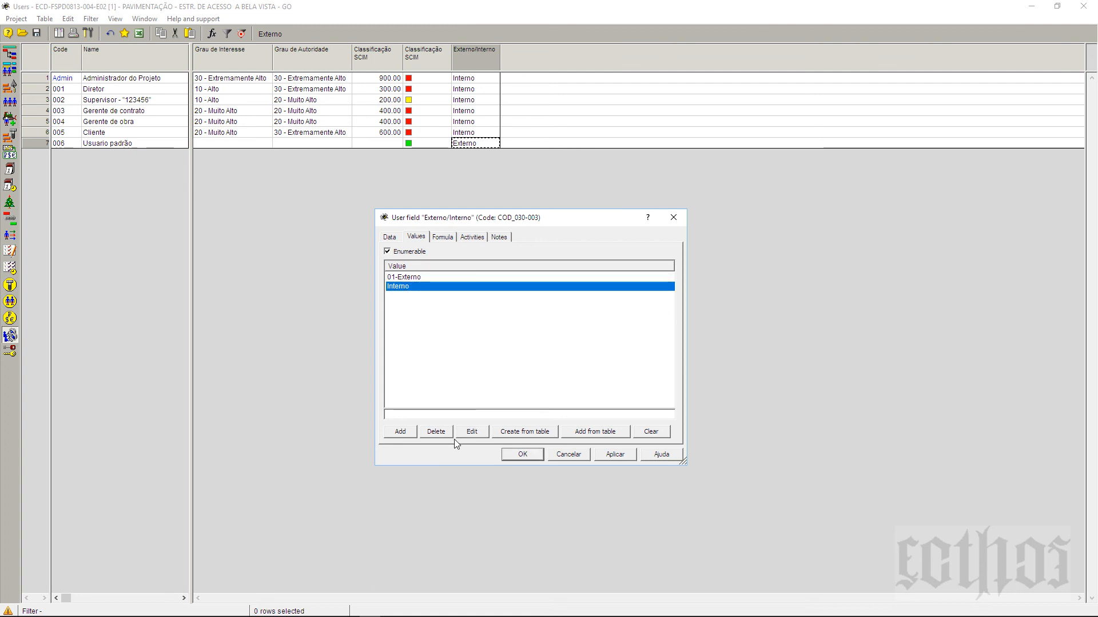
pyautogui.click(470, 433)
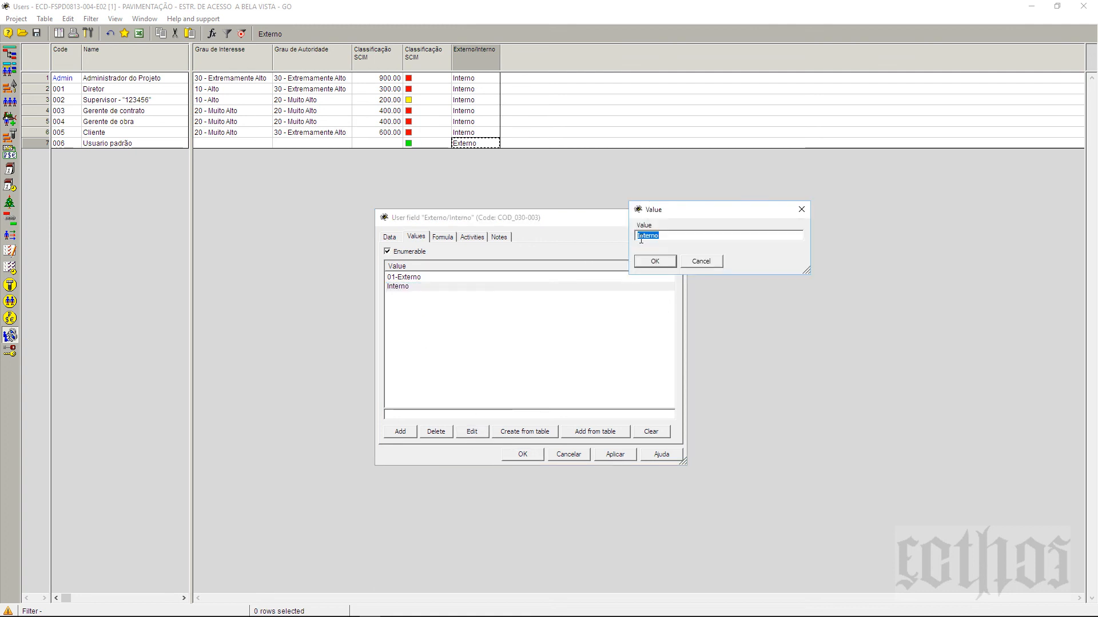
pyautogui.click(655, 236)
pyautogui.write('02-')
pyautogui.click(654, 261)
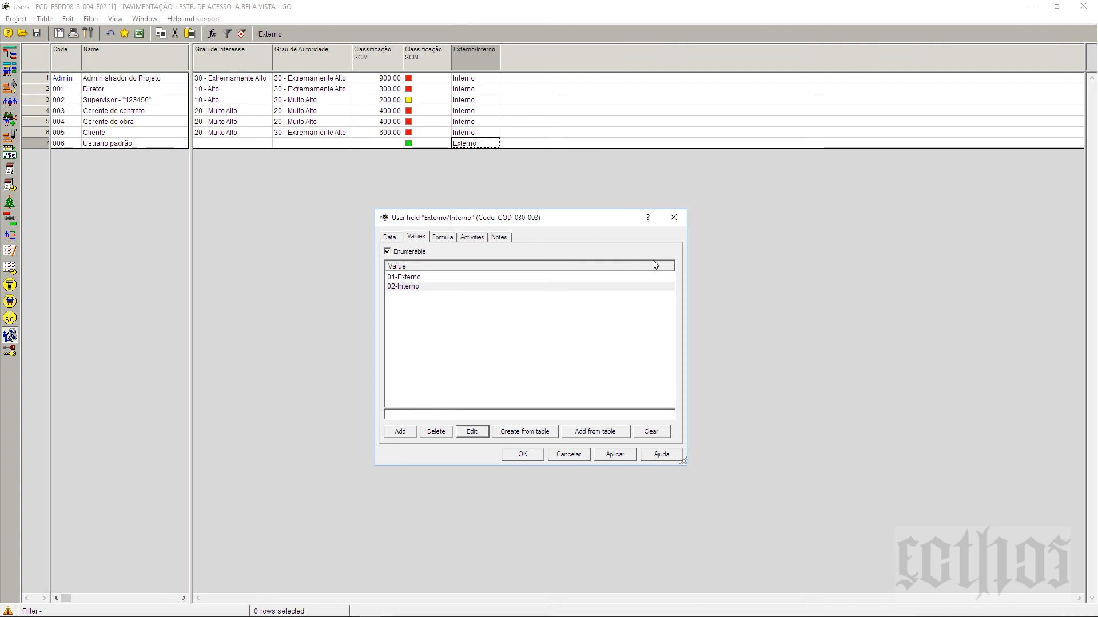
pyautogui.click(399, 277)
pyautogui.click(397, 288)
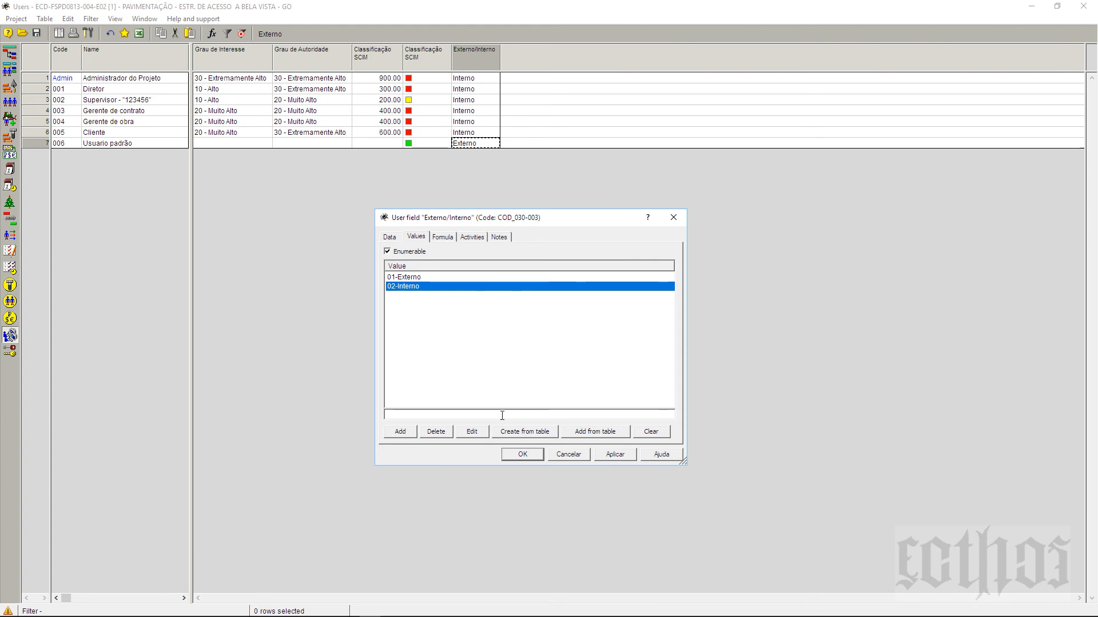
# Step: Try Create from table, then keep the 01-Externo and 02-Interno values and close the field settings
pyautogui.click(549, 435)
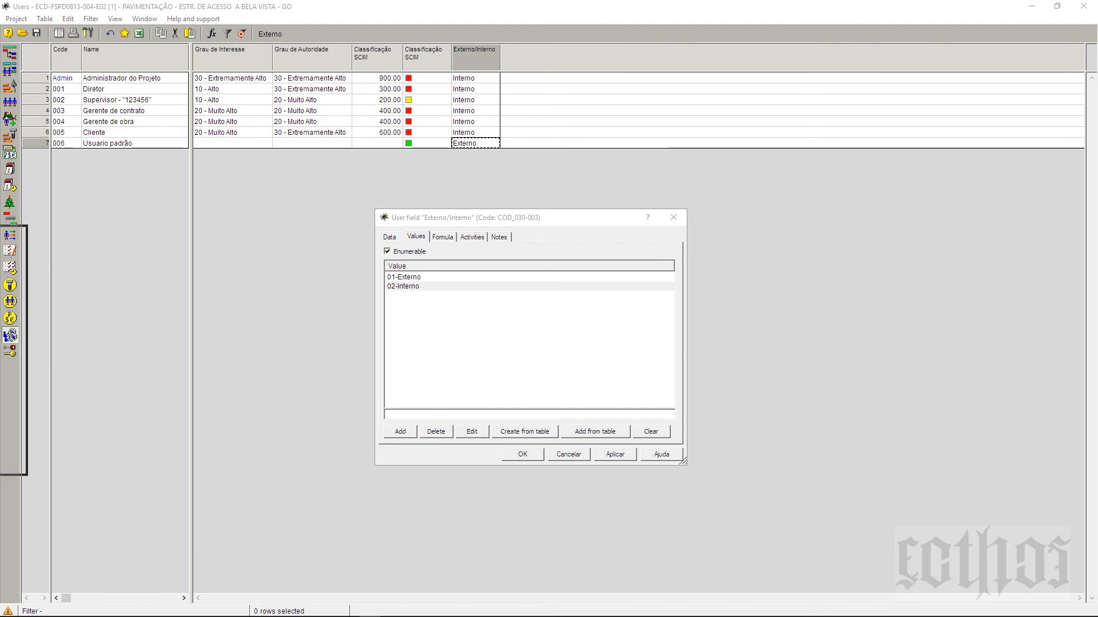
pyautogui.moveTo(0, 235); pyautogui.dragTo(830, 222)
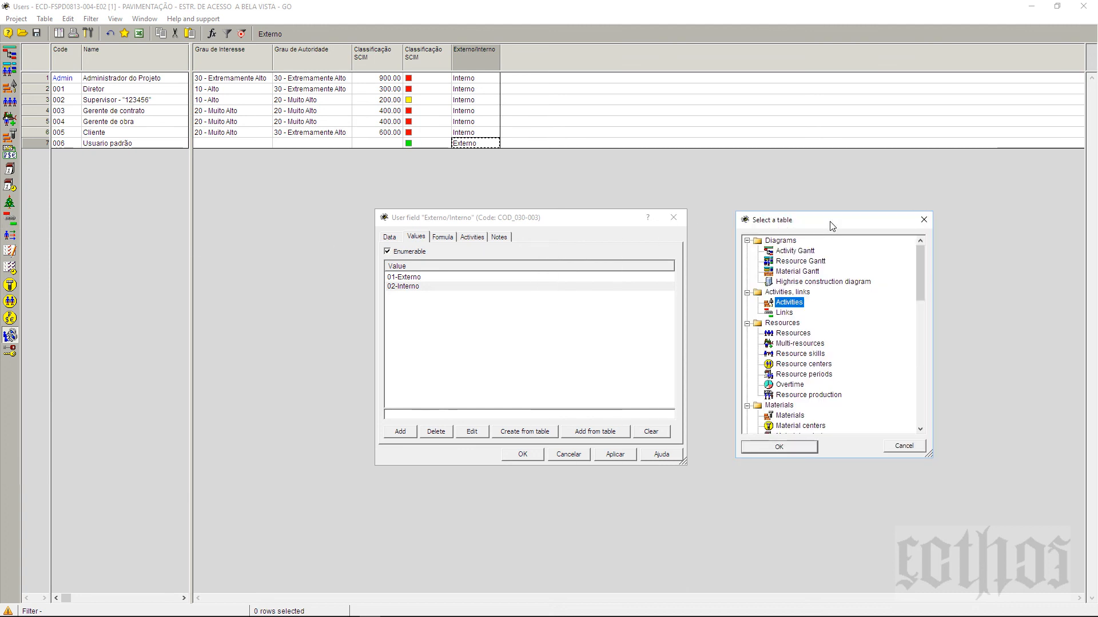
pyautogui.click(923, 220)
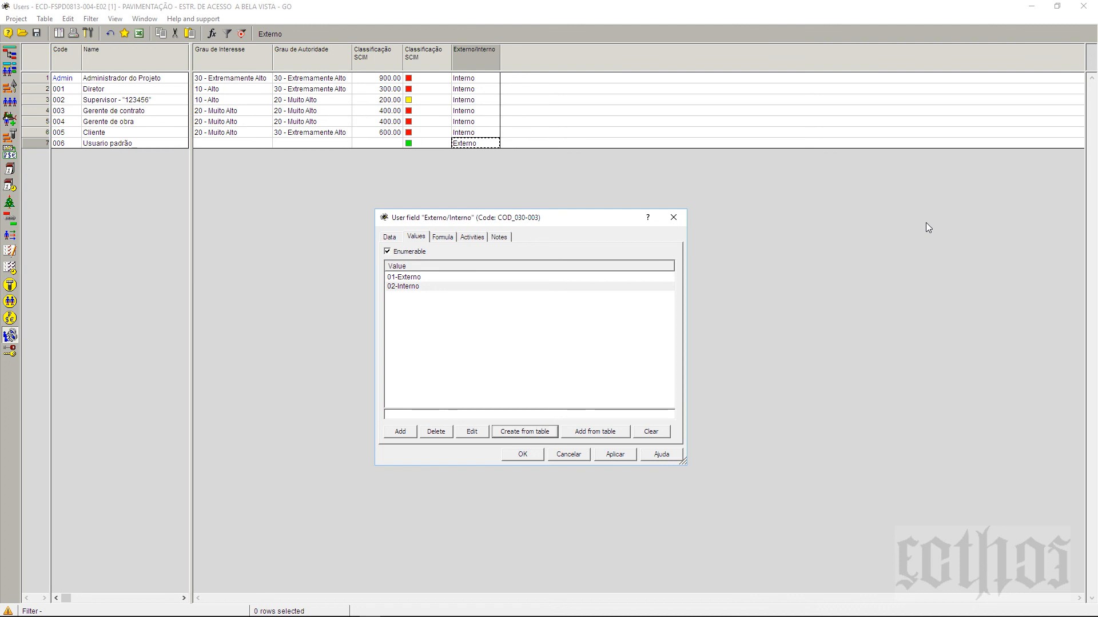
pyautogui.click(422, 286)
pyautogui.click(534, 457)
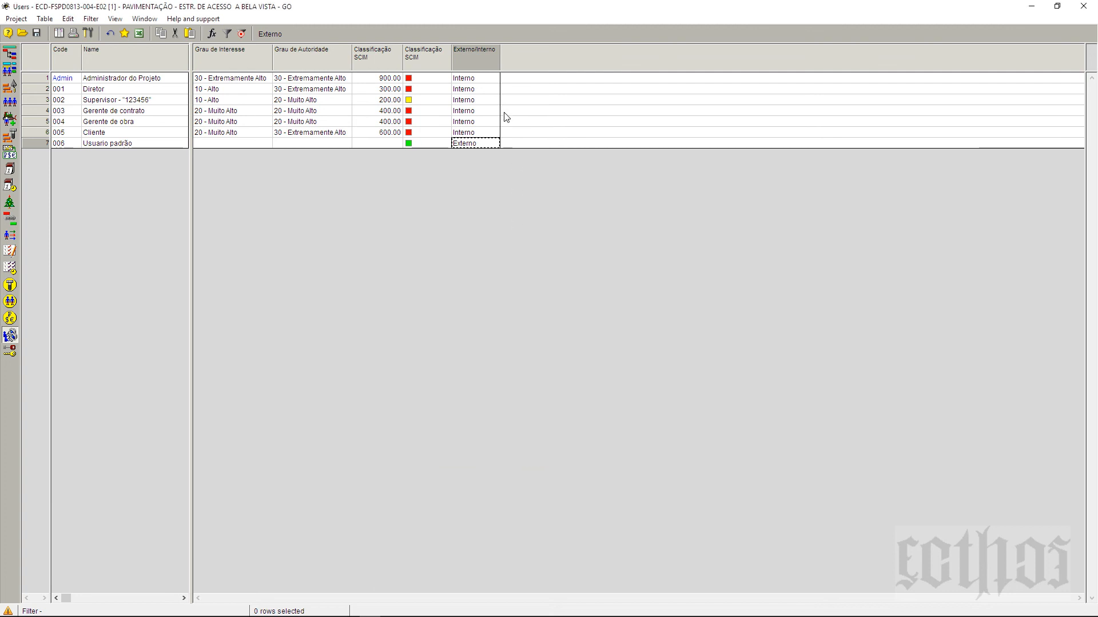
# Step: Set row 1 to 01-Externo, then fill rows 2–6 with 01-Externo in one pass
pyautogui.click(498, 78)
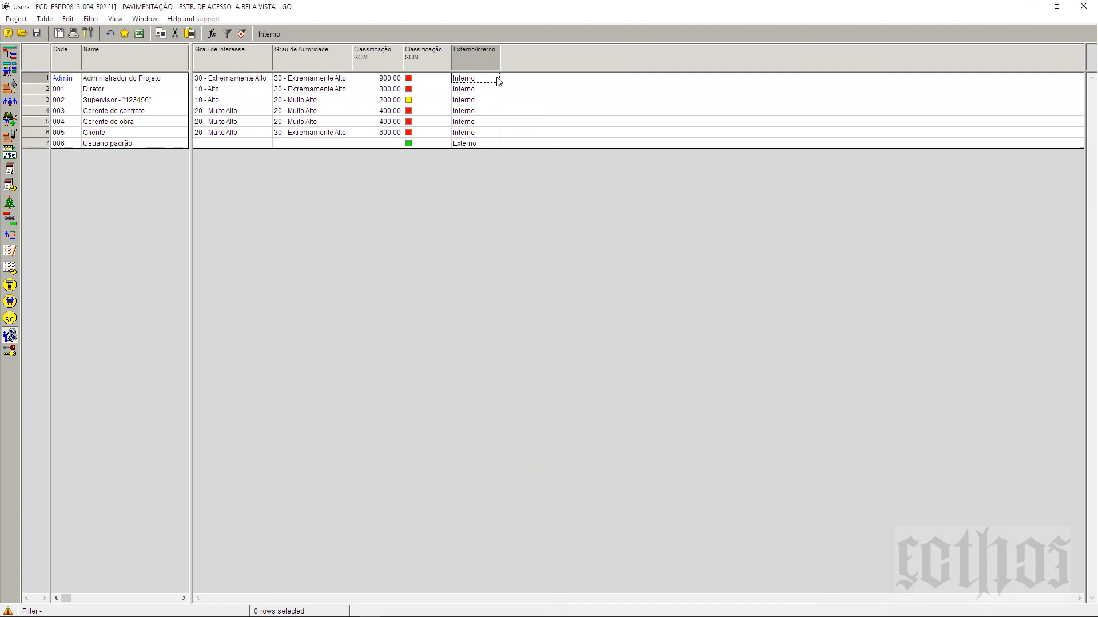
pyautogui.click(497, 78)
pyautogui.click(491, 88)
pyautogui.click(491, 90)
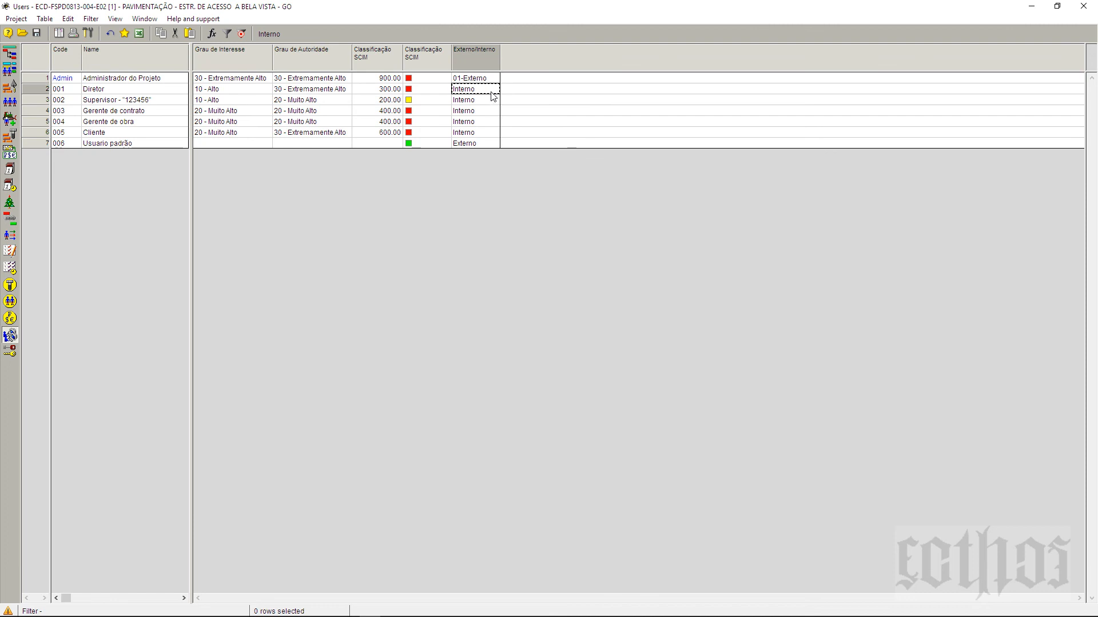
pyautogui.keyDown('shift'); pyautogui.click(488, 133); pyautogui.keyUp('shift')
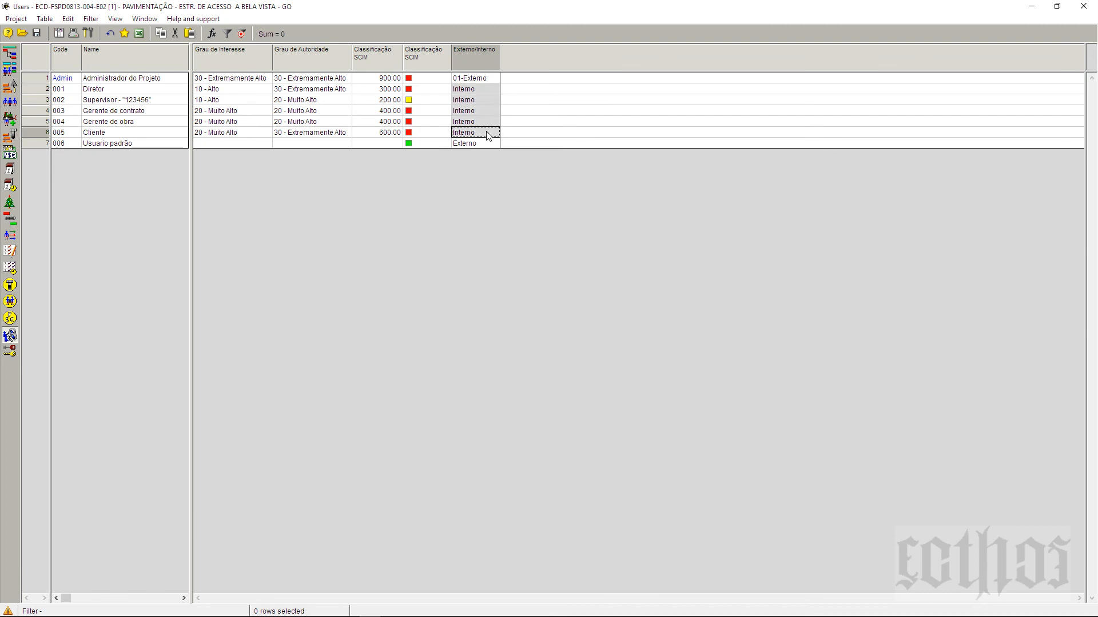
pyautogui.click(482, 81)
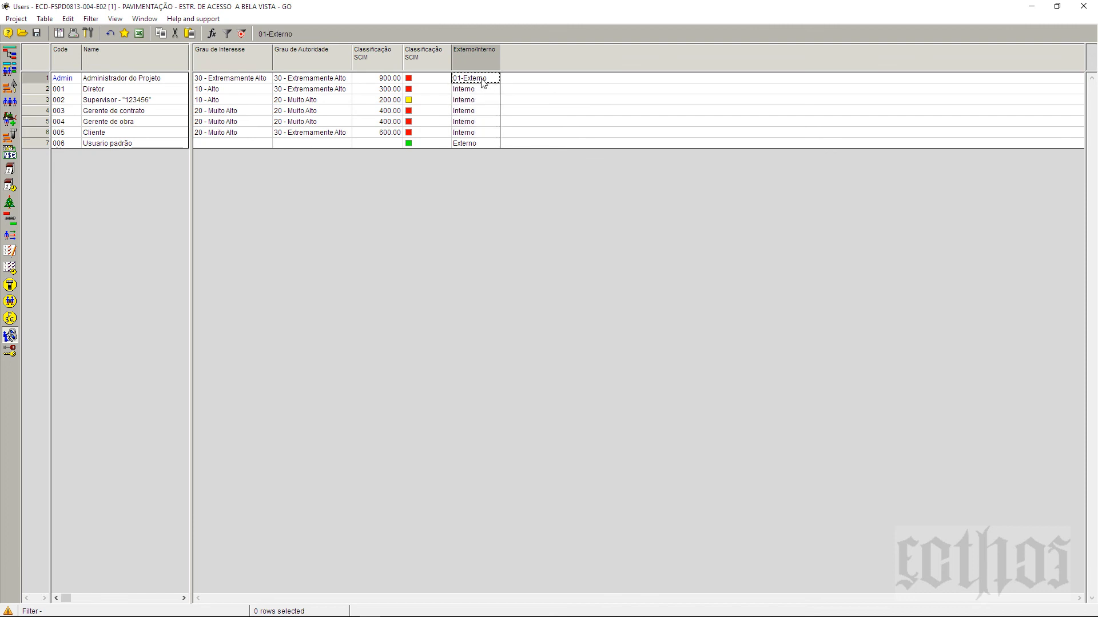
pyautogui.click(485, 89)
pyautogui.keyDown('shift'); pyautogui.click(489, 133); pyautogui.keyUp('shift')
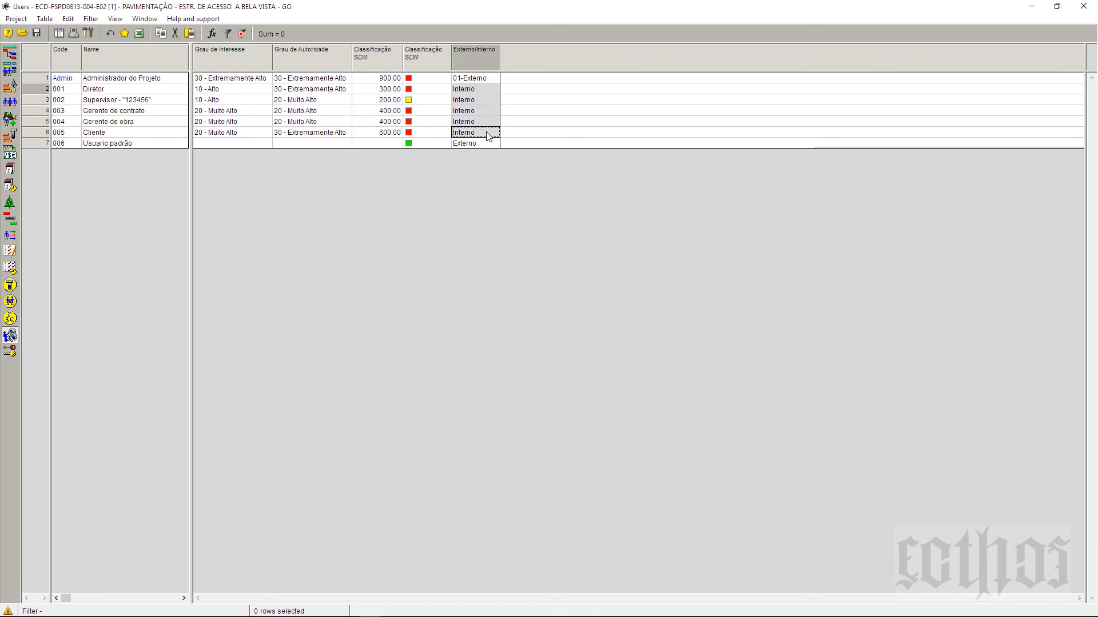
pyautogui.rightClick(489, 133)
pyautogui.click(523, 189)
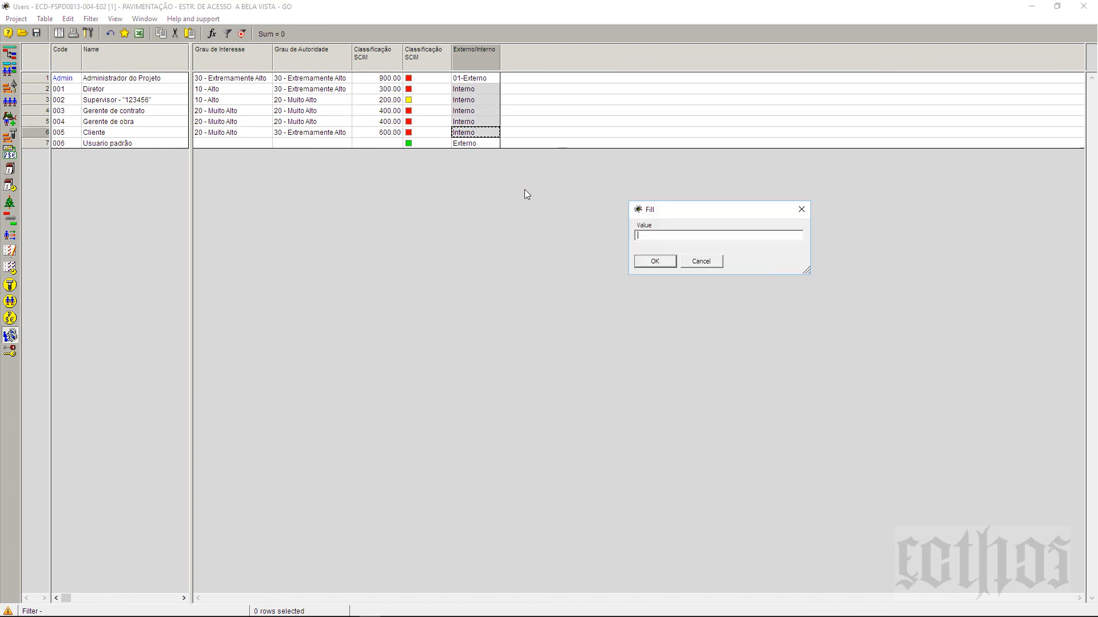
pyautogui.click(652, 263)
# Step: Set Usuario padrão's Externo/Interno value to 02-Interno
pyautogui.click(477, 143)
pyautogui.click(494, 144)
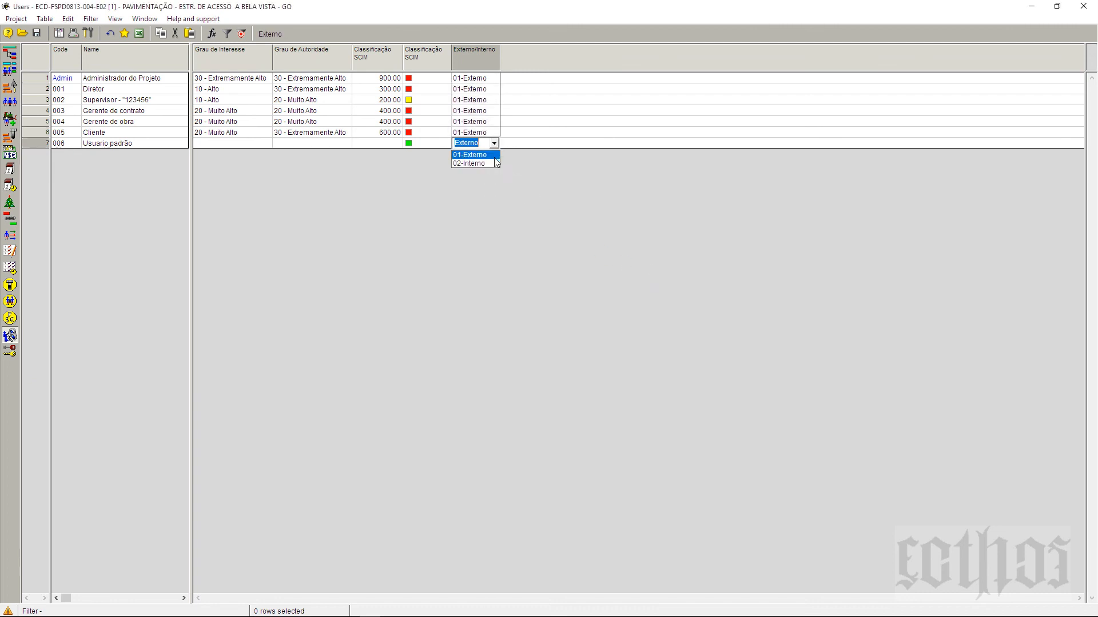
pyautogui.click(493, 162)
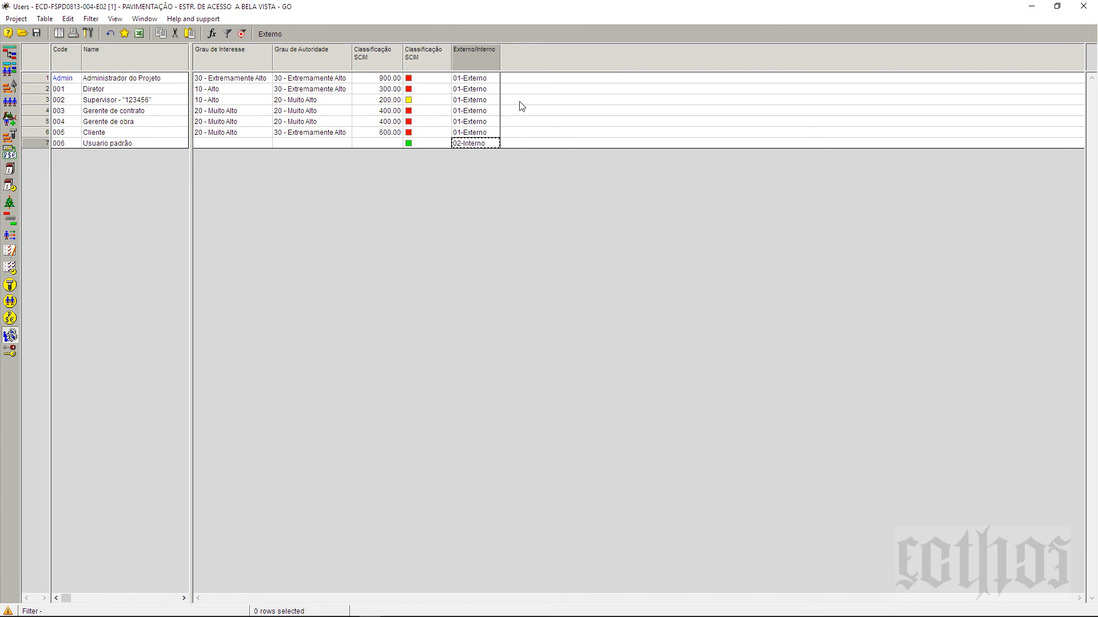
# Step: Set the Externo/Interno column alignment to To center and apply it
pyautogui.rightClick(481, 56)
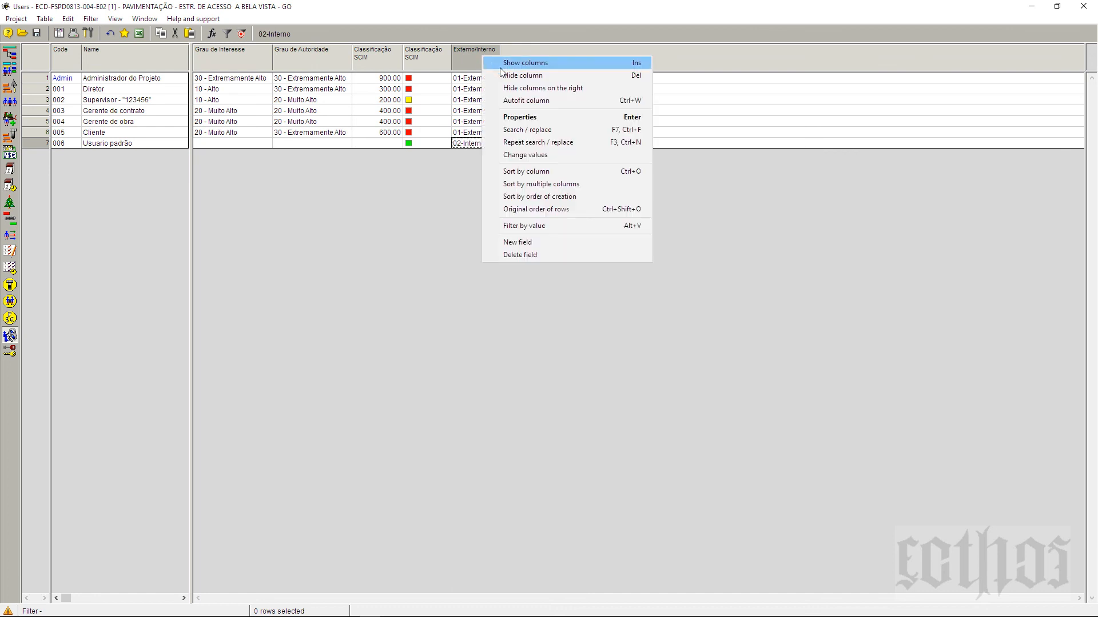
pyautogui.click(516, 116)
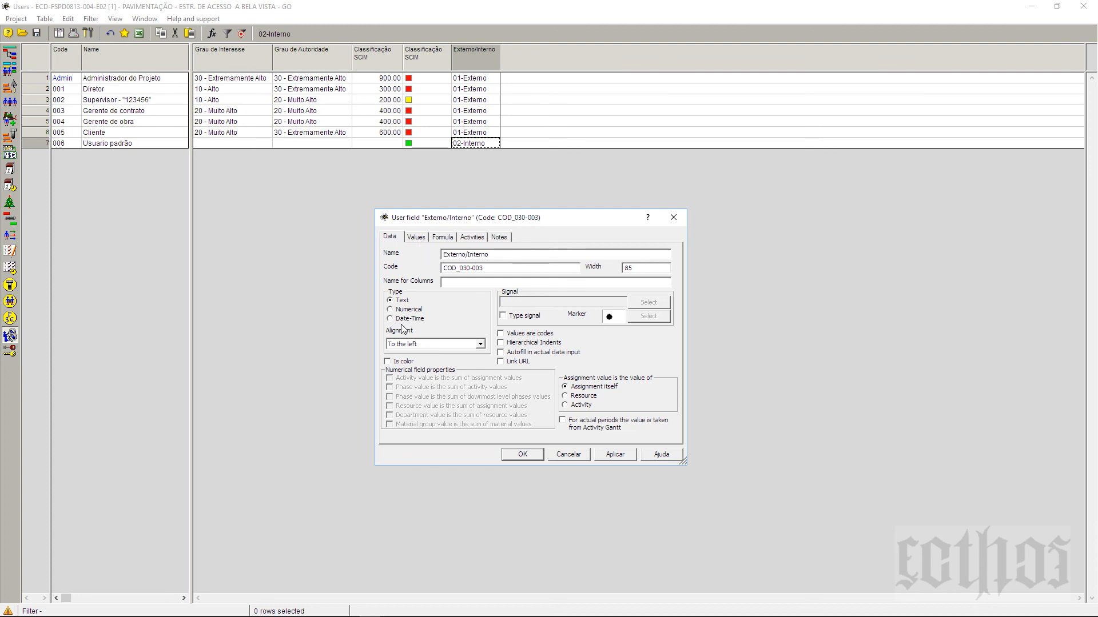
pyautogui.click(414, 344)
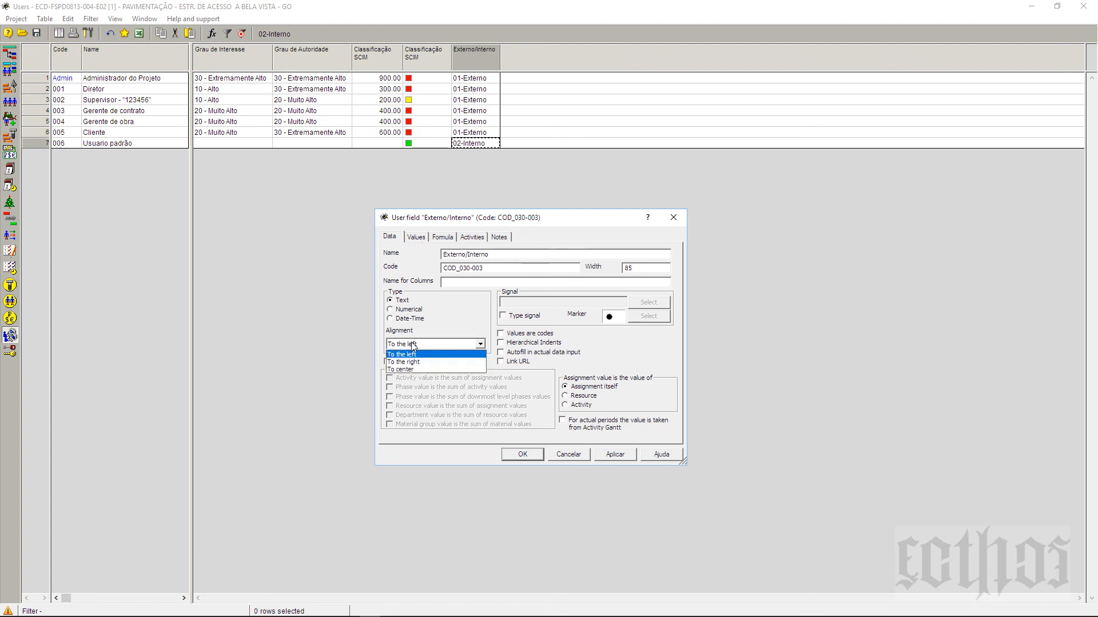
pyautogui.click(421, 370)
pyautogui.click(614, 455)
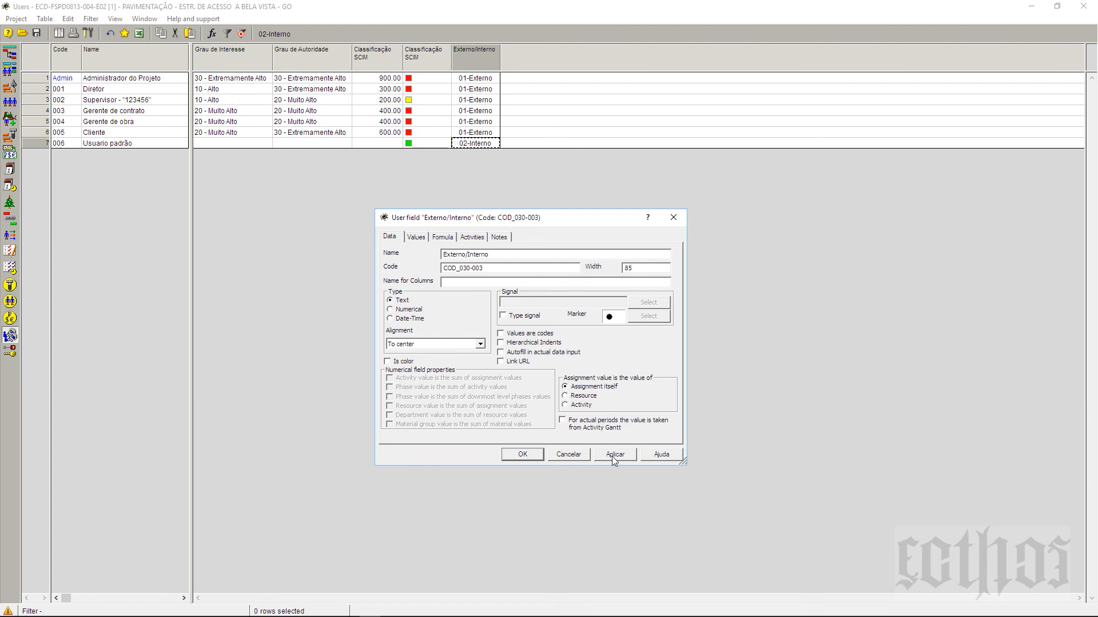
# Step: Look through the field's value list, formula, activity and notes pages, then close the properties
pyautogui.click(413, 237)
pyautogui.click(442, 237)
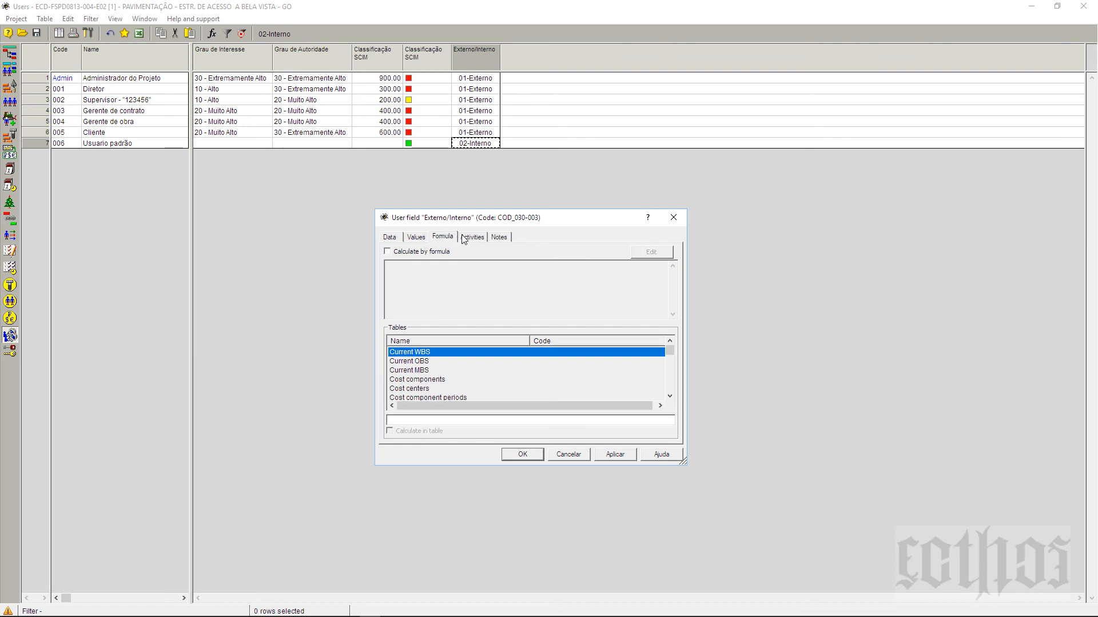
pyautogui.click(465, 238)
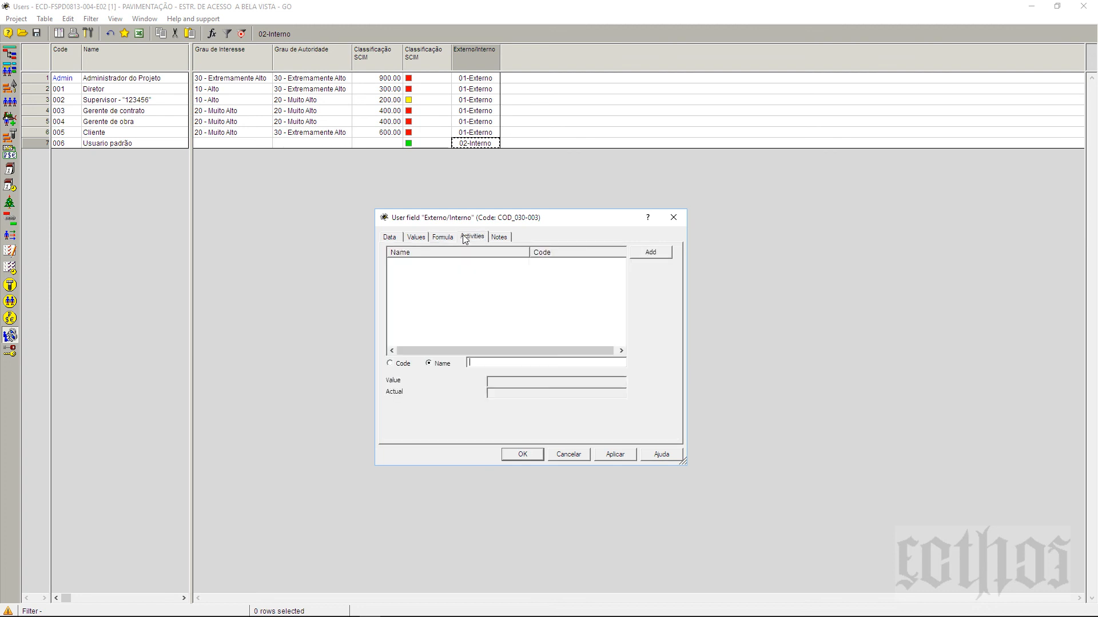
pyautogui.click(444, 237)
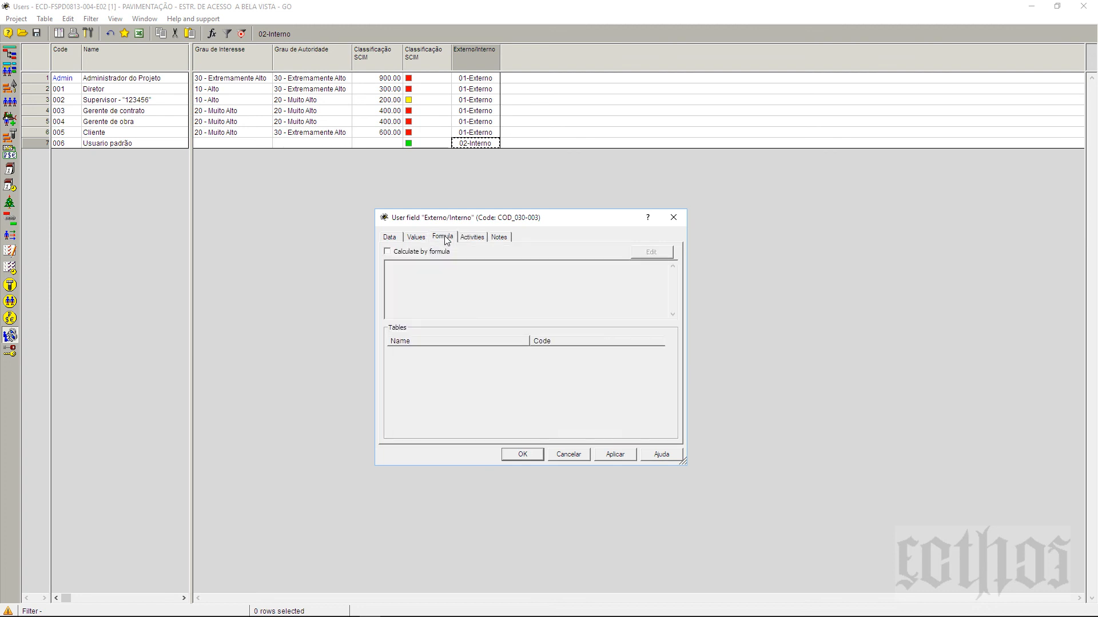
pyautogui.click(497, 239)
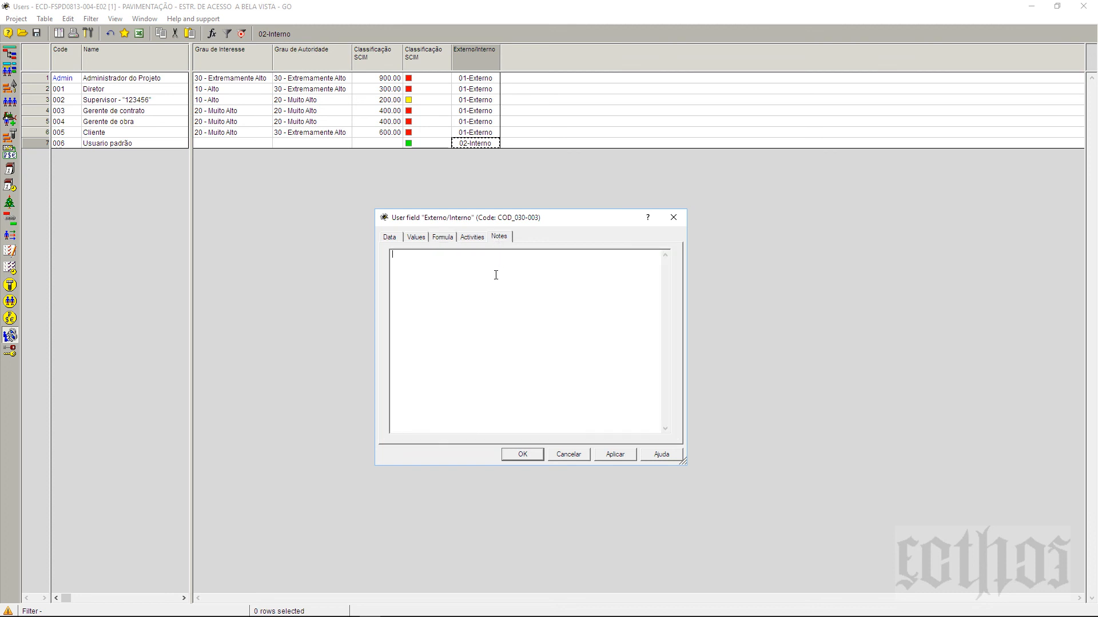
pyautogui.click(447, 239)
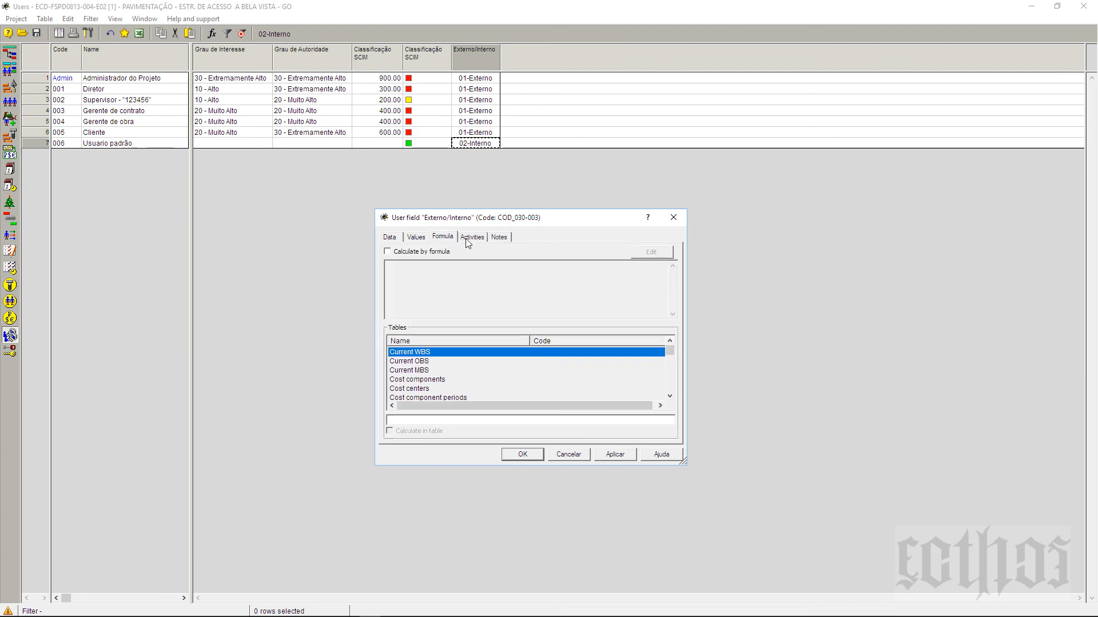
pyautogui.click(468, 239)
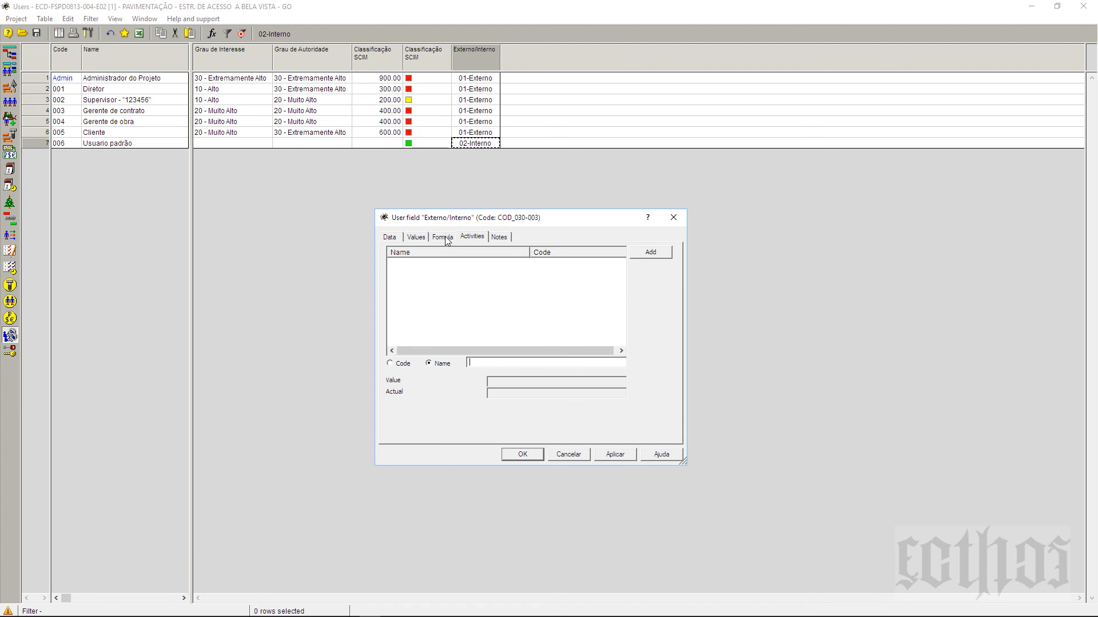
pyautogui.click(446, 238)
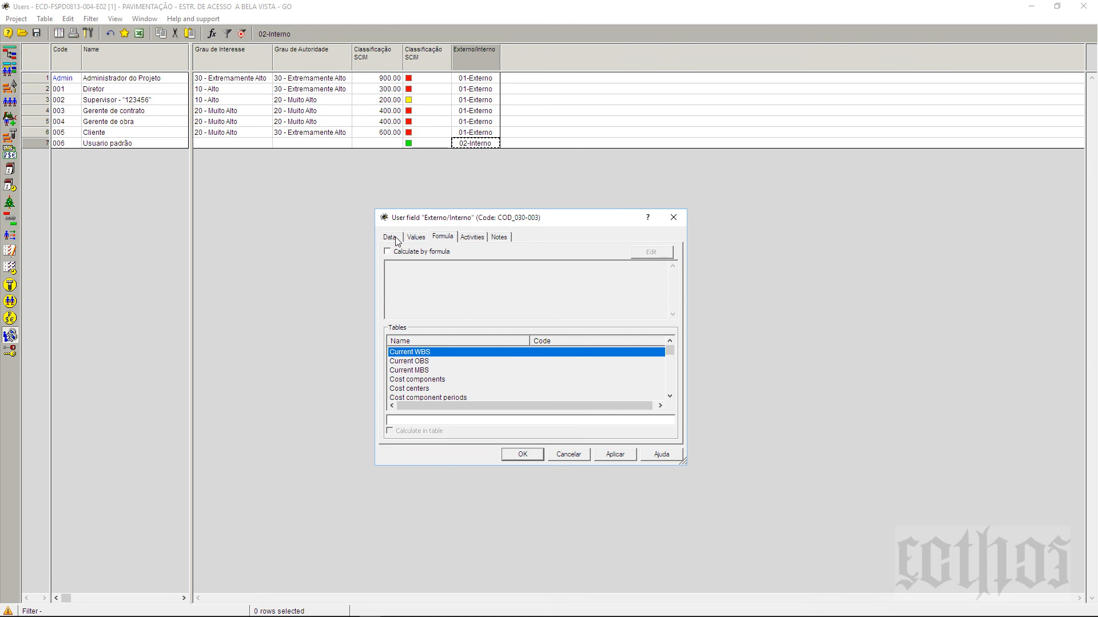
pyautogui.click(673, 218)
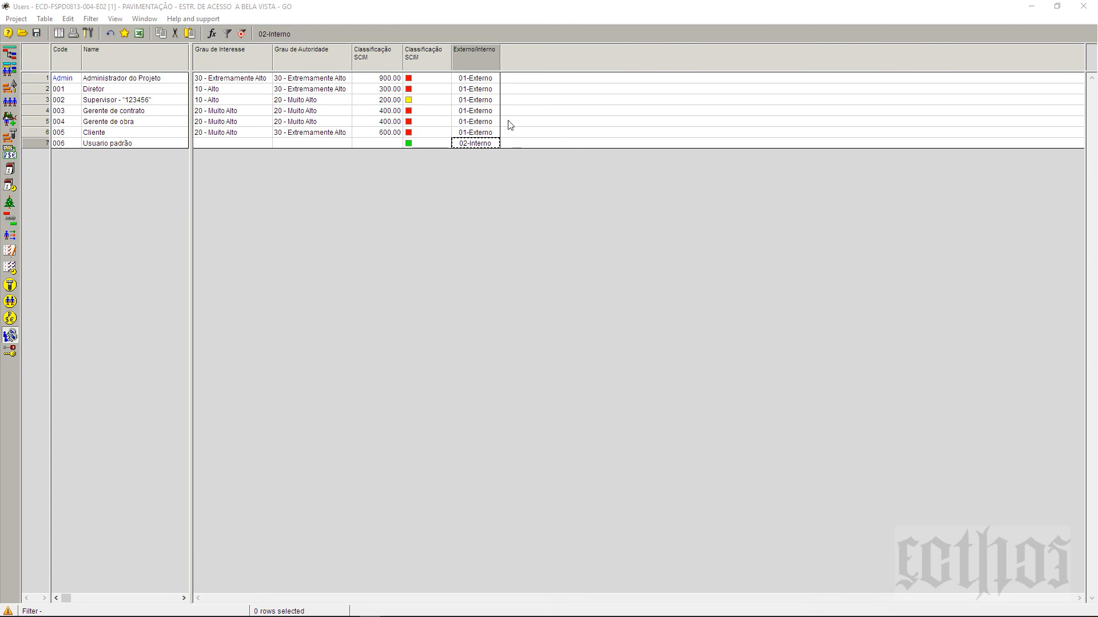
# Step: Review the saved formulas under Edit > Formulas, then close the list
pyautogui.click(477, 79)
pyautogui.click(479, 90)
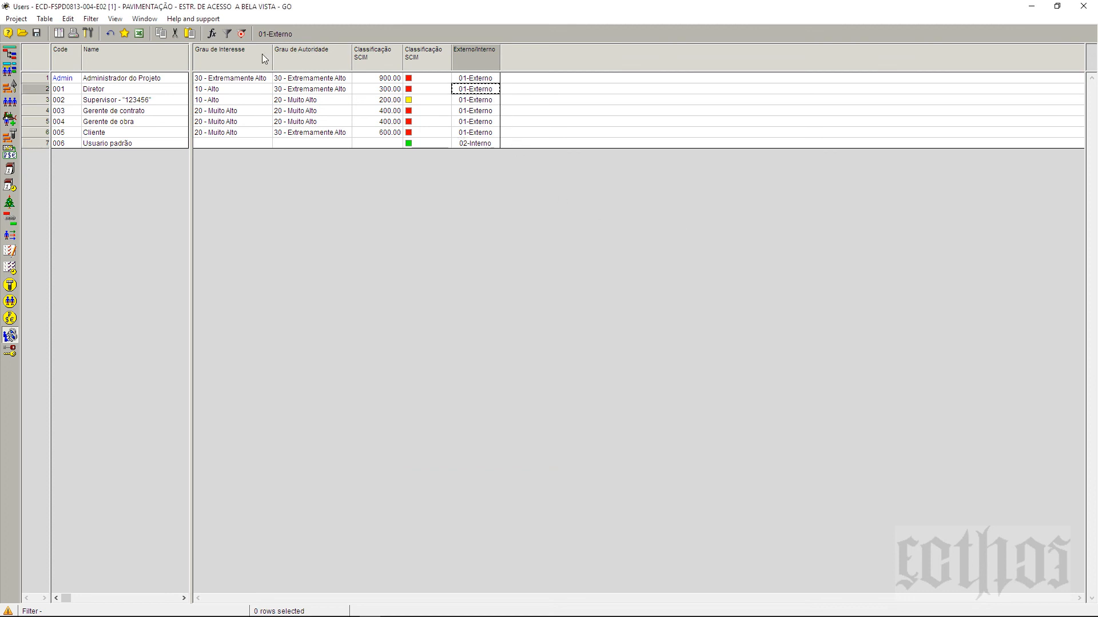
pyautogui.click(68, 19)
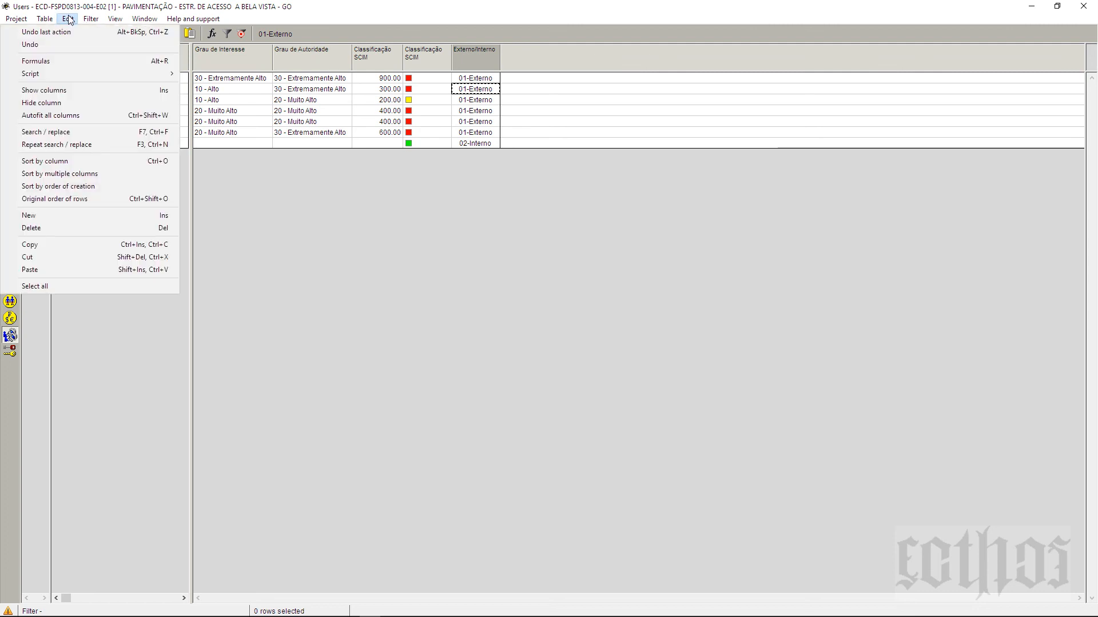
pyautogui.click(71, 61)
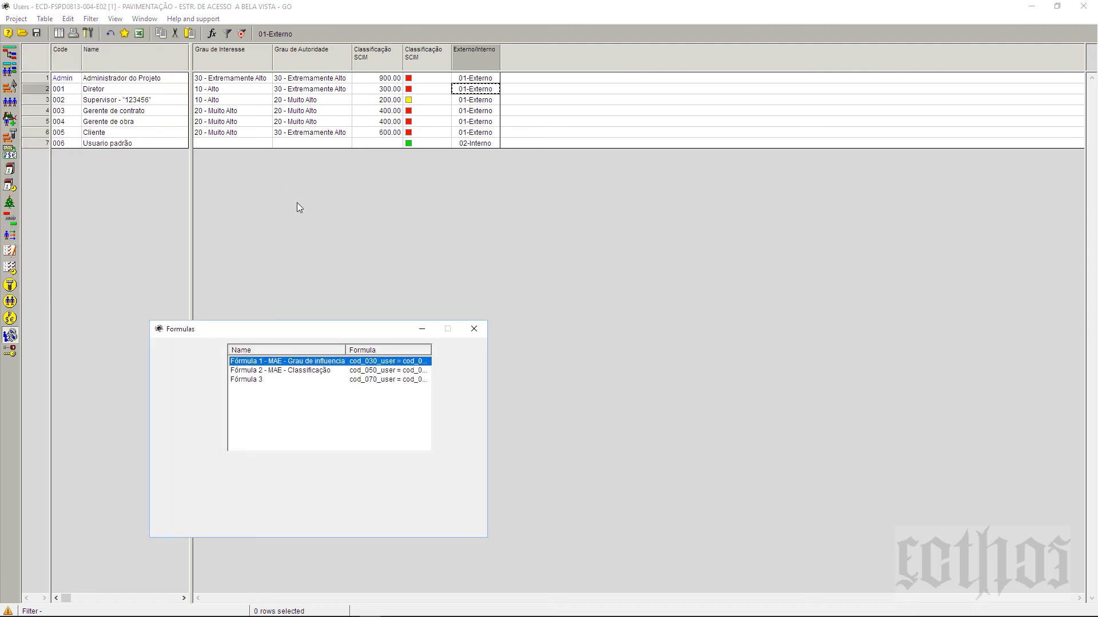
pyautogui.moveTo(312, 332); pyautogui.dragTo(345, 335)
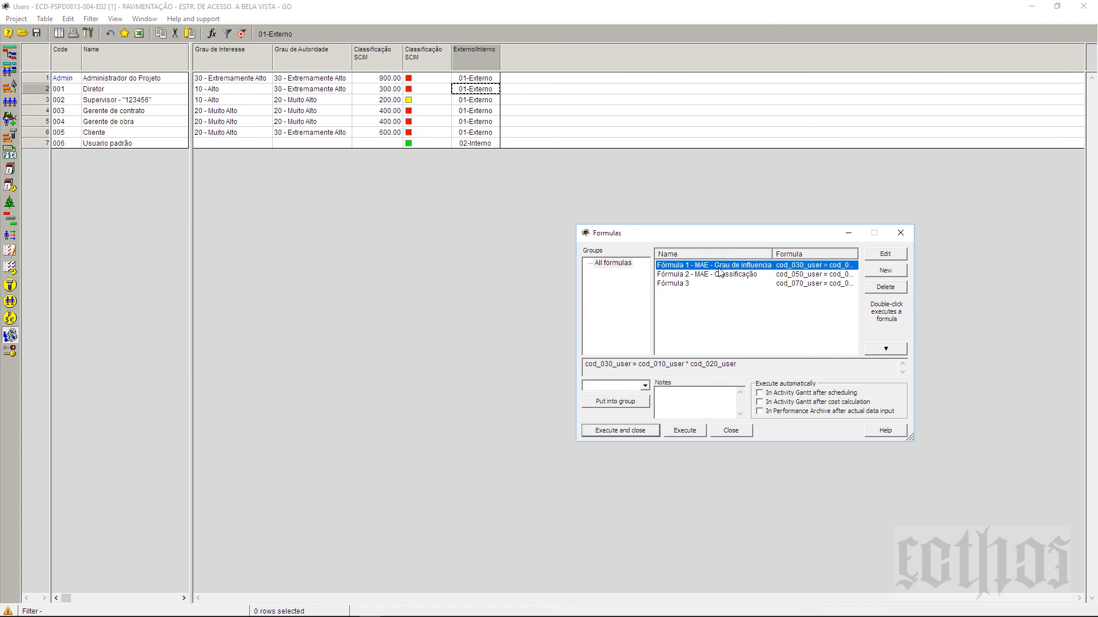
pyautogui.click(908, 234)
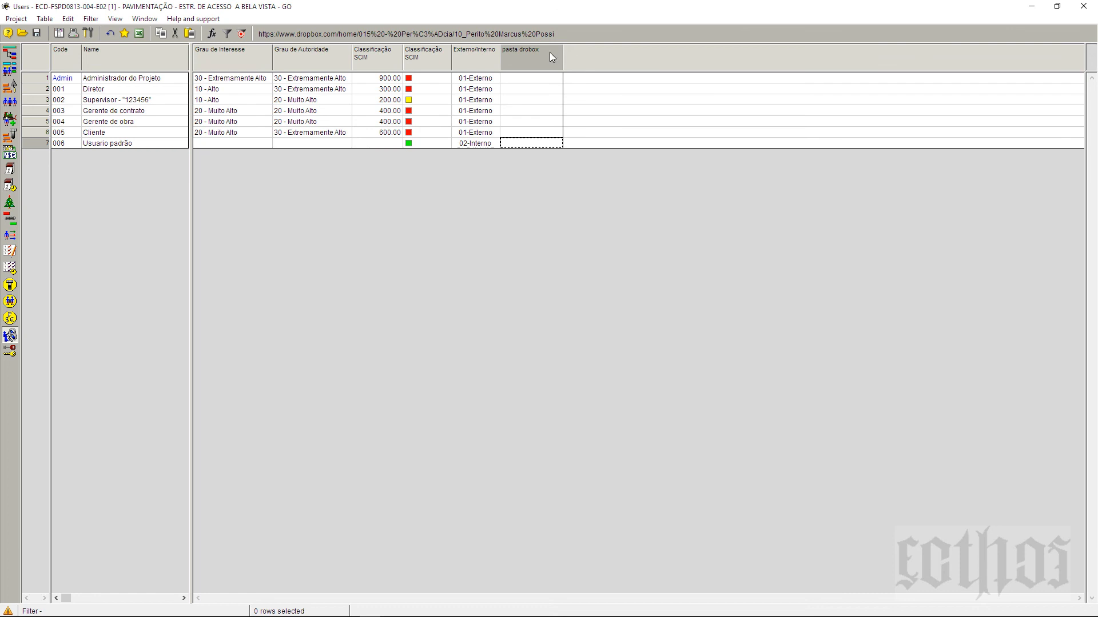
# Step: Confirm pasta drobox as a Text field, code COD-030_999, width 110, with Link URL enabled
pyautogui.rightClick(549, 53)
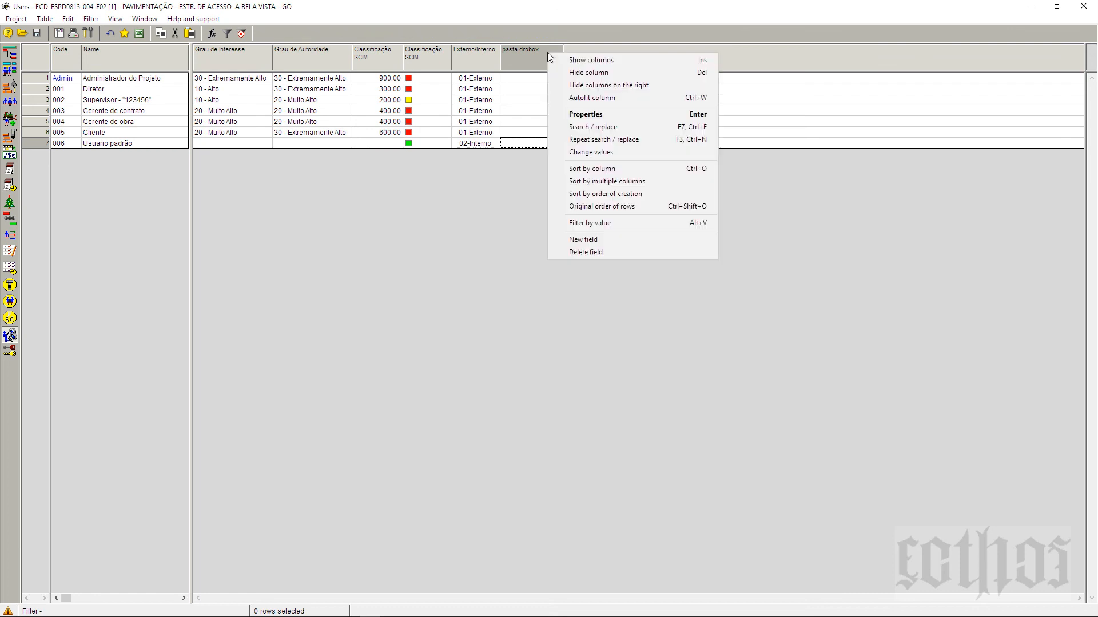
pyautogui.click(598, 115)
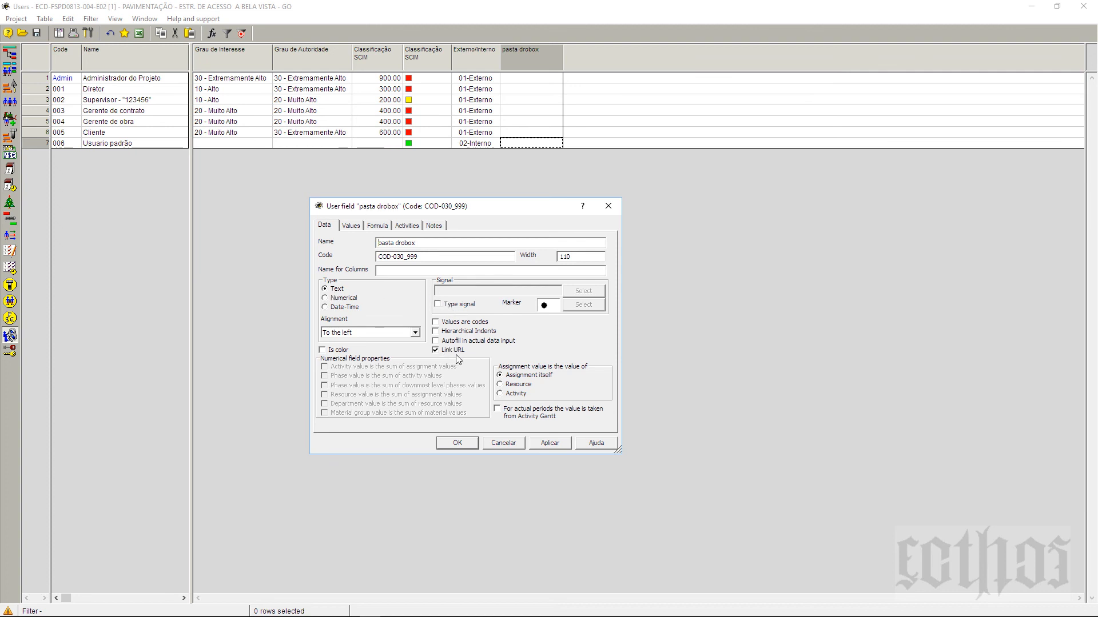
pyautogui.click(440, 261)
pyautogui.click(434, 226)
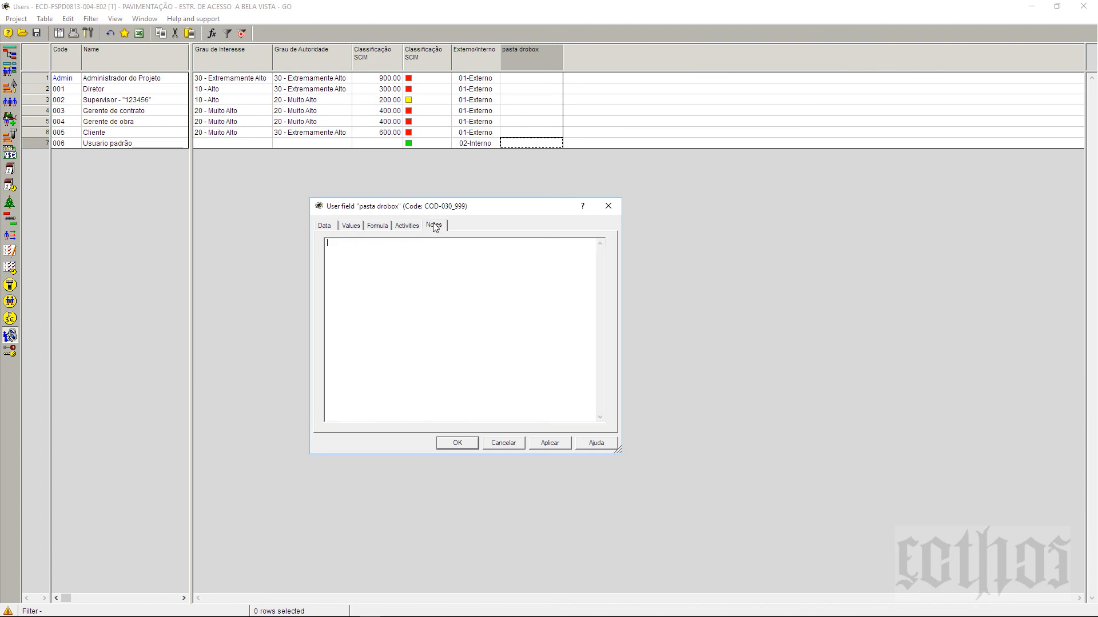
pyautogui.click(324, 226)
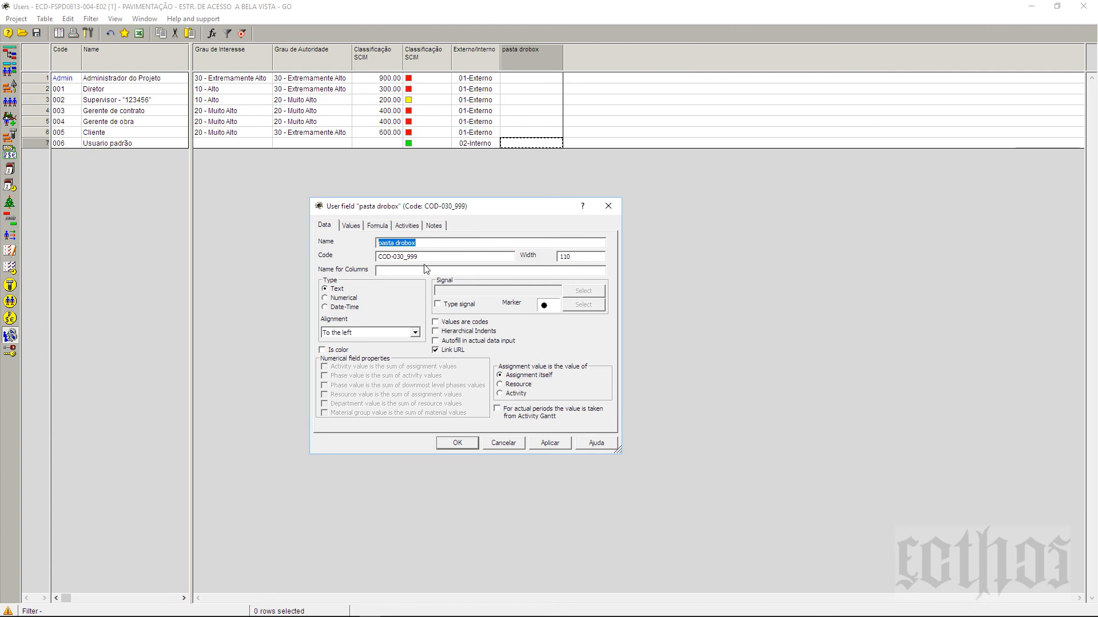
pyautogui.click(474, 446)
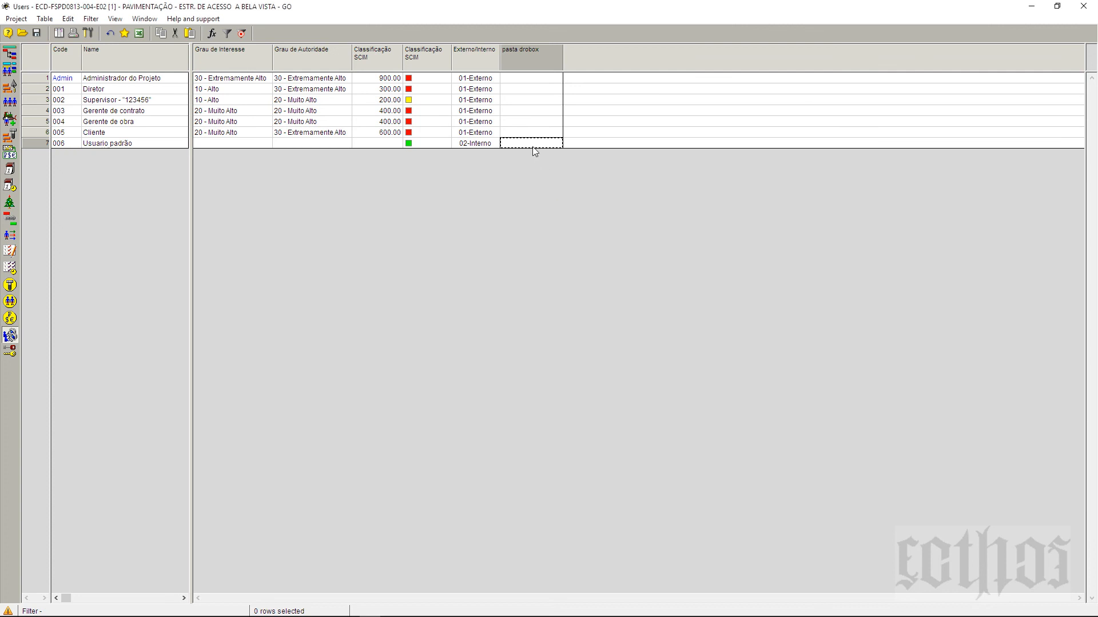
# Step: Paste the Dropbox folder link into Usuario padrão's pasta drobox cell and widen the column
pyautogui.rightClick(532, 146)
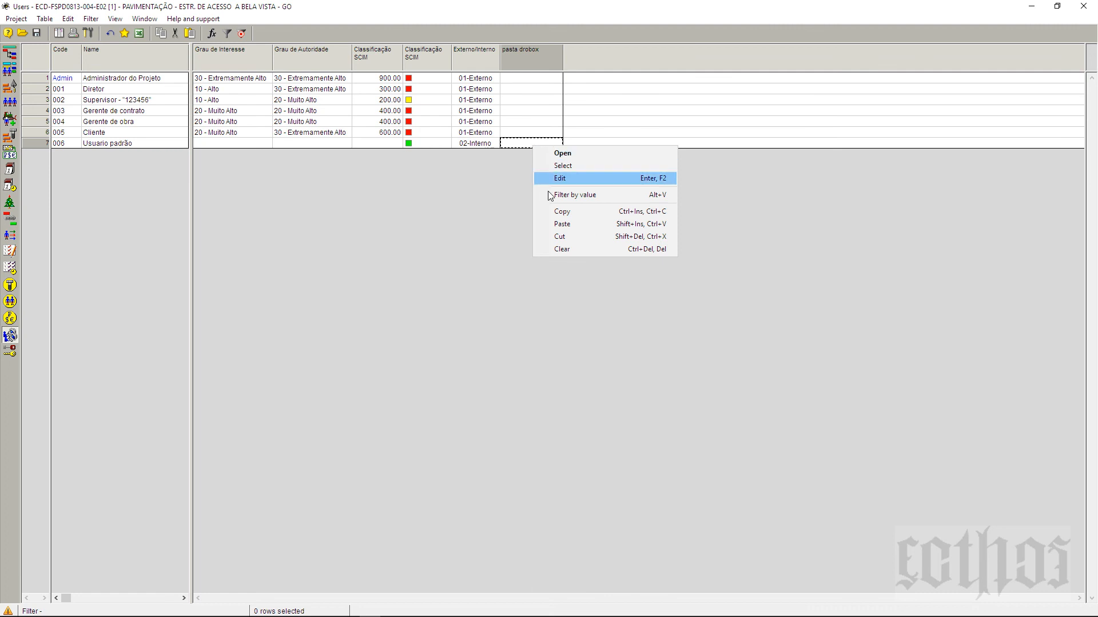
pyautogui.click(562, 224)
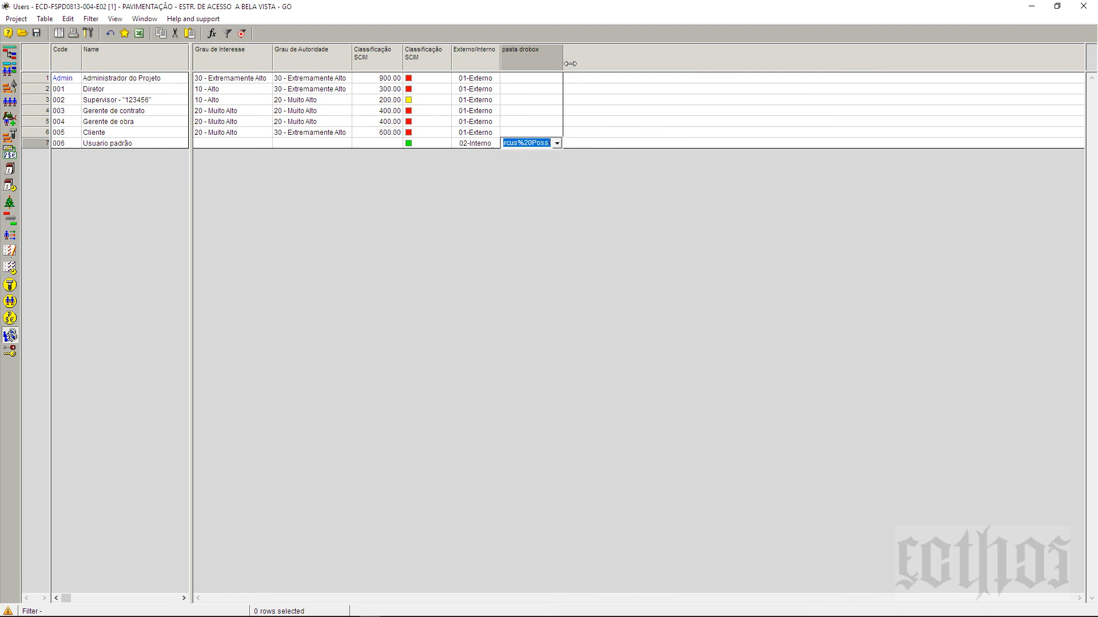
pyautogui.moveTo(565, 62); pyautogui.dragTo(840, 63)
pyautogui.click(759, 112)
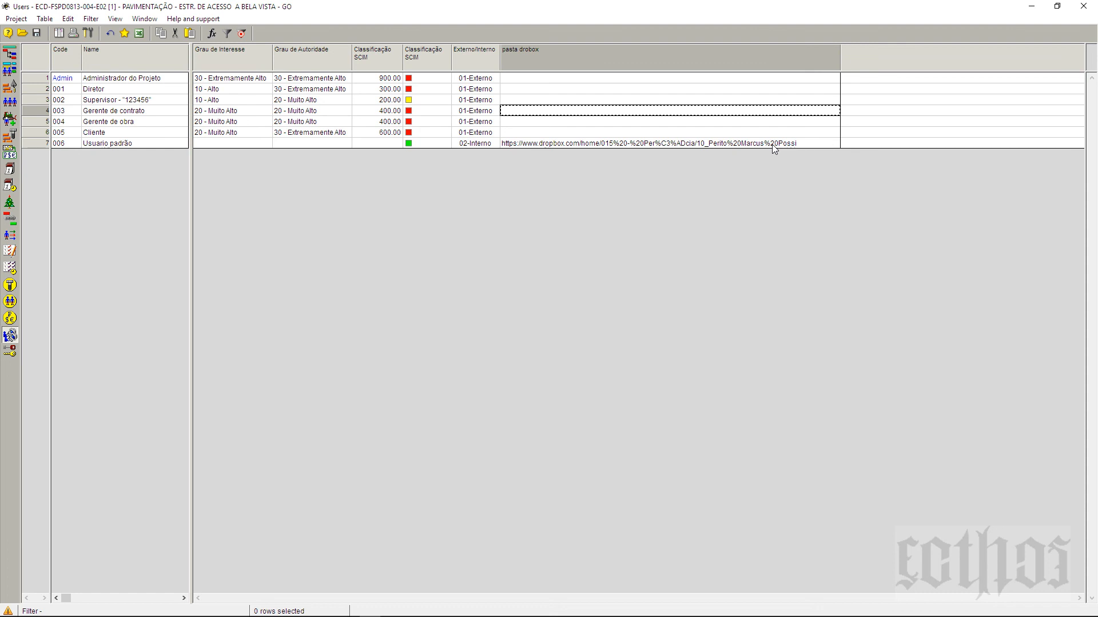
pyautogui.click(771, 123)
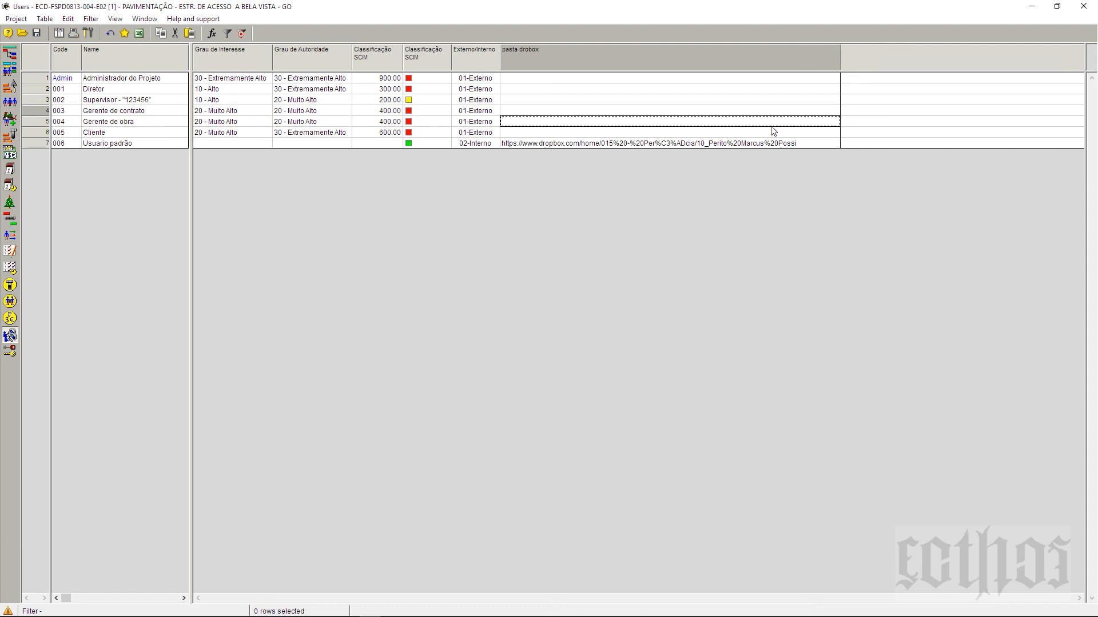
# Step: Narrow the pasta drobox column and open the stored Dropbox link in the browser
pyautogui.click(312, 143)
pyautogui.click(523, 144)
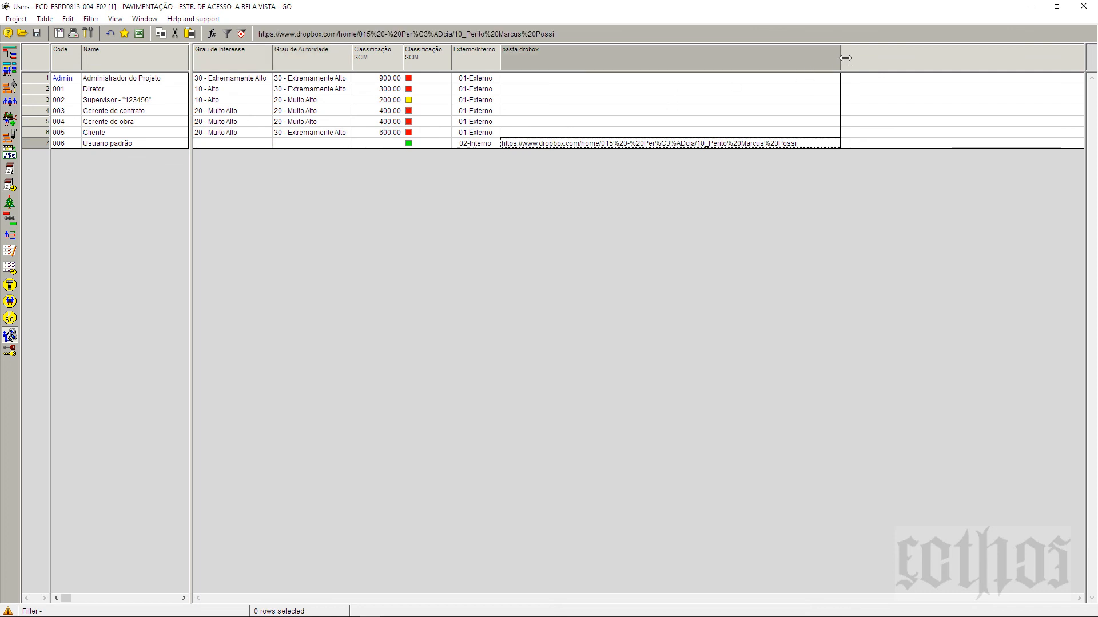
pyautogui.moveTo(843, 58); pyautogui.dragTo(645, 102)
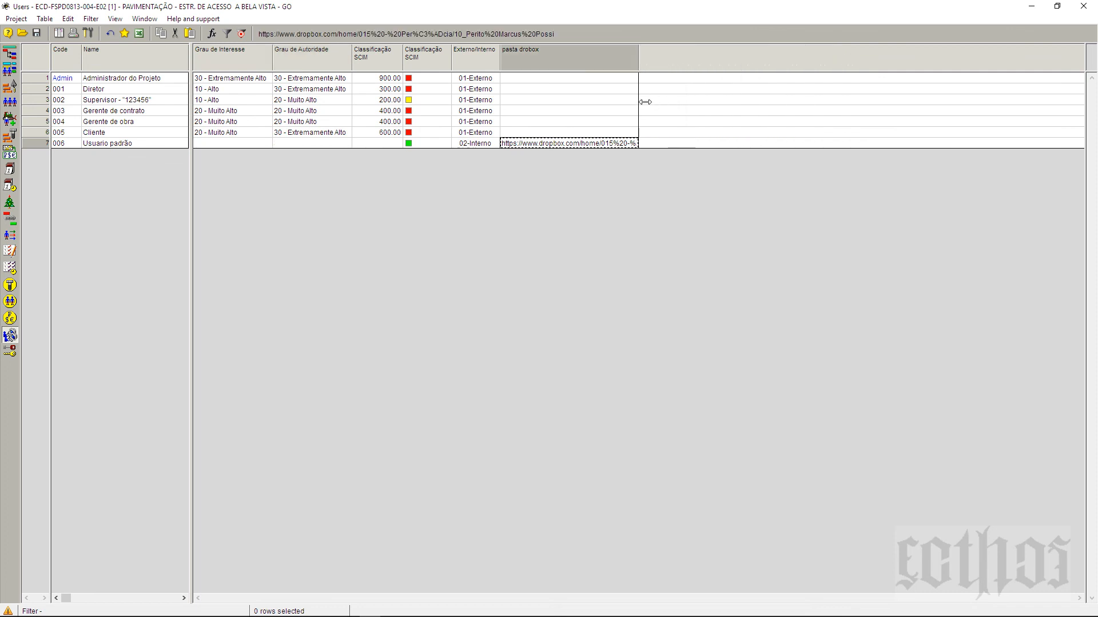
pyautogui.rightClick(574, 144)
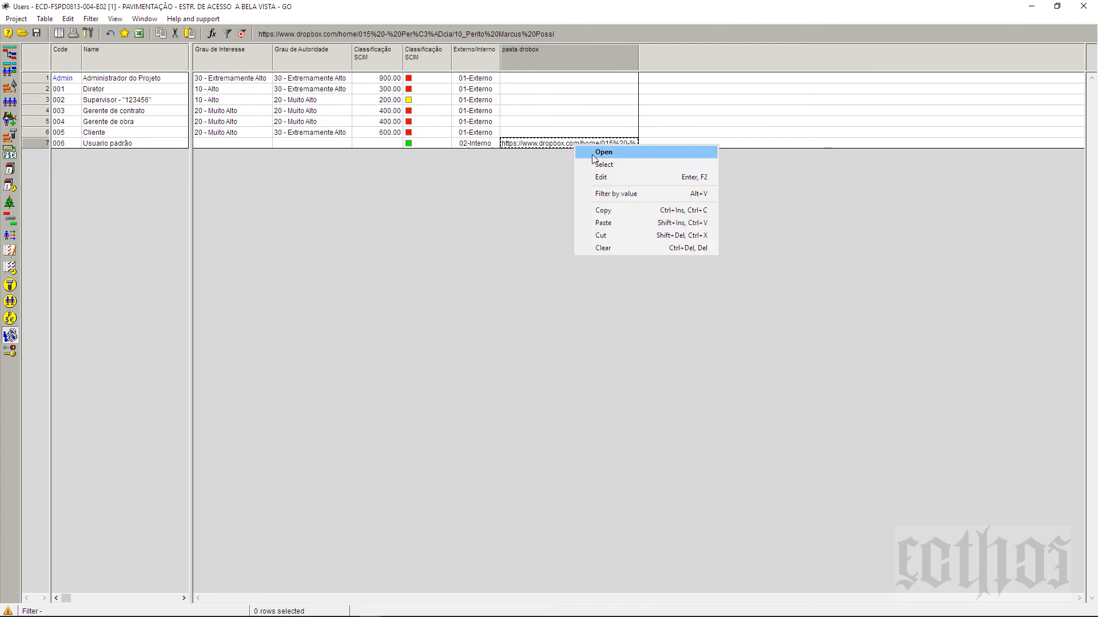
pyautogui.click(592, 153)
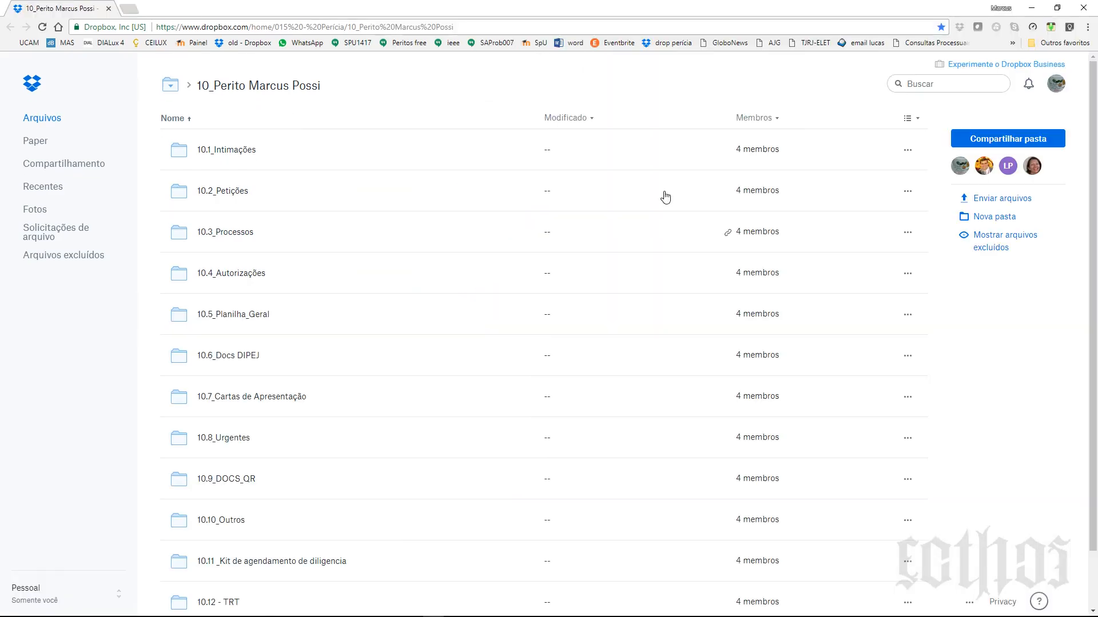
# Step: View the Dropbox folder with subfolders 10.1 to 10.4, then close the browser
pyautogui.doubleClick(594, 6)
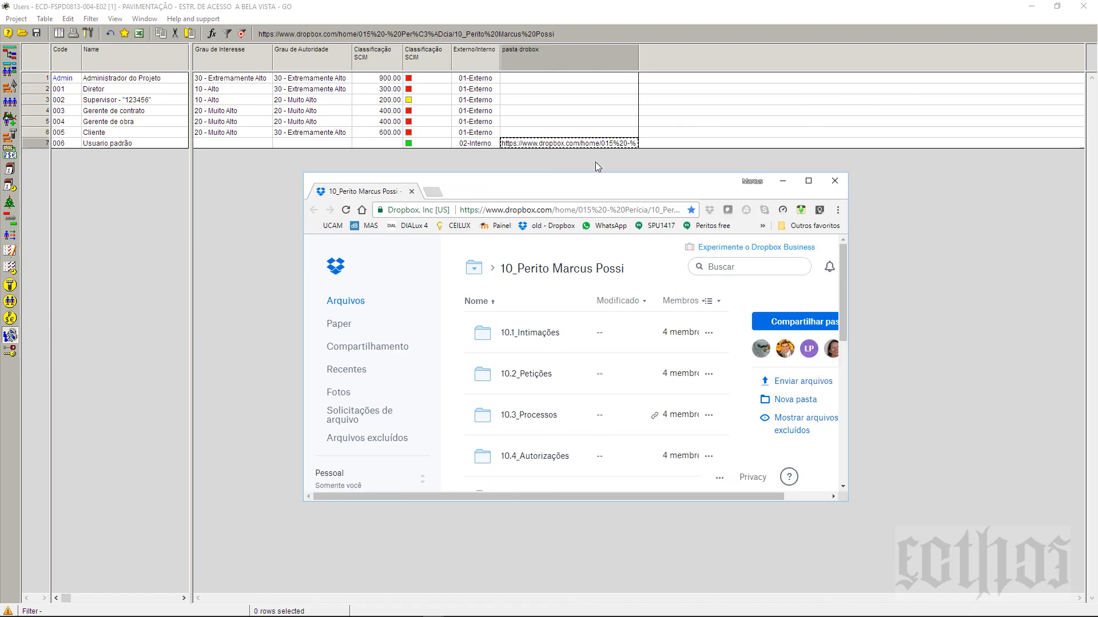
pyautogui.moveTo(603, 190); pyautogui.dragTo(609, 193)
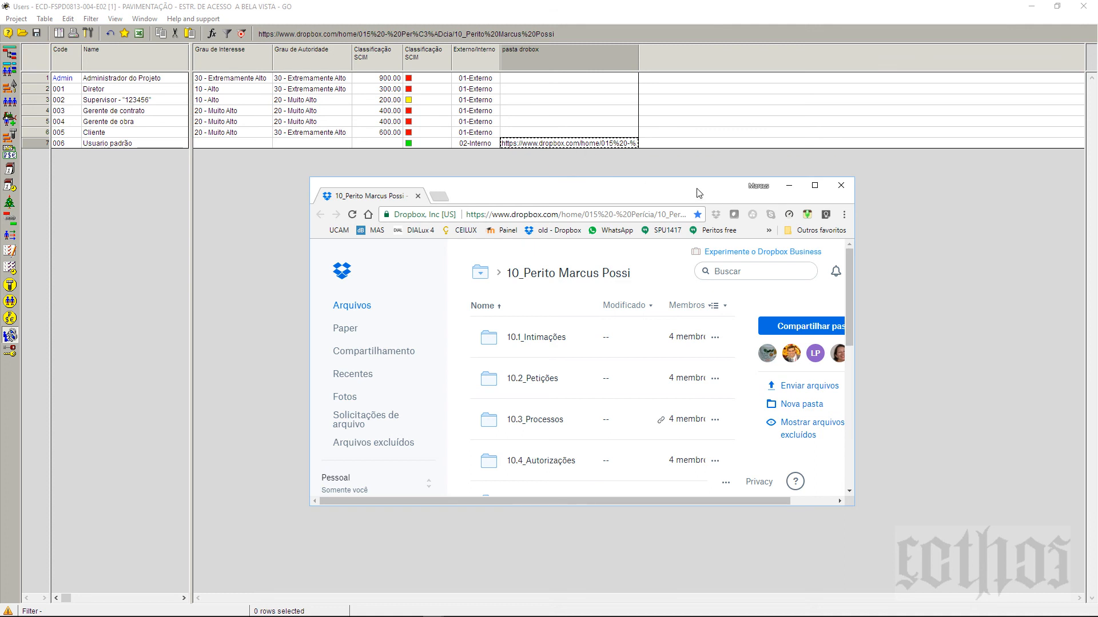
pyautogui.click(839, 186)
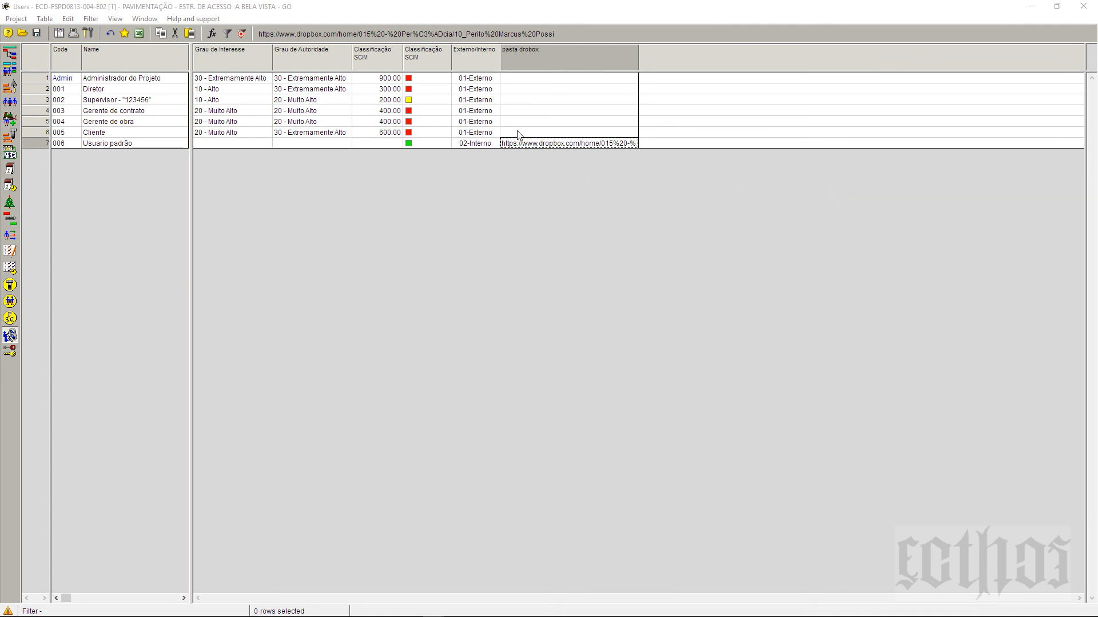
pyautogui.click(527, 89)
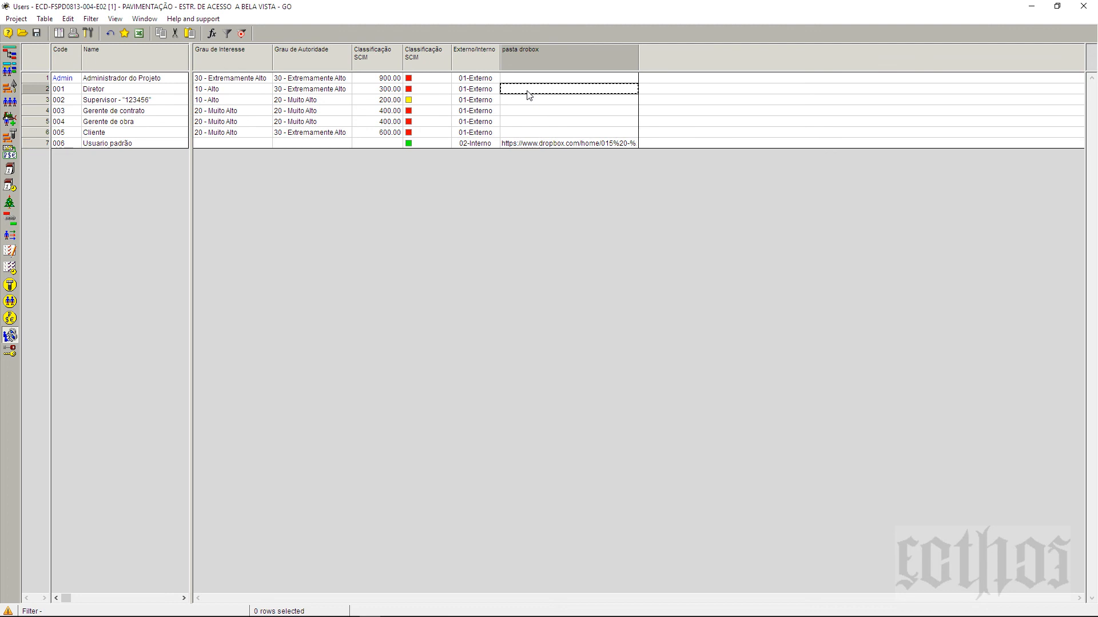
pyautogui.write('www.ecthos.com.br')
pyautogui.click(530, 115)
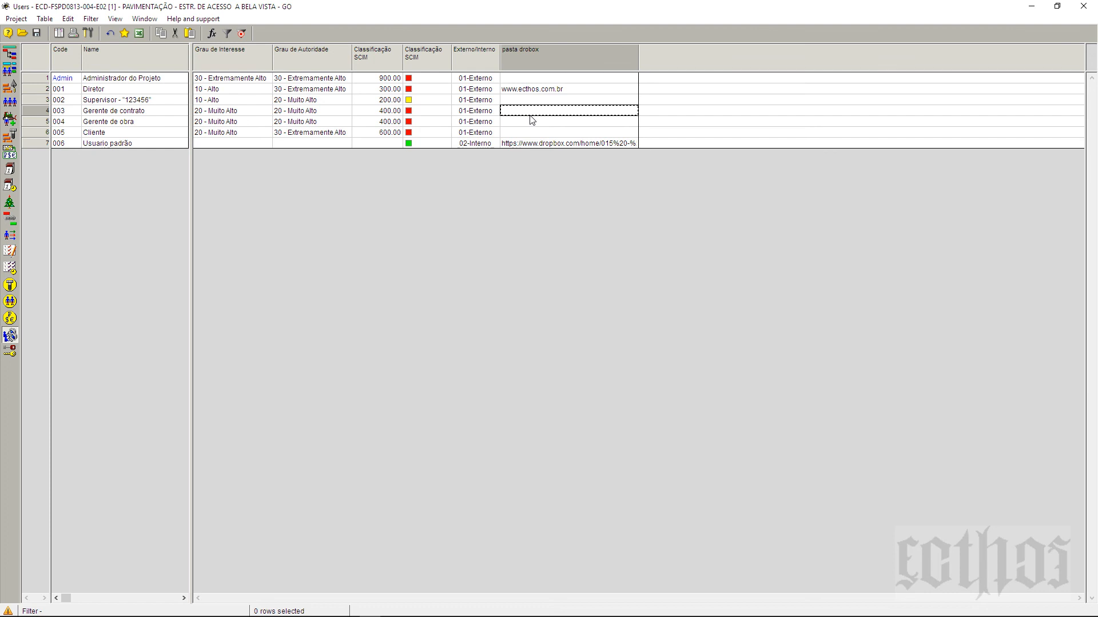
pyautogui.click(536, 92)
pyautogui.rightClick(537, 94)
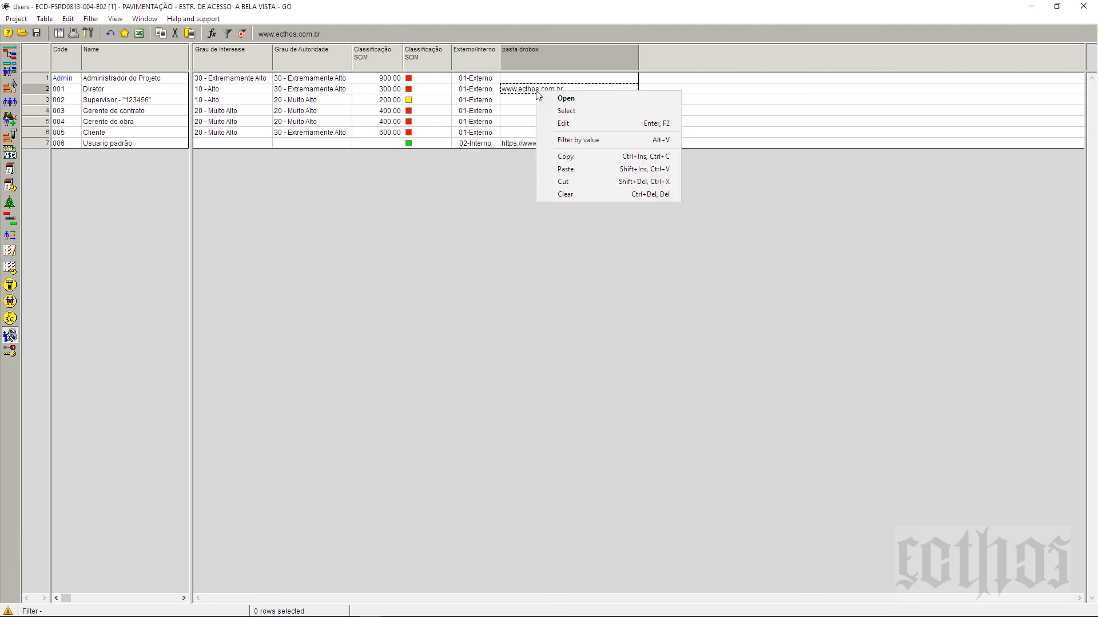
pyautogui.click(540, 97)
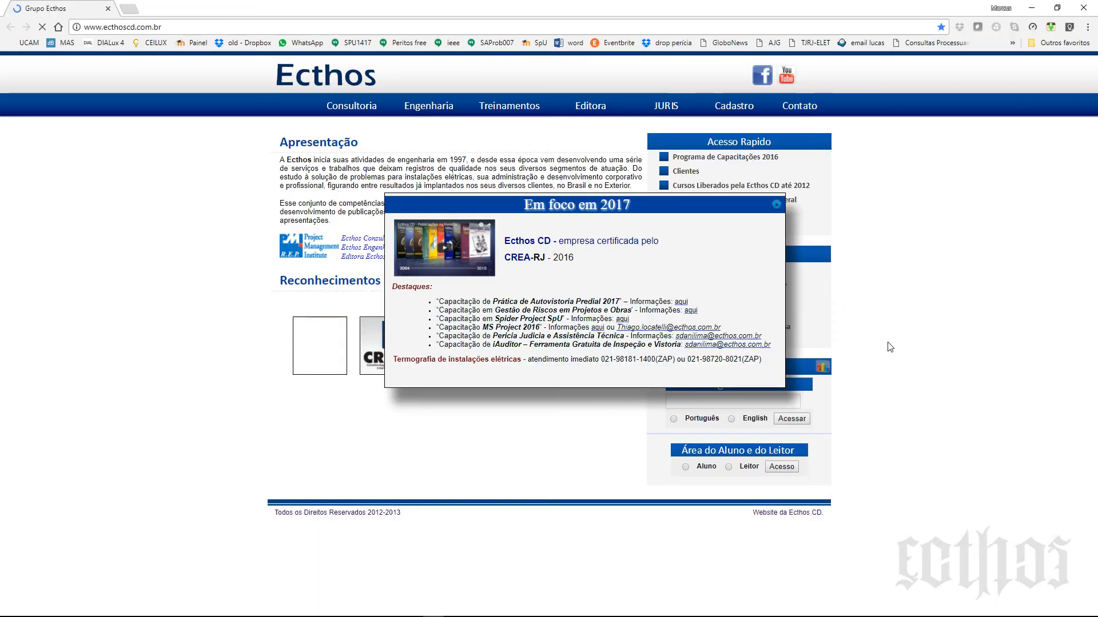
# Step: Look over the Ecthos website in Chrome, then close the browser window
pyautogui.click(1057, 8)
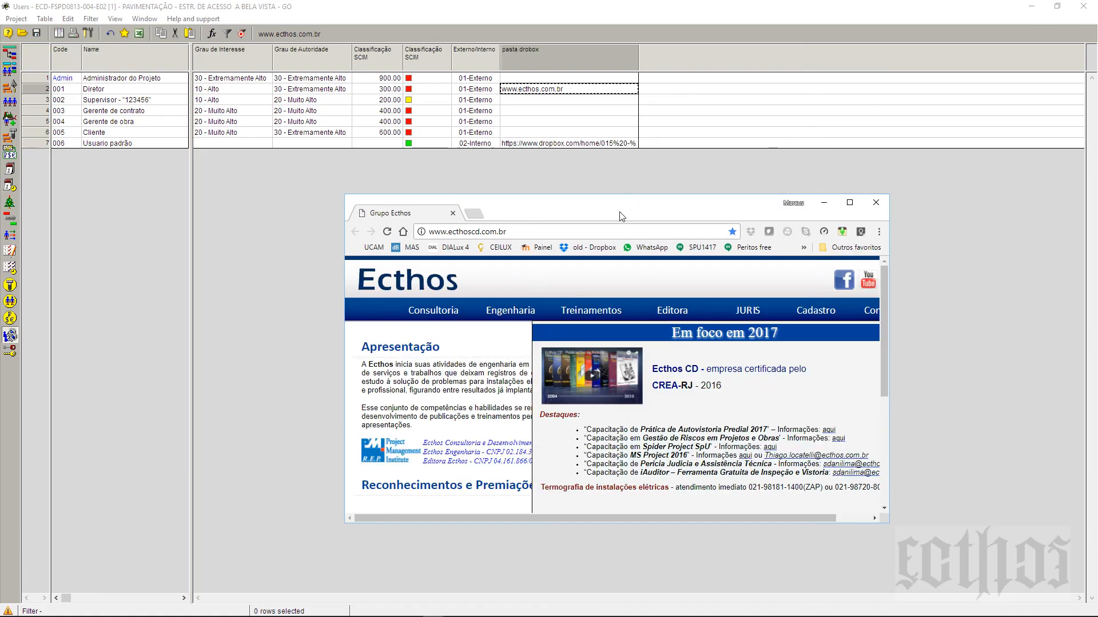
pyautogui.moveTo(622, 216); pyautogui.dragTo(579, 221)
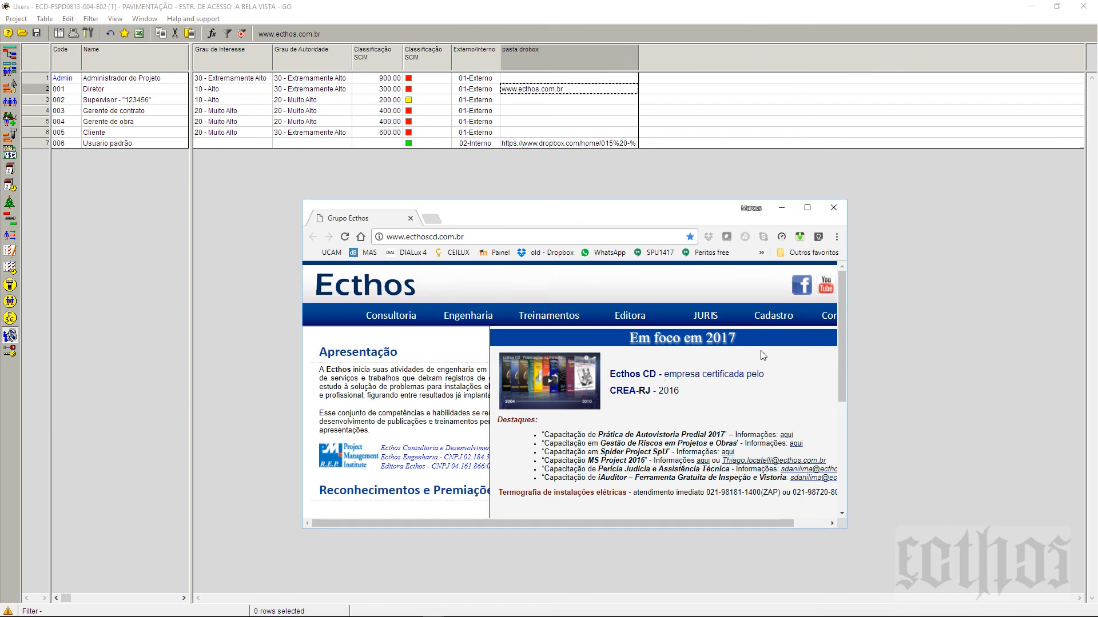
pyautogui.click(817, 523)
pyautogui.click(844, 475)
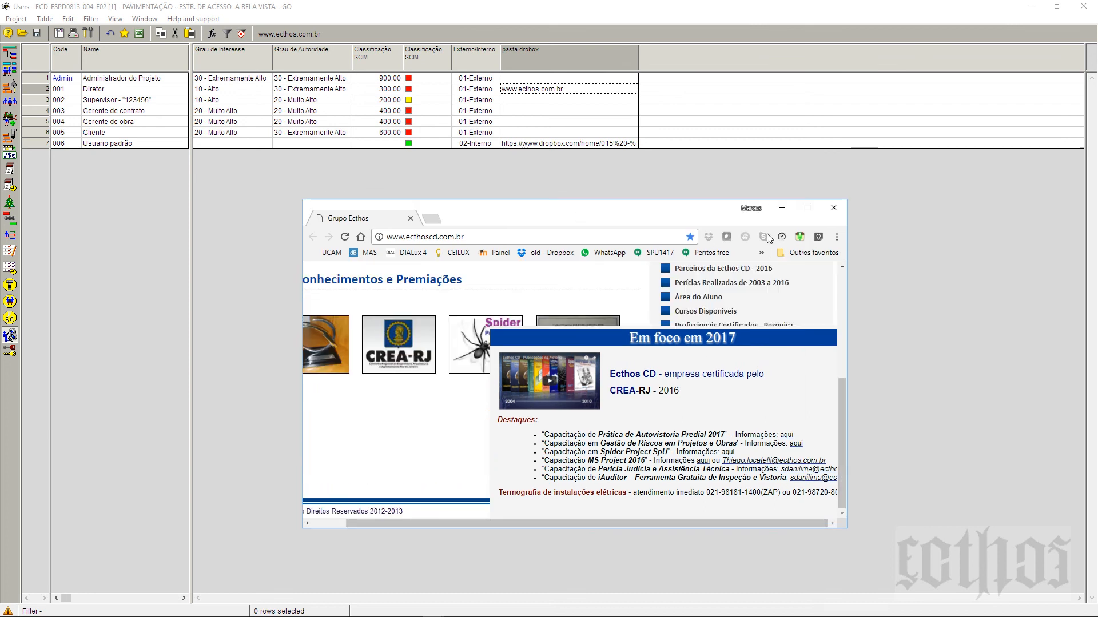
pyautogui.moveTo(359, 524); pyautogui.dragTo(327, 520)
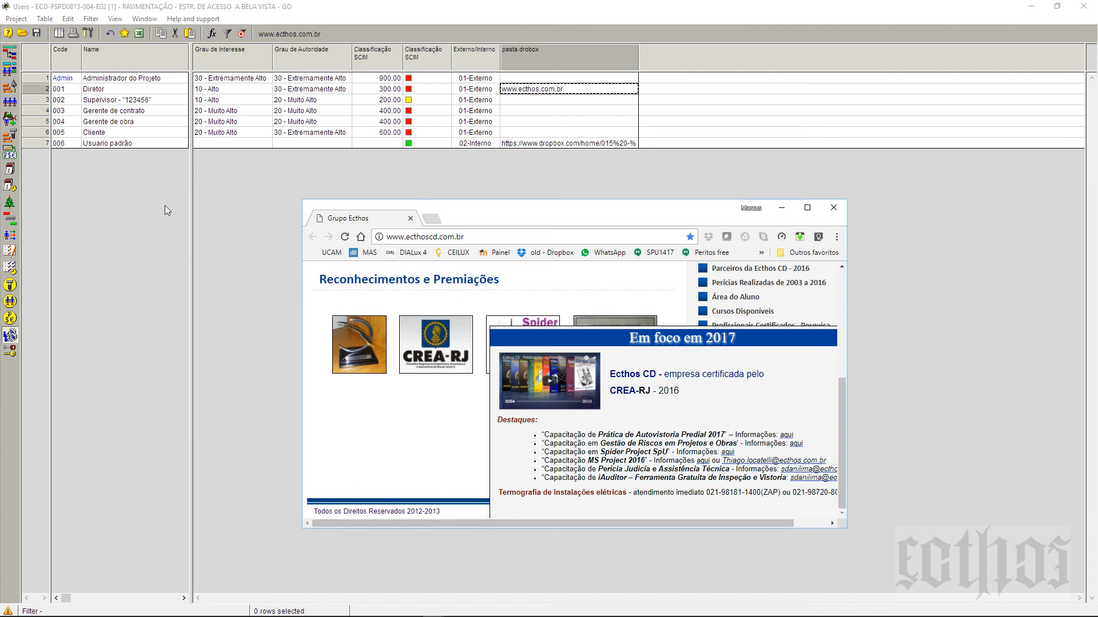
pyautogui.click(833, 208)
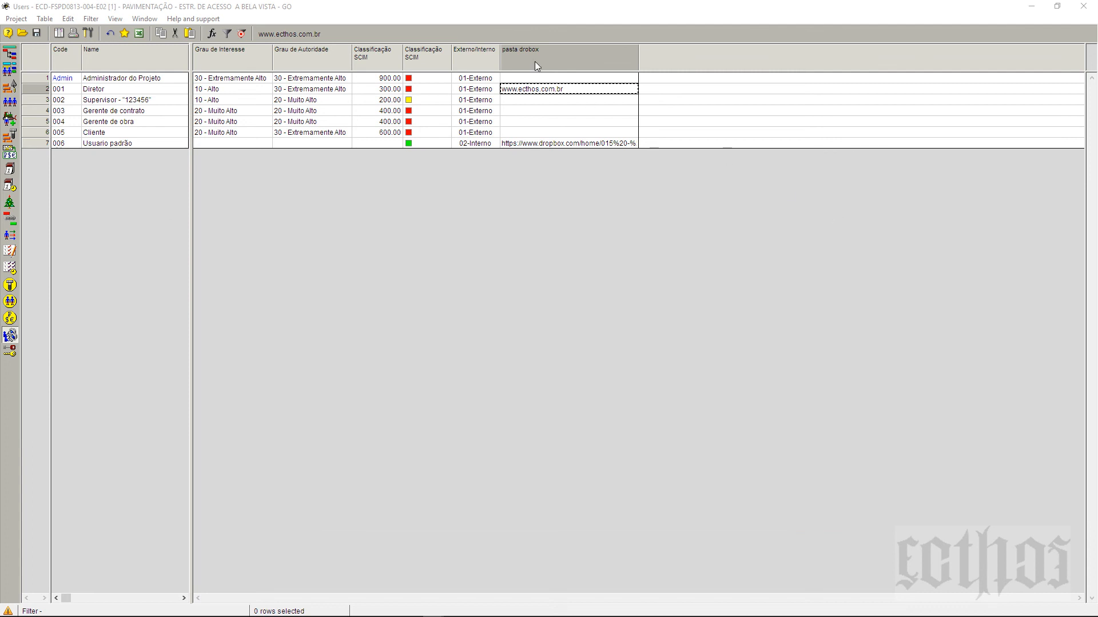
# Step: Narrow the pasta drobox column further and bring up its field properties
pyautogui.moveTo(639, 65); pyautogui.dragTo(598, 65)
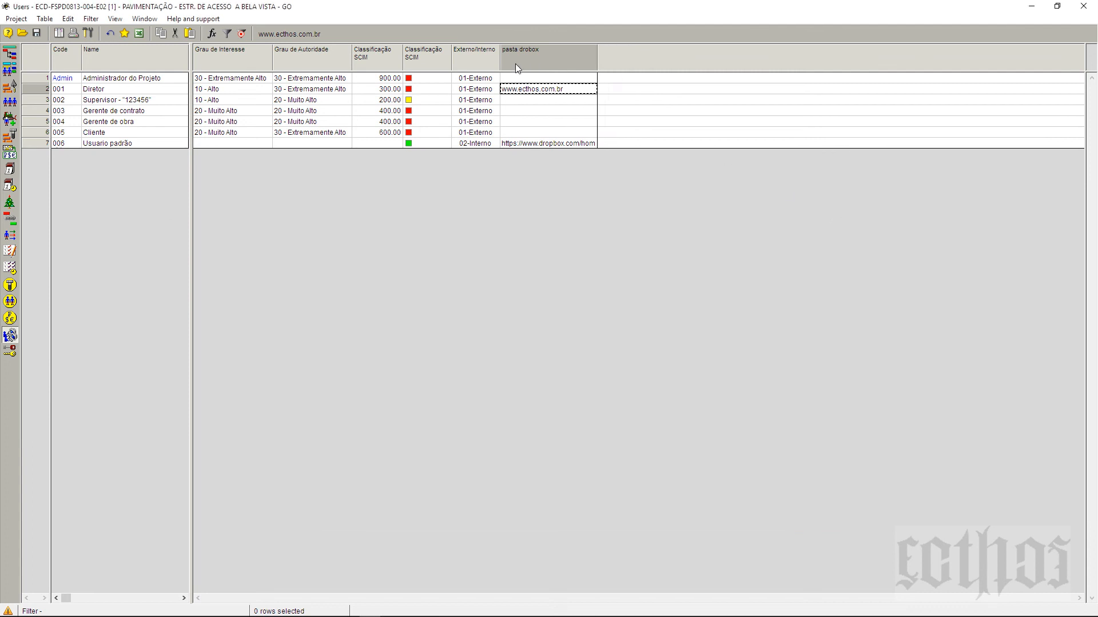
pyautogui.rightClick(554, 56)
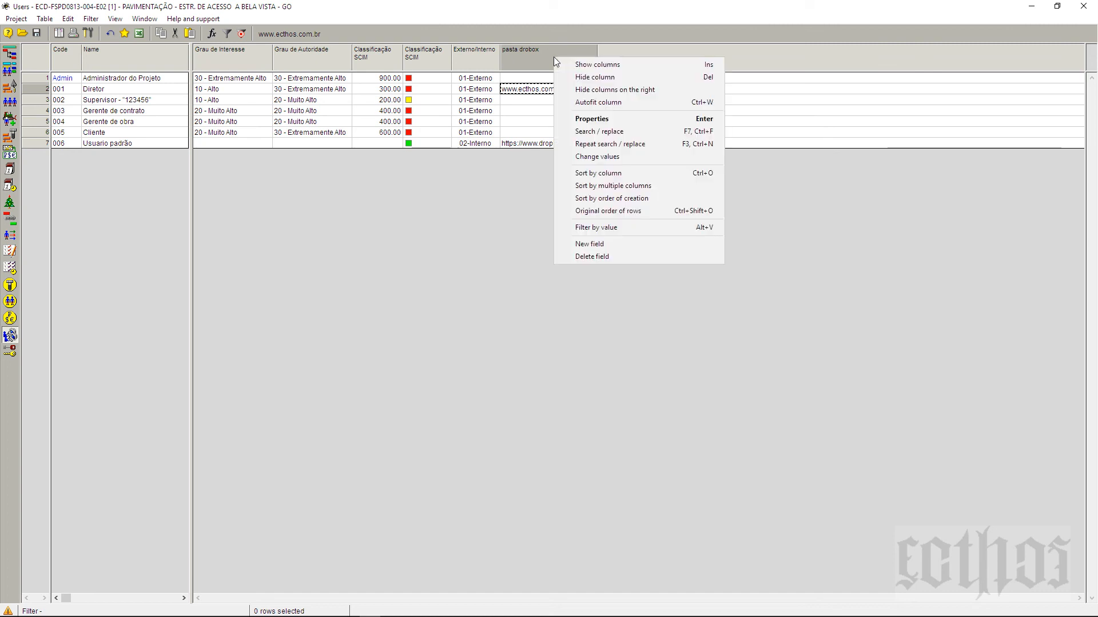
pyautogui.click(604, 118)
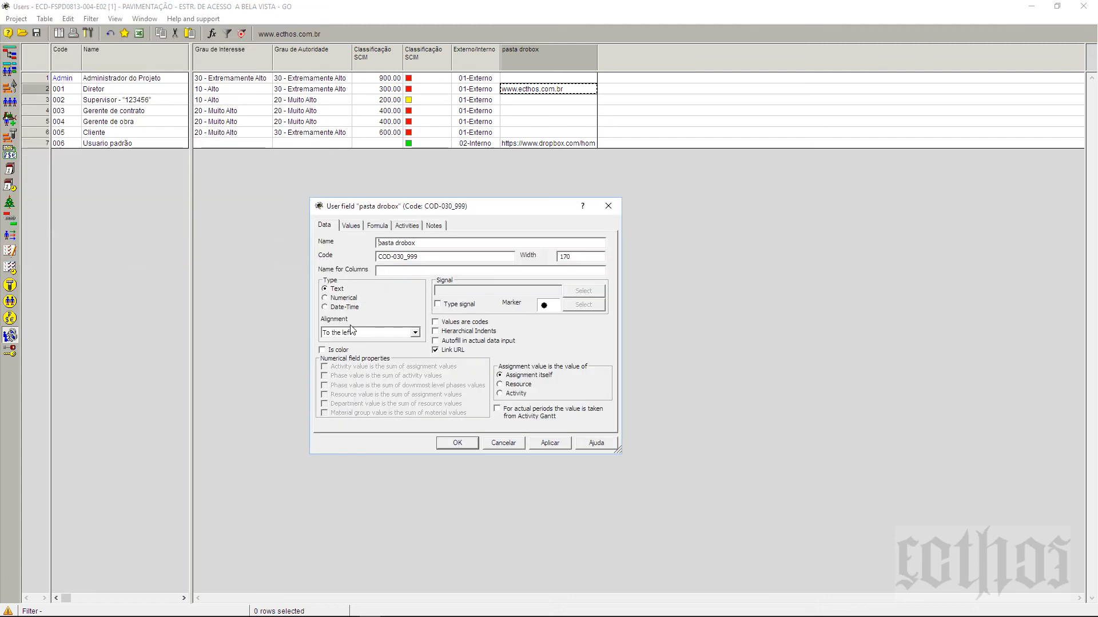
# Step: Try Numerical and Date-Time types, revert to Text, cancel, and refit the pasta drobox column
pyautogui.click(334, 301)
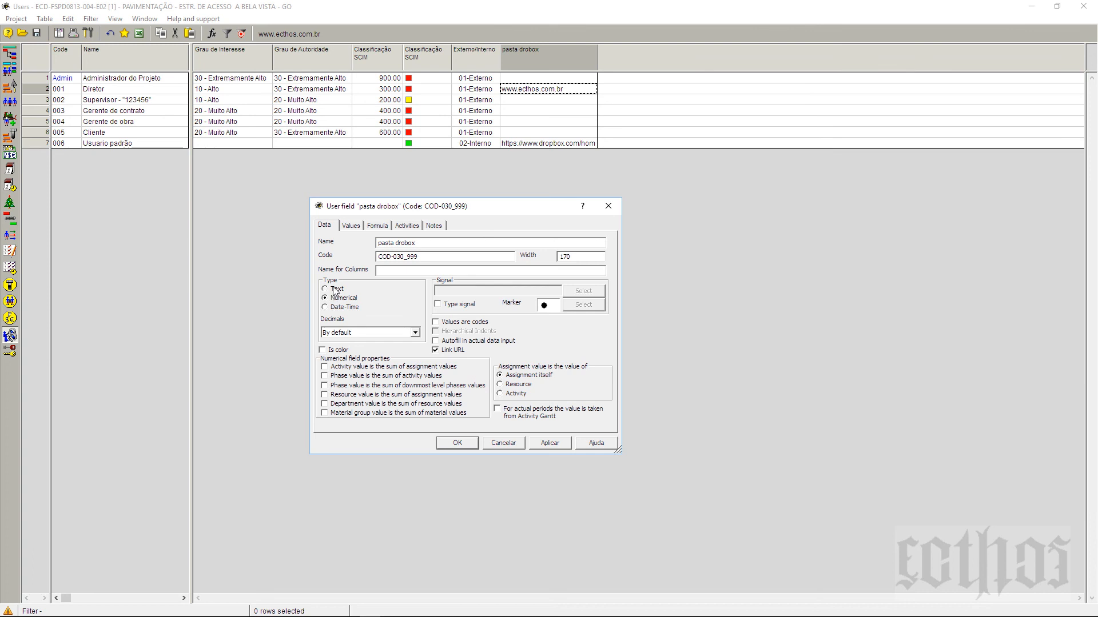
pyautogui.click(331, 289)
pyautogui.click(332, 307)
pyautogui.click(330, 291)
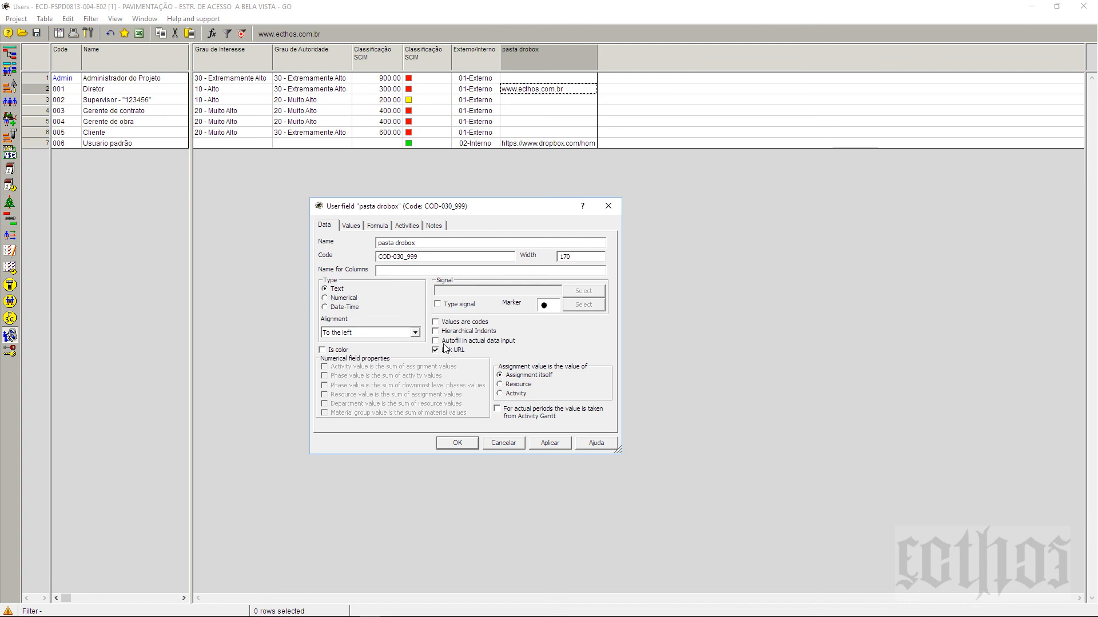
pyautogui.click(503, 444)
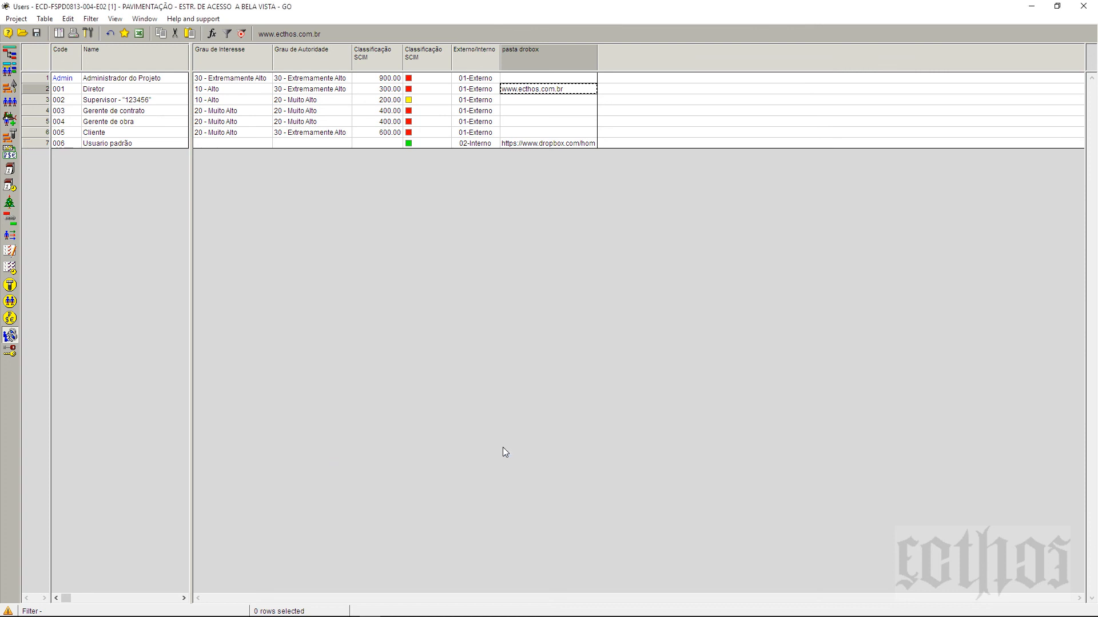
pyautogui.doubleClick(595, 53)
# Step: Create a new user field in the Users table and set its type to Numerical
pyautogui.rightClick(604, 56)
pyautogui.click(636, 97)
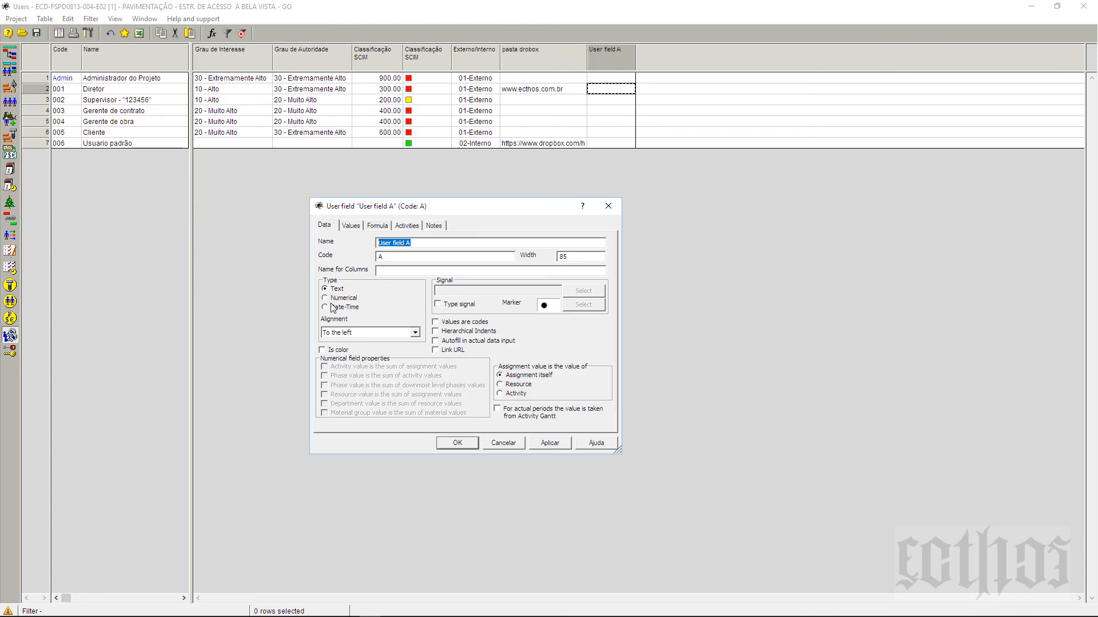
pyautogui.click(324, 298)
# Step: Replace the code with COD_030_888 and the name with 'Nível de Interação'
pyautogui.moveTo(470, 206); pyautogui.dragTo(568, 220)
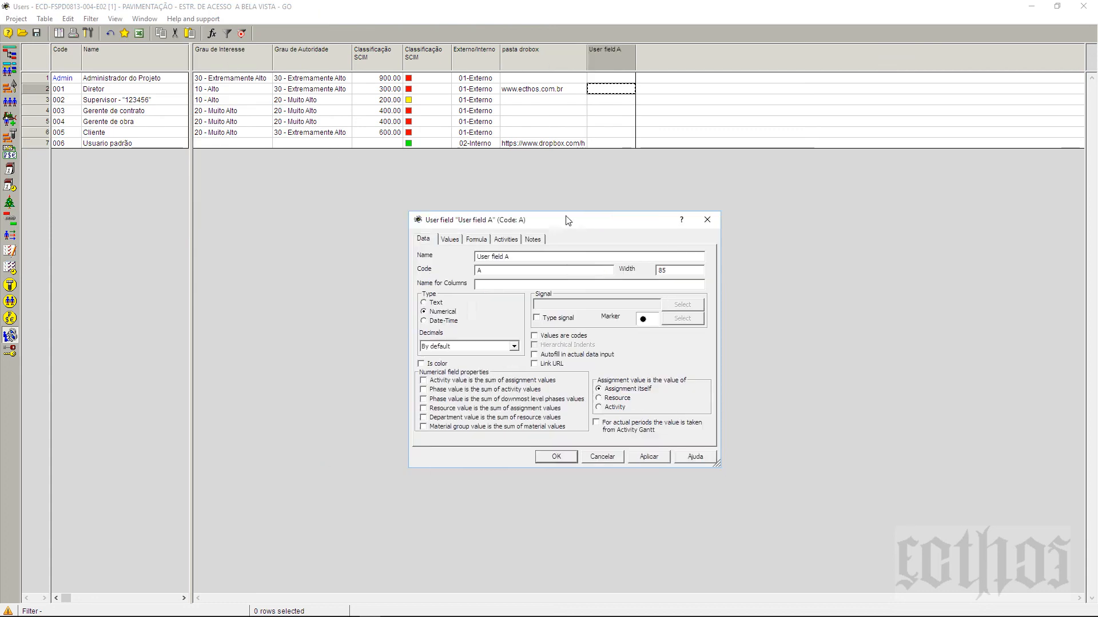
pyautogui.moveTo(512, 273); pyautogui.dragTo(433, 282)
pyautogui.write('COD_030_888')
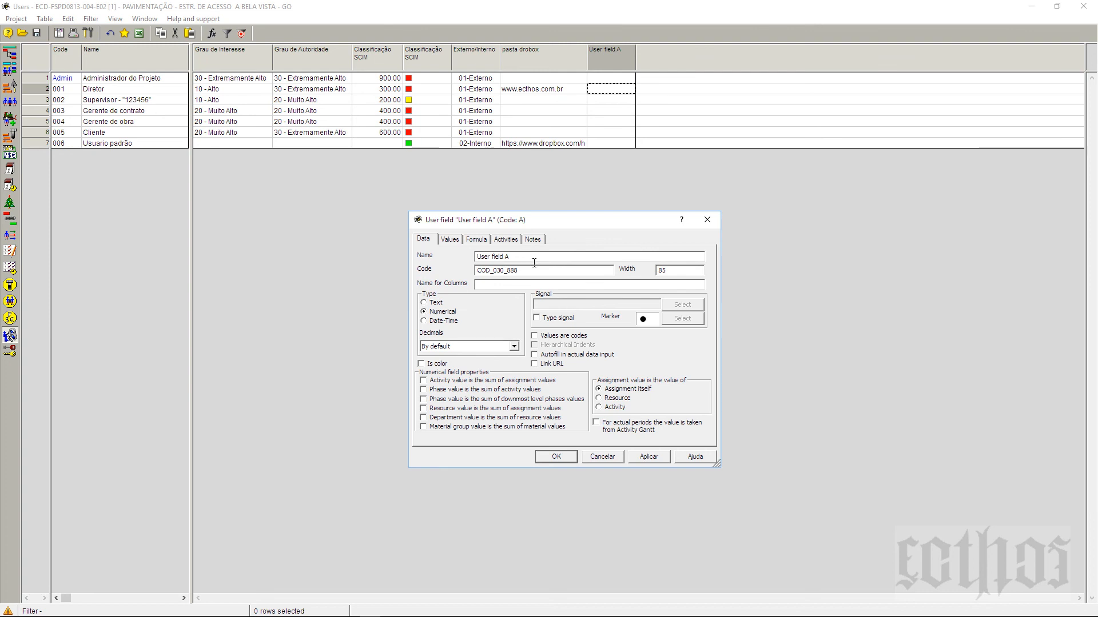
pyautogui.hotkey('shift', 'Tab')
pyautogui.write('Nível de Interação')
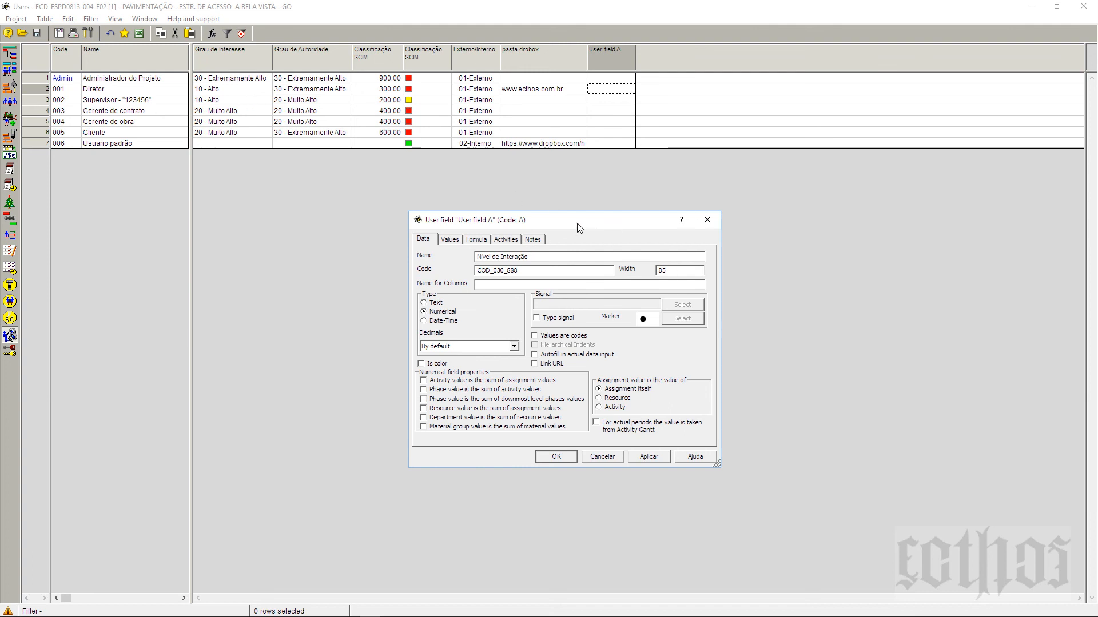
pyautogui.moveTo(577, 223); pyautogui.dragTo(606, 237)
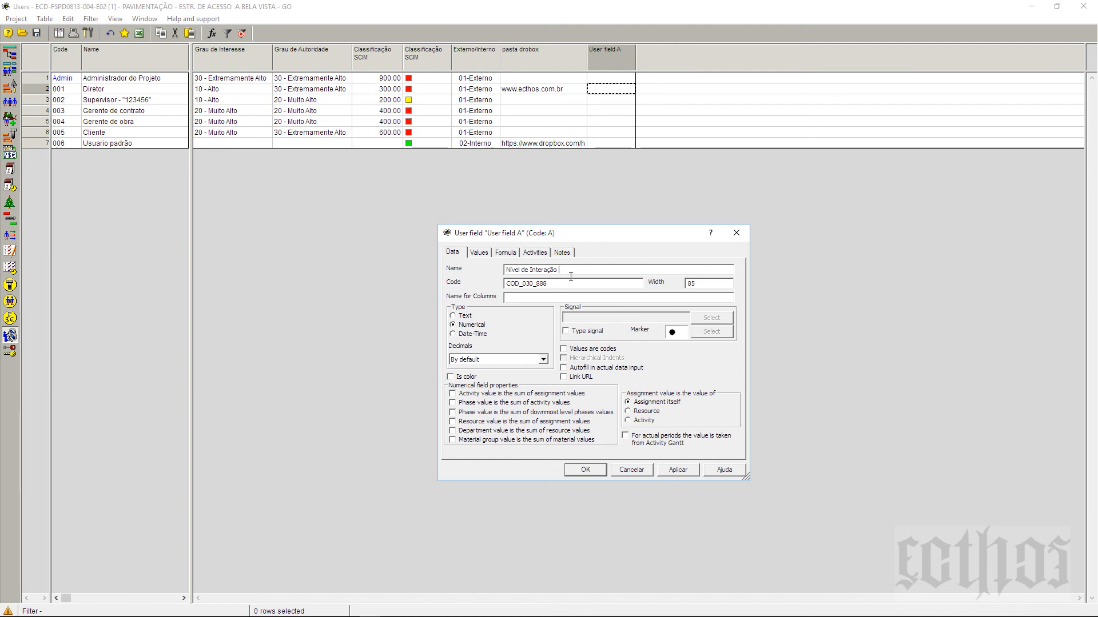
pyautogui.moveTo(571, 272); pyautogui.dragTo(463, 272)
pyautogui.click(572, 276)
pyautogui.click(452, 403)
pyautogui.click(452, 413)
pyautogui.click(453, 413)
pyautogui.click(453, 412)
pyautogui.click(453, 403)
pyautogui.click(453, 394)
pyautogui.click(453, 394)
pyautogui.click(453, 439)
pyautogui.click(453, 430)
pyautogui.click(453, 422)
pyautogui.click(453, 412)
pyautogui.click(453, 402)
pyautogui.click(453, 393)
pyautogui.click(453, 394)
pyautogui.click(453, 403)
pyautogui.click(453, 421)
pyautogui.click(452, 430)
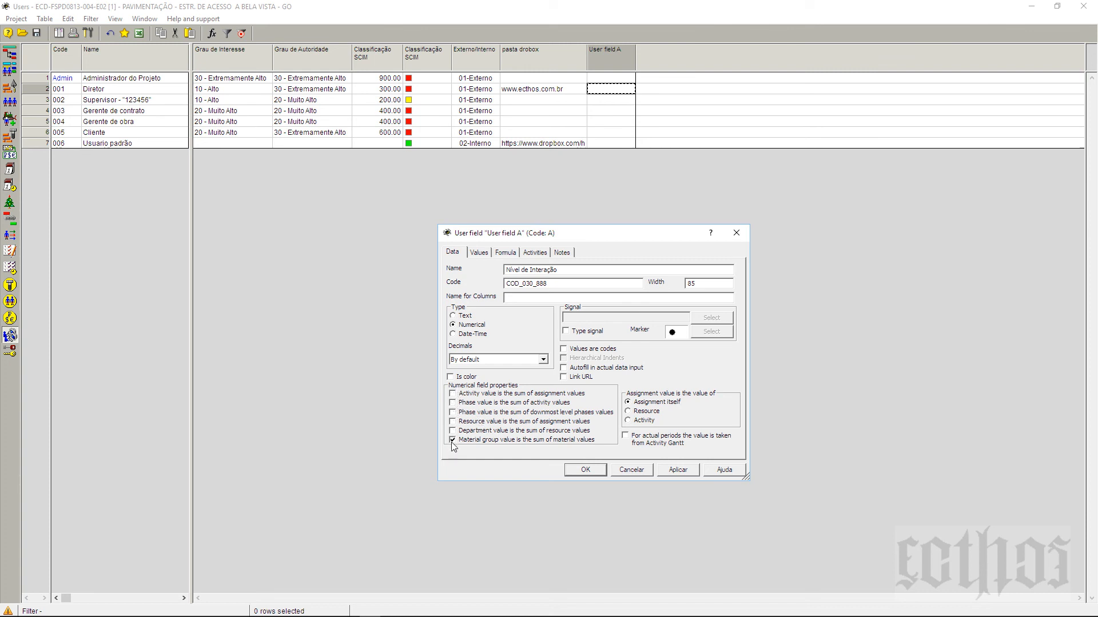
pyautogui.click(453, 440)
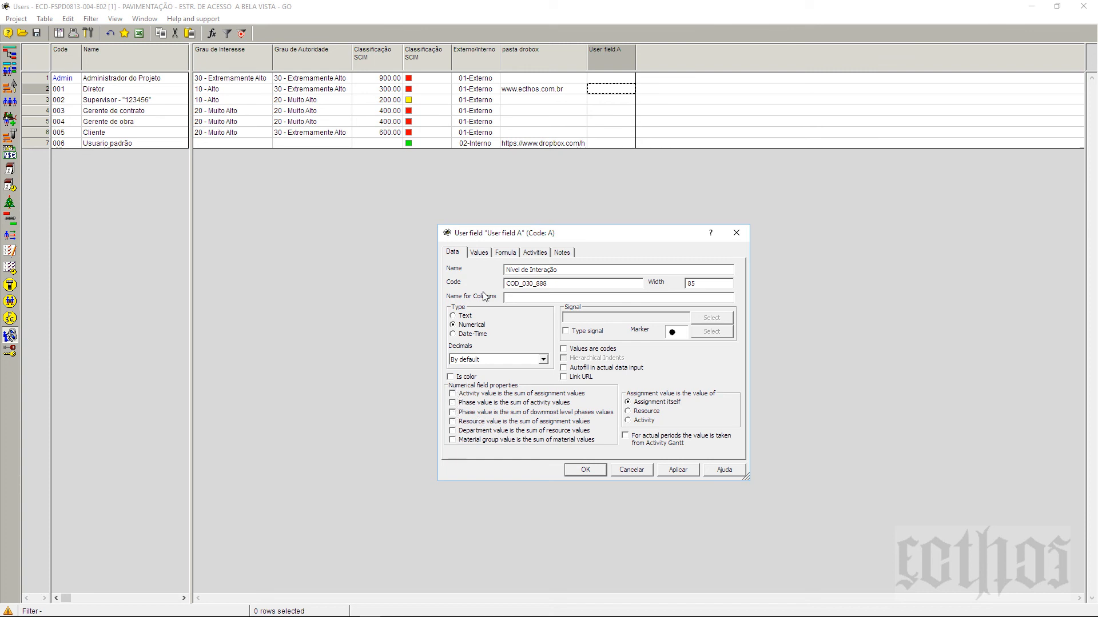
# Step: On the Values tab, toggle Enumerable on and back off for the Nível de Interação field
pyautogui.click(483, 252)
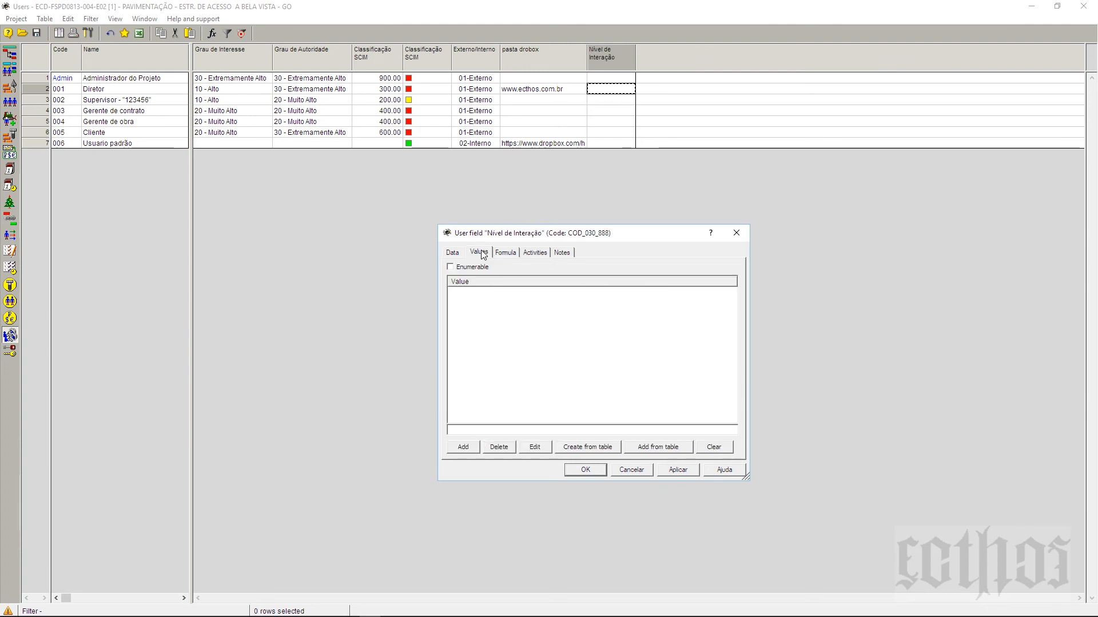
pyautogui.click(477, 267)
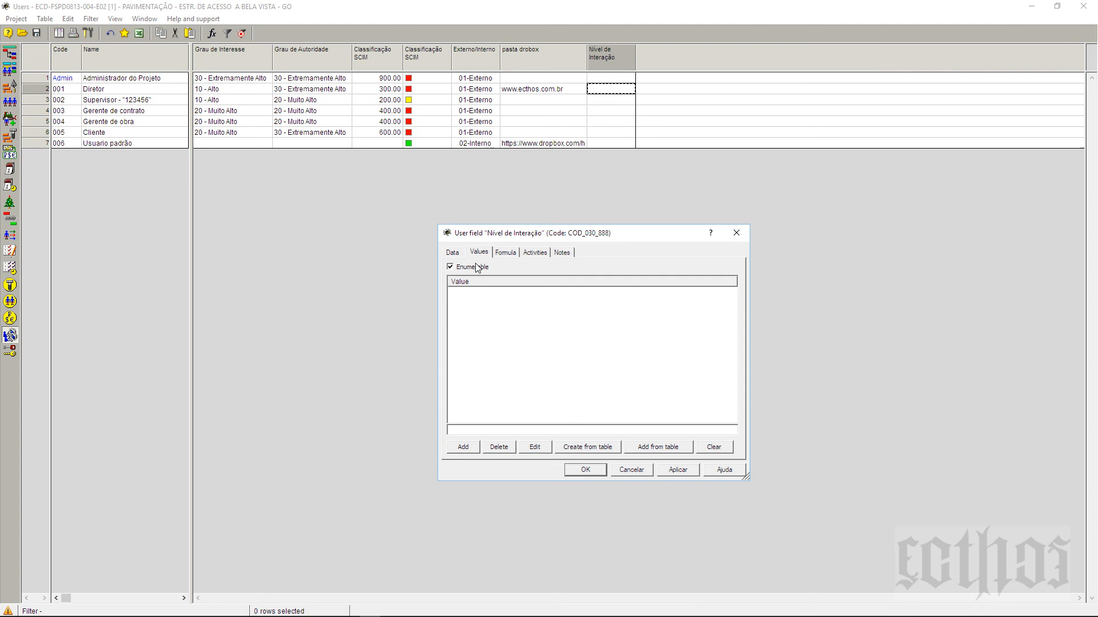
pyautogui.click(476, 267)
# Step: Review the Formula, Notes and Activities tabs, then confirm the field from the Data tab
pyautogui.click(514, 254)
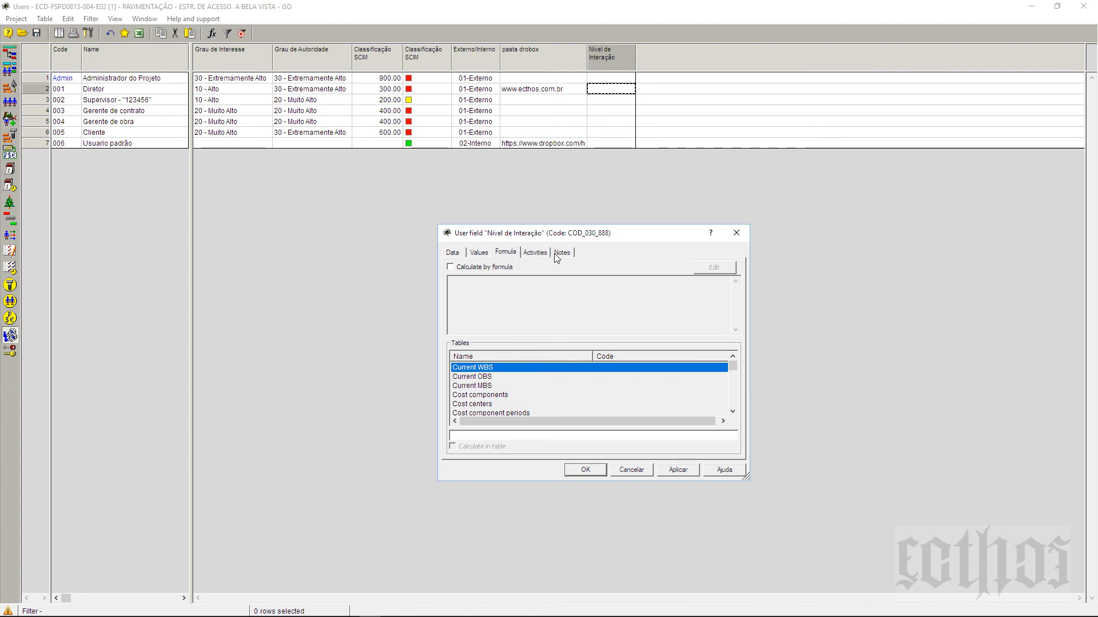
pyautogui.click(560, 256)
pyautogui.click(531, 255)
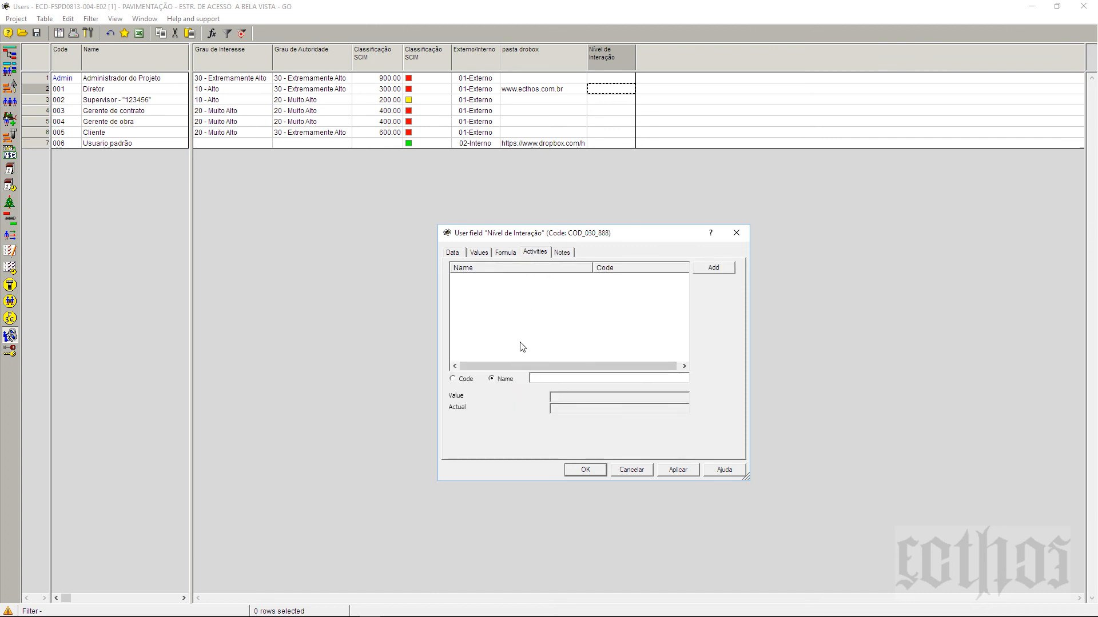
pyautogui.click(453, 252)
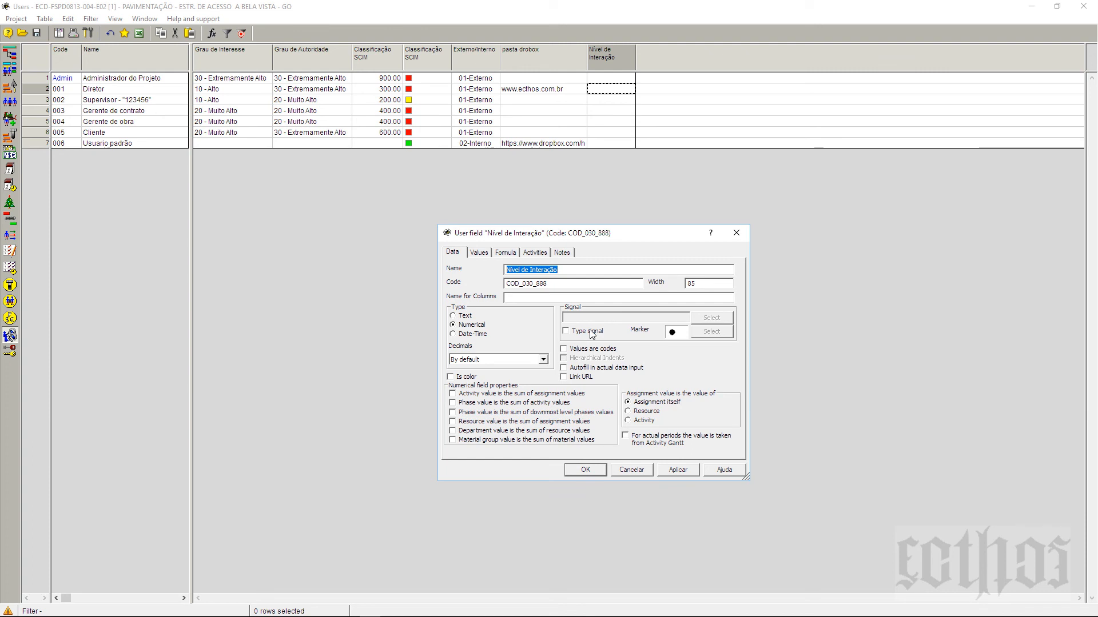
pyautogui.click(565, 370)
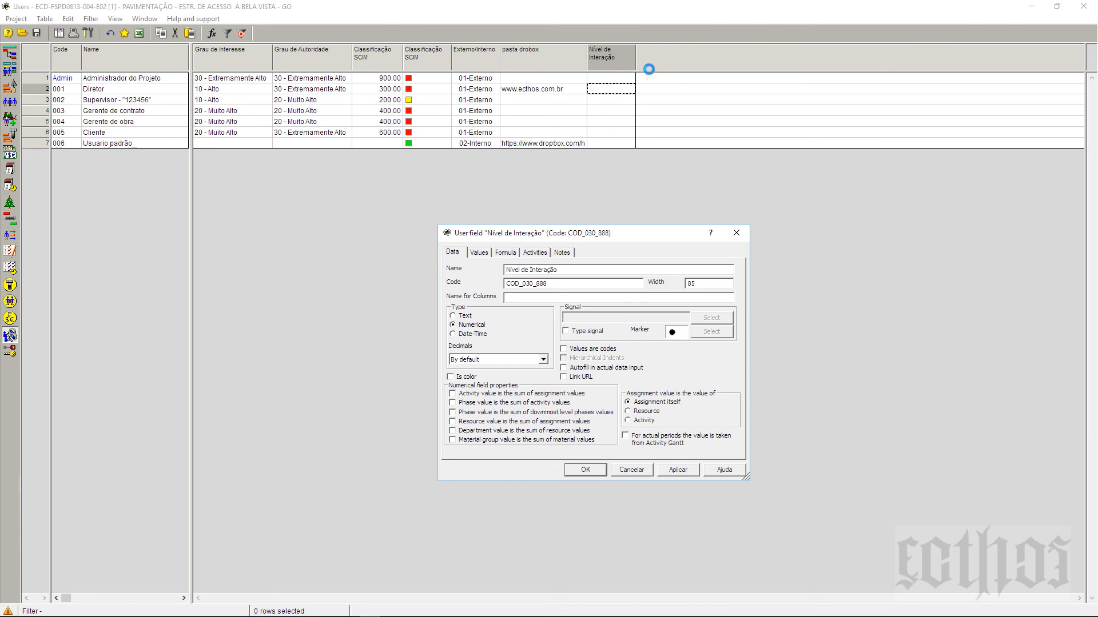
# Step: Drag the header borders of Nível de Interação, pasta drobox and Externo/Interno to widen them
pyautogui.moveTo(635, 62); pyautogui.dragTo(677, 64)
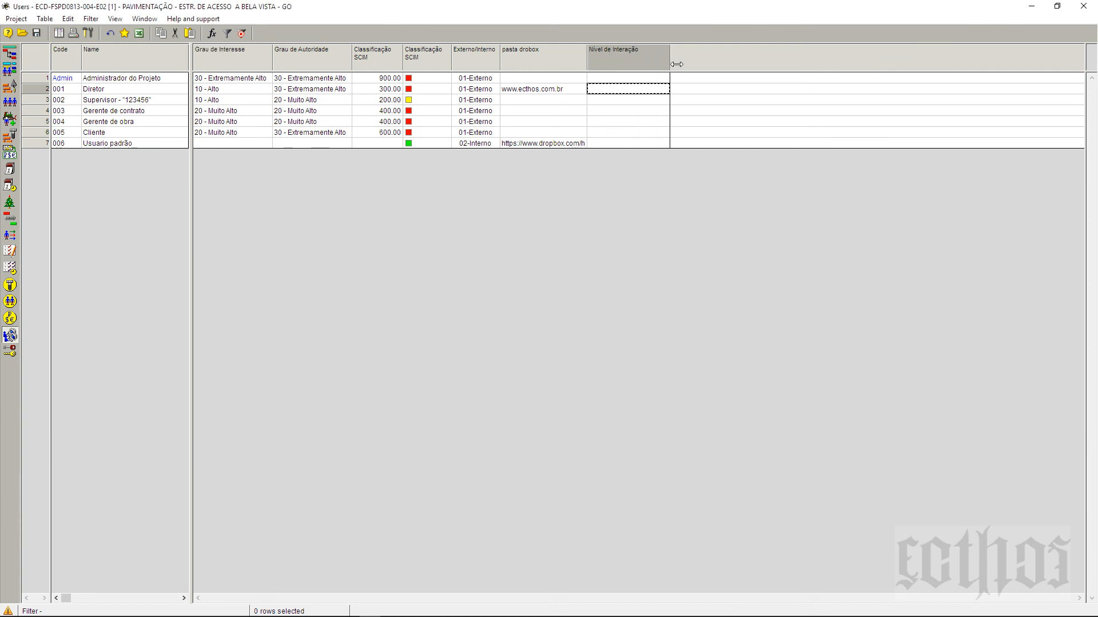
pyautogui.moveTo(595, 57); pyautogui.dragTo(603, 57)
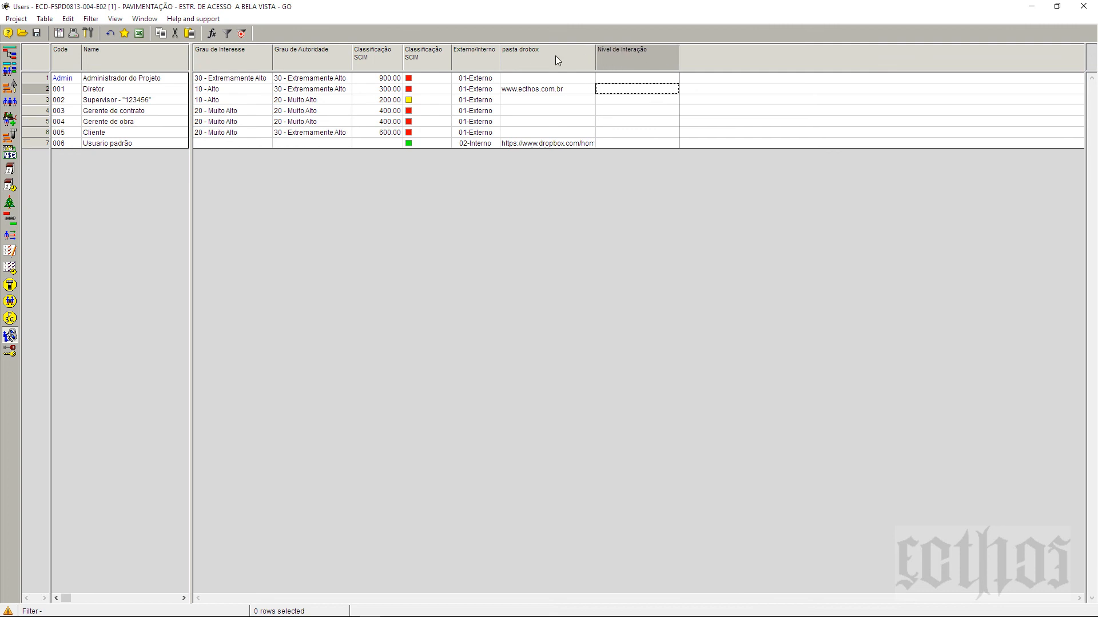
pyautogui.moveTo(508, 63); pyautogui.dragTo(508, 63)
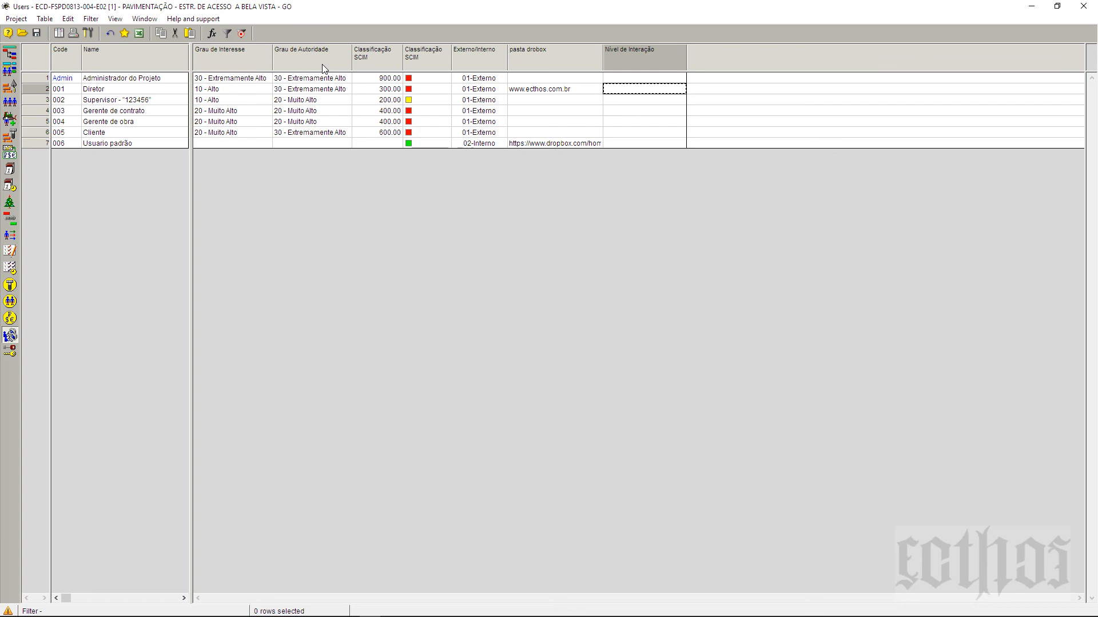
# Step: Delete the Nível de Interação field and confirm the deletion
pyautogui.rightClick(617, 61)
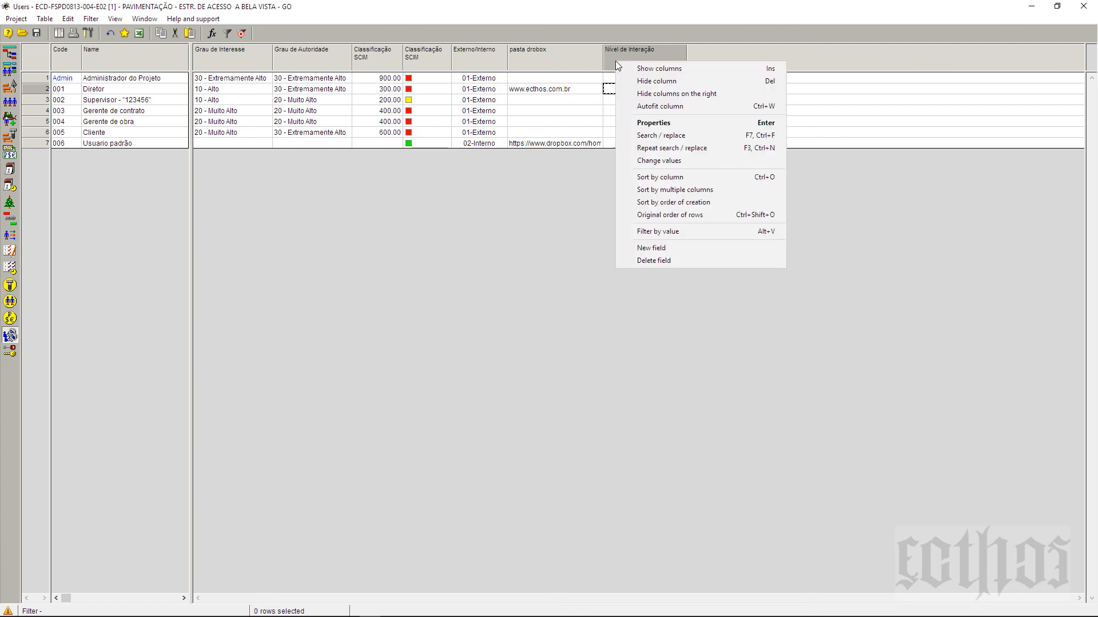
pyautogui.click(684, 260)
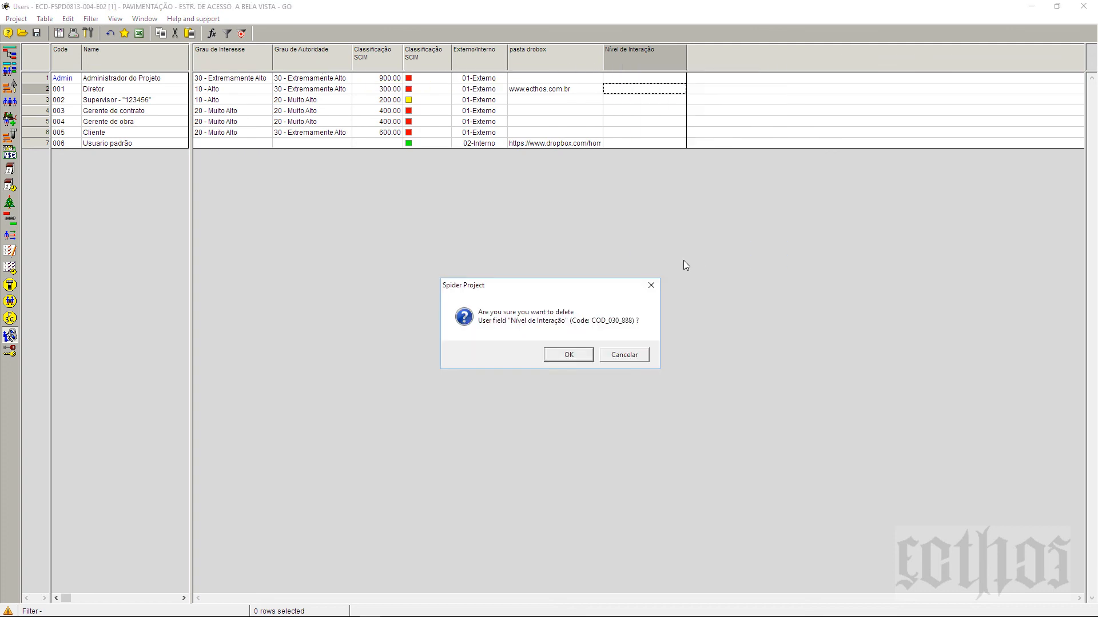
pyautogui.click(570, 359)
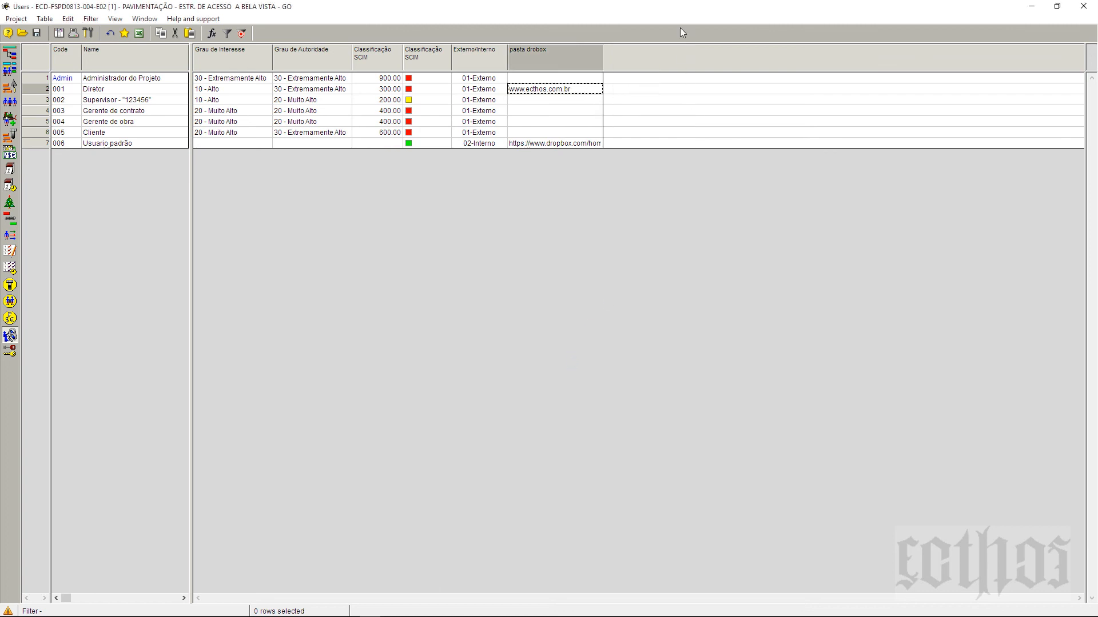
# Step: Browse the user-defined and standard field groups in Show columns, then close the list unchanged
pyautogui.rightClick(677, 59)
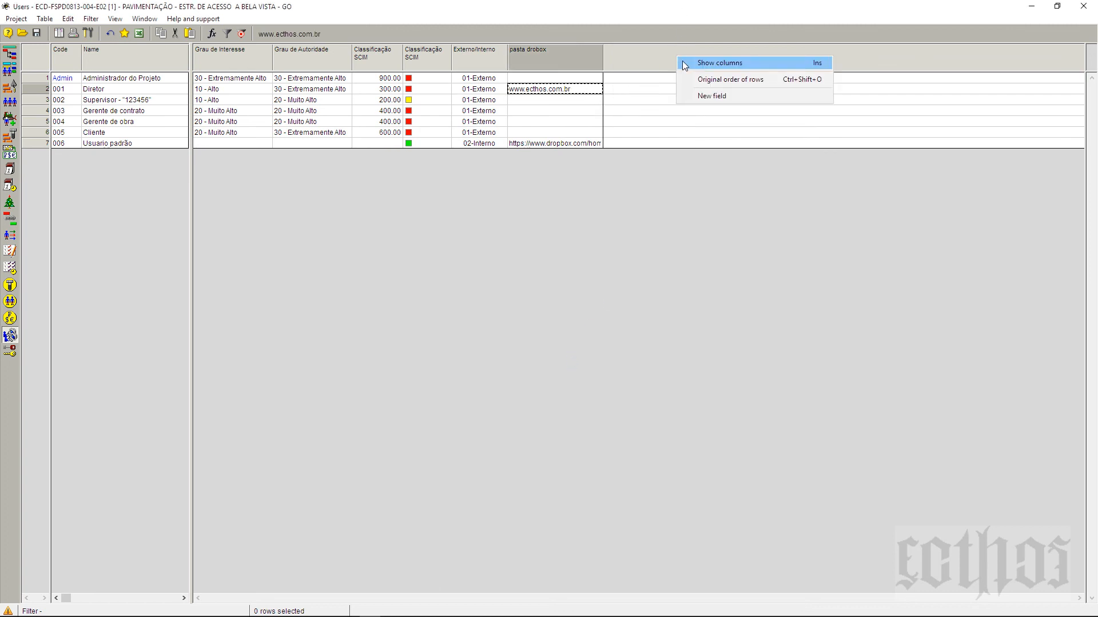
pyautogui.click(684, 64)
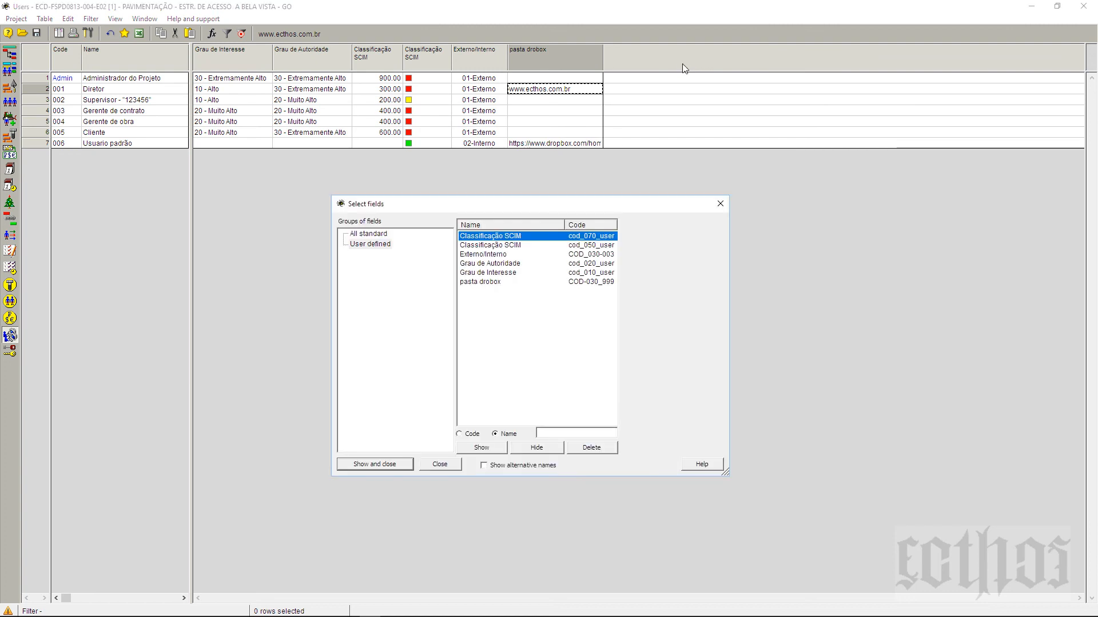
pyautogui.click(377, 245)
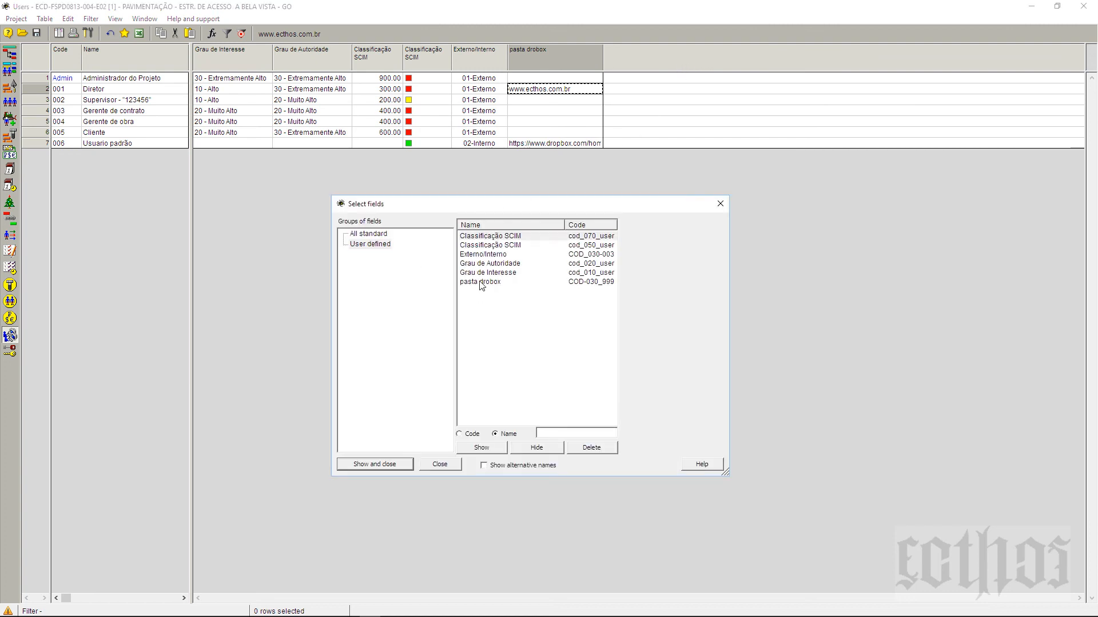
pyautogui.moveTo(481, 286); pyautogui.dragTo(483, 254)
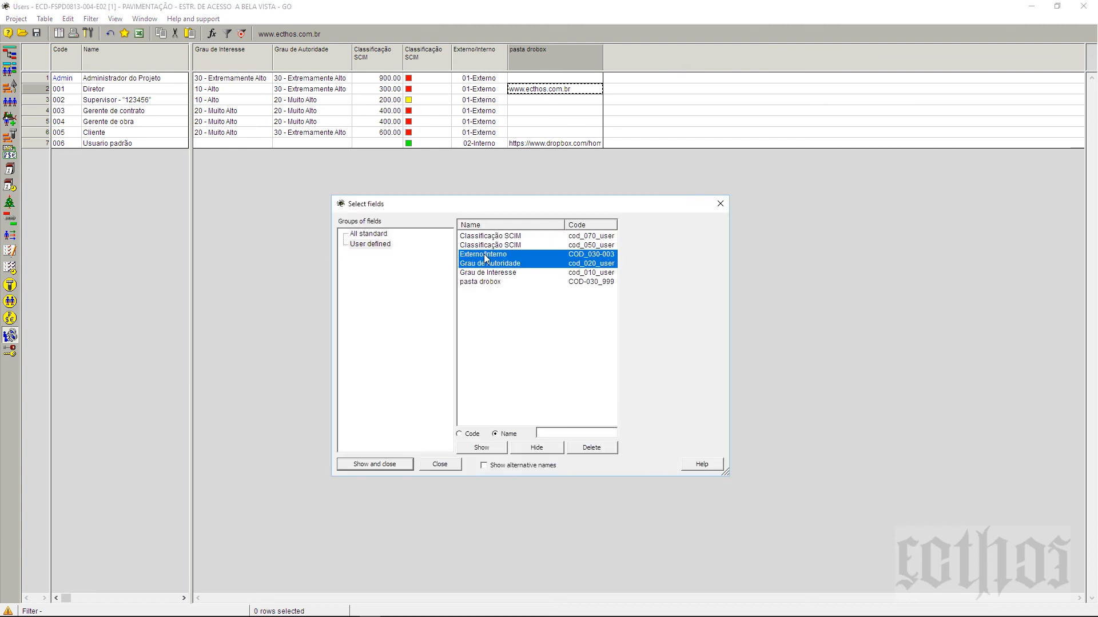
pyautogui.click(360, 235)
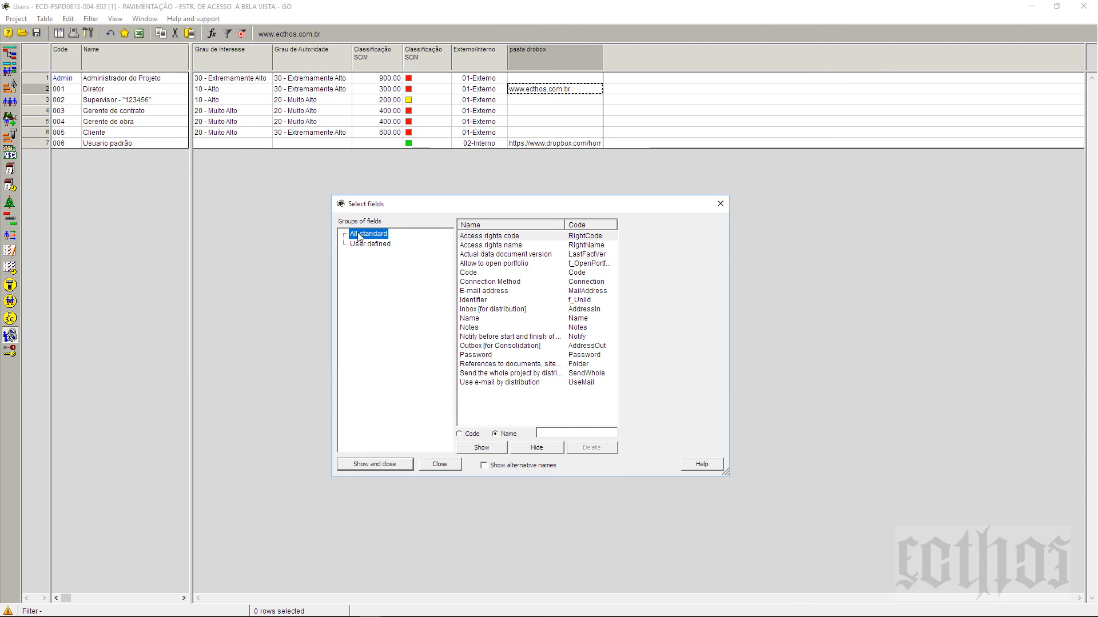
pyautogui.click(721, 207)
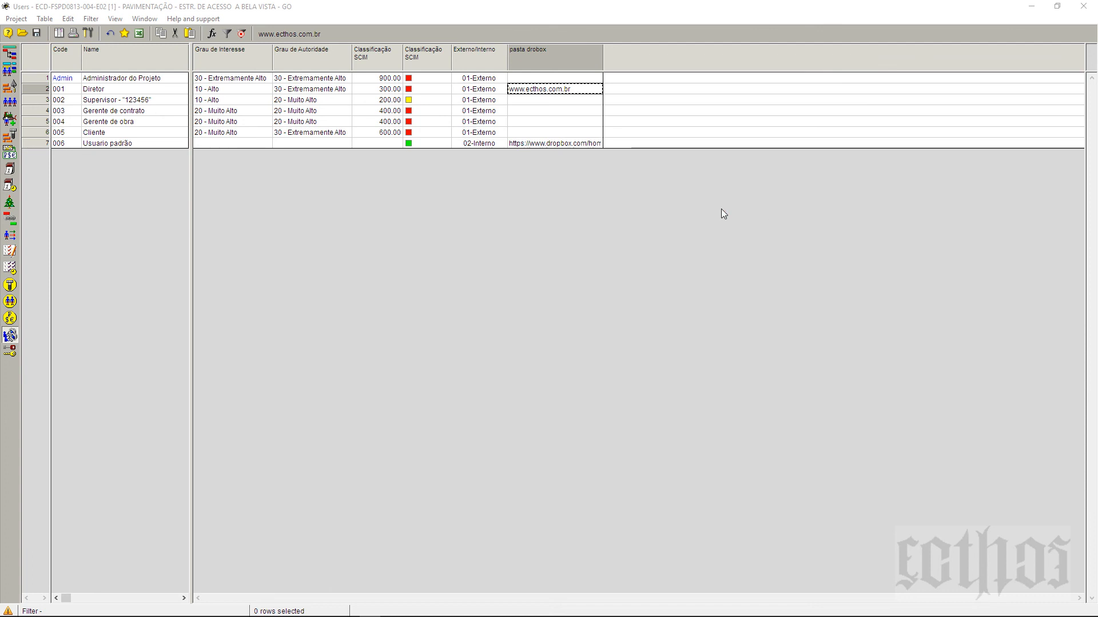
# Step: Delete the pasta drobox field and confirm the deletion
pyautogui.rightClick(557, 57)
pyautogui.click(599, 256)
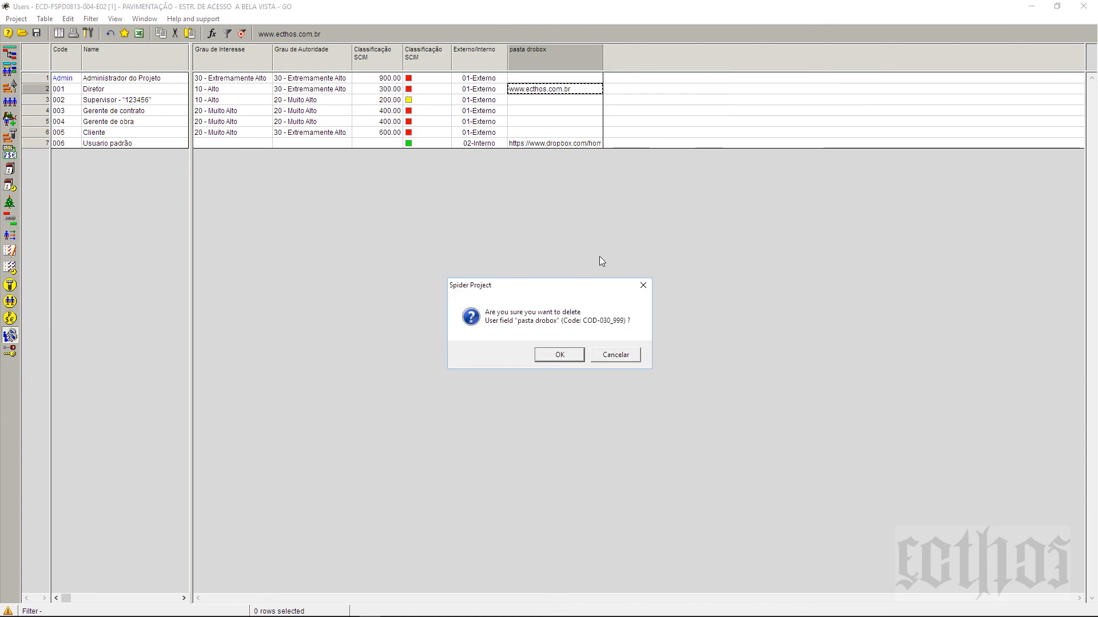
pyautogui.click(565, 354)
# Step: Hide the Externo/Interno column, then check it in the user-defined field list and close it
pyautogui.rightClick(481, 59)
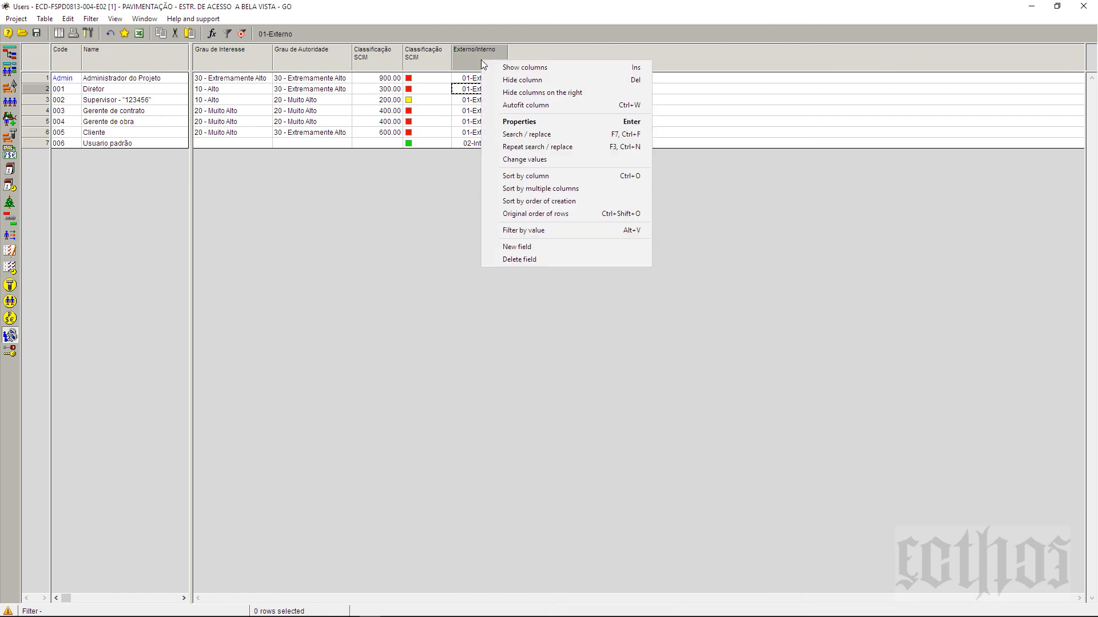
pyautogui.click(494, 85)
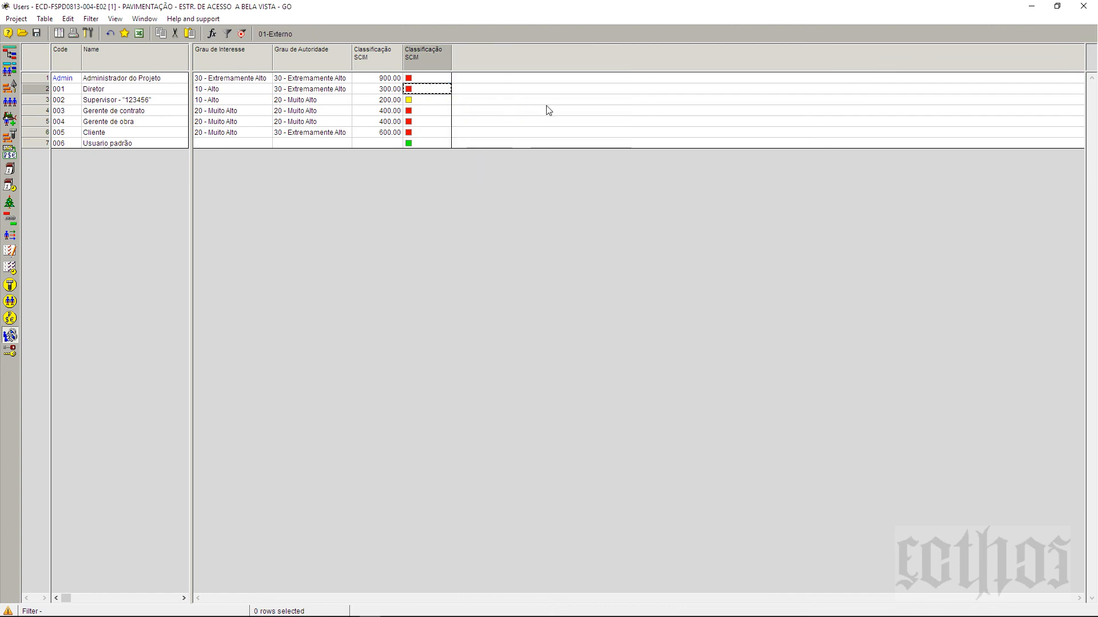
pyautogui.rightClick(554, 52)
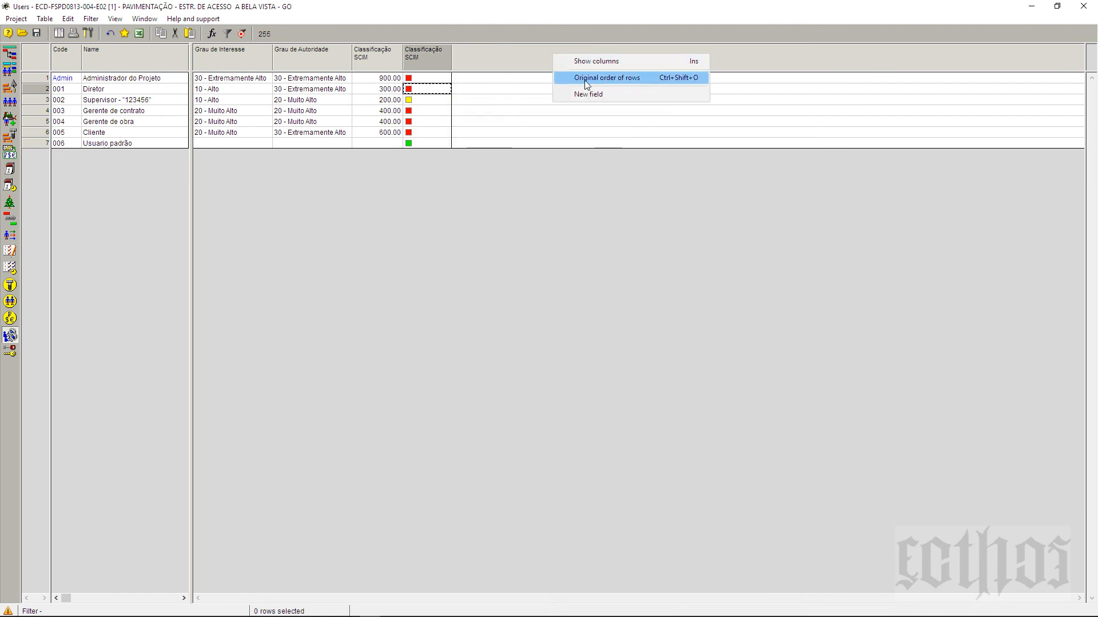
pyautogui.click(600, 63)
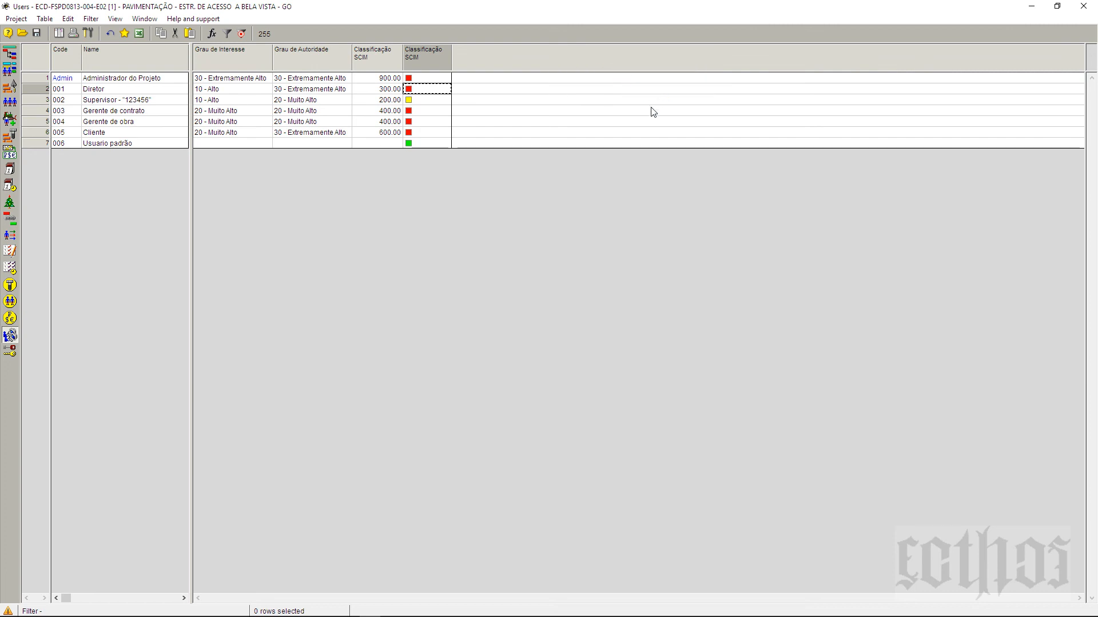
pyautogui.click(365, 246)
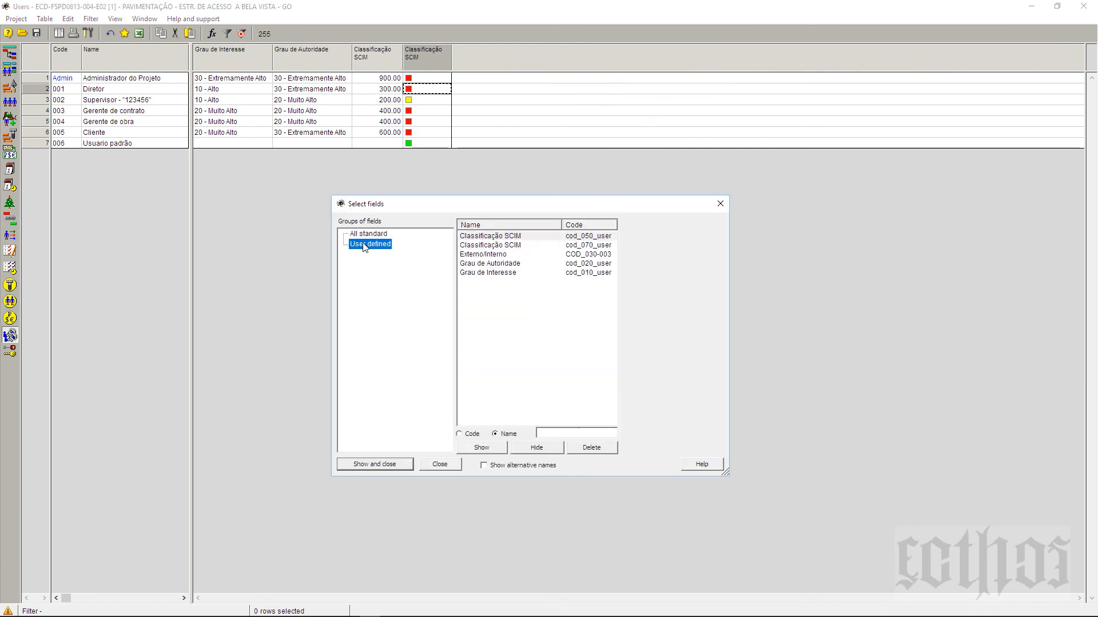
pyautogui.click(494, 256)
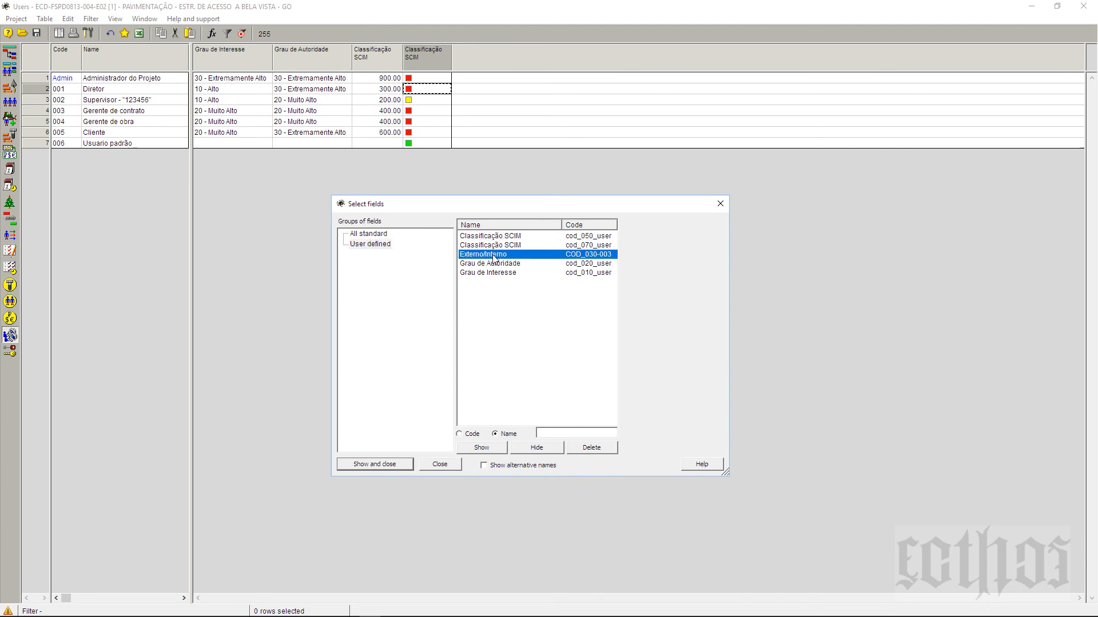
pyautogui.click(719, 205)
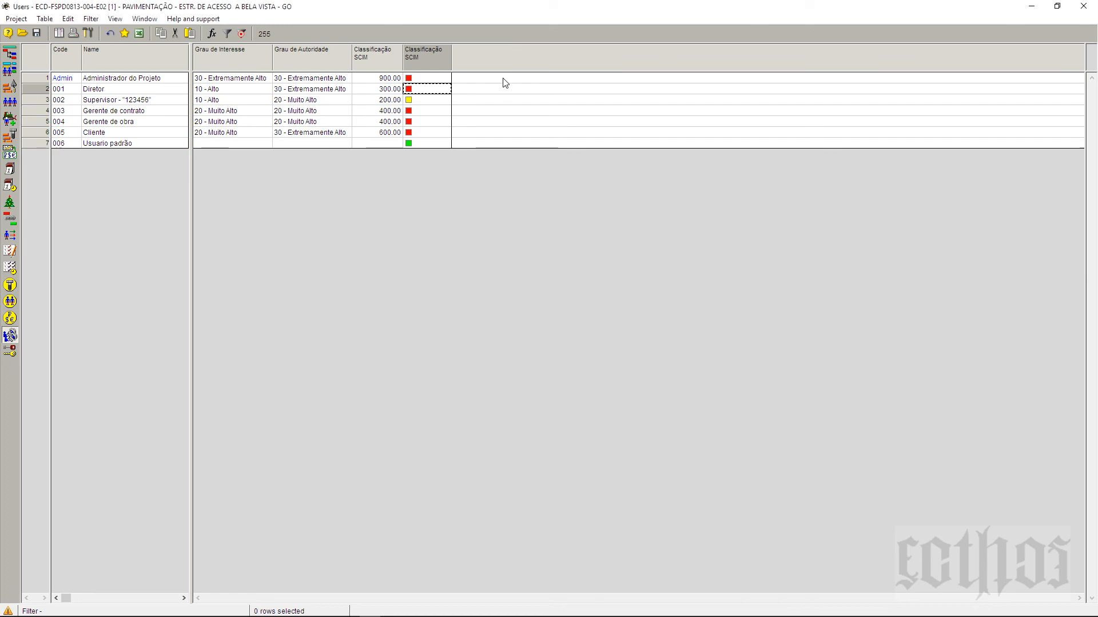